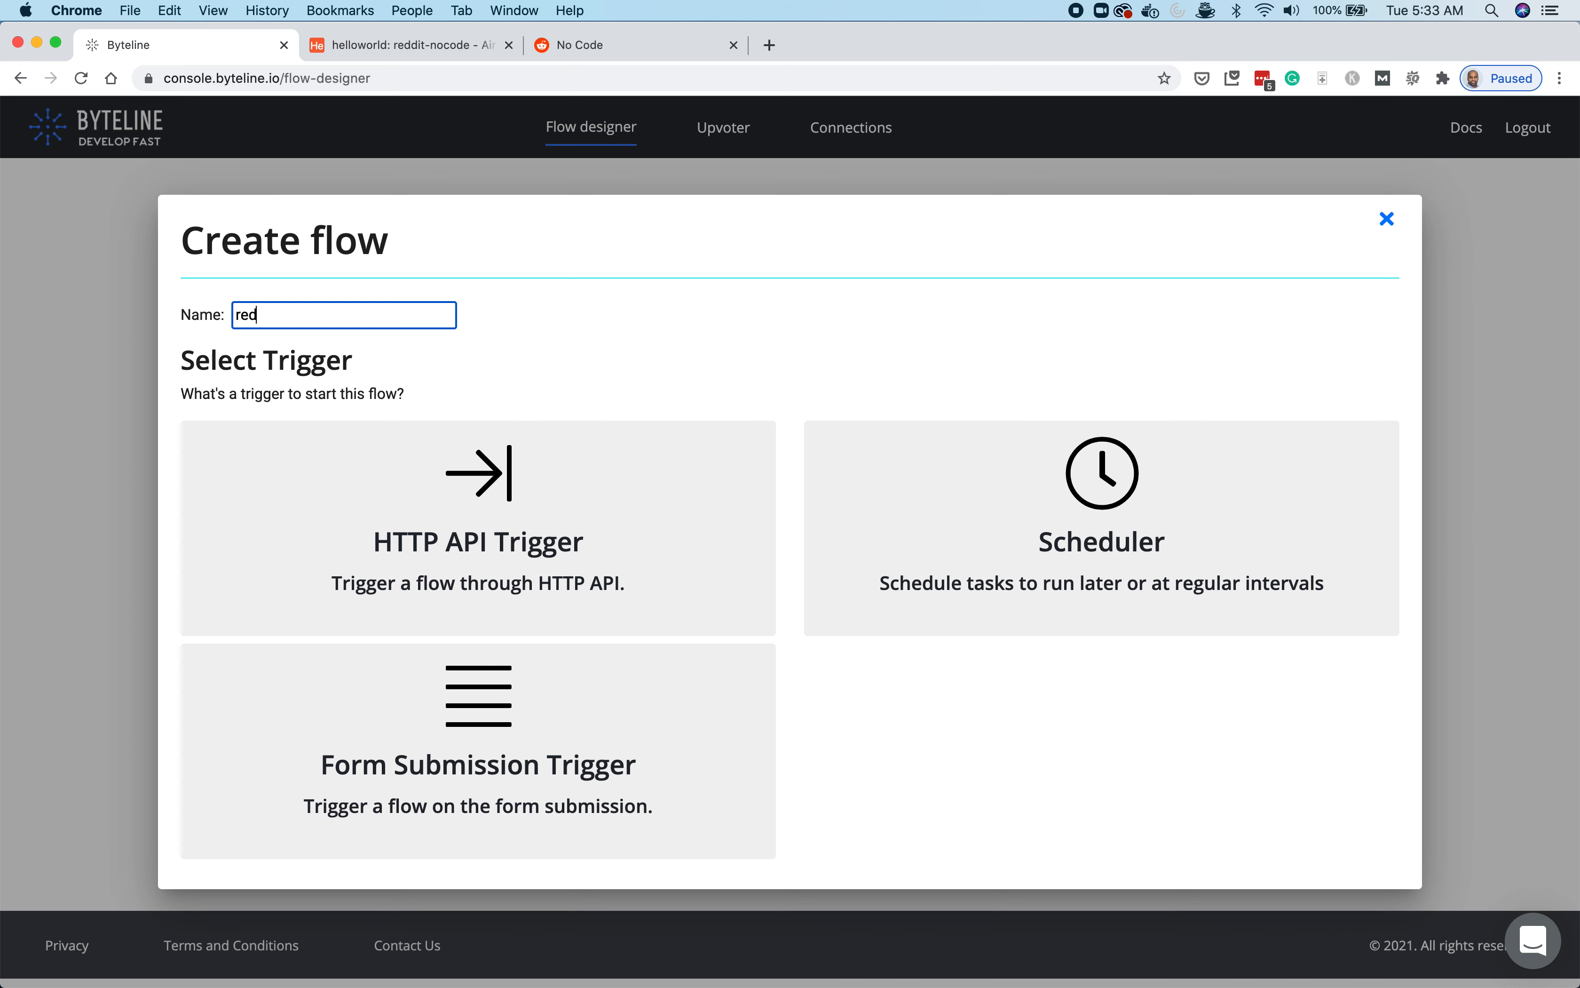
# - Create a flow named "reddit -> Airtable" that starts with an HTTP API Trigger
pyautogui.write('-> Airtable')
pyautogui.click(505, 536)
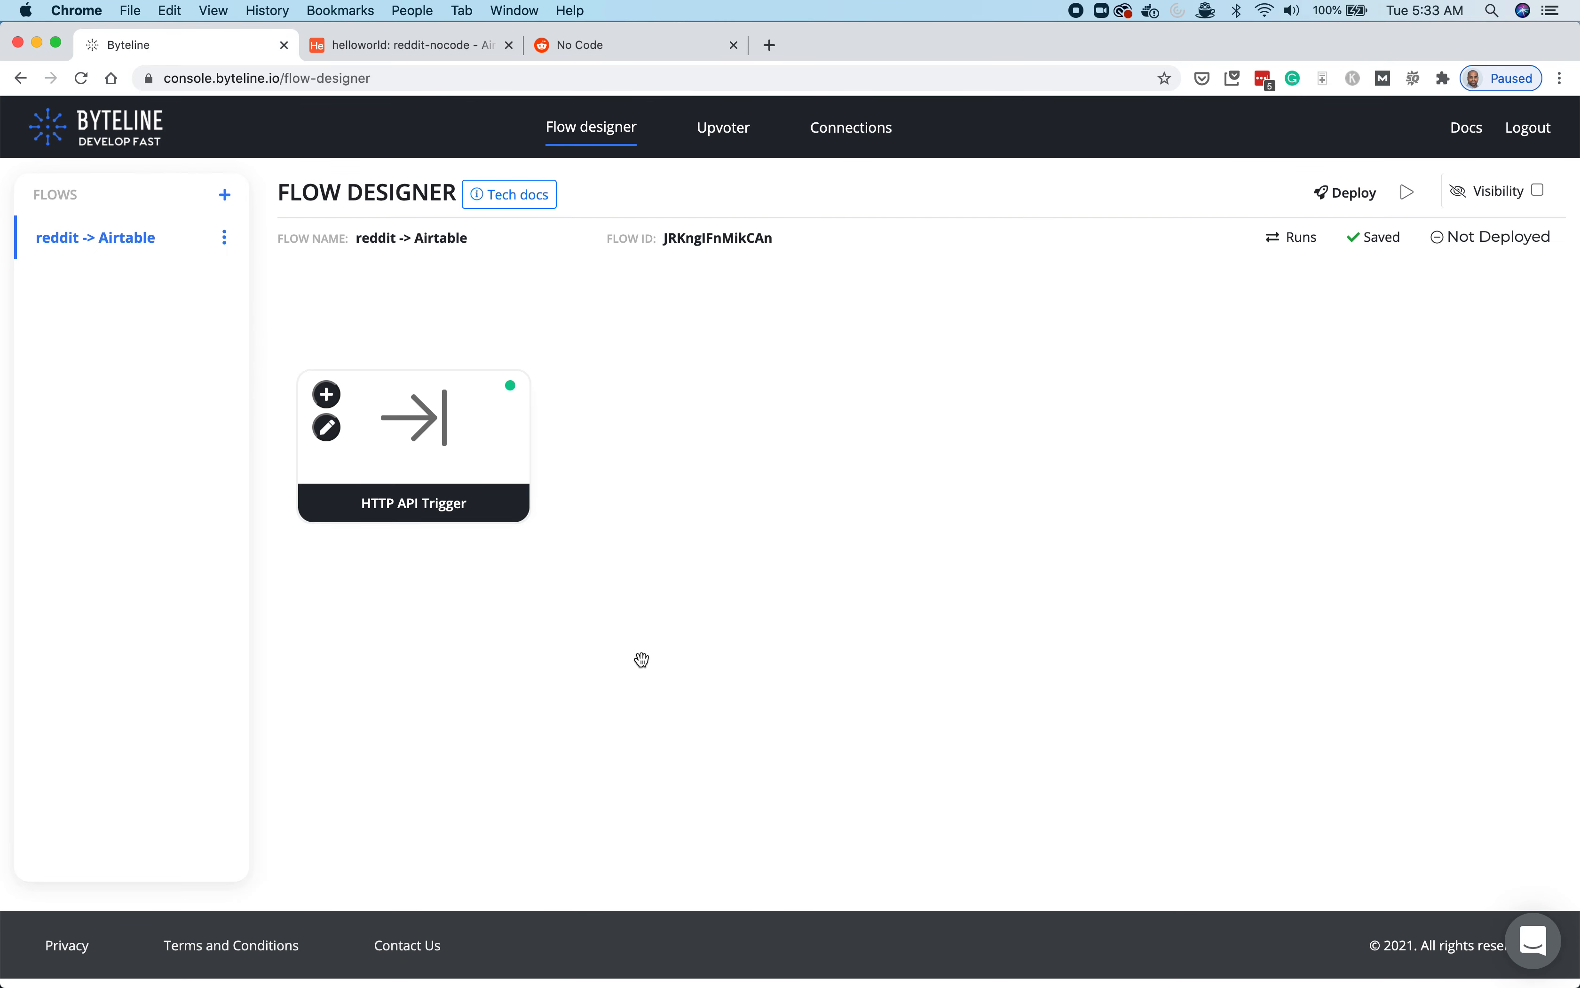
pyautogui.moveTo(447, 457); pyautogui.dragTo(458, 454)
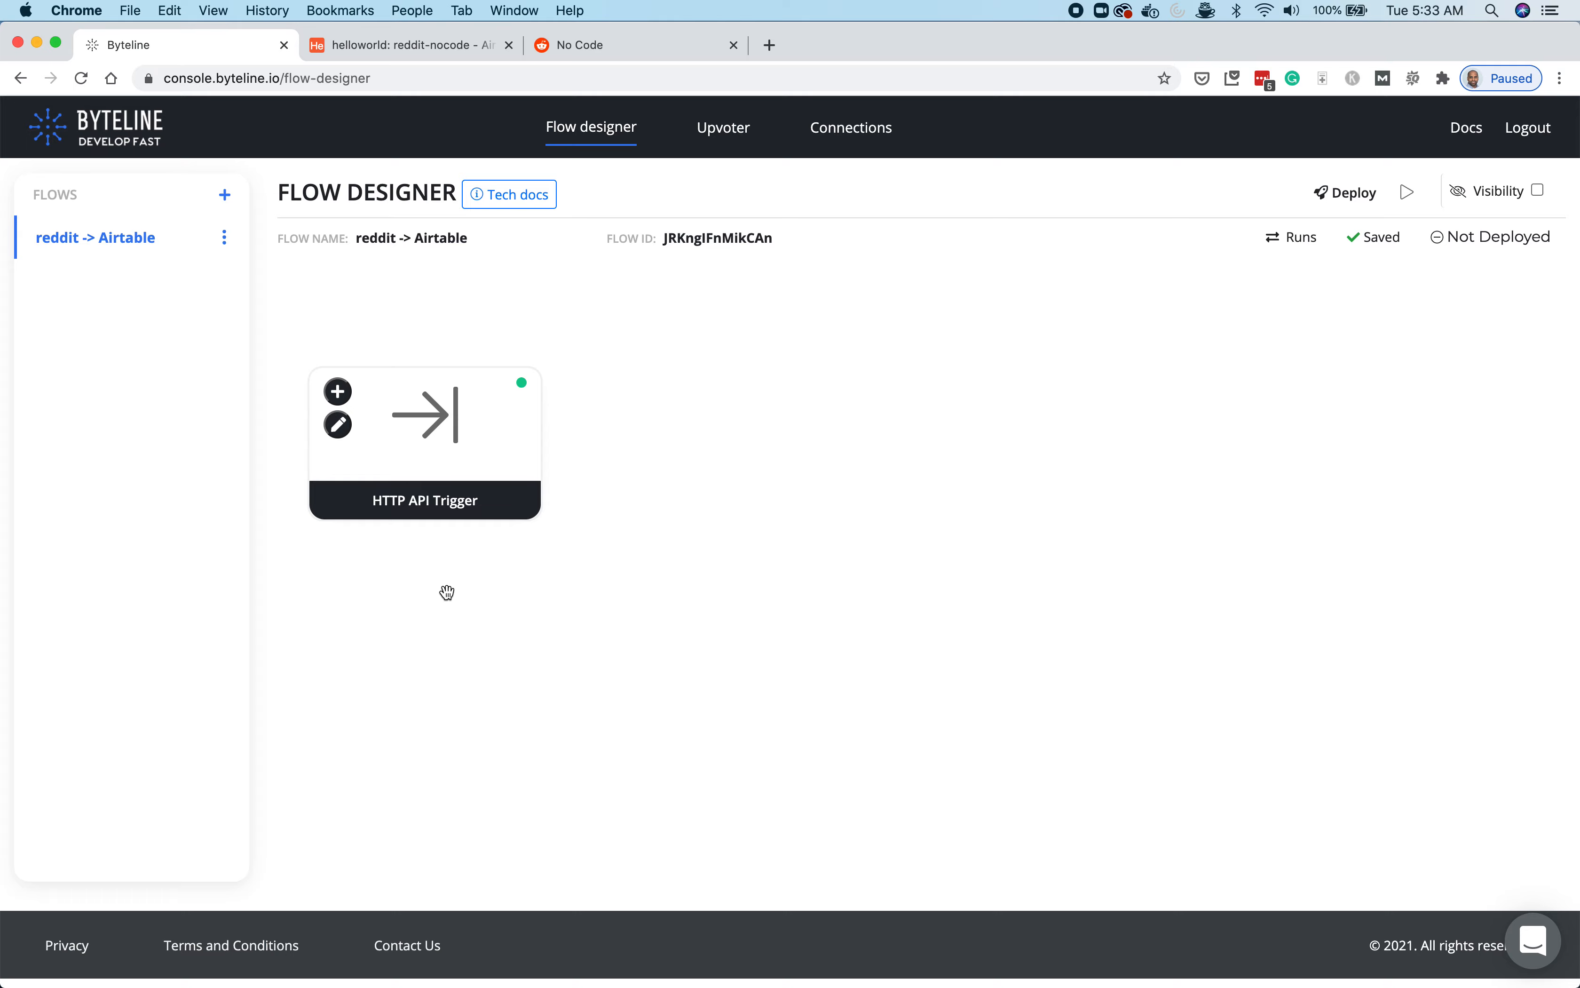
# - Add a Reddit - Get Subreddit Posts node after the HTTP API Trigger
pyautogui.click(340, 392)
pyautogui.scroll(-5, 884, 473)
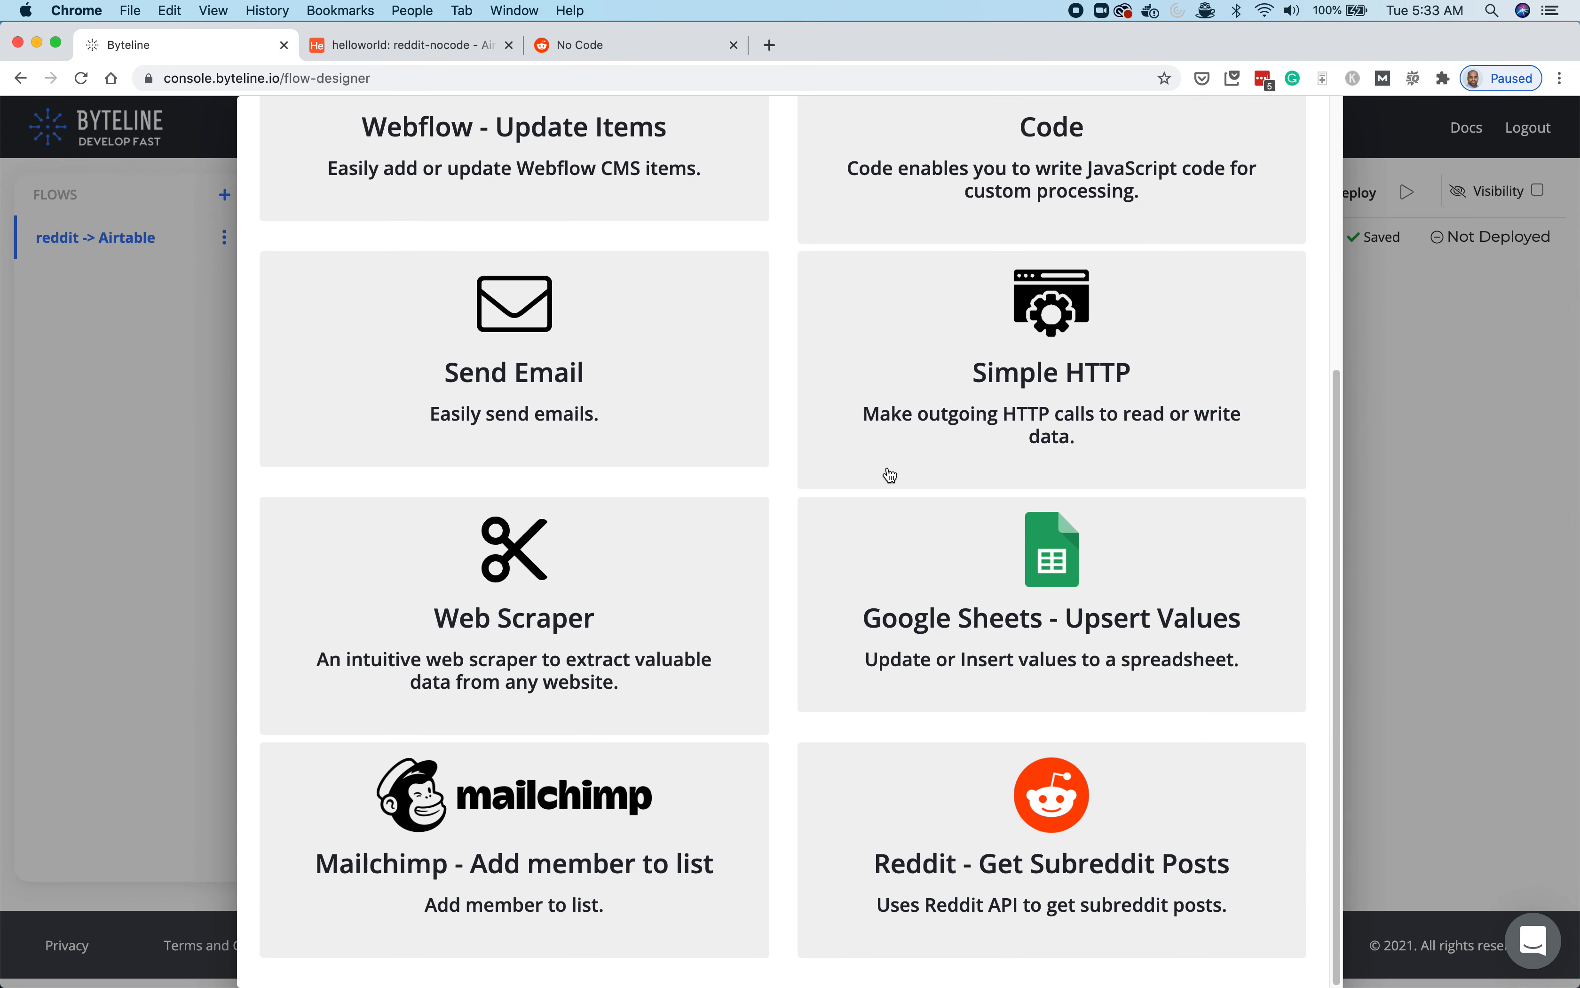
pyautogui.click(1062, 816)
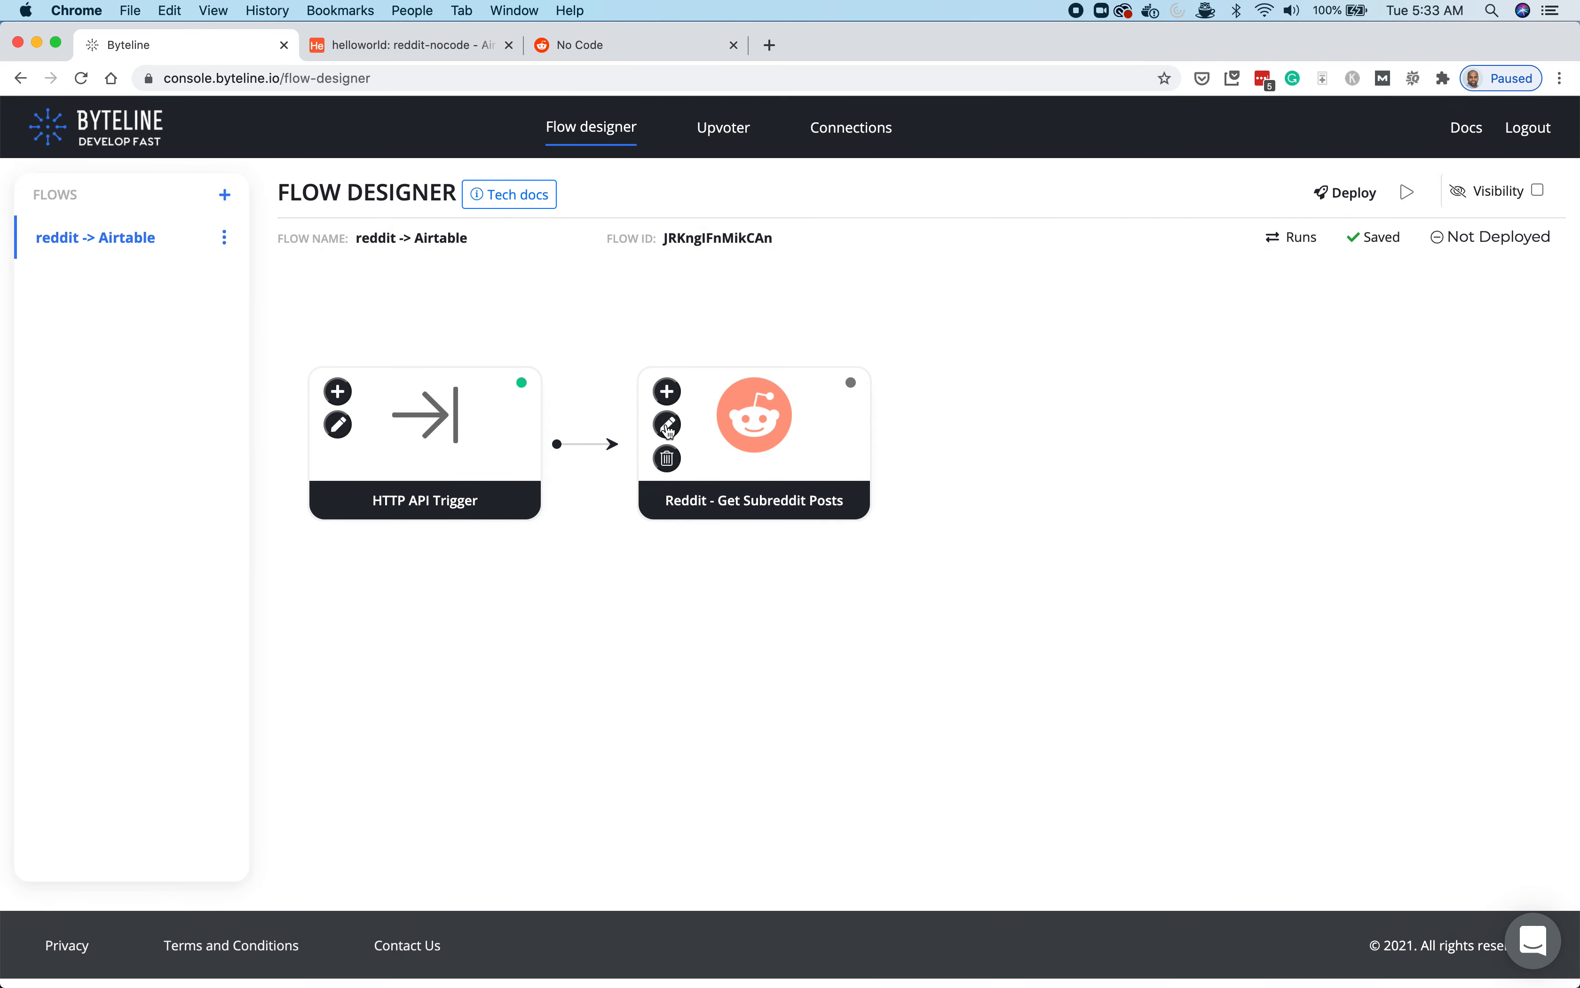
# - Connect the Reddit node to the Reddit account by granting byteline_bot access, and refresh the connection status
pyautogui.click(667, 425)
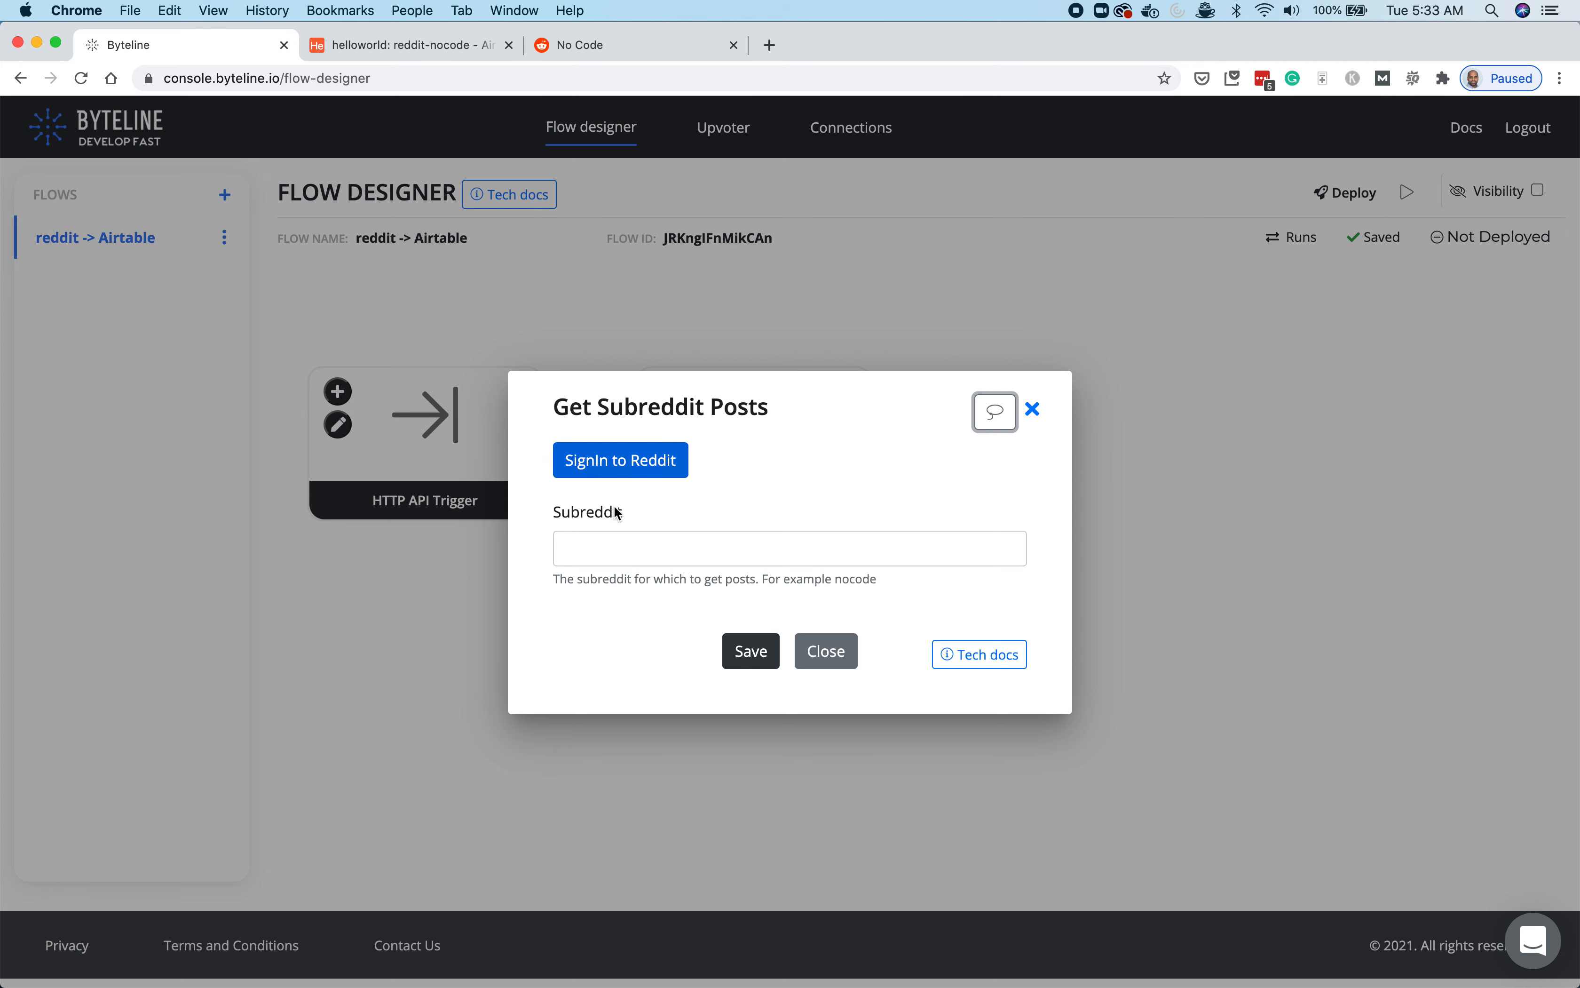
pyautogui.click(625, 461)
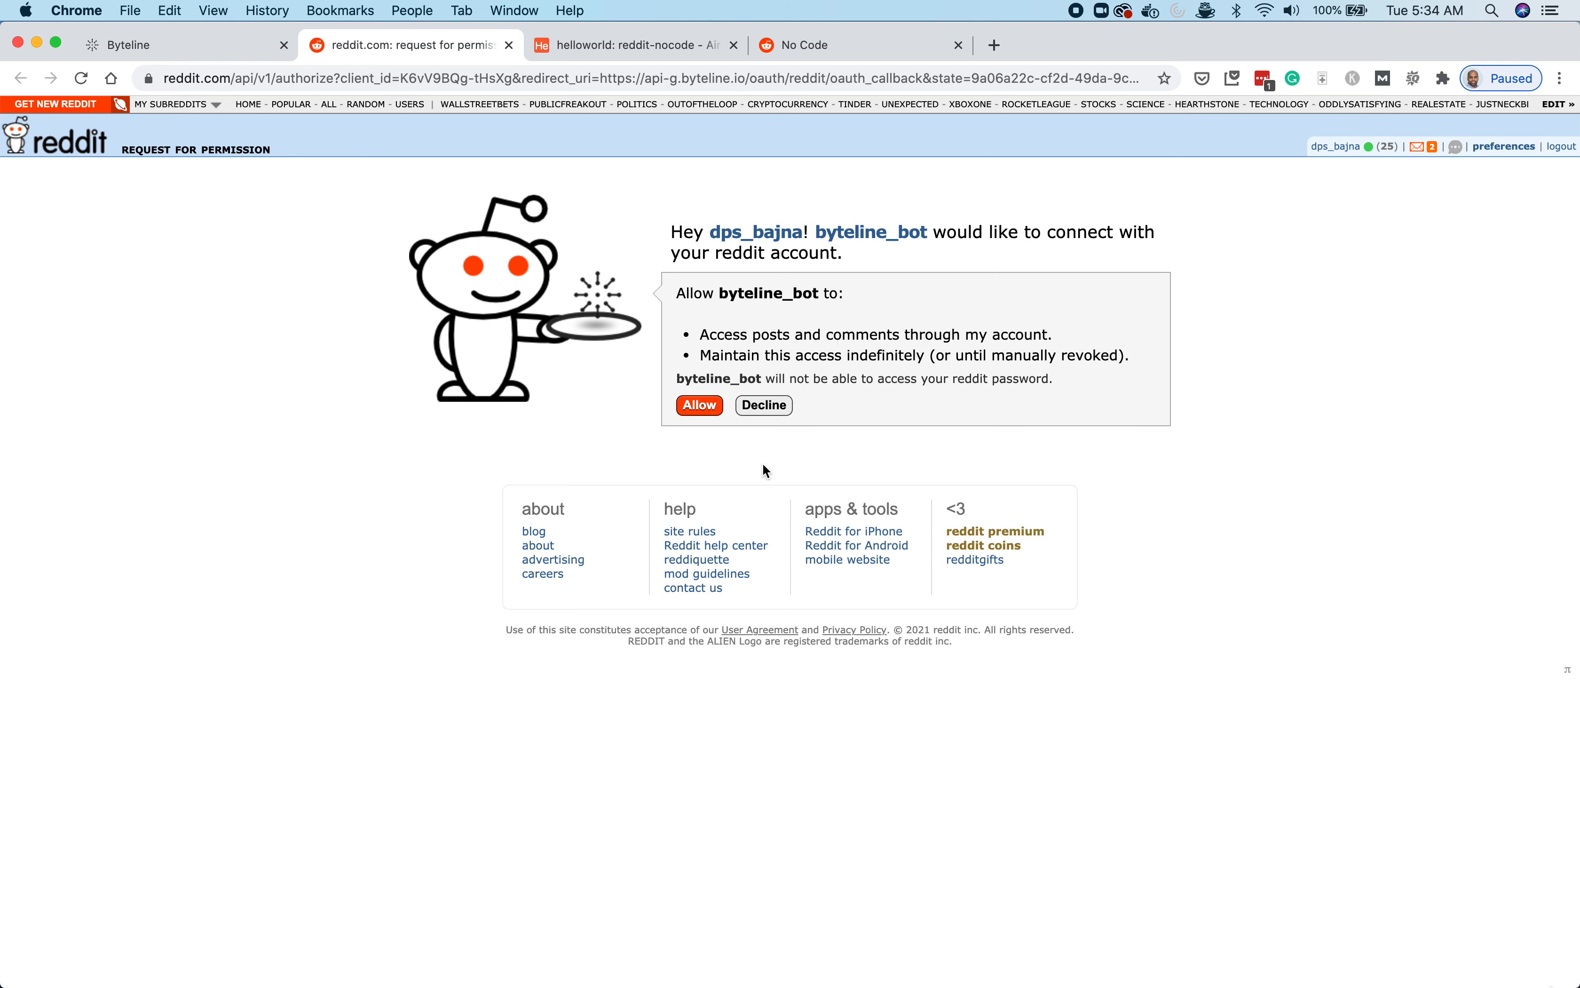
pyautogui.click(697, 406)
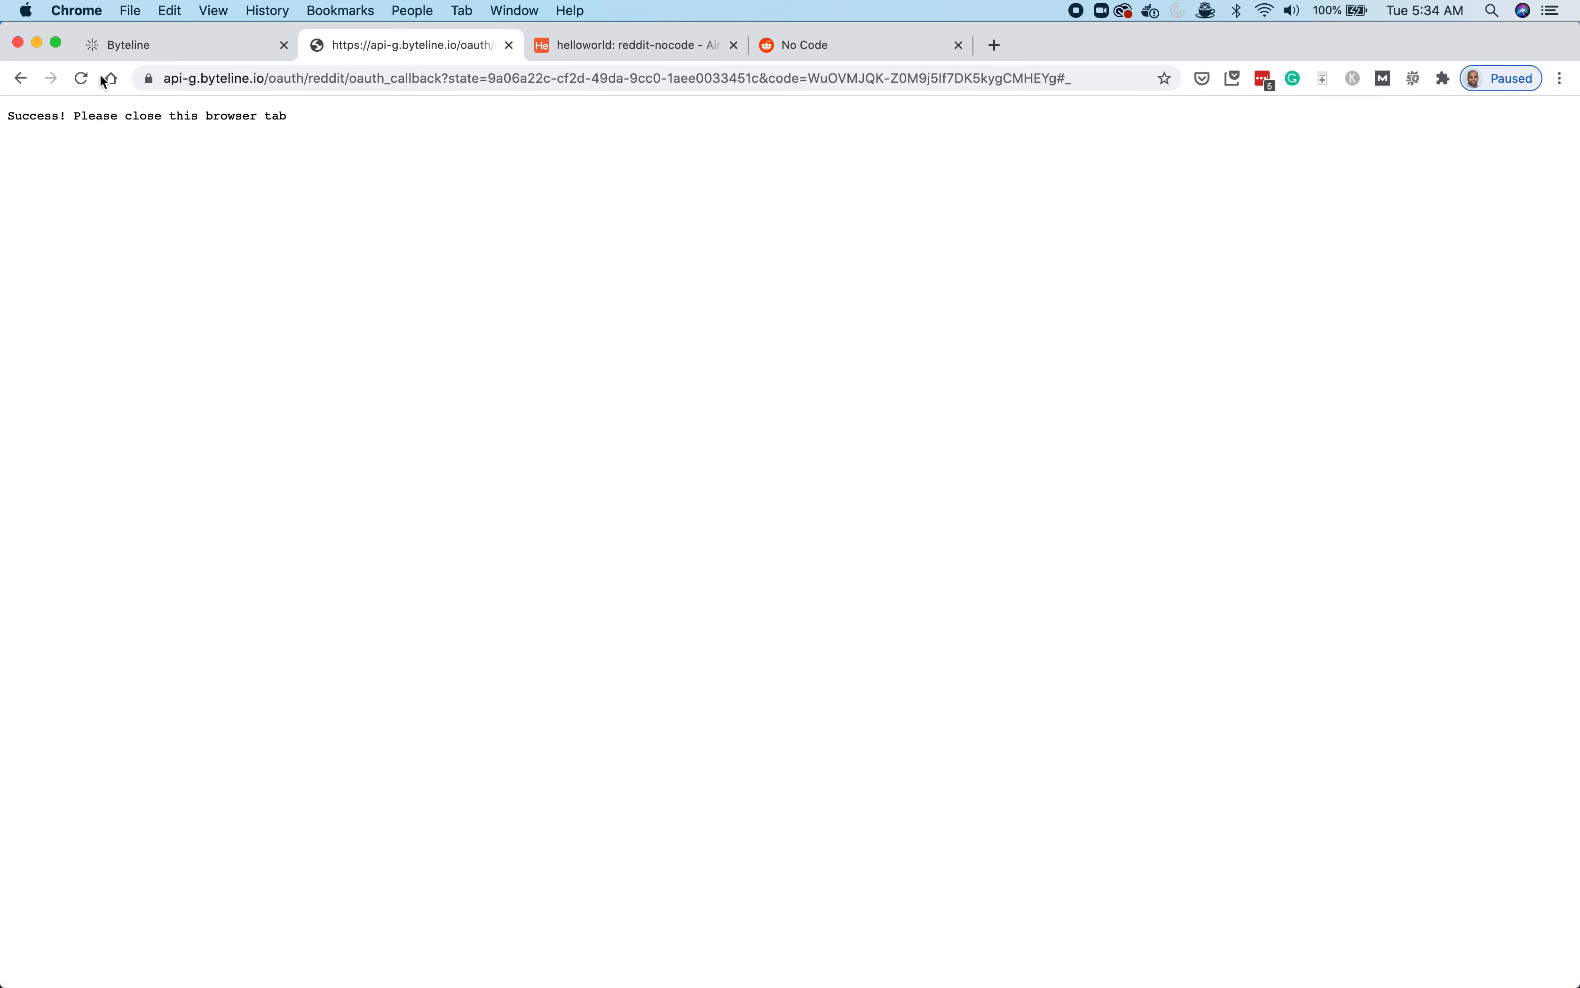
pyautogui.click(510, 45)
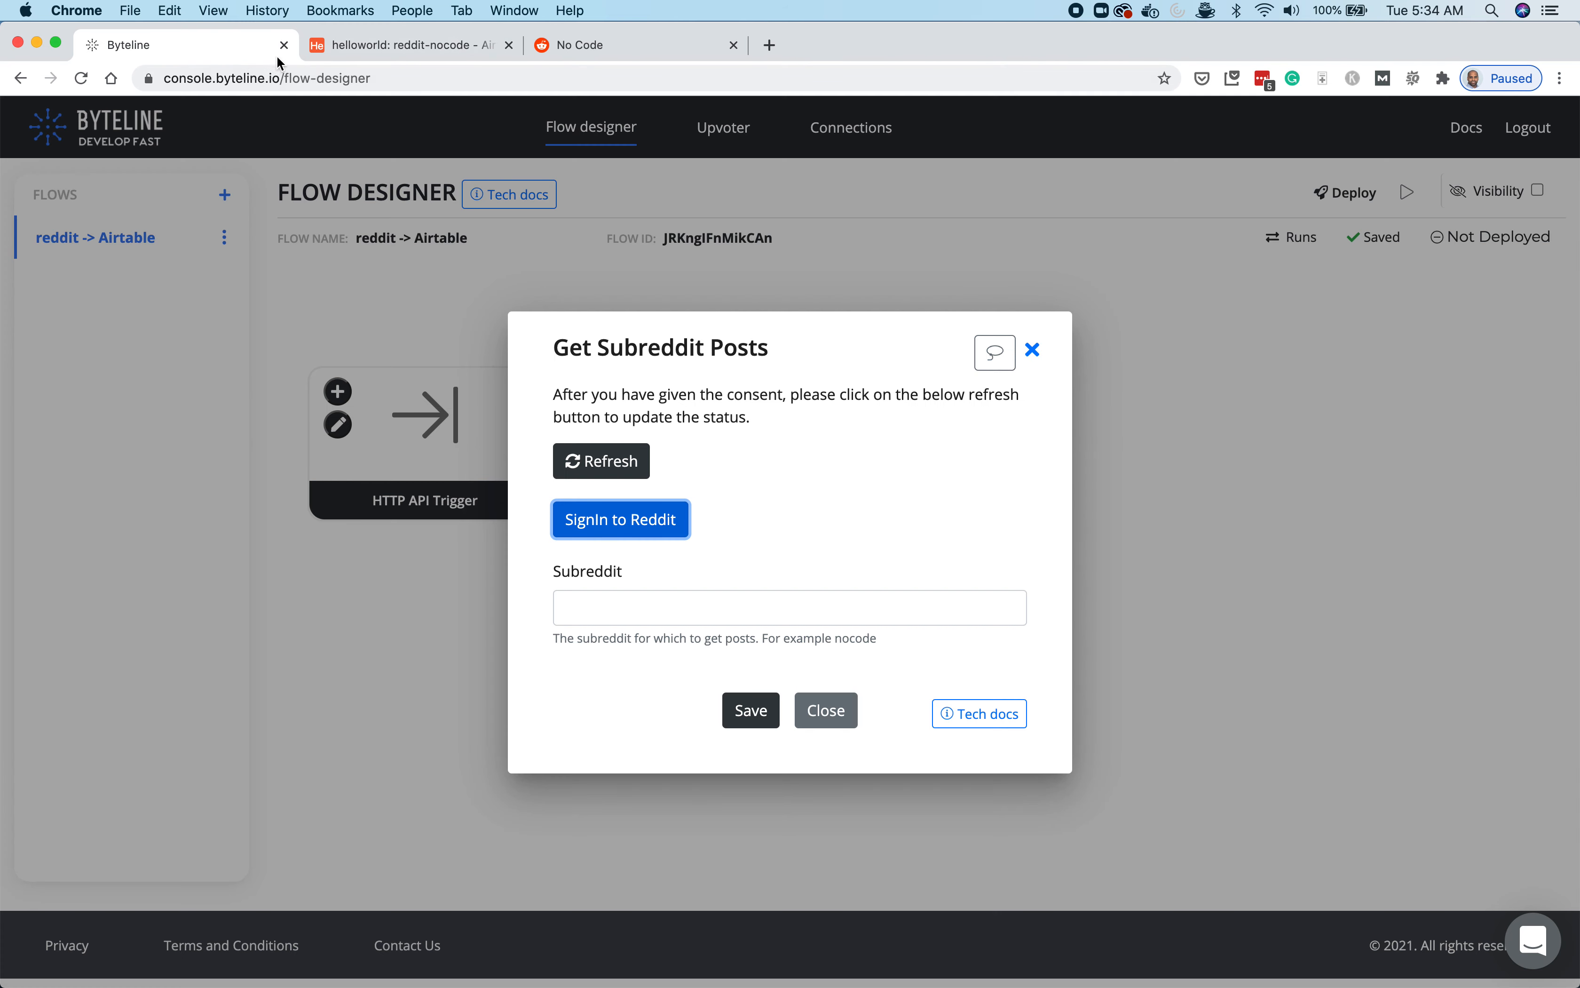
pyautogui.click(895, 459)
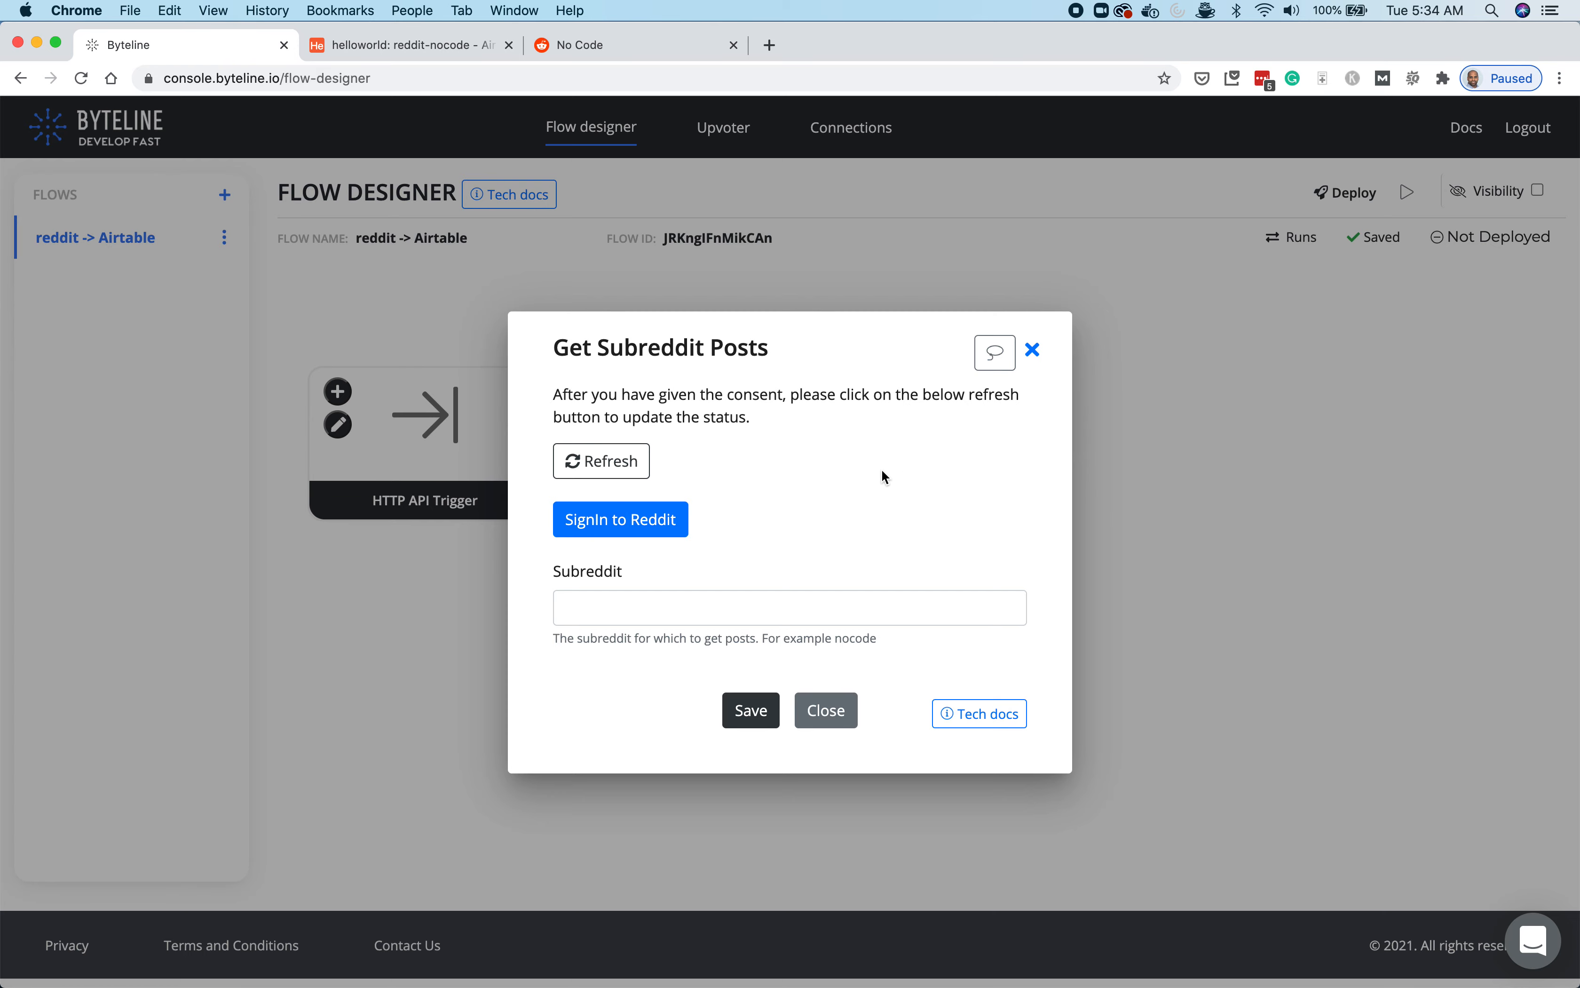
pyautogui.click(603, 463)
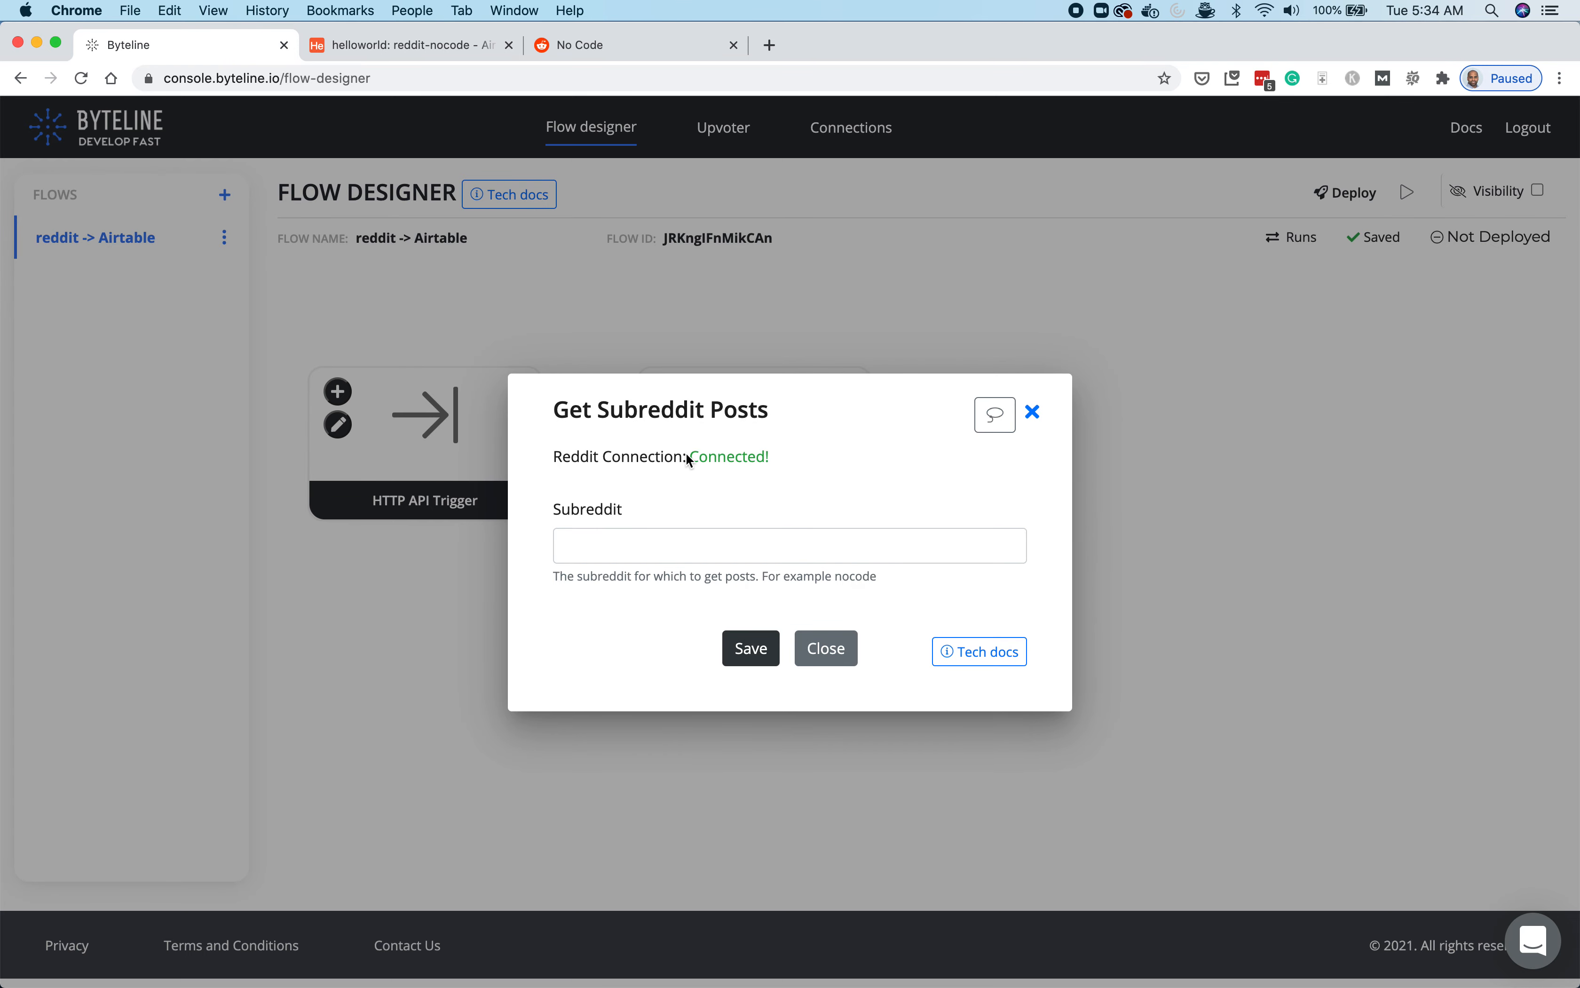
# - Set the Reddit node's subreddit to nocode and save the node
pyautogui.click(770, 543)
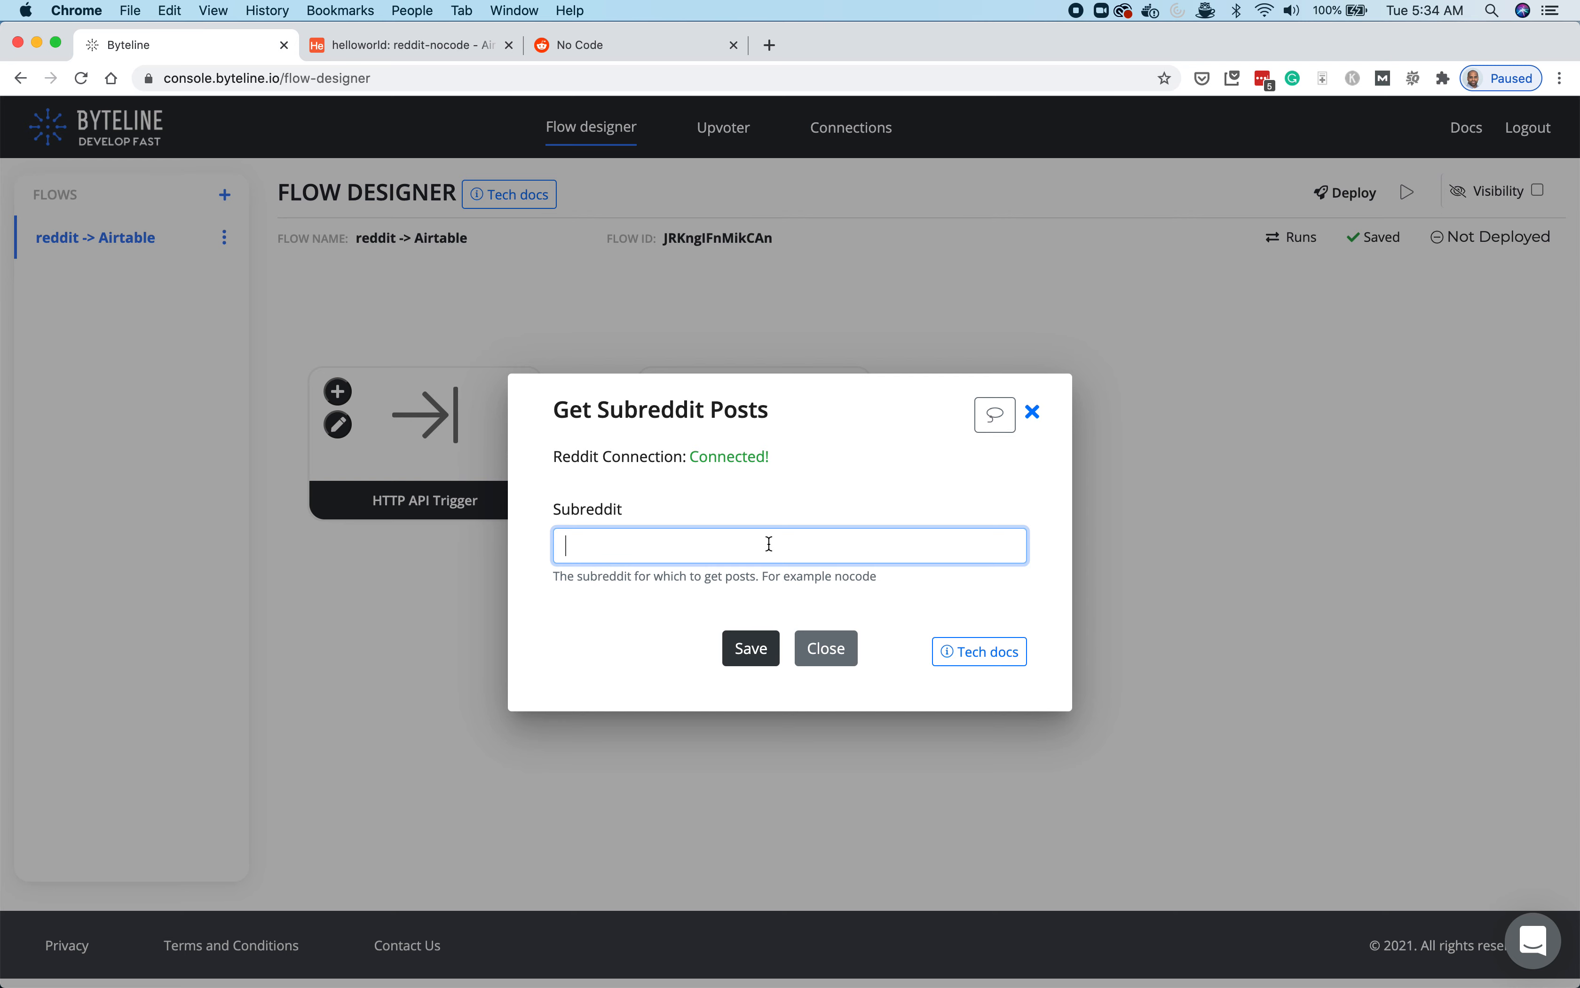
pyautogui.write('nocode')
pyautogui.click(756, 650)
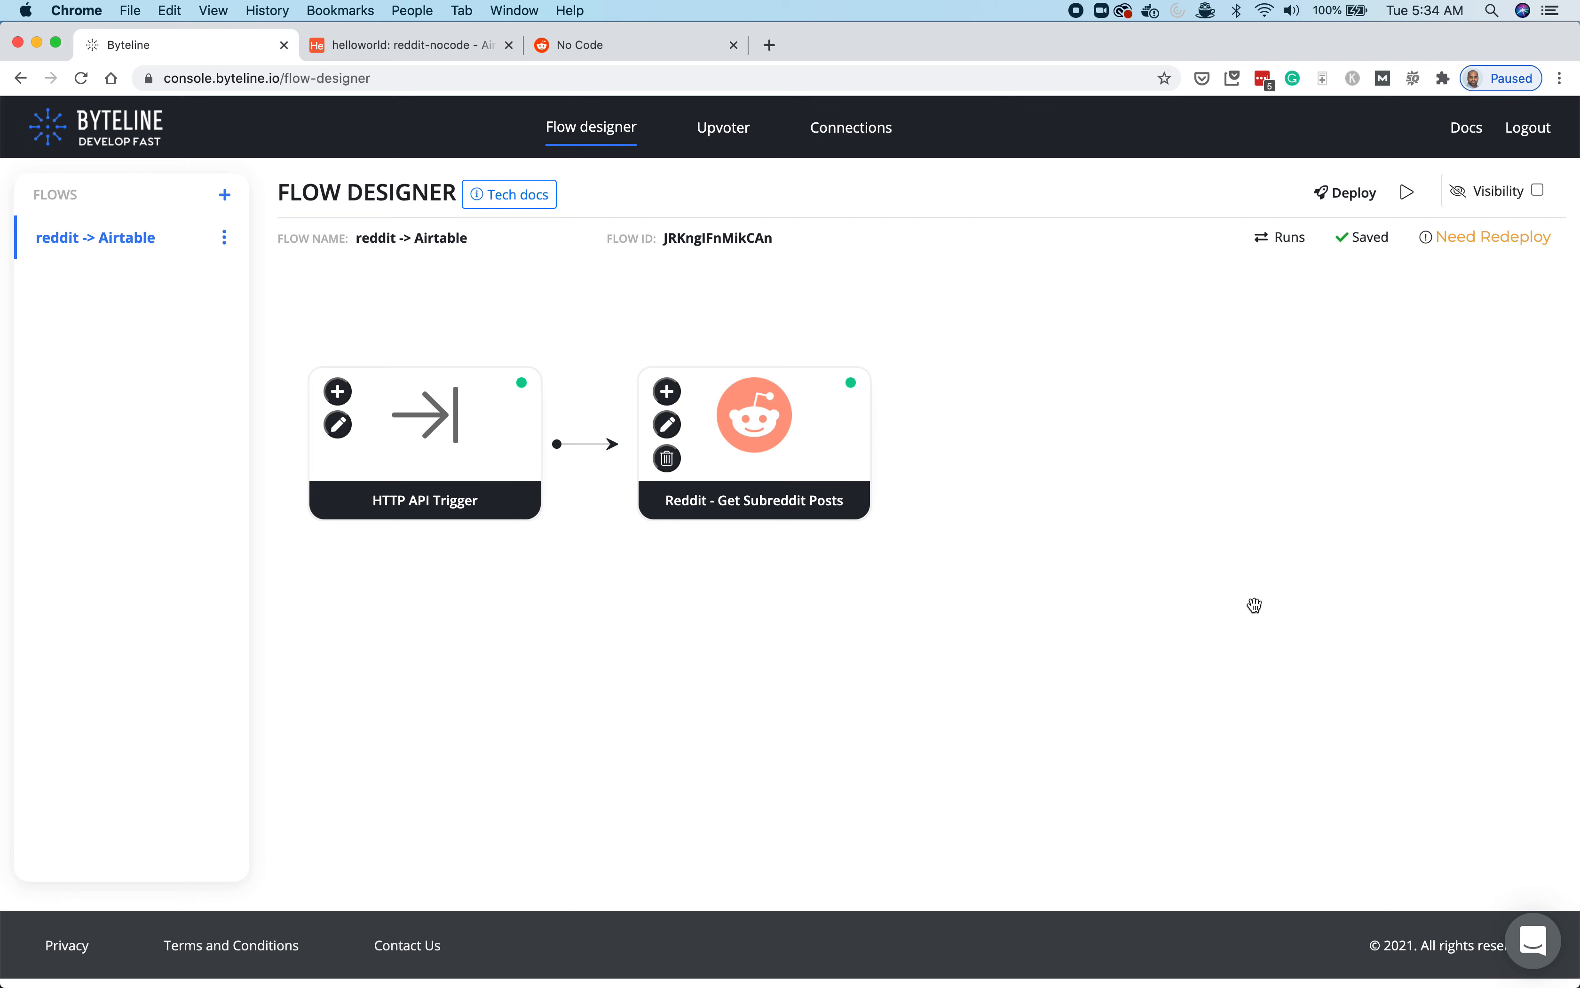
# - Deploy the reddit -> Airtable flow and run it
pyautogui.click(1349, 198)
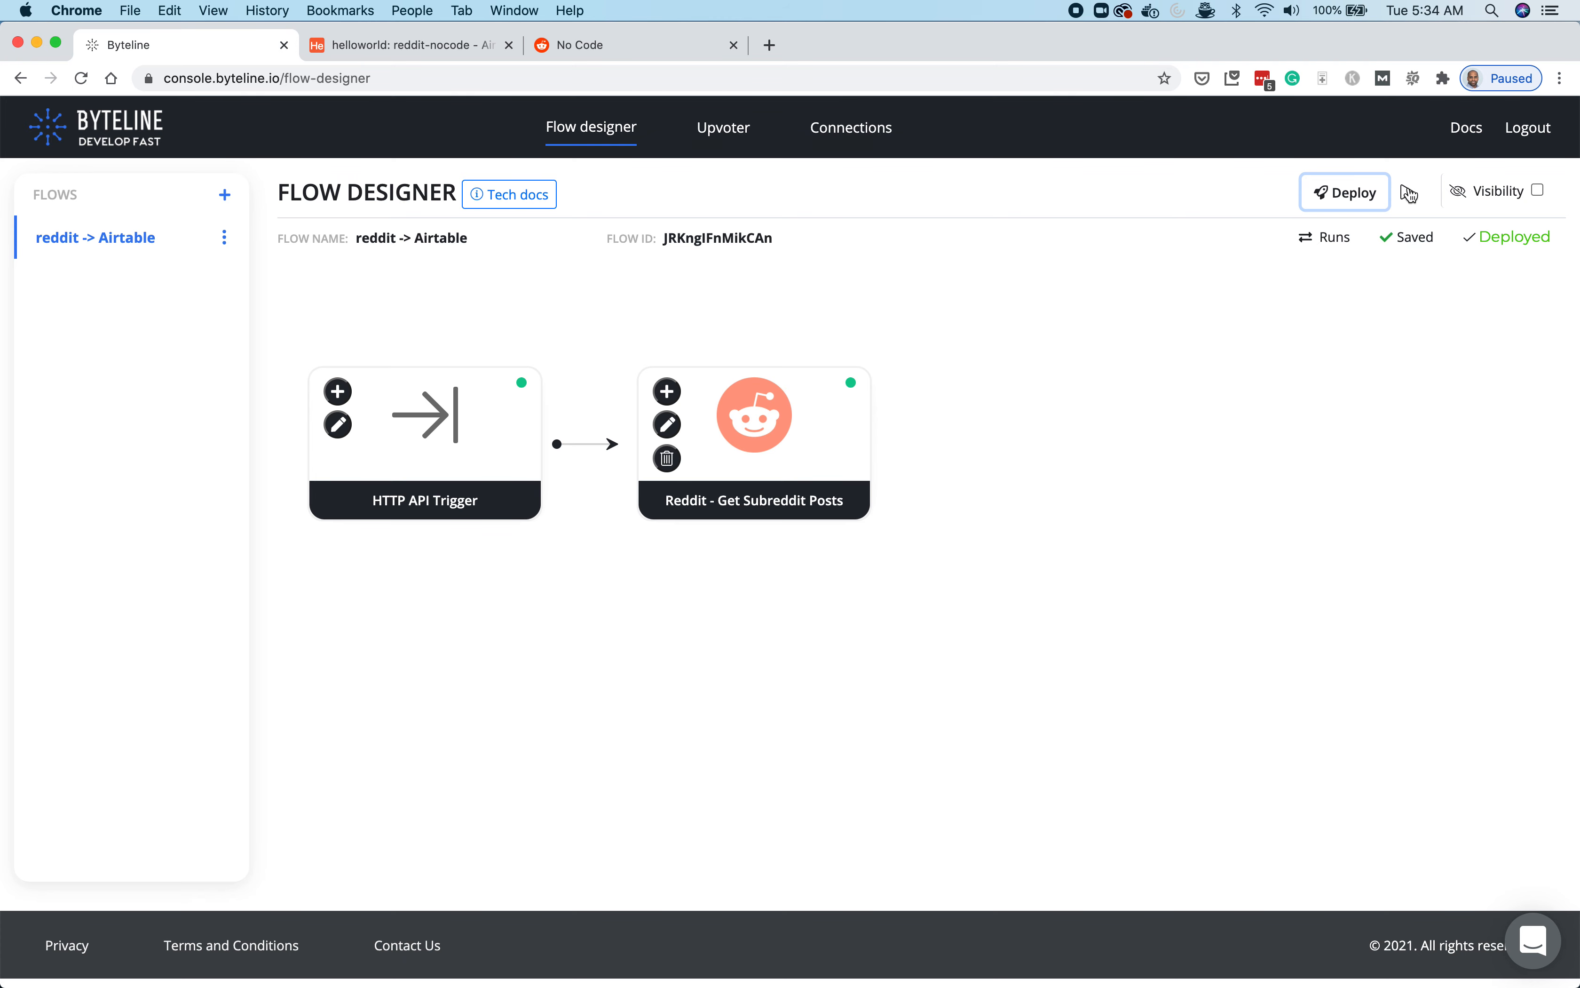
pyautogui.click(1409, 194)
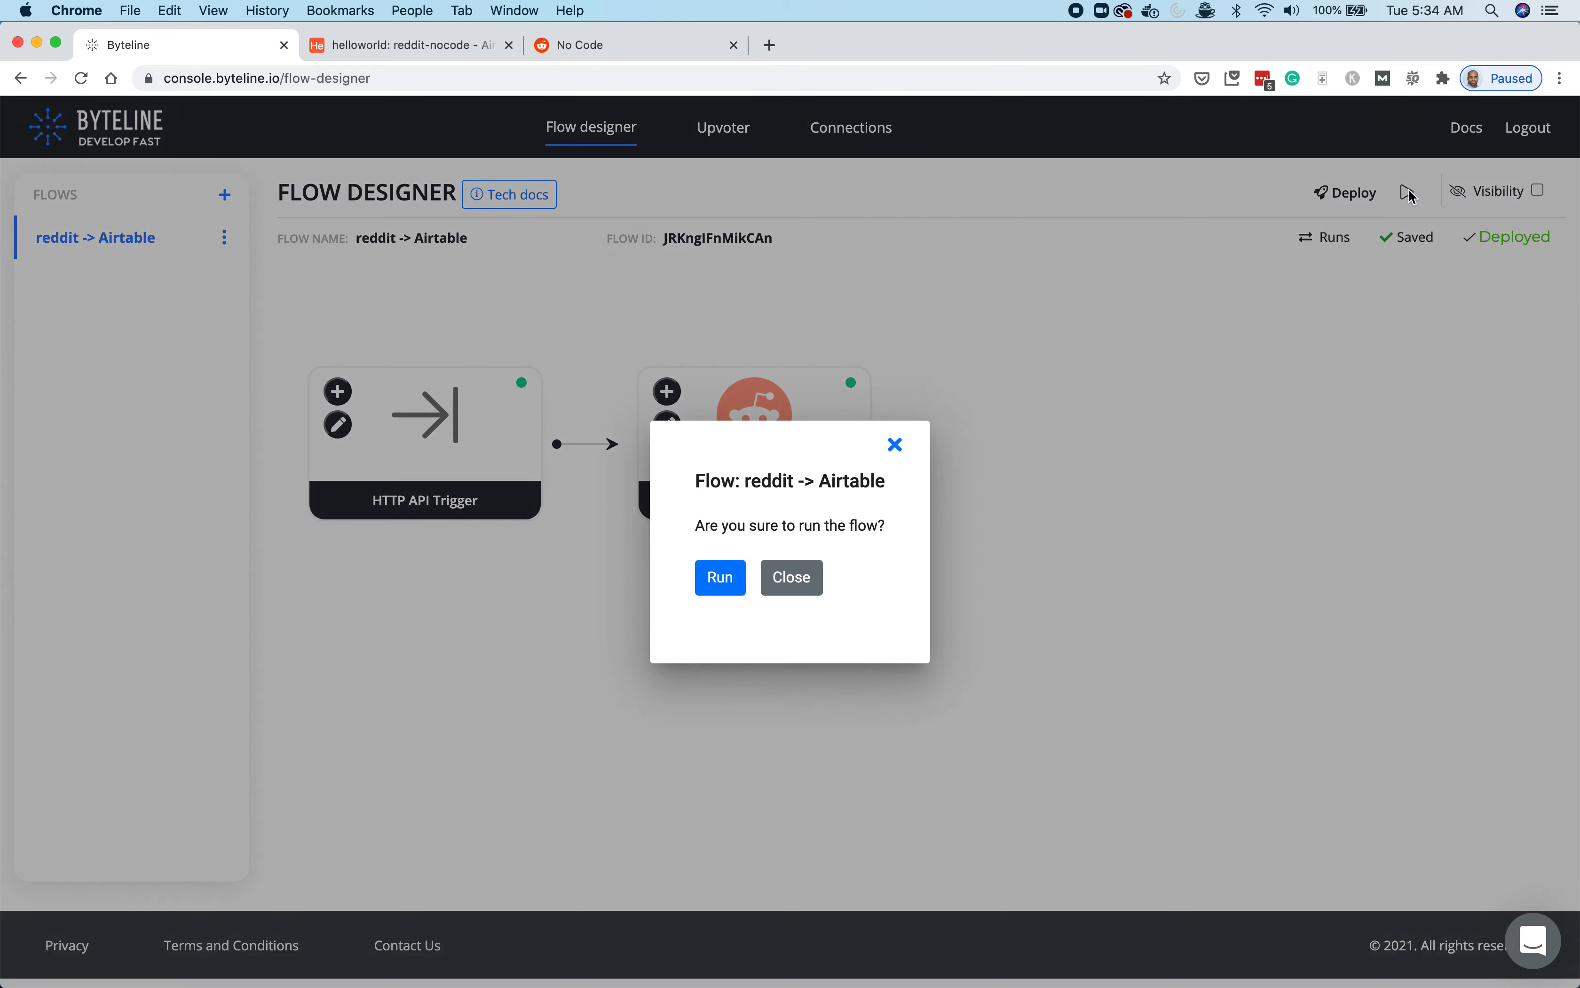
pyautogui.click(737, 577)
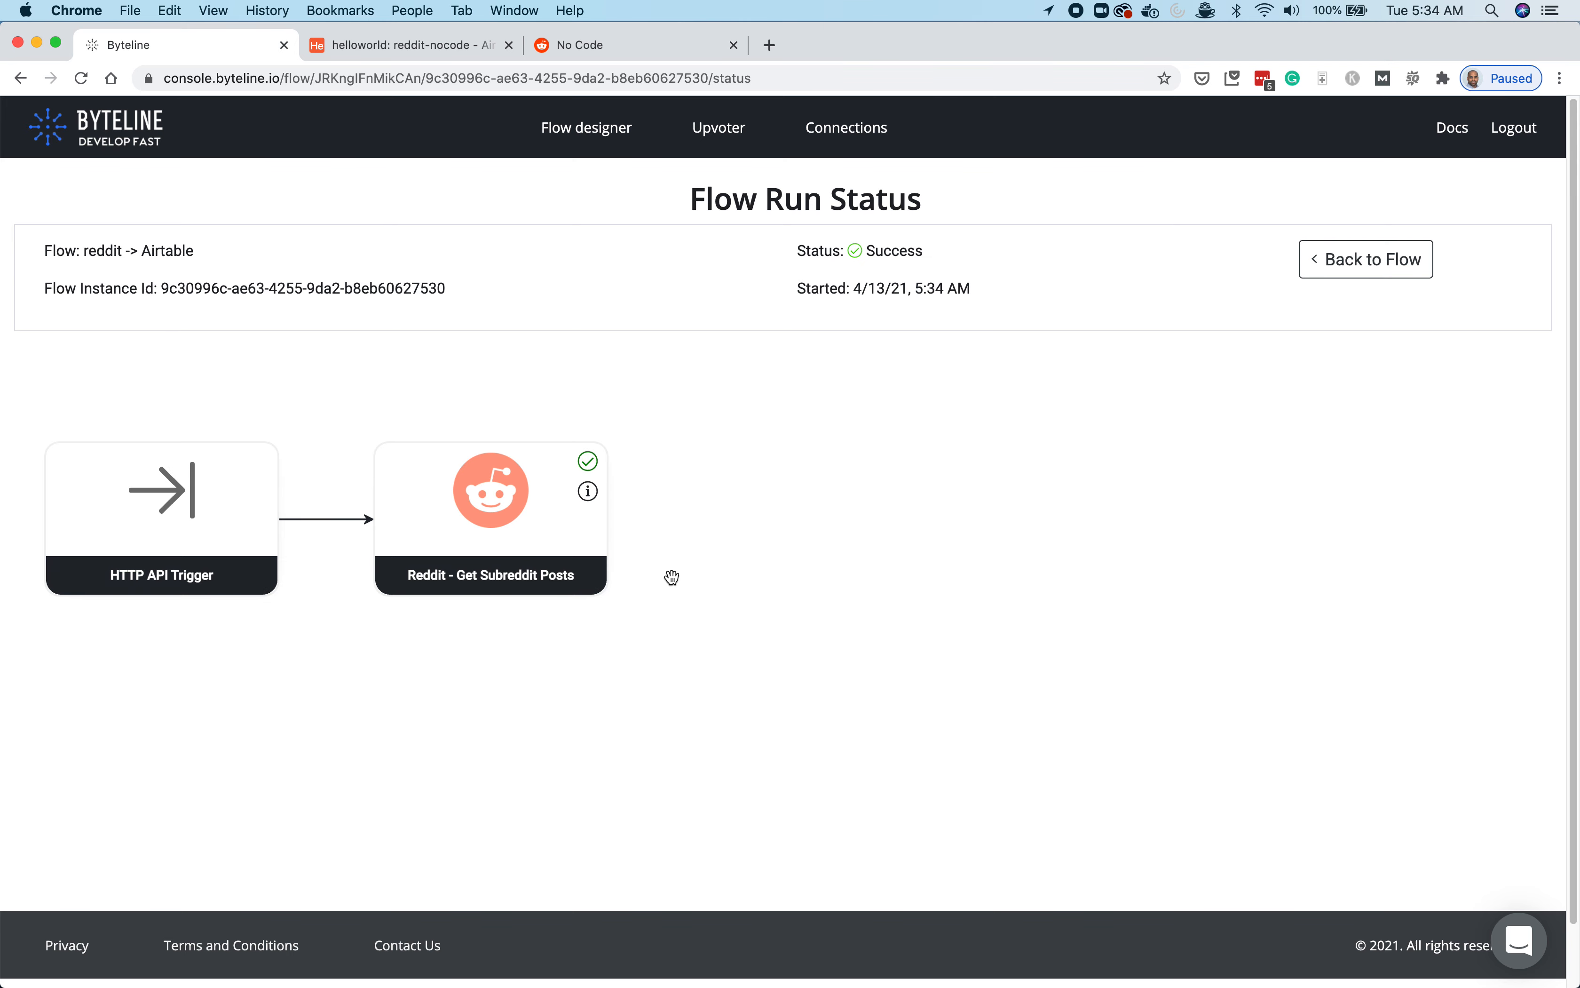
# - Examine the run output of the Reddit - Get Subreddit Posts node, including the dist value and the post fields
pyautogui.click(588, 491)
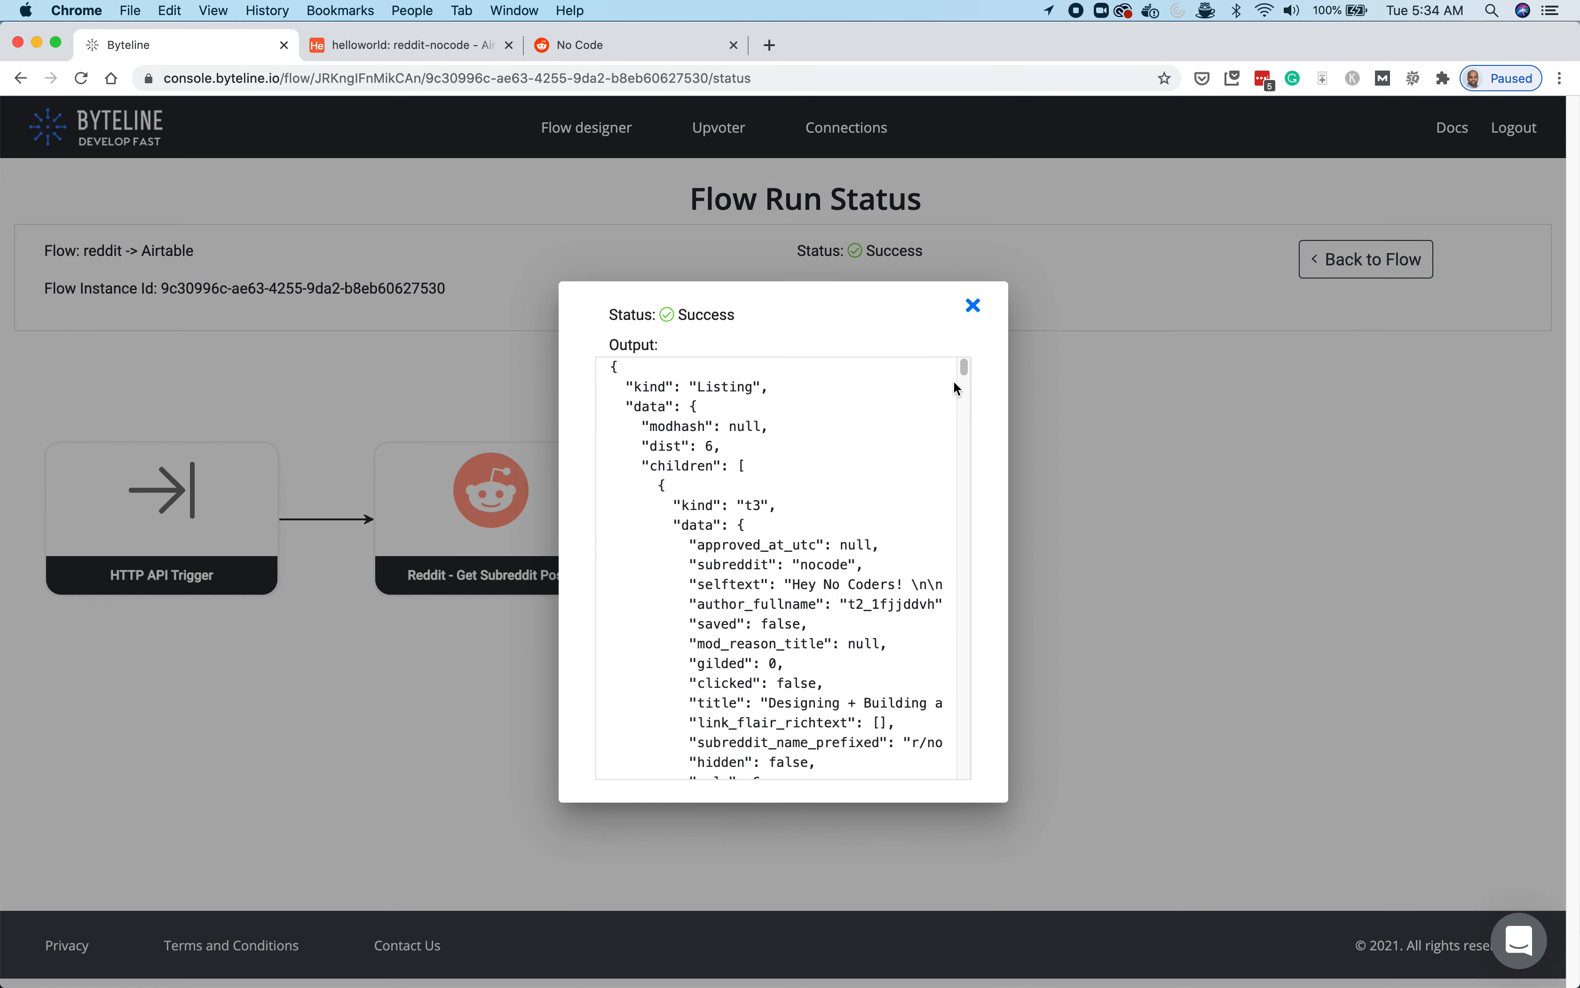
pyautogui.moveTo(643, 445); pyautogui.dragTo(775, 455)
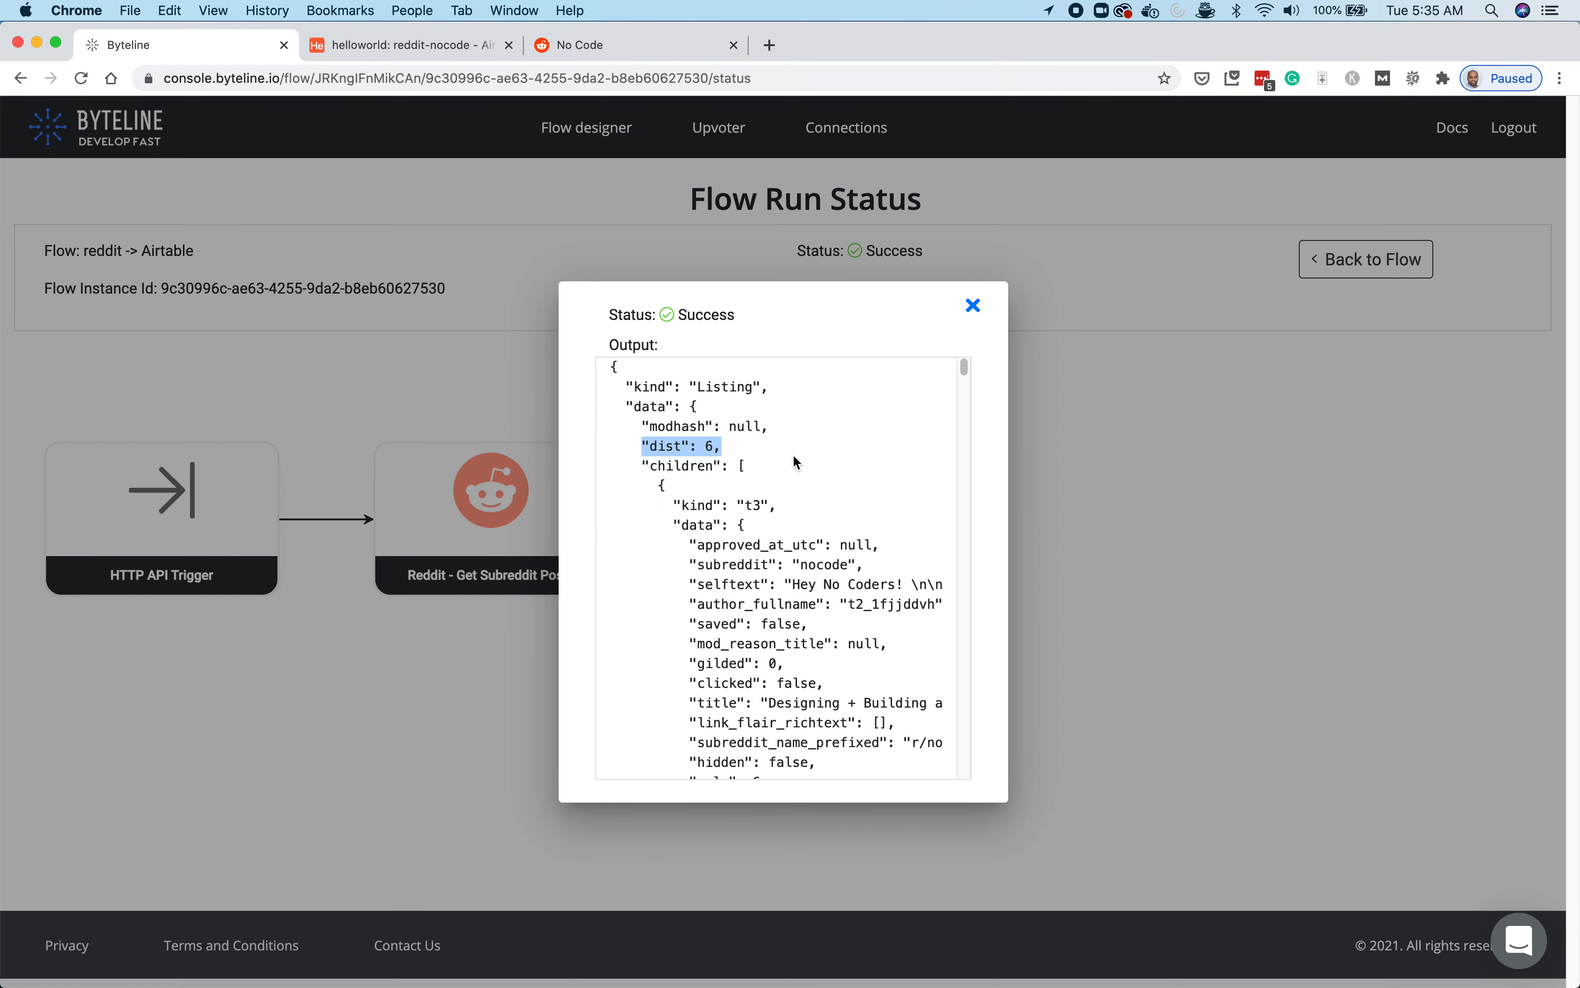
pyautogui.click(843, 447)
pyautogui.moveTo(963, 369); pyautogui.dragTo(967, 387)
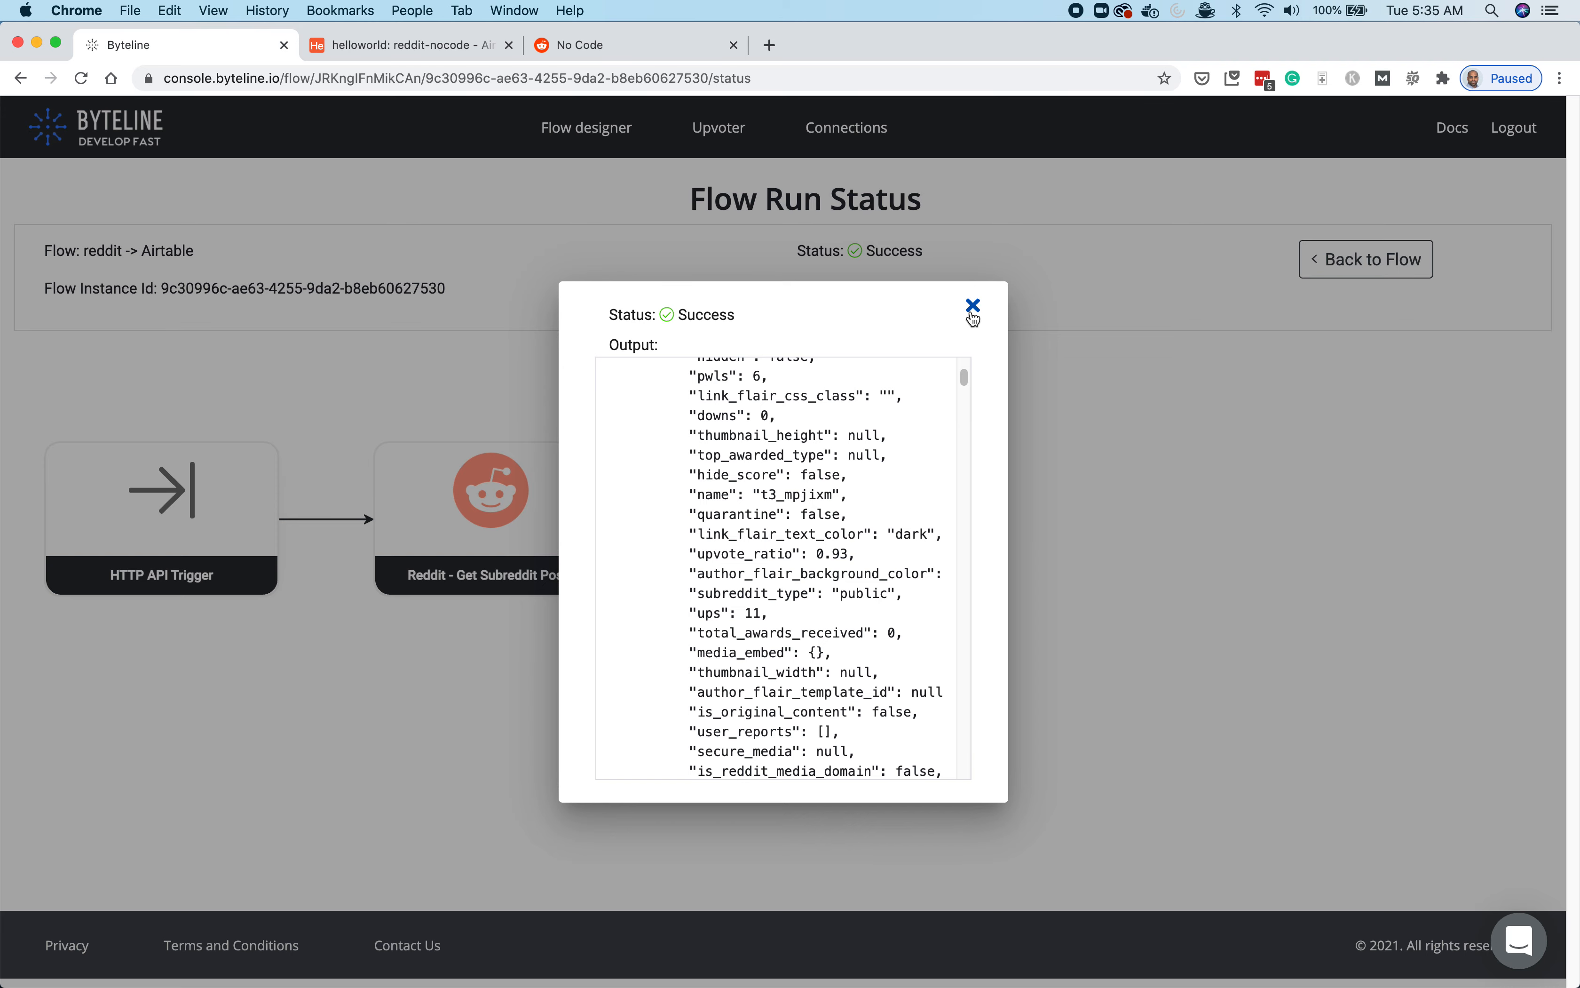
pyautogui.click(973, 306)
# - Return to the flow, add an Airtable - Update Items node after the Reddit node, and open its Airtable connection configuration
pyautogui.click(1365, 259)
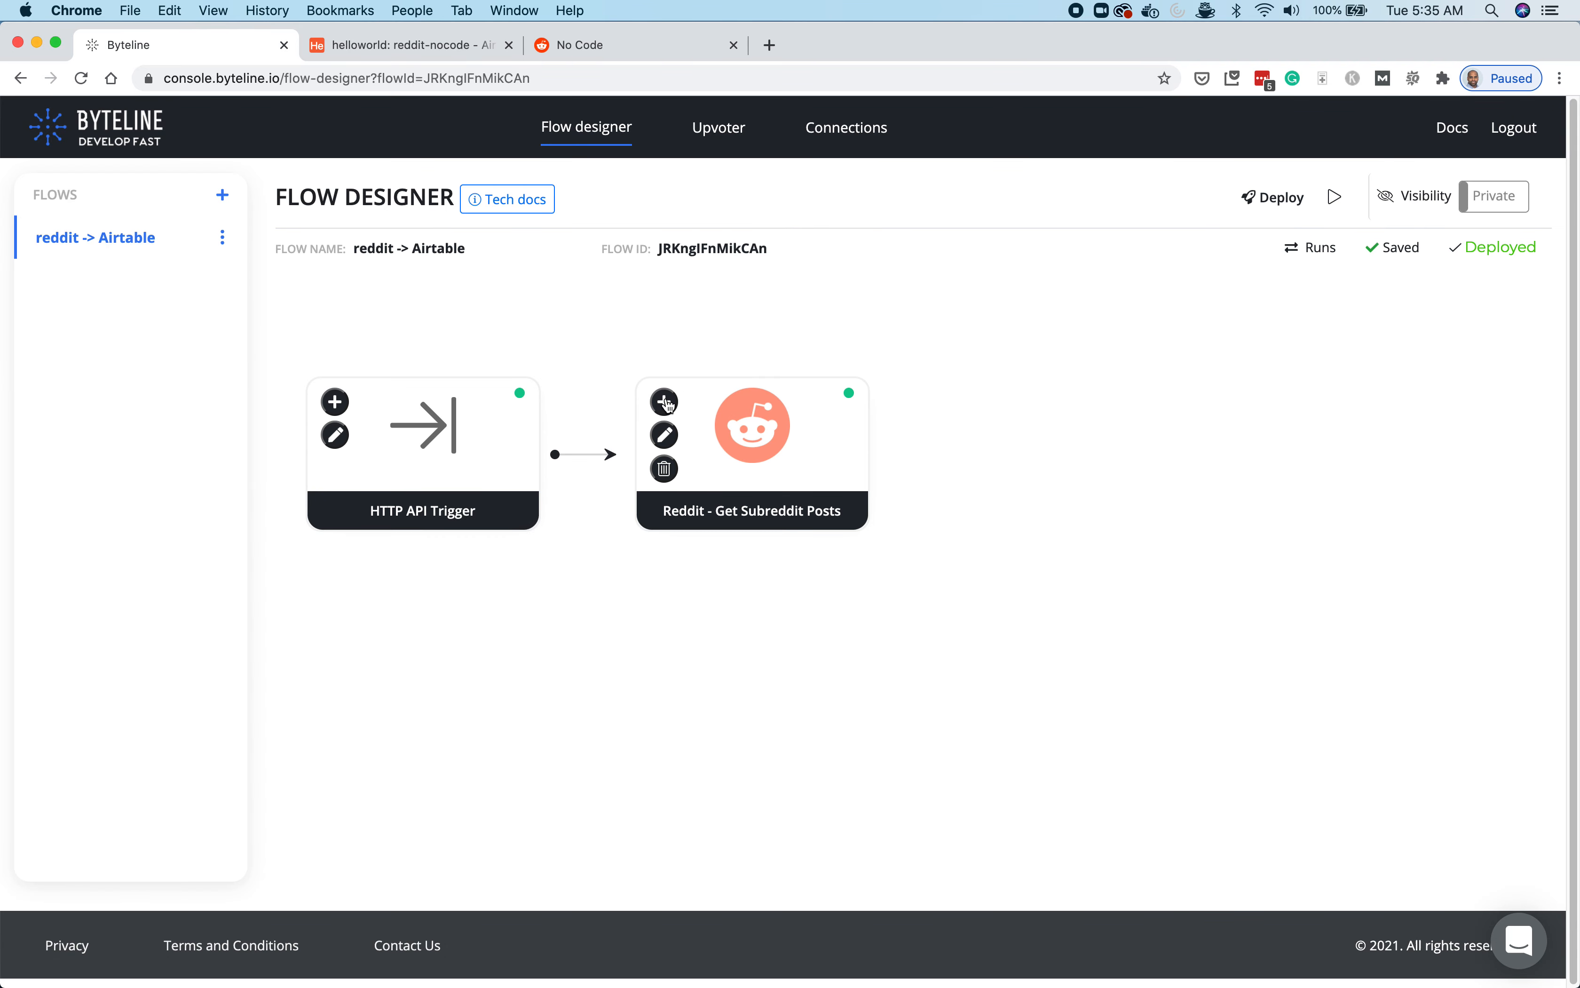
pyautogui.click(666, 403)
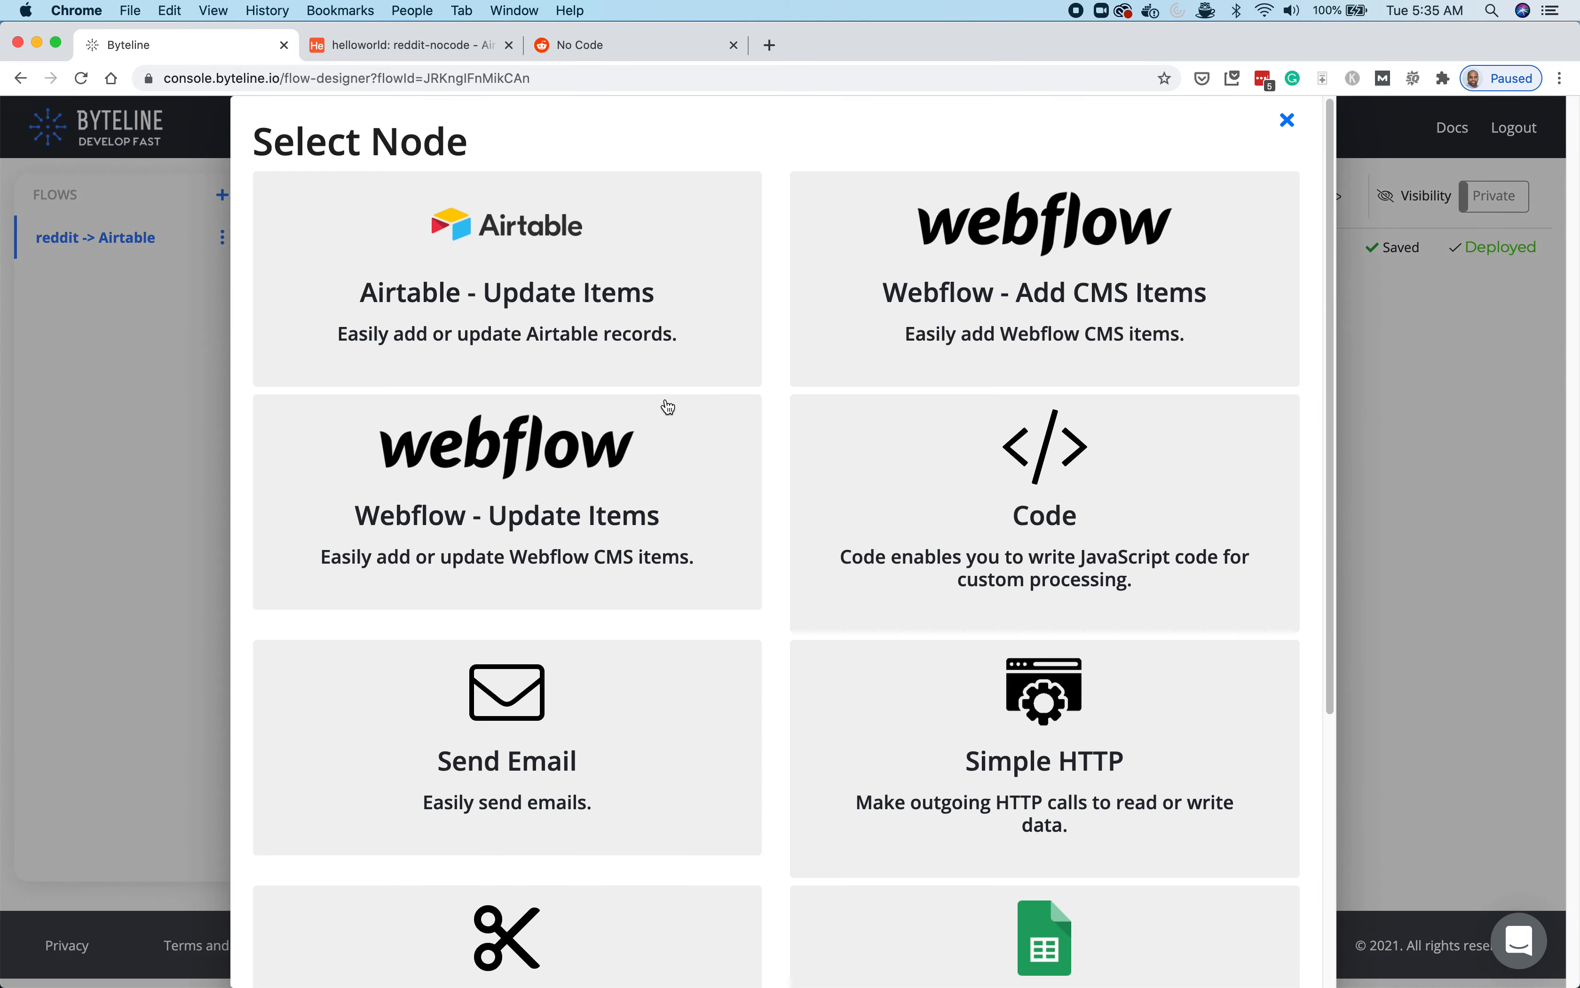
pyautogui.click(495, 294)
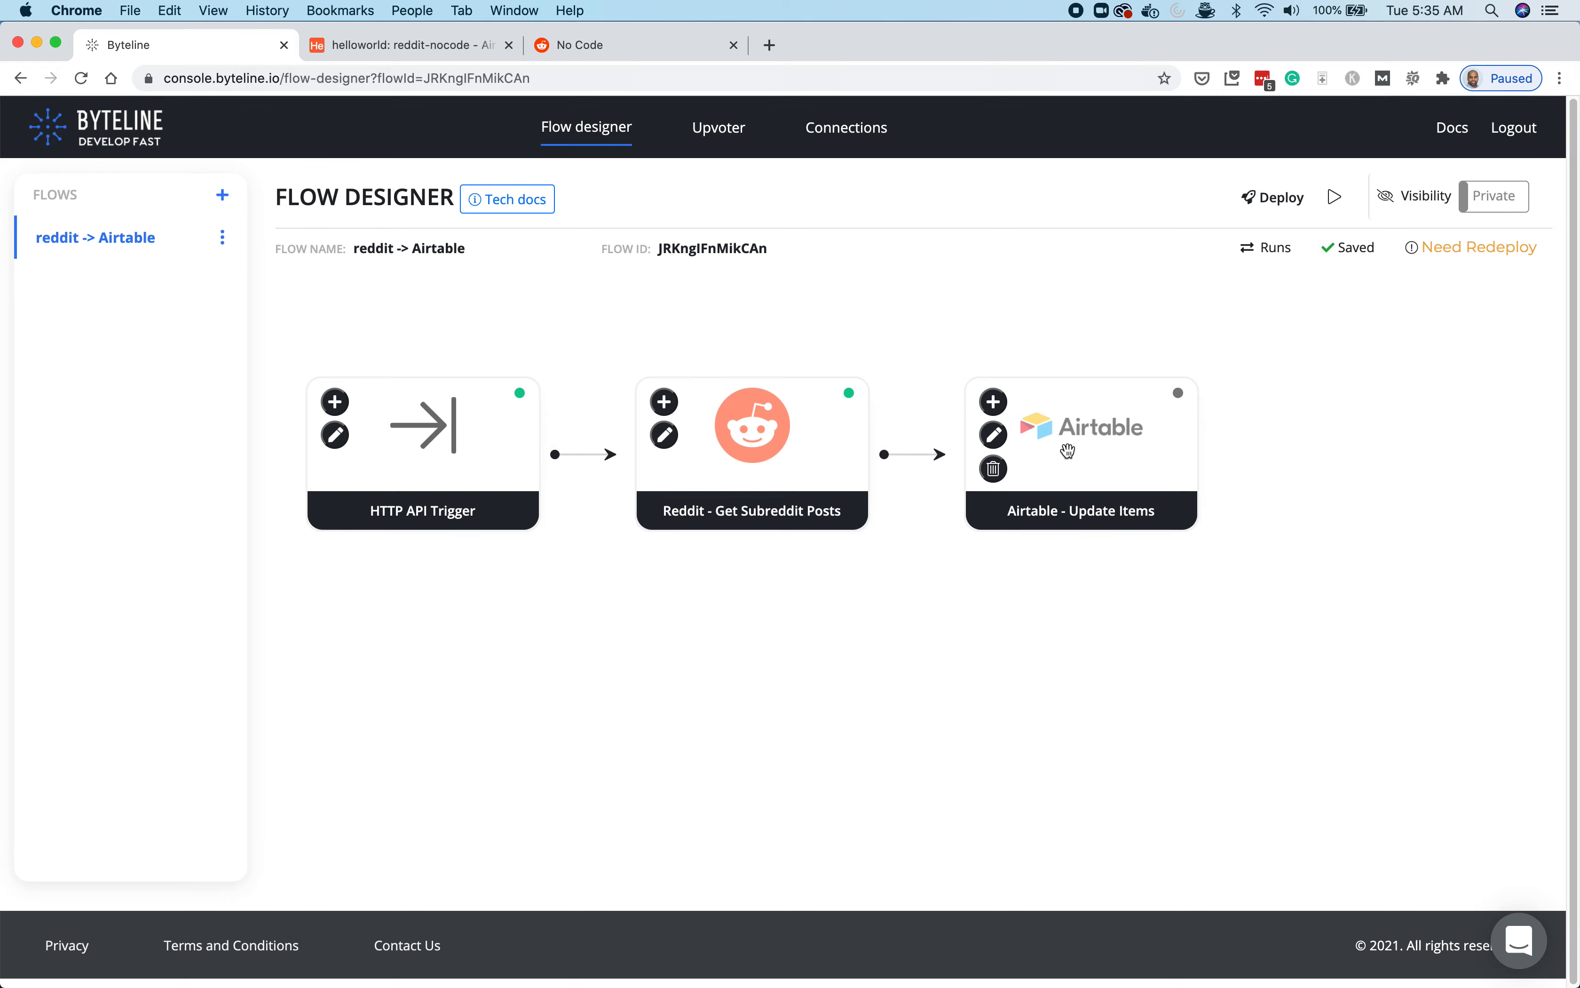
pyautogui.click(996, 436)
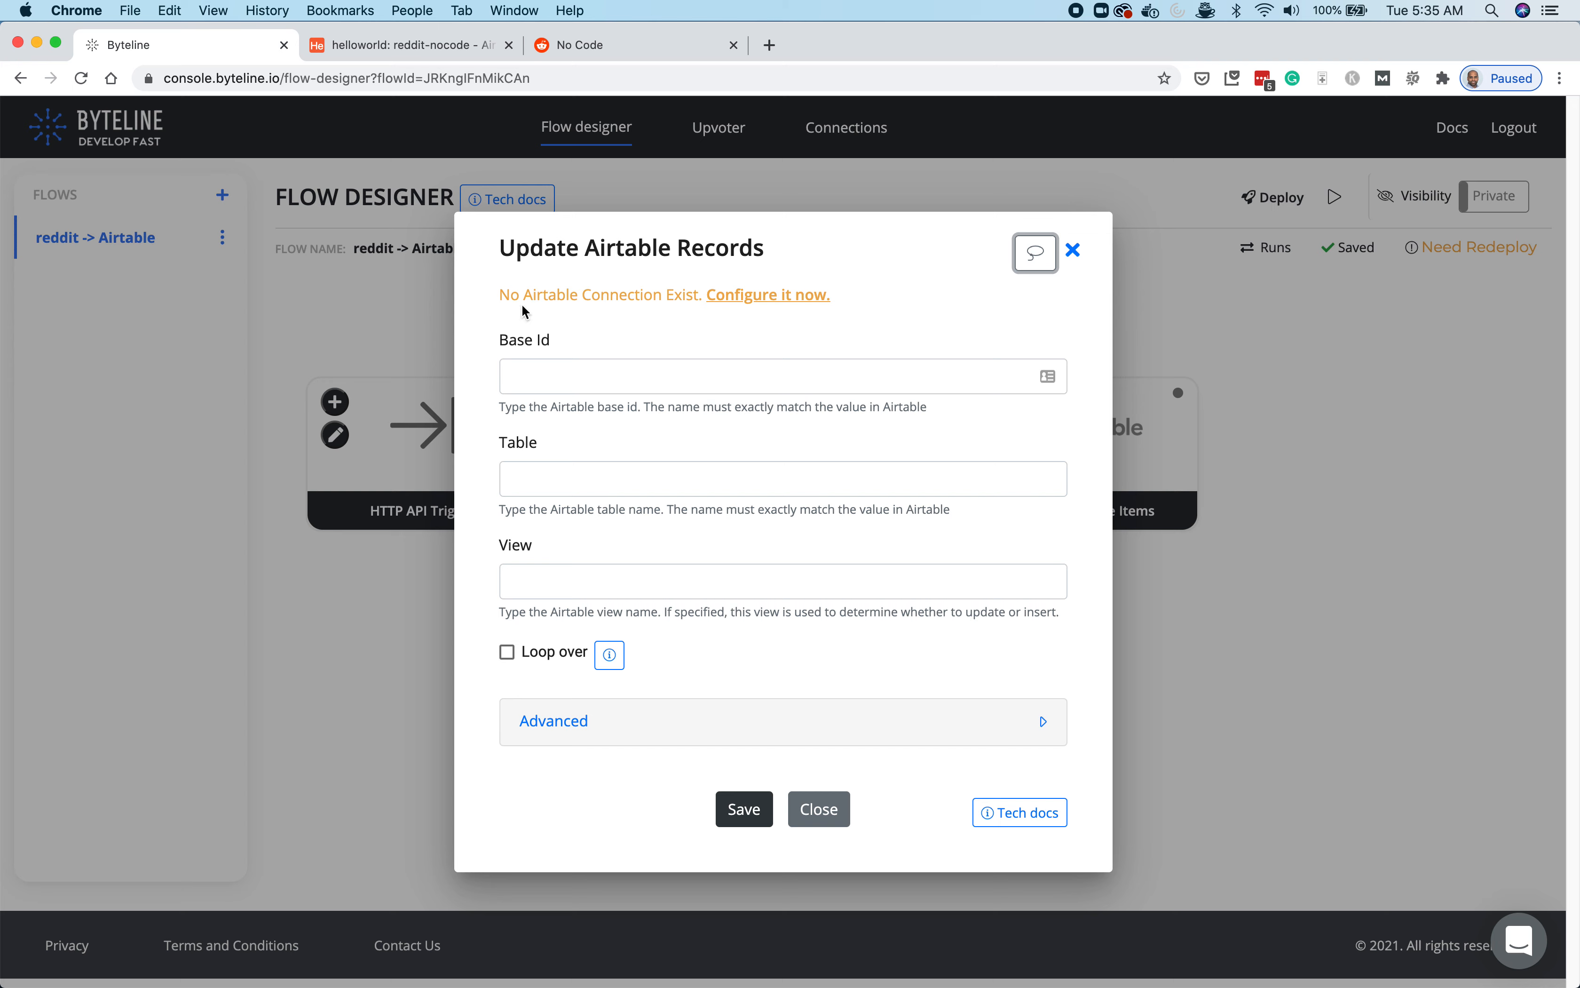
pyautogui.click(772, 294)
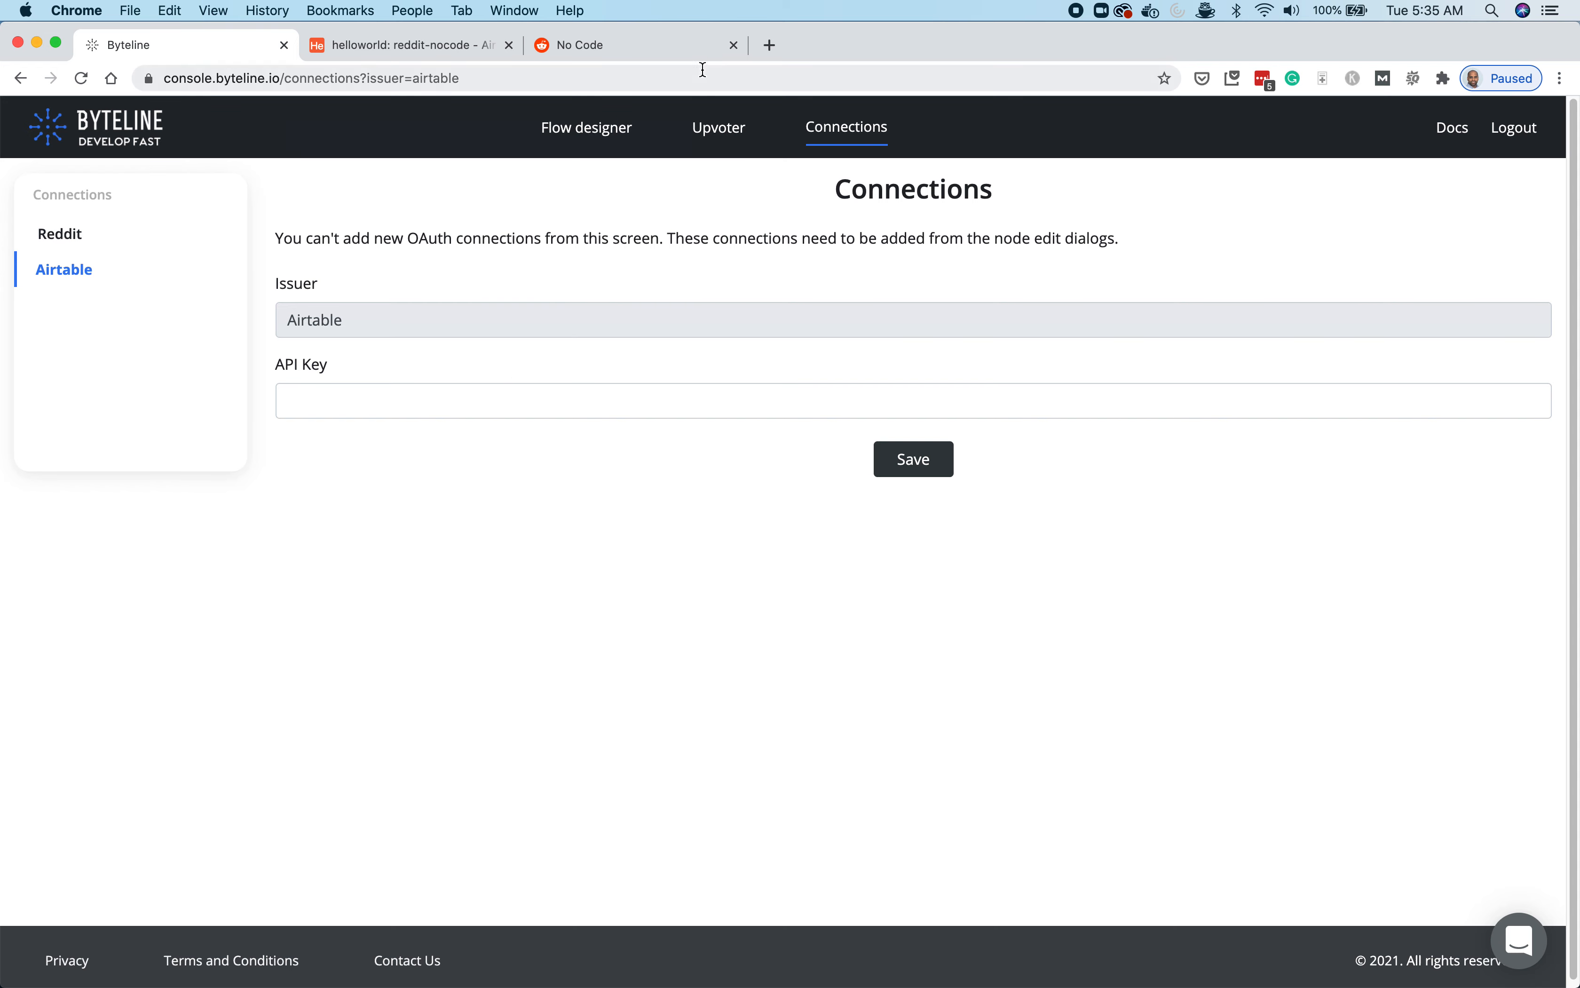
# - Open the Airtable account page in a separate browser tab and copy the personal API key
pyautogui.click(787, 50)
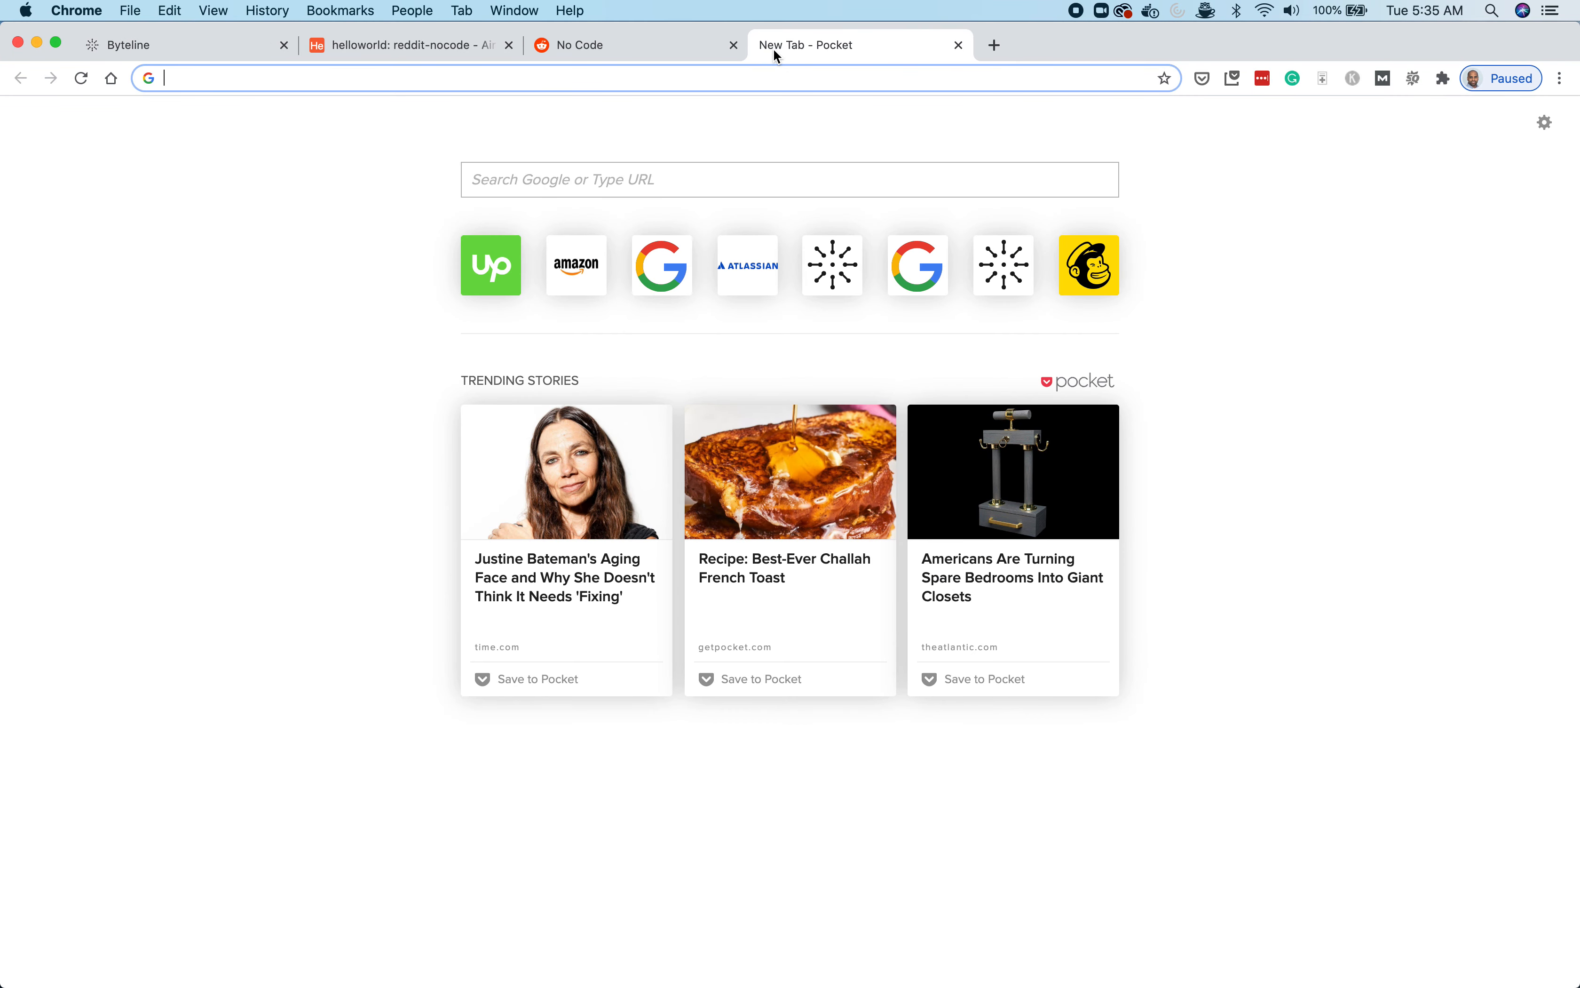
pyautogui.write('air')
pyautogui.press('Return')
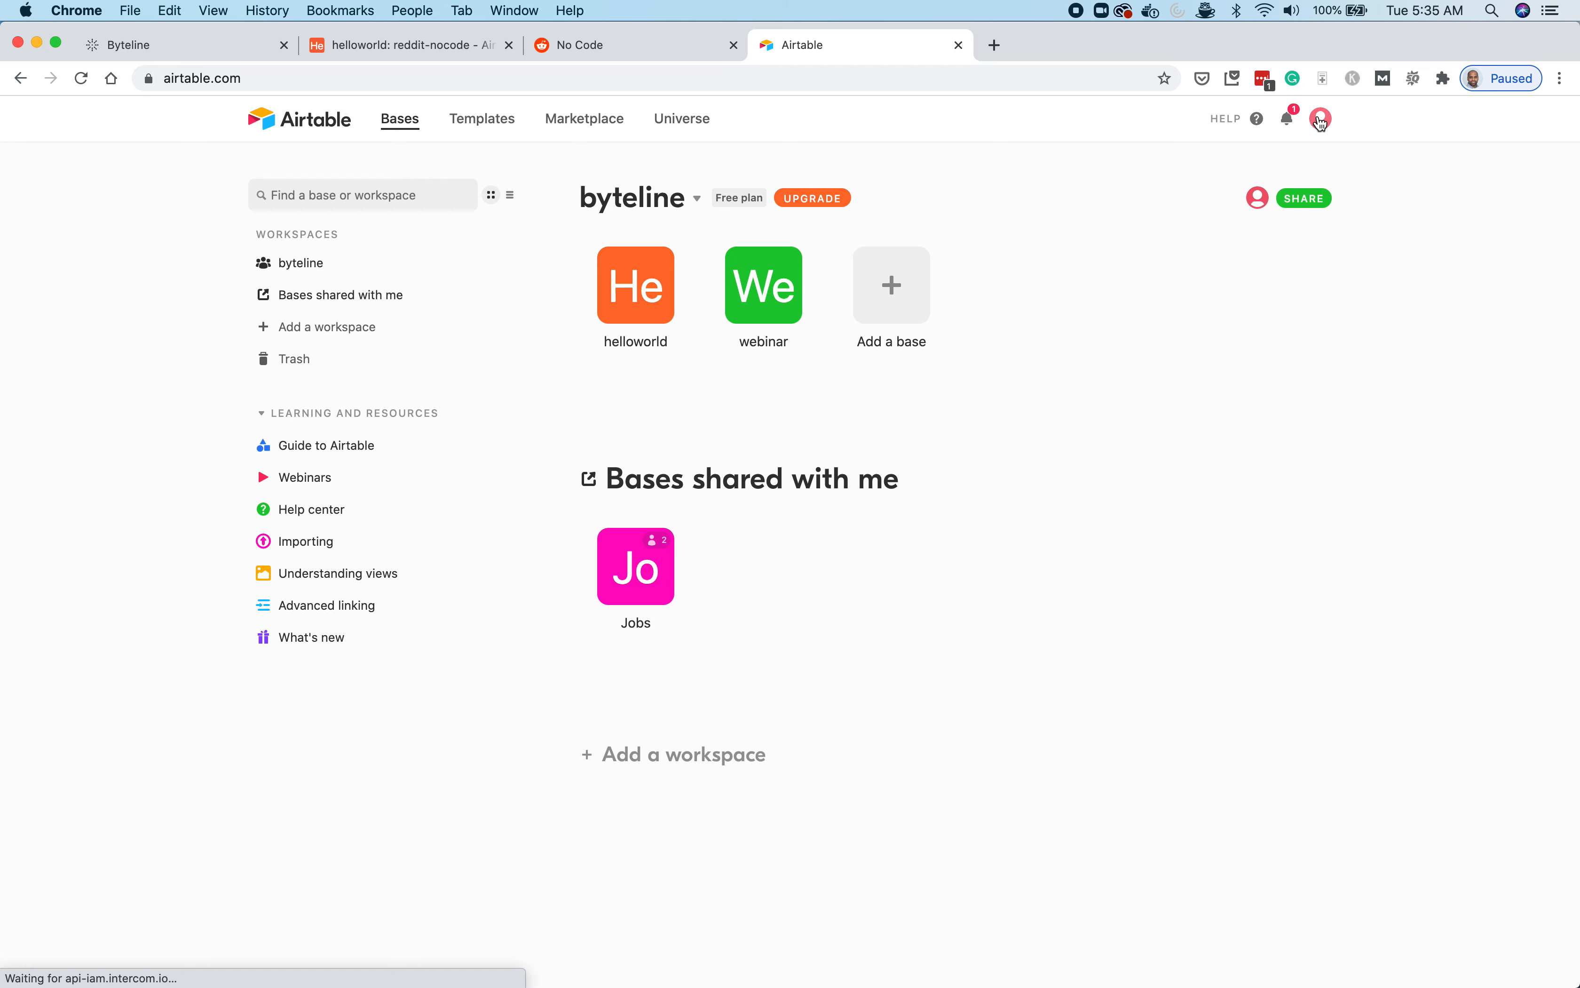
pyautogui.click(1321, 121)
pyautogui.click(1210, 202)
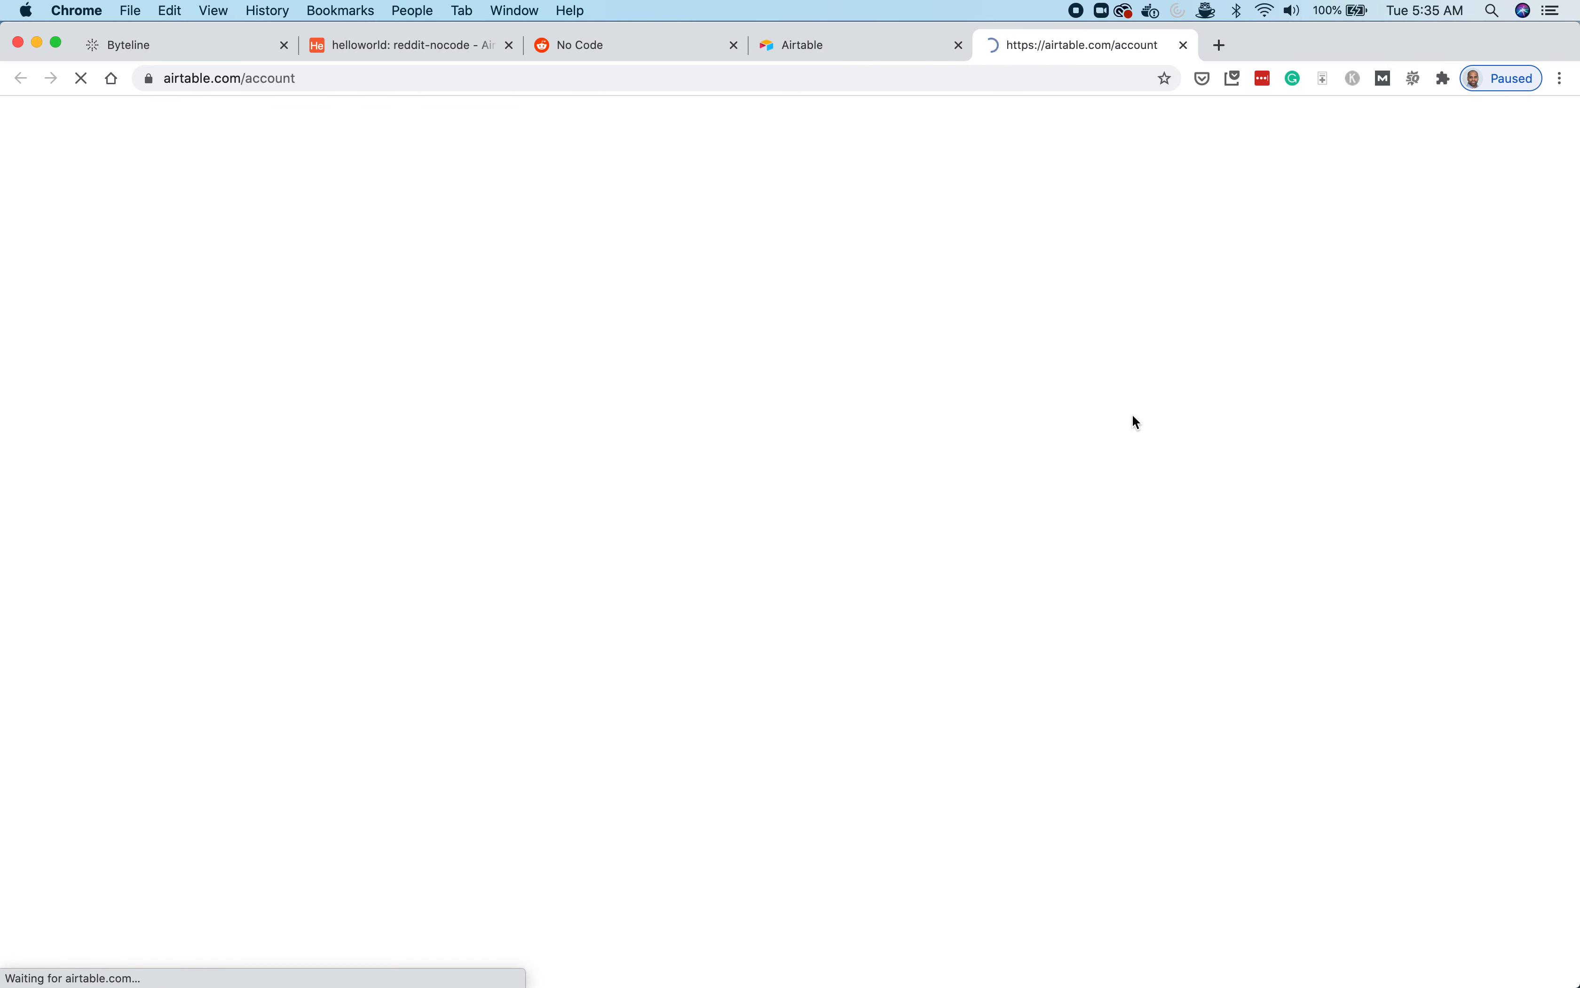
pyautogui.scroll(-3, 1180, 500)
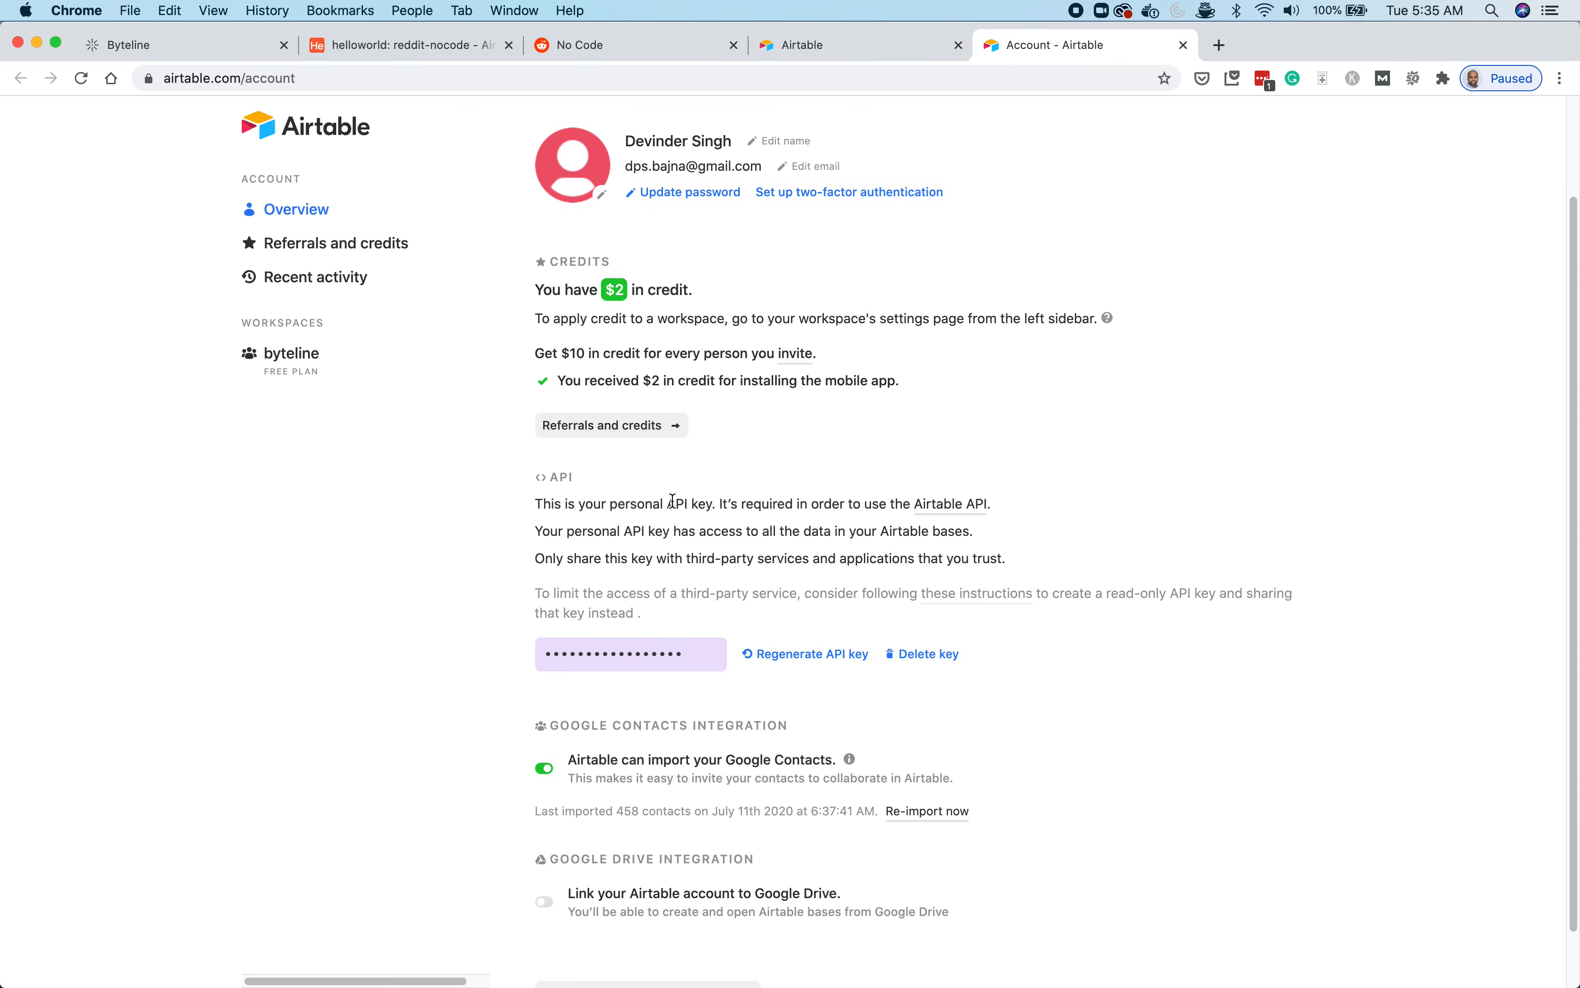
pyautogui.click(718, 655)
pyautogui.press('super+c')
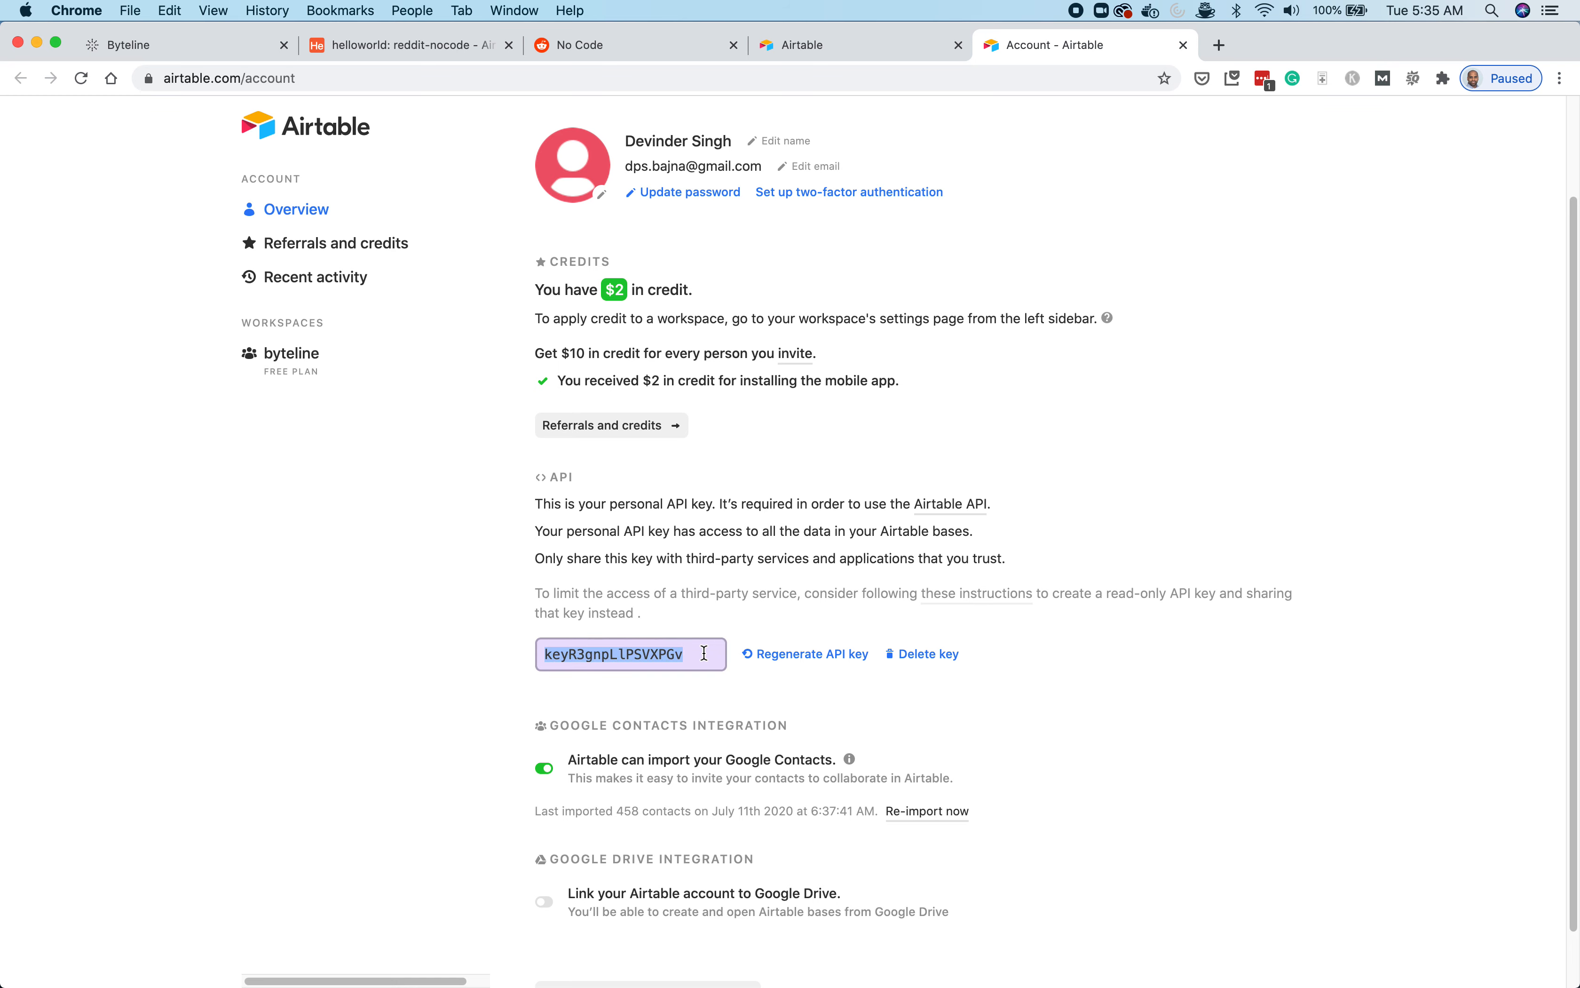
# - Paste the API key into Byteline's Airtable connection and save the connection
pyautogui.click(171, 52)
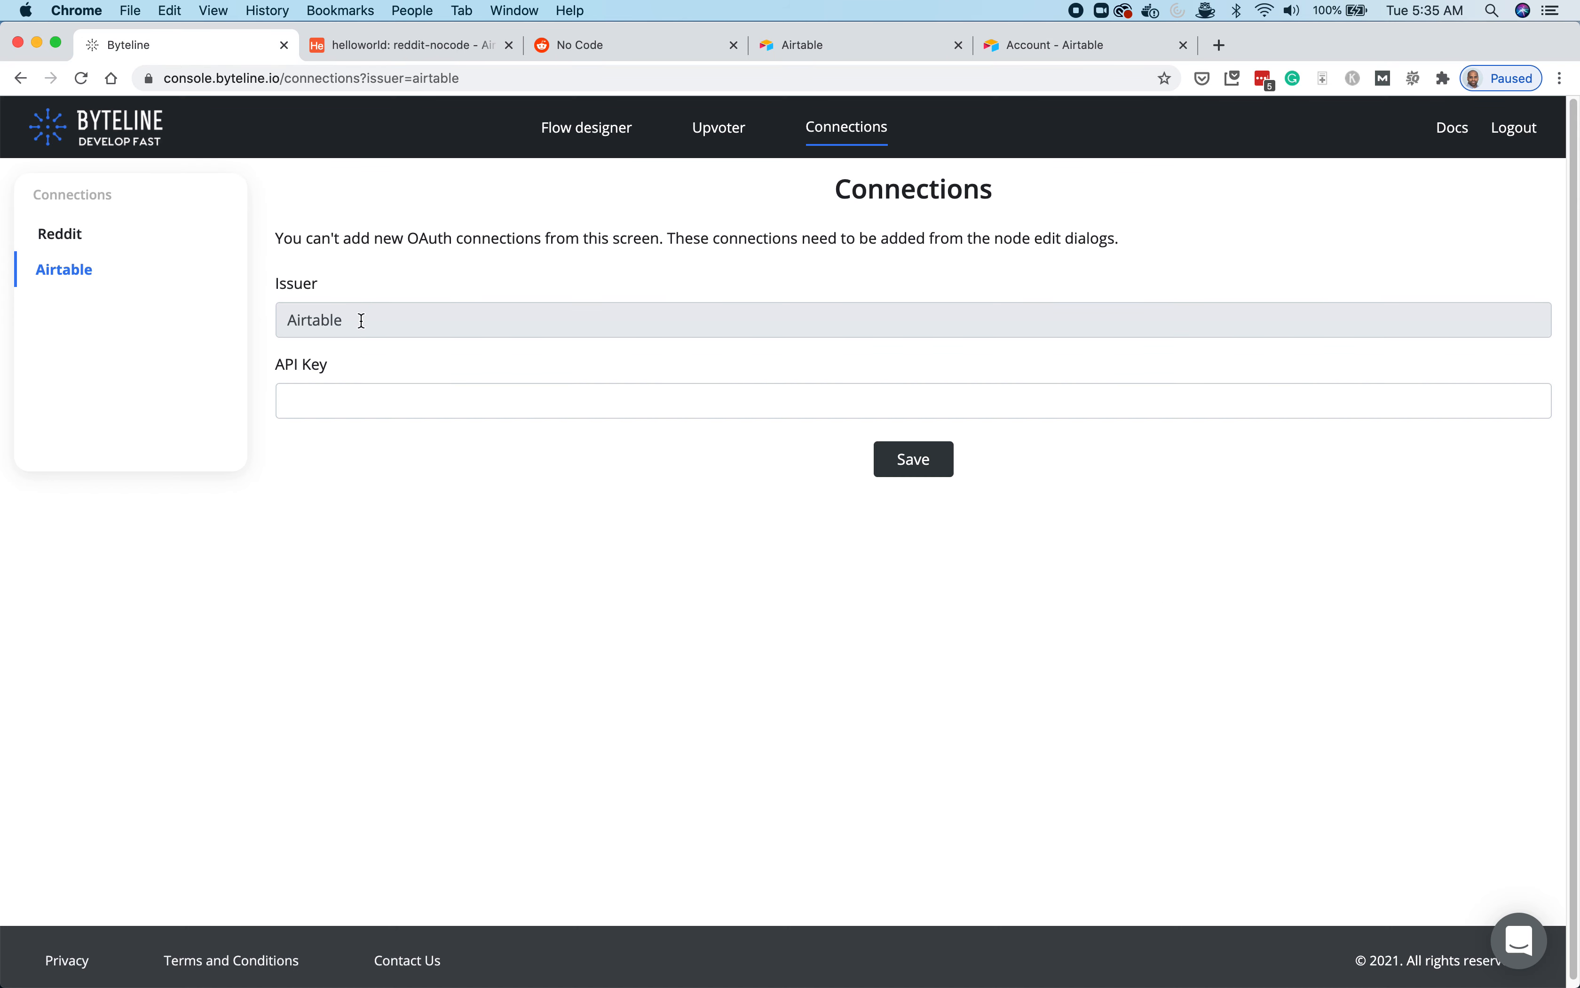
pyautogui.click(340, 401)
pyautogui.press('super+v')
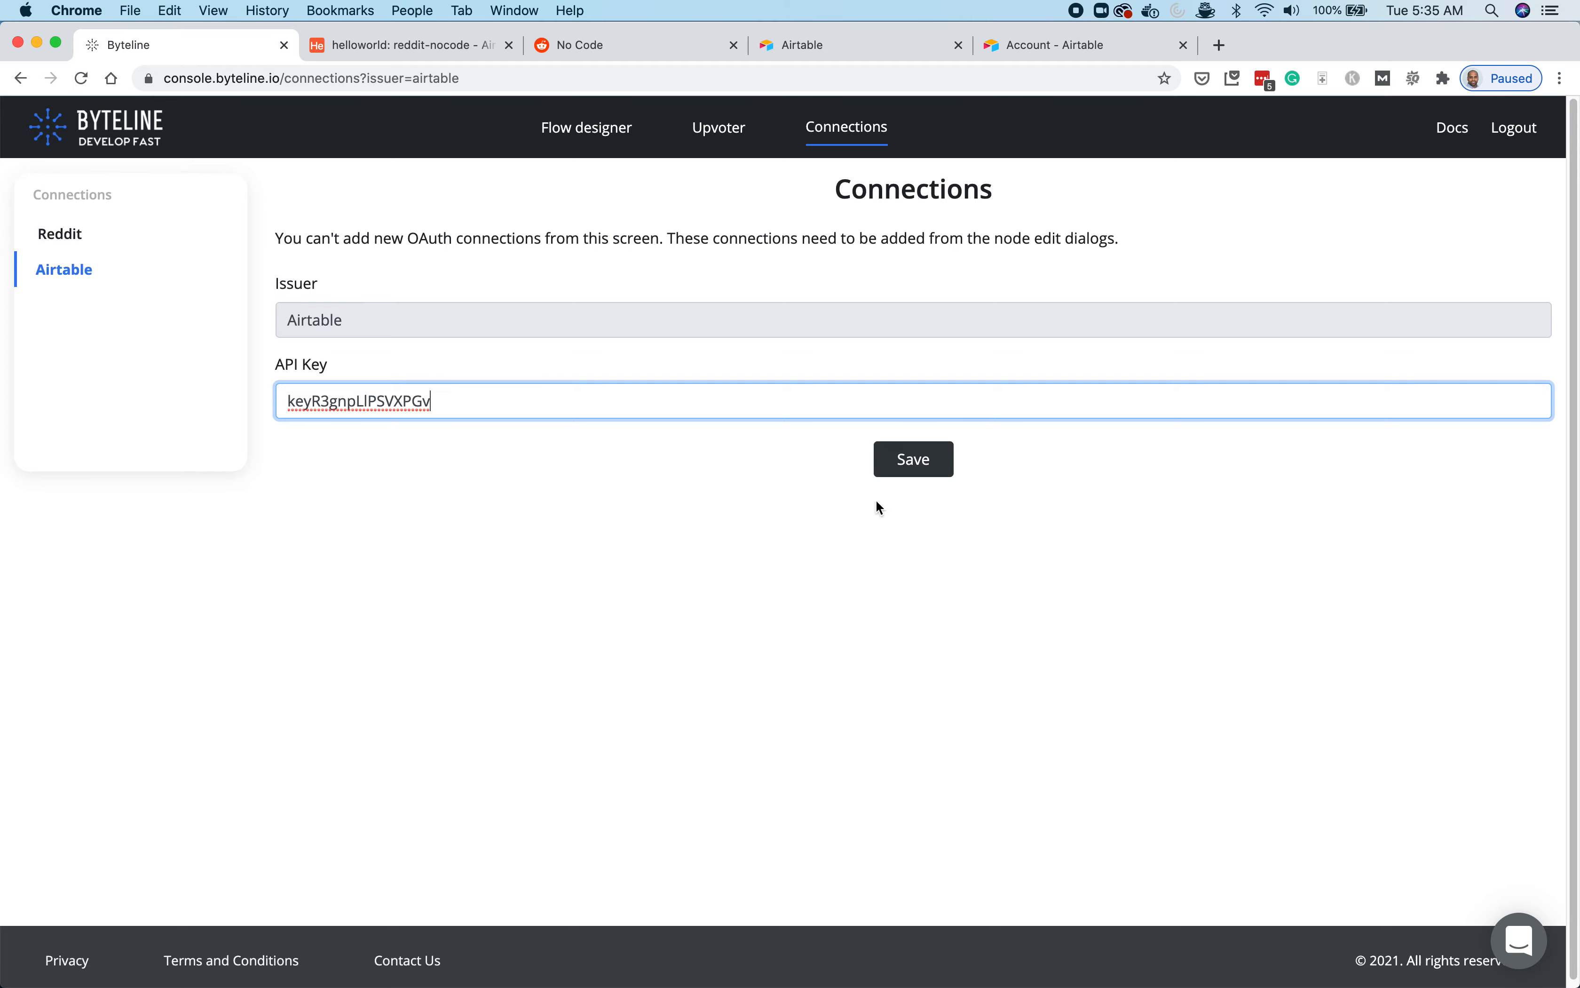
pyautogui.click(911, 464)
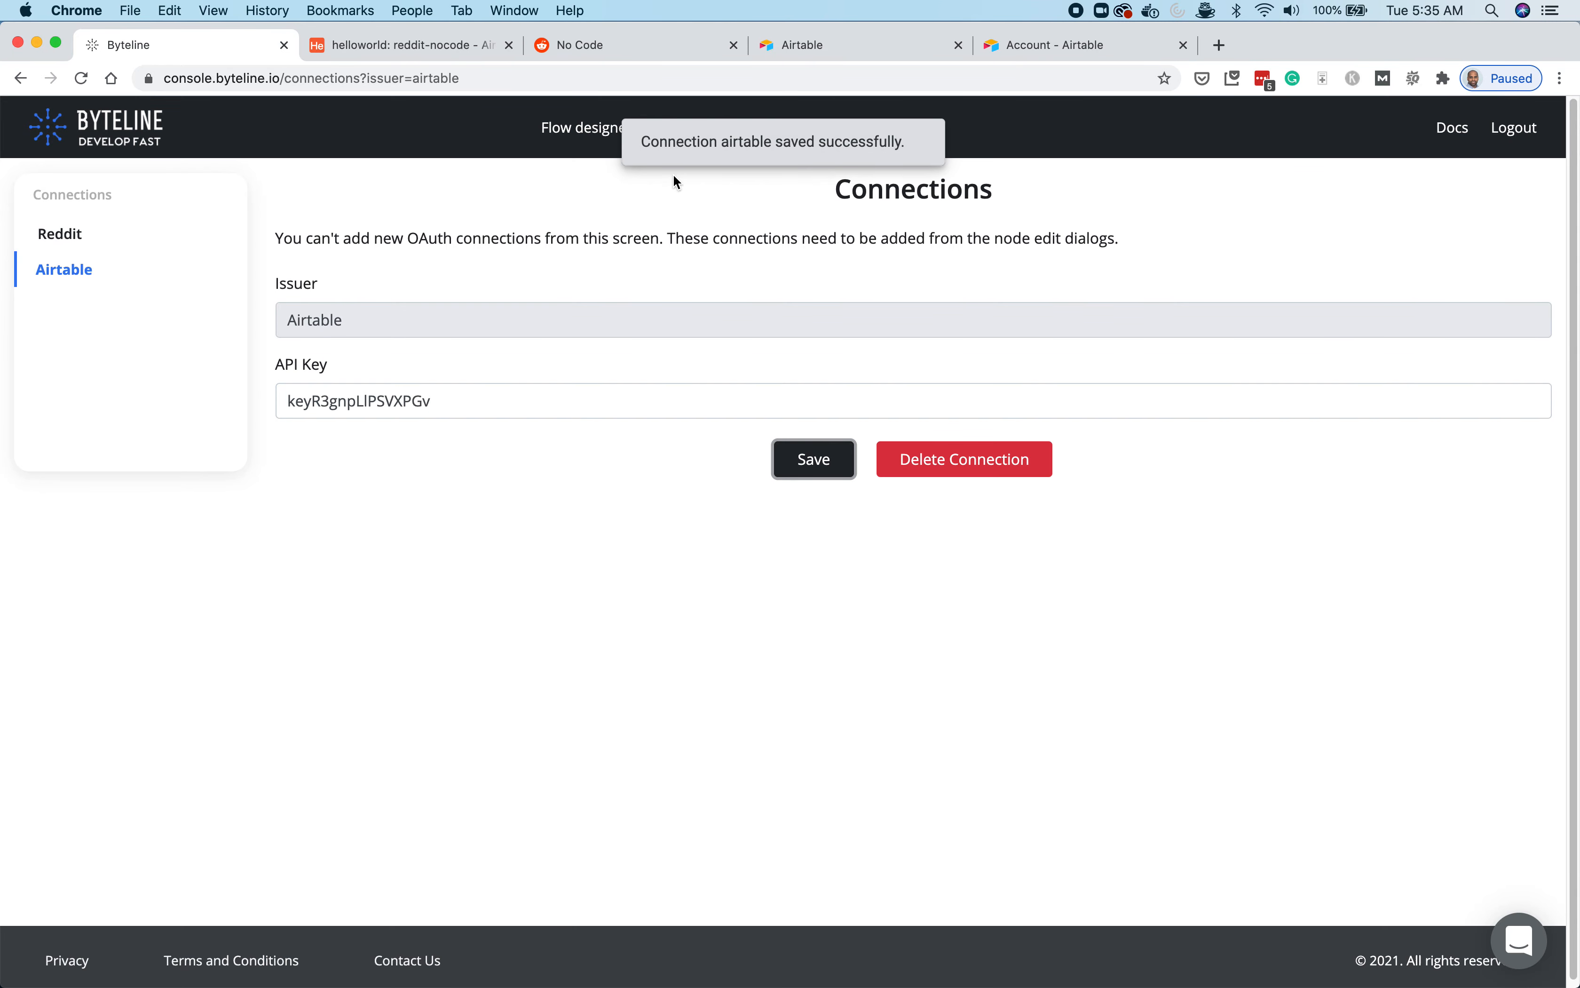
# - Return to the flow, open the Airtable - Update Items node's settings, and check its connection status
pyautogui.click(569, 129)
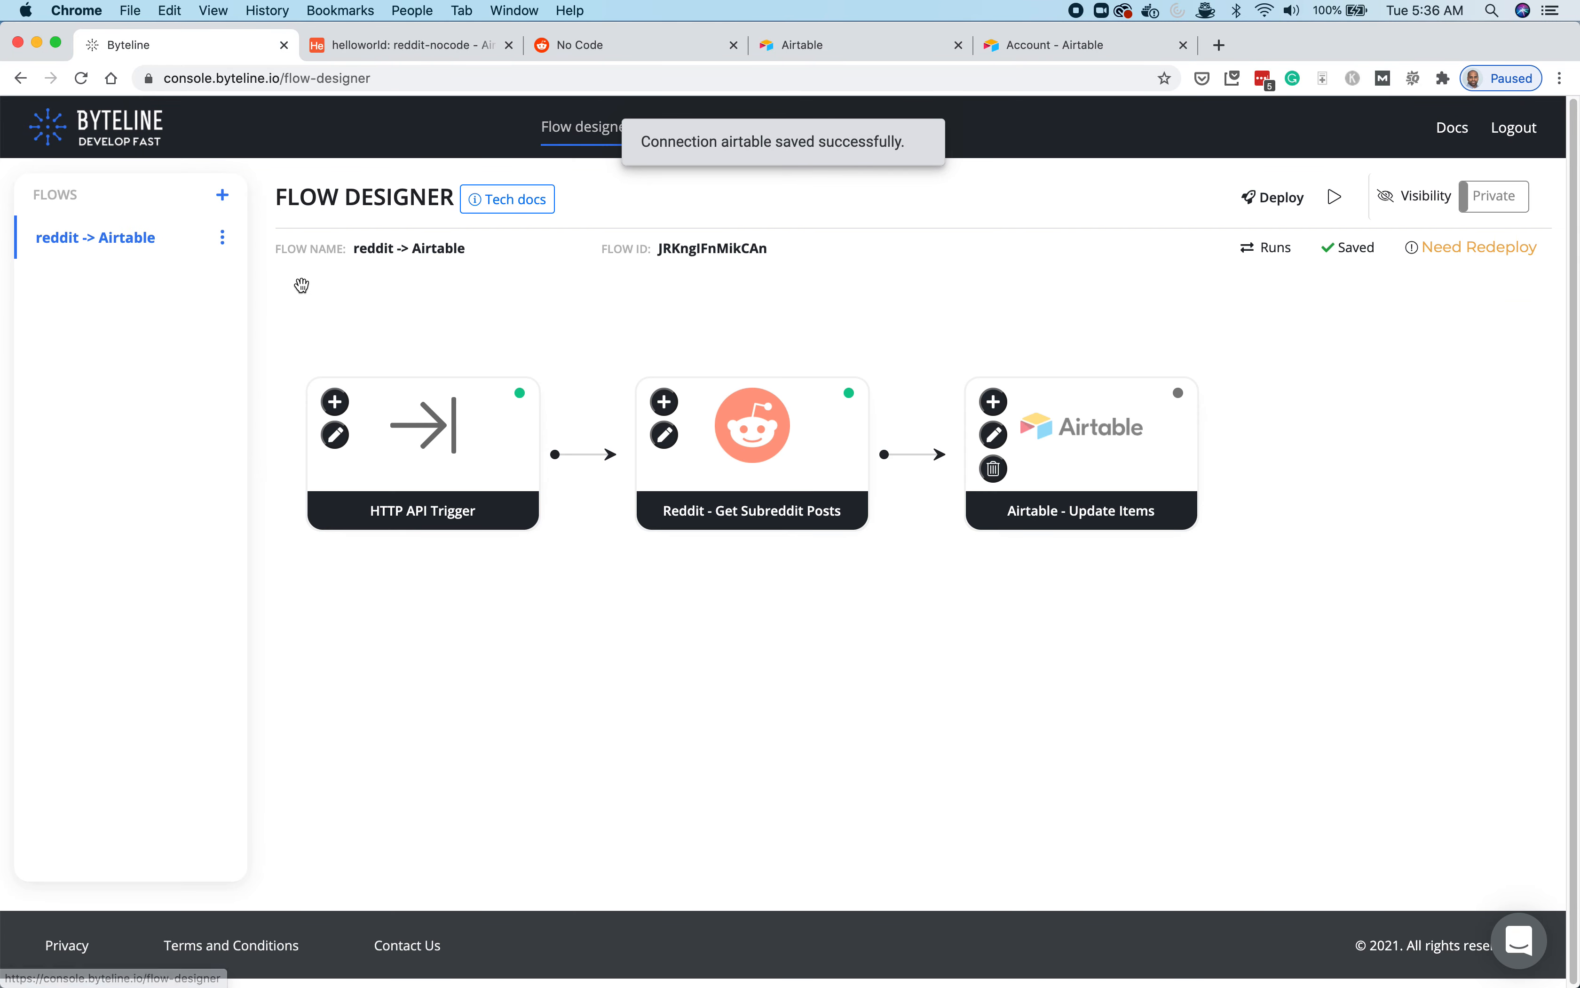
pyautogui.click(994, 437)
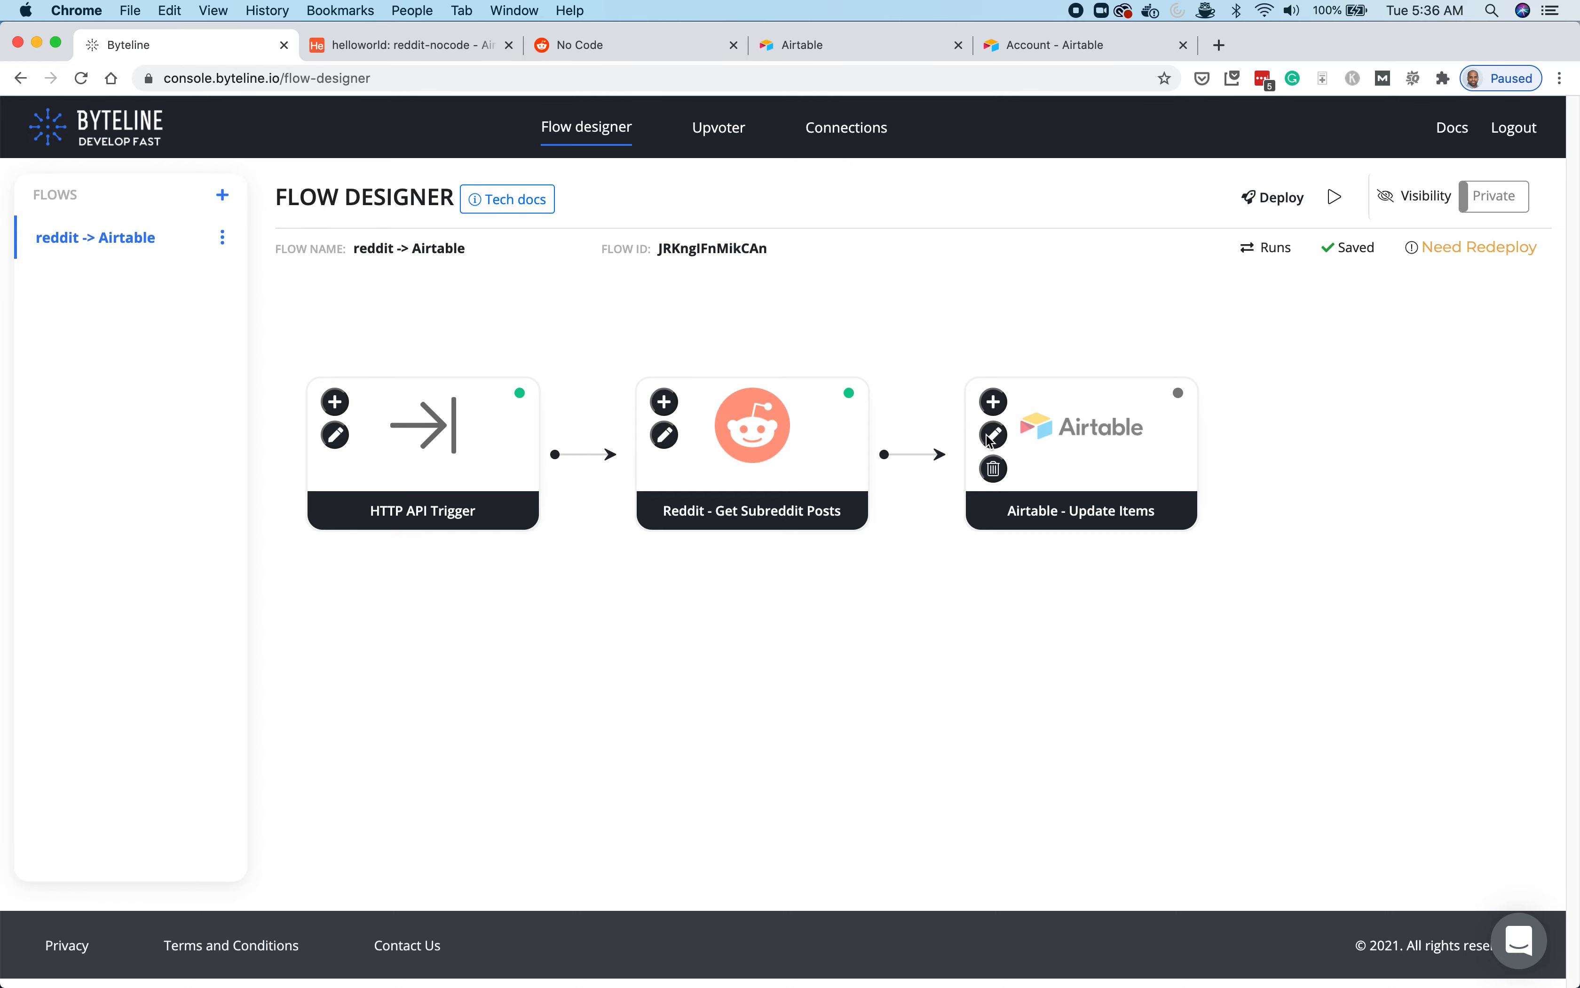
pyautogui.moveTo(645, 288); pyautogui.dragTo(798, 294)
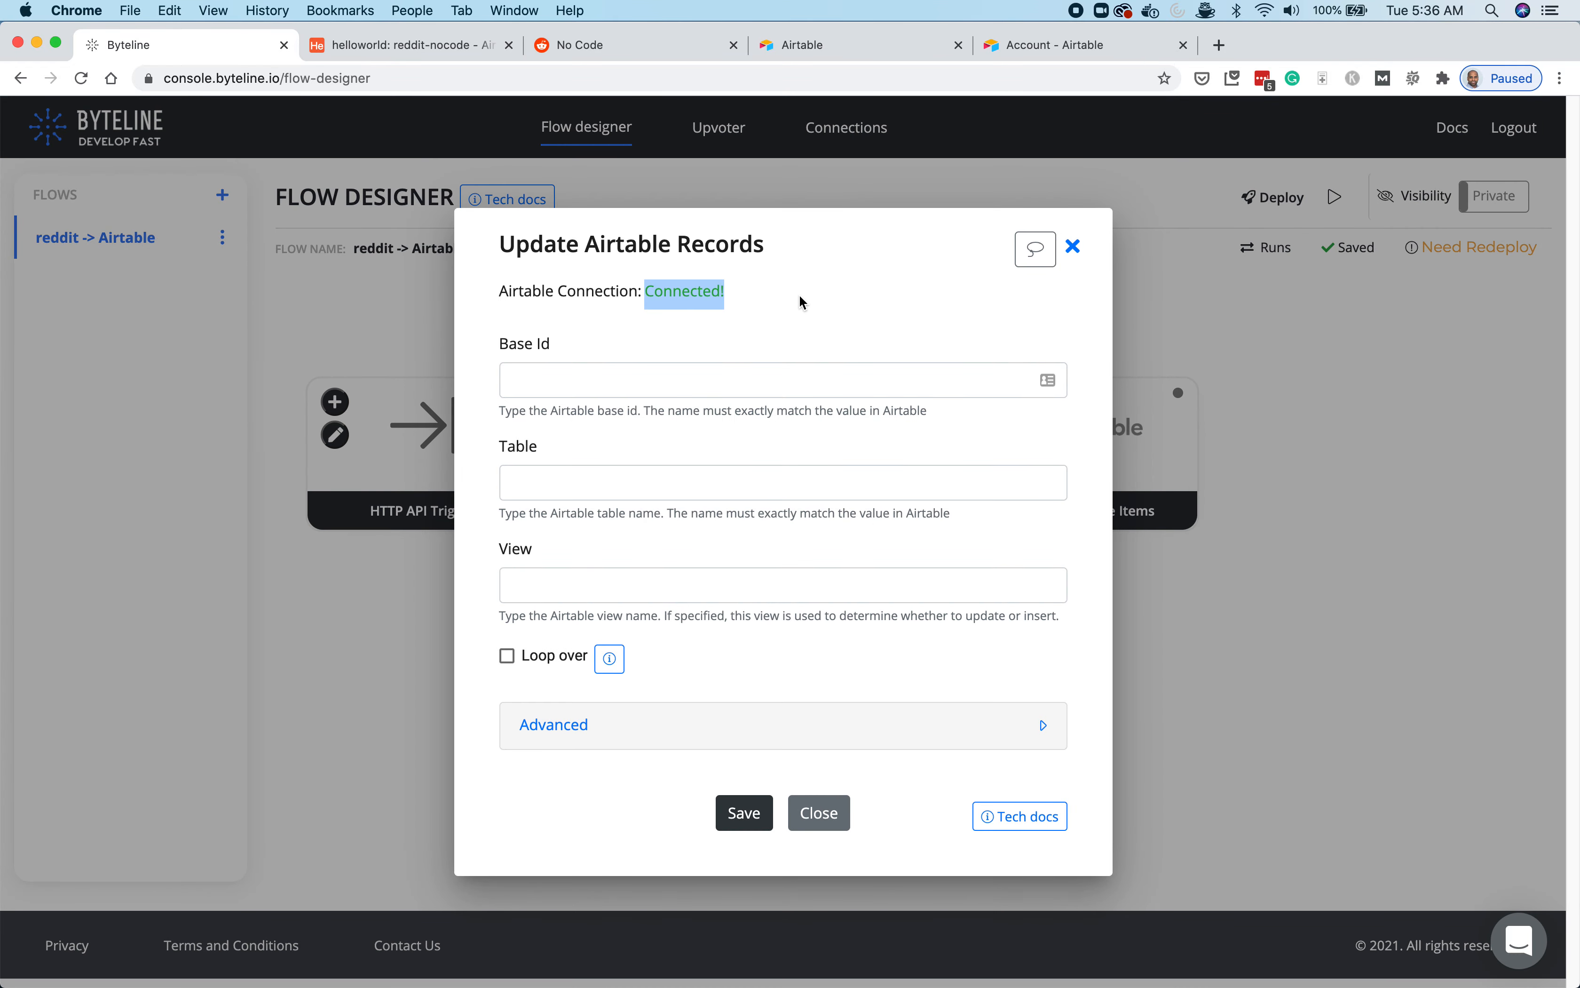
pyautogui.click(808, 292)
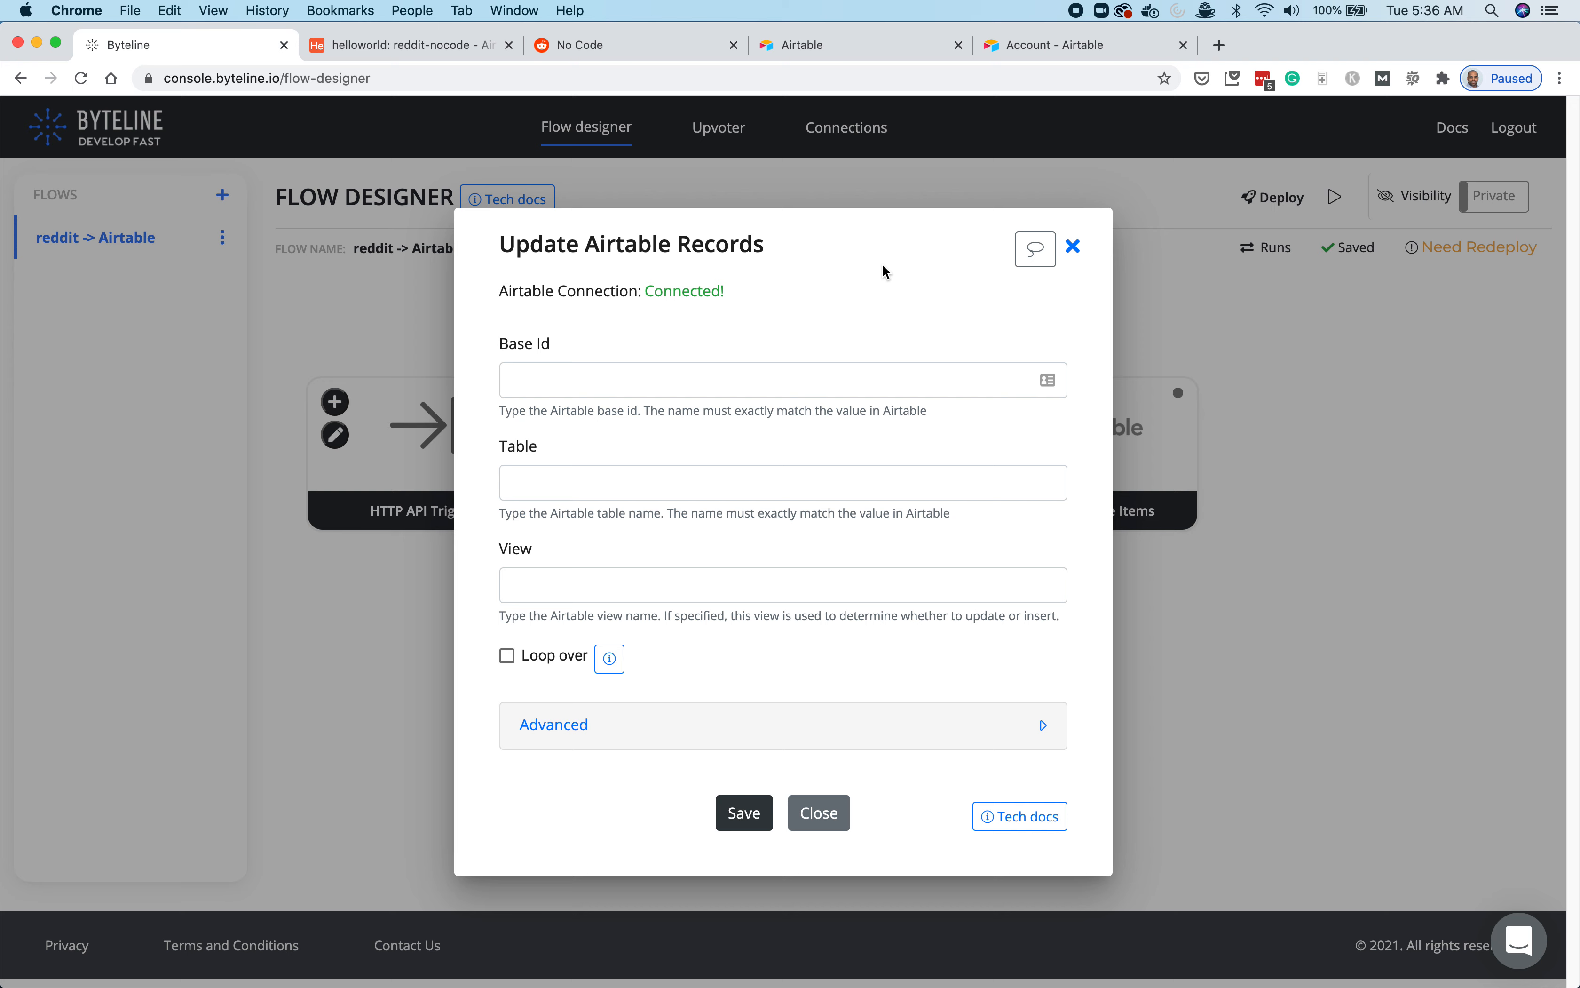
# - Open the technical documentation for updating Airtable records, and return to the node's Base Id setting
pyautogui.click(742, 381)
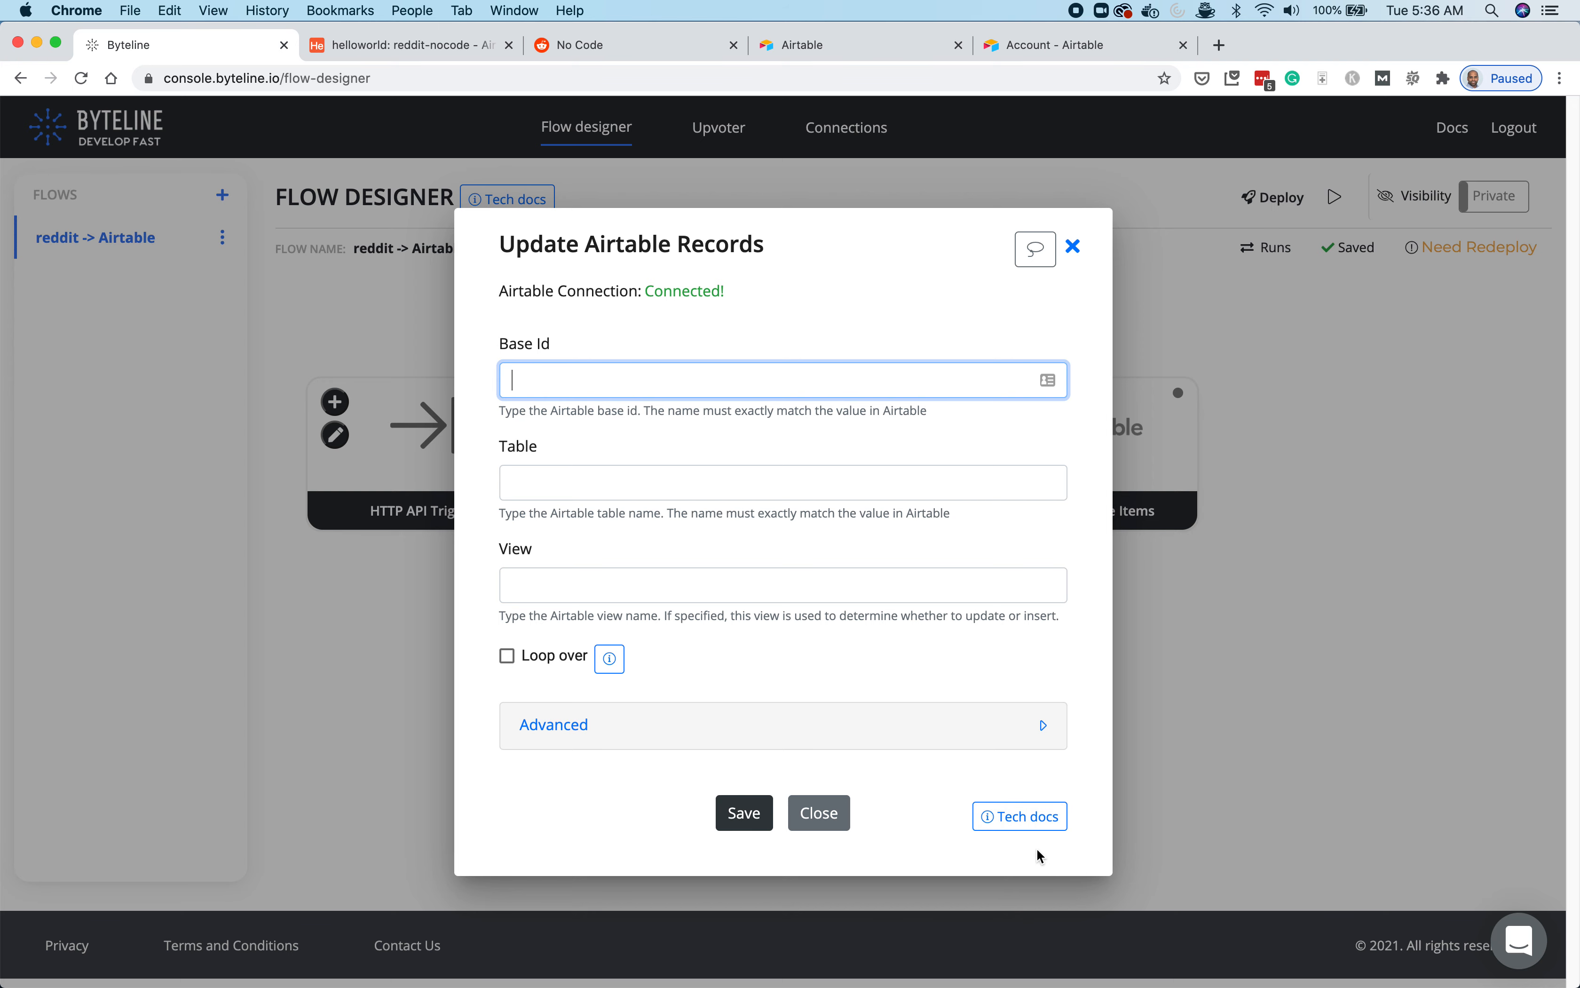
pyautogui.click(1027, 820)
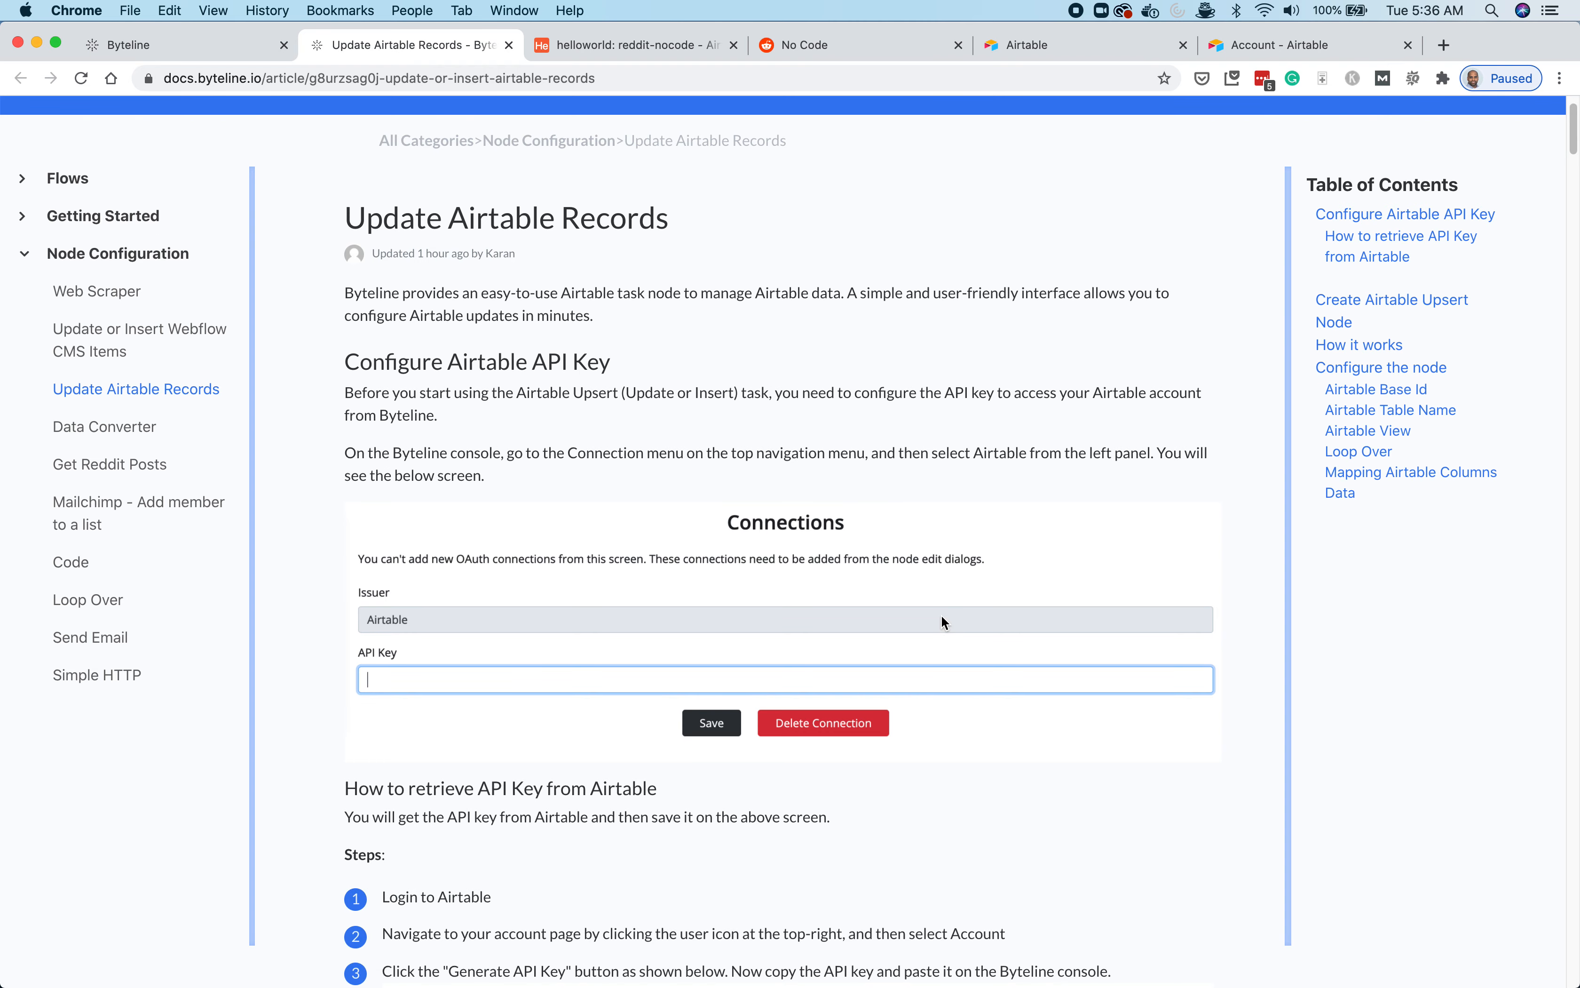
pyautogui.click(175, 42)
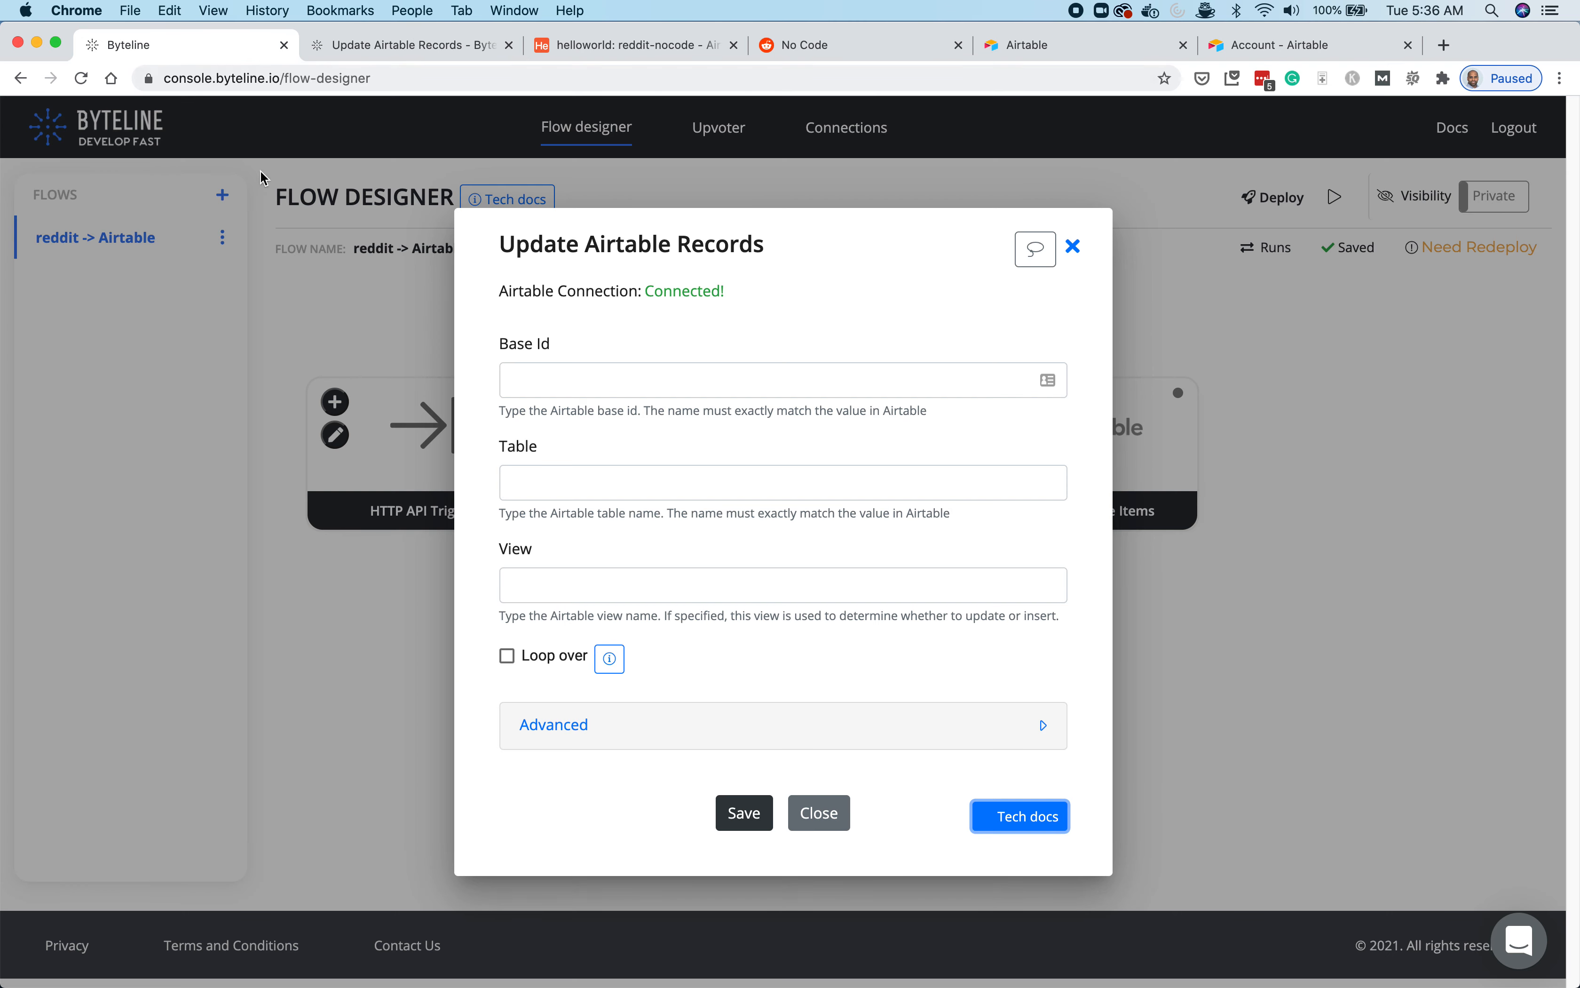
pyautogui.click(614, 377)
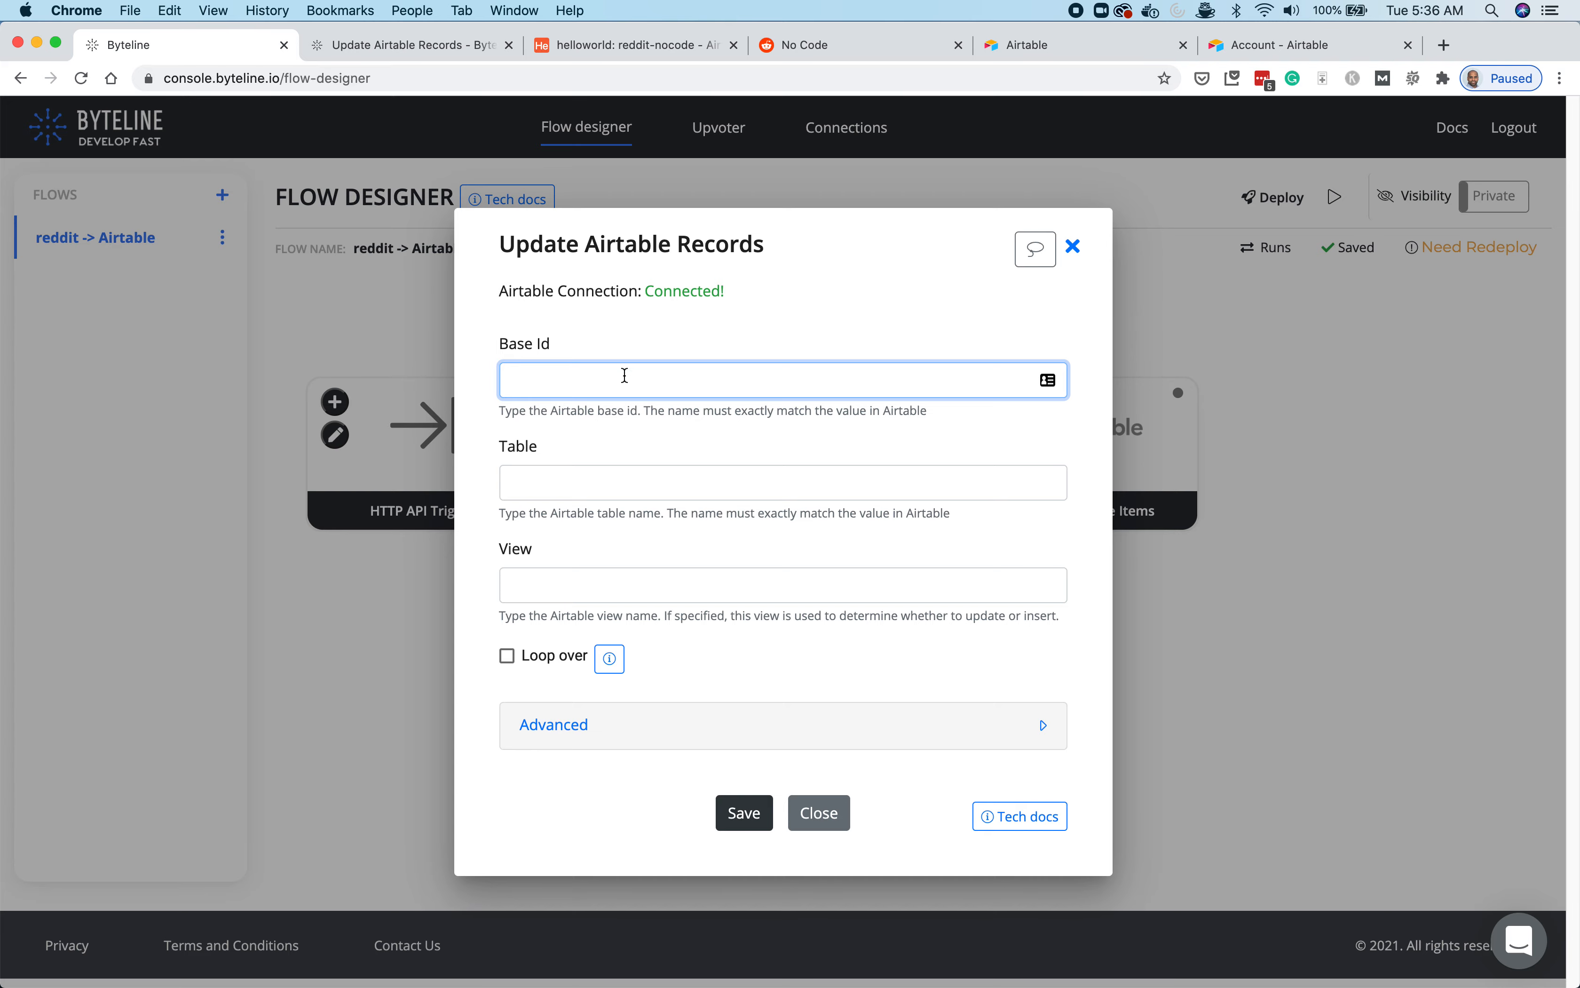
# - Search the web for the Airtable API in the Airtable account's browser tab and open the helloworld base's API documentation
pyautogui.click(1291, 46)
pyautogui.click(929, 77)
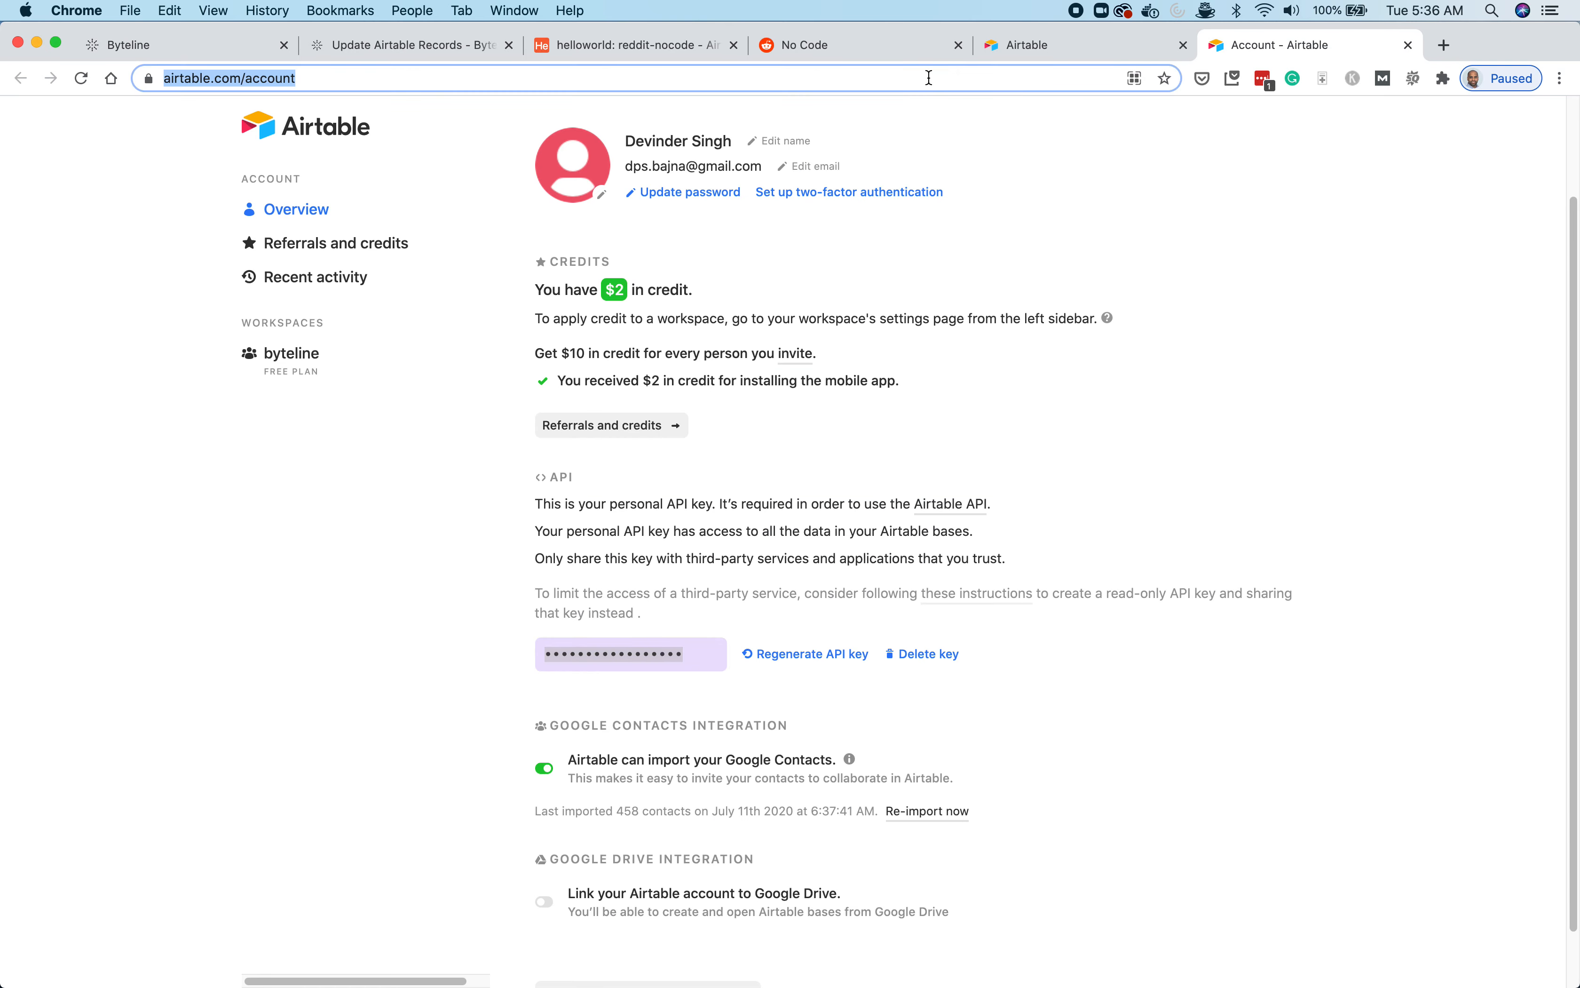
pyautogui.write('airtable api')
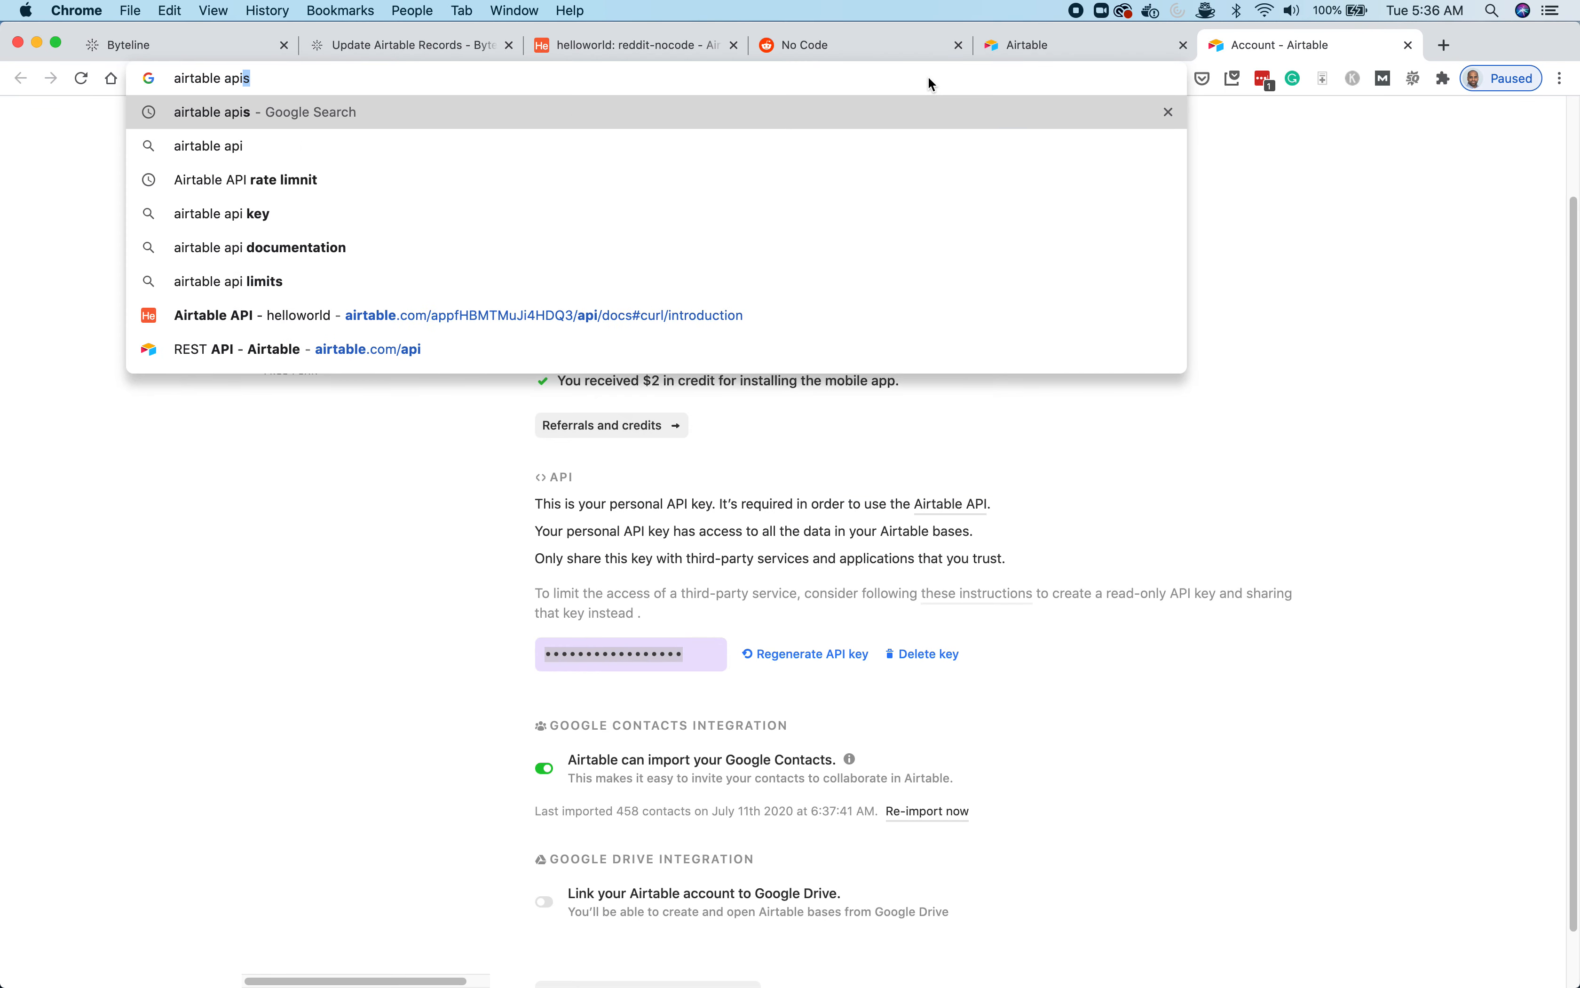
pyautogui.press('Return')
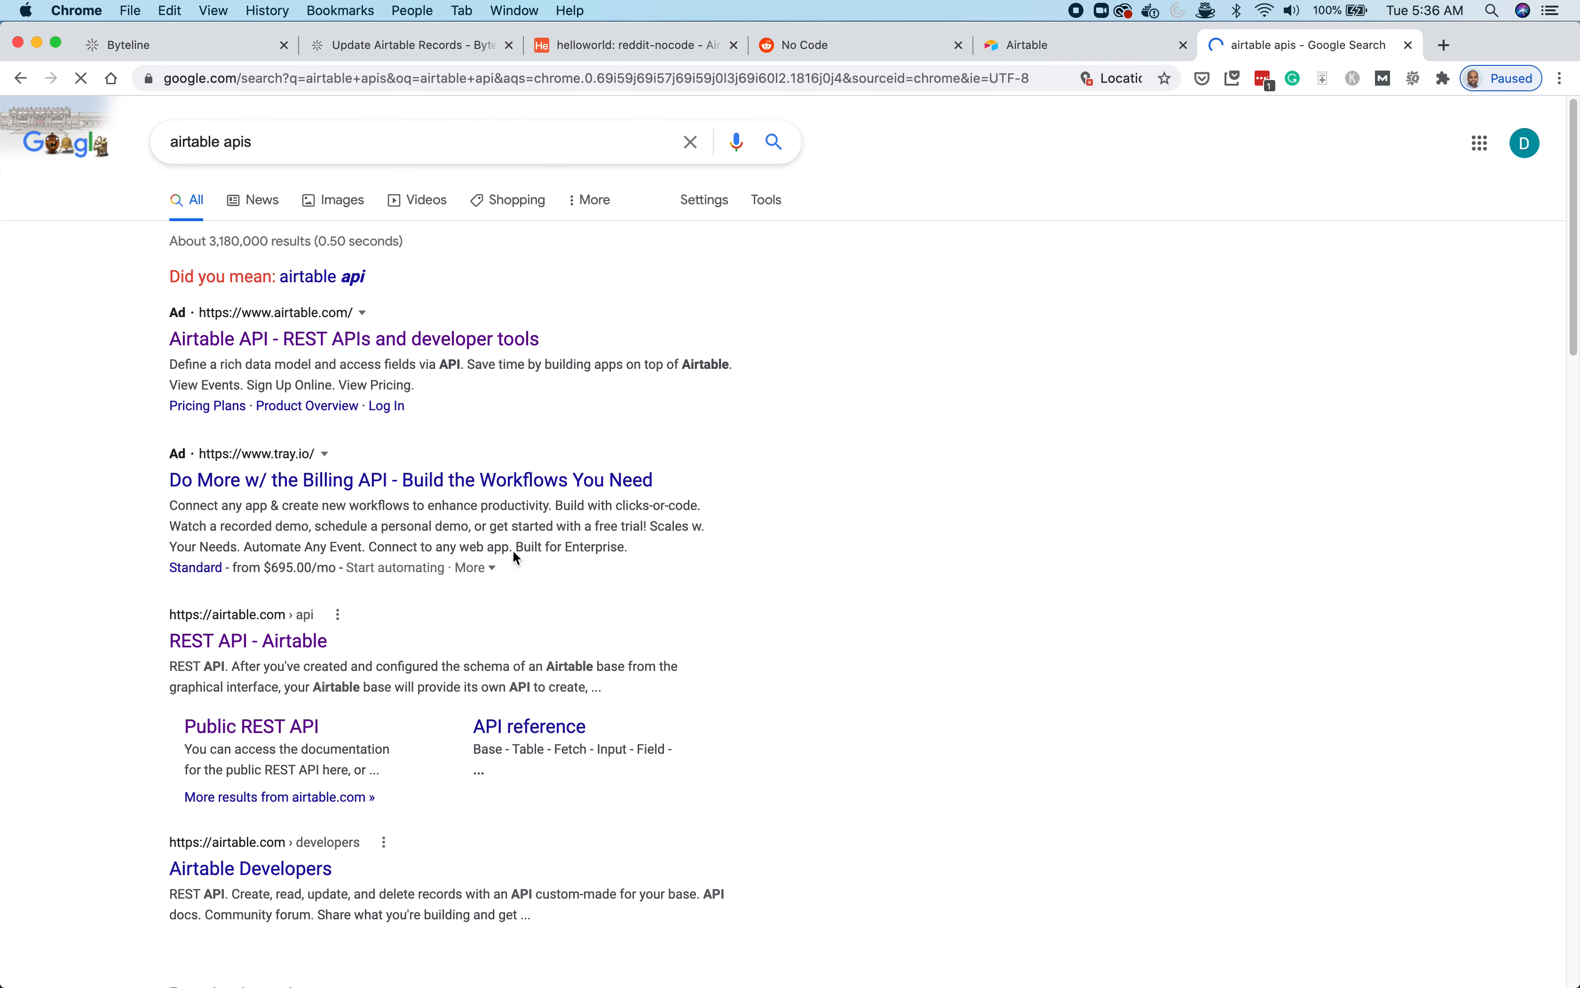
pyautogui.click(248, 640)
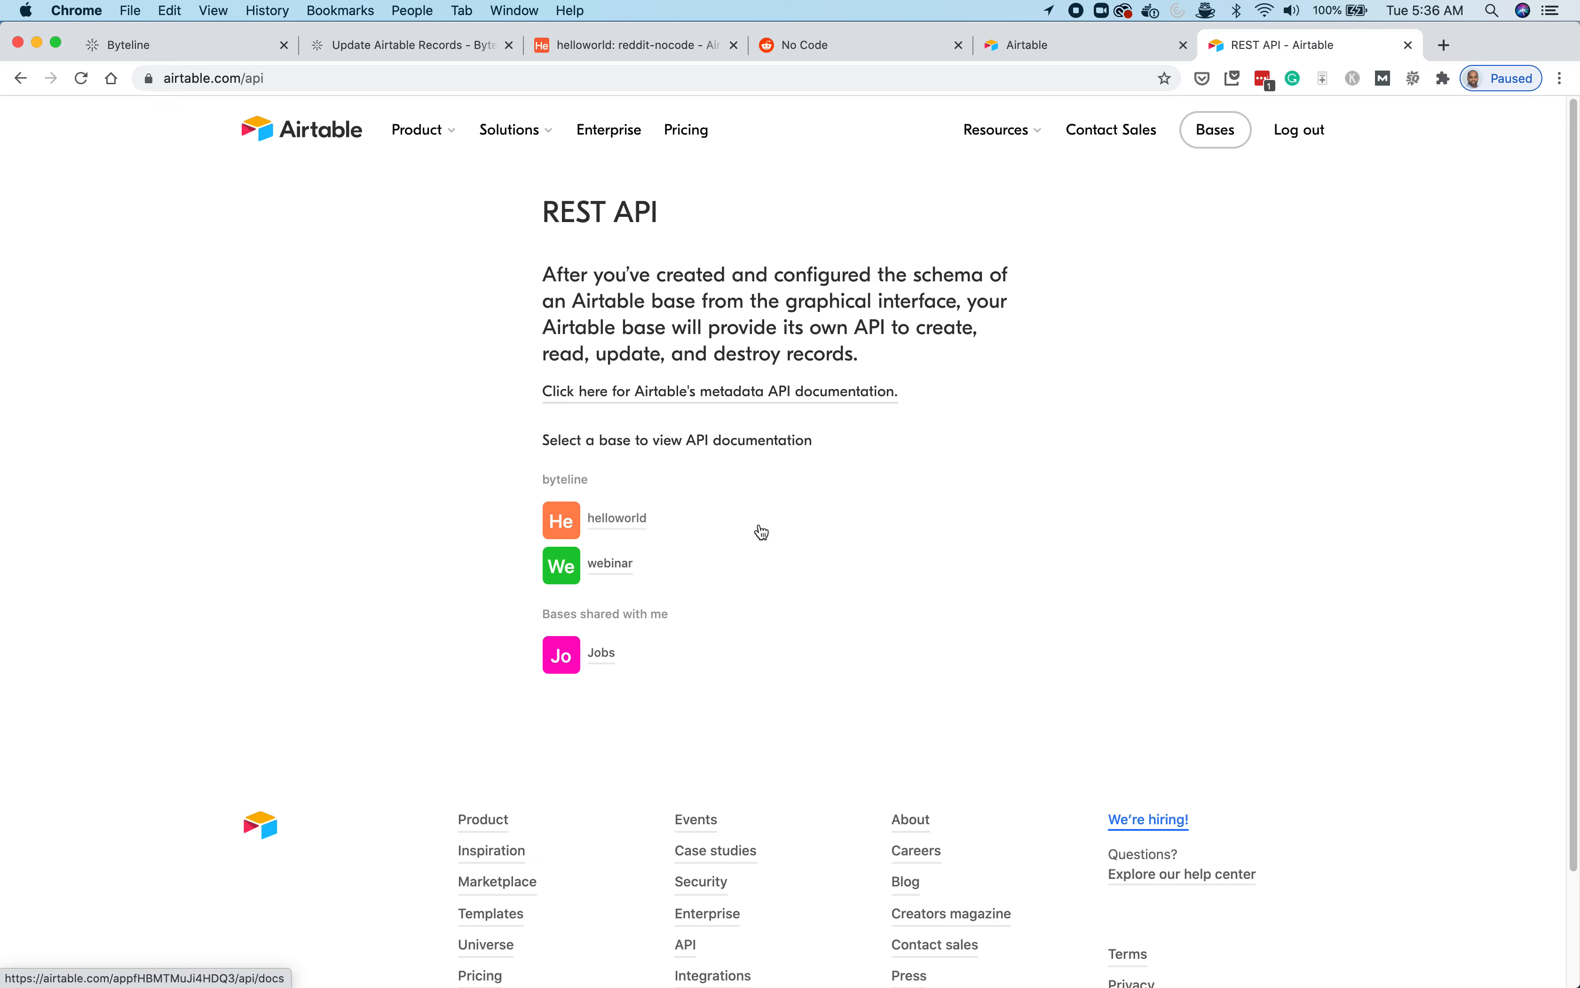
pyautogui.click(626, 522)
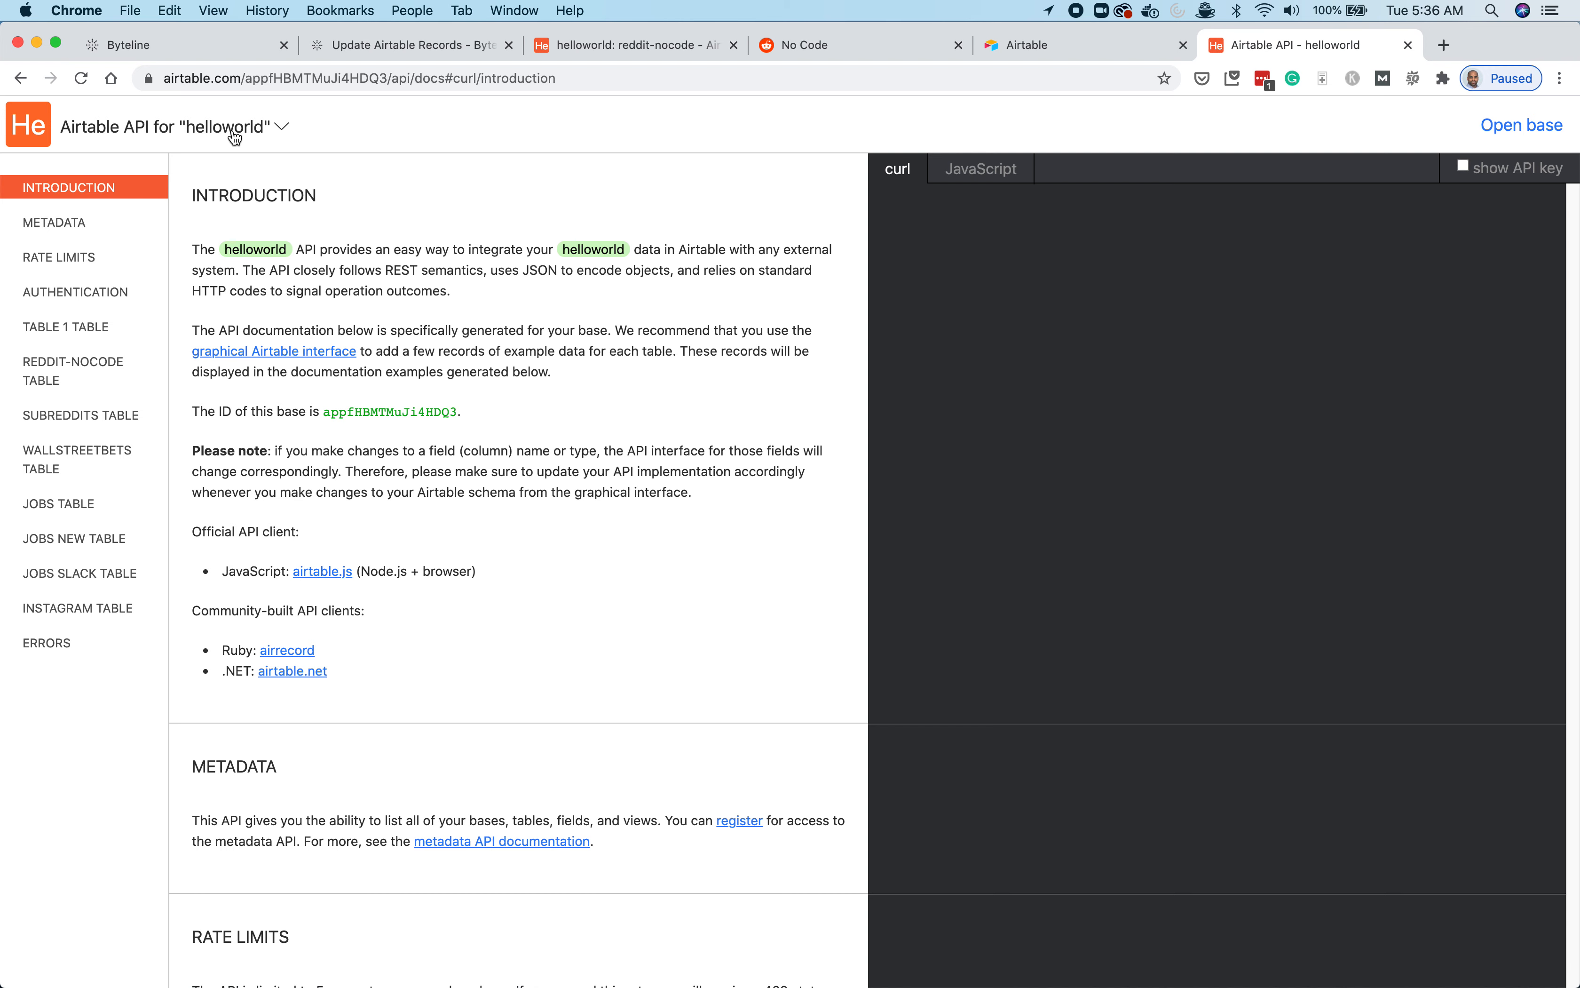
# - Copy the helloworld base's ID from its API documentation and paste it as the Base Id in Byteline's Update Airtable Records settings
pyautogui.doubleClick(361, 413)
pyautogui.press('super+c')
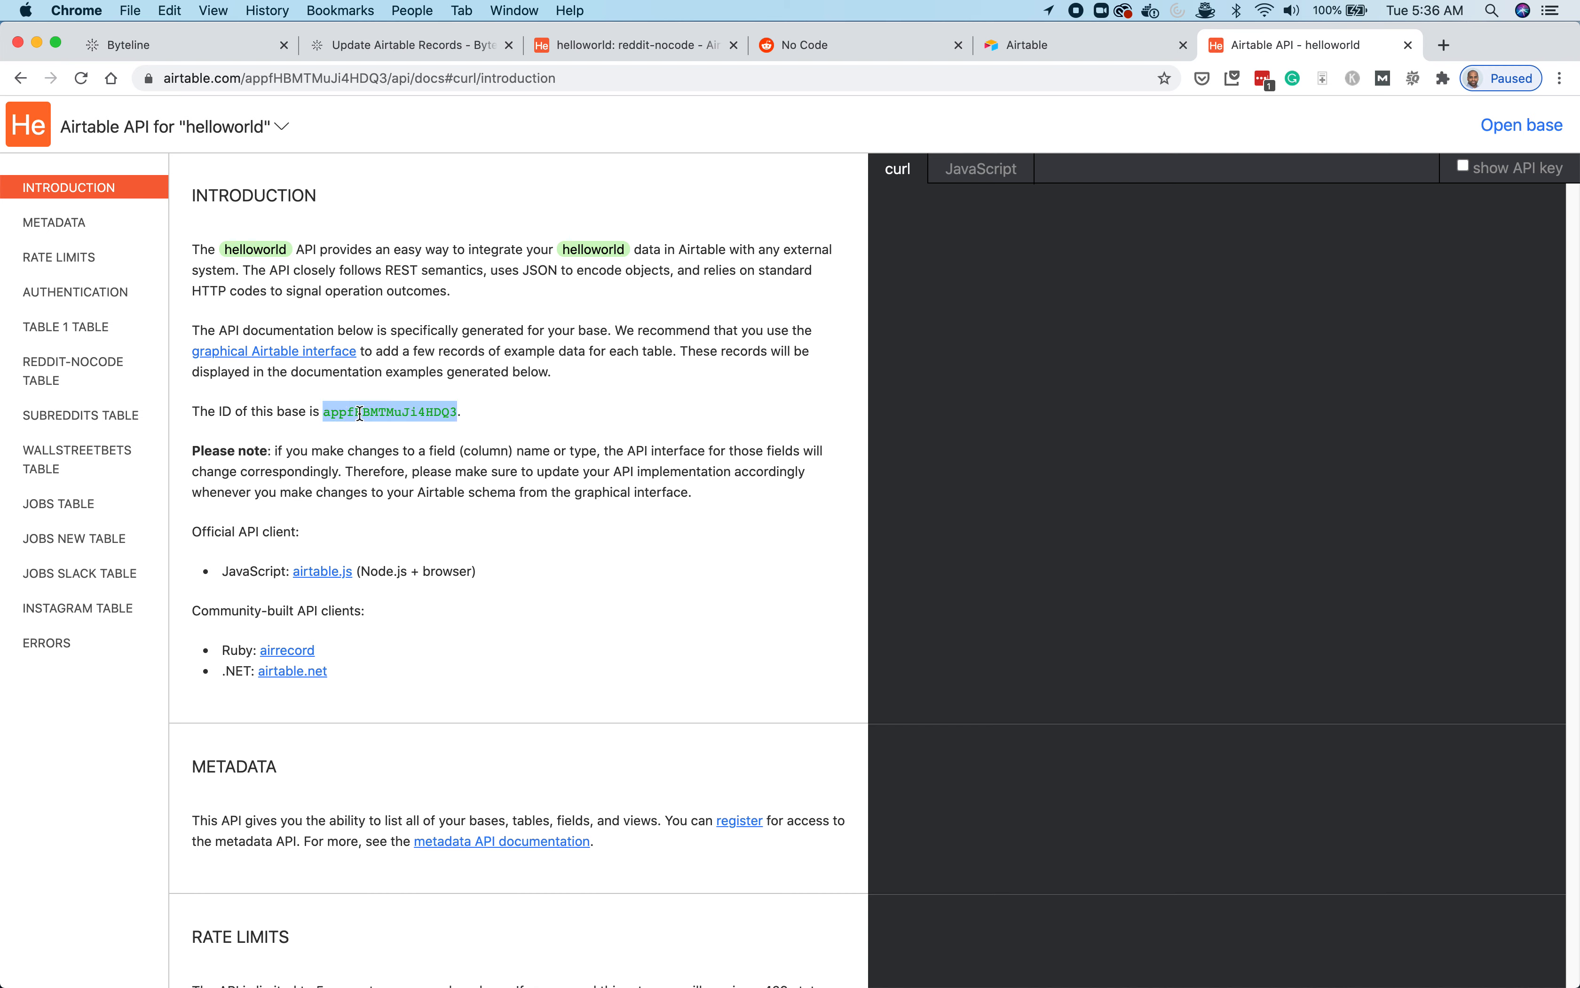
pyautogui.click(186, 46)
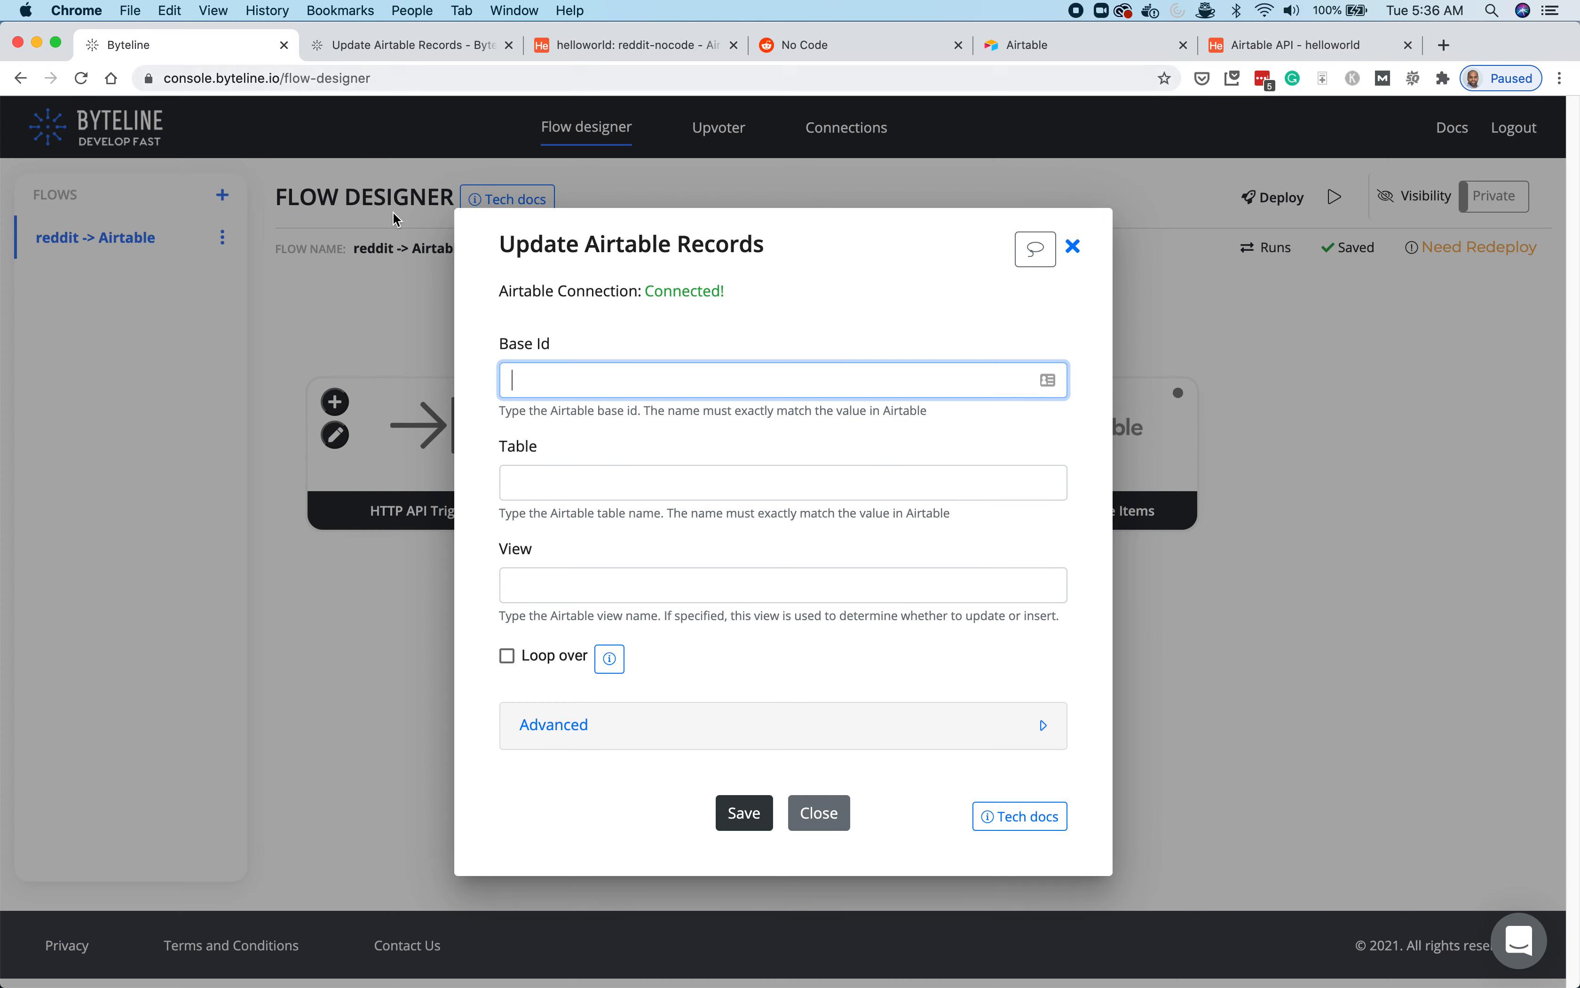
pyautogui.press('super+v')
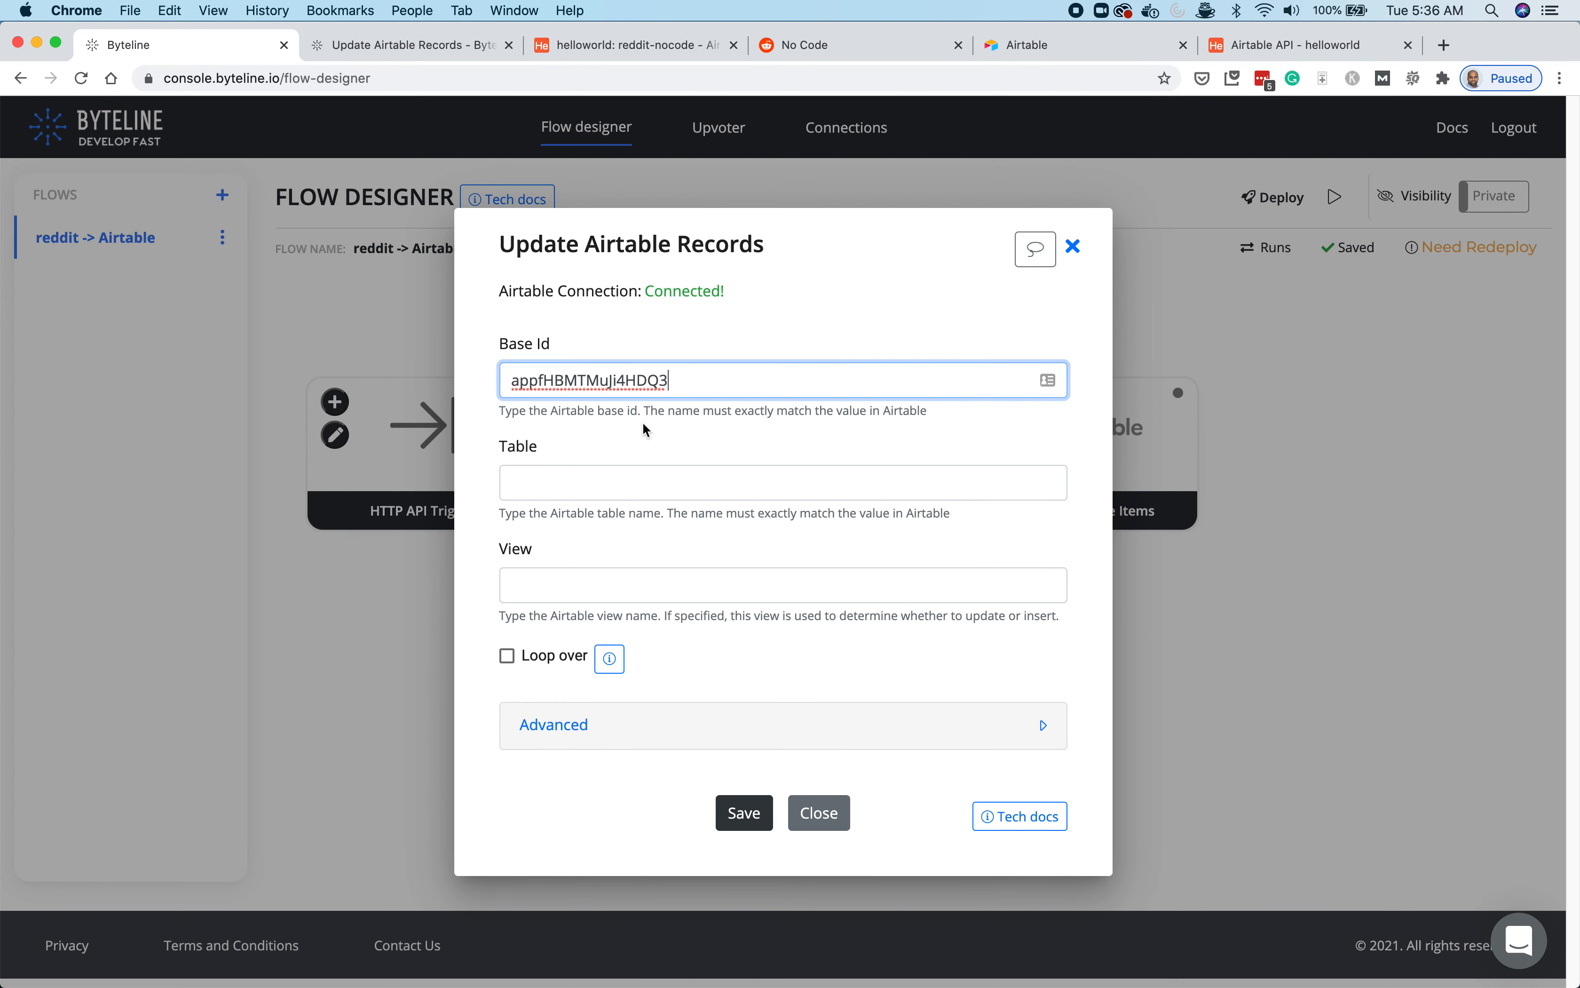
# - Close the documentation tab, check the table name in the helloworld base, and set the node's Table to reddit-nocode so its fields load
pyautogui.click(752, 487)
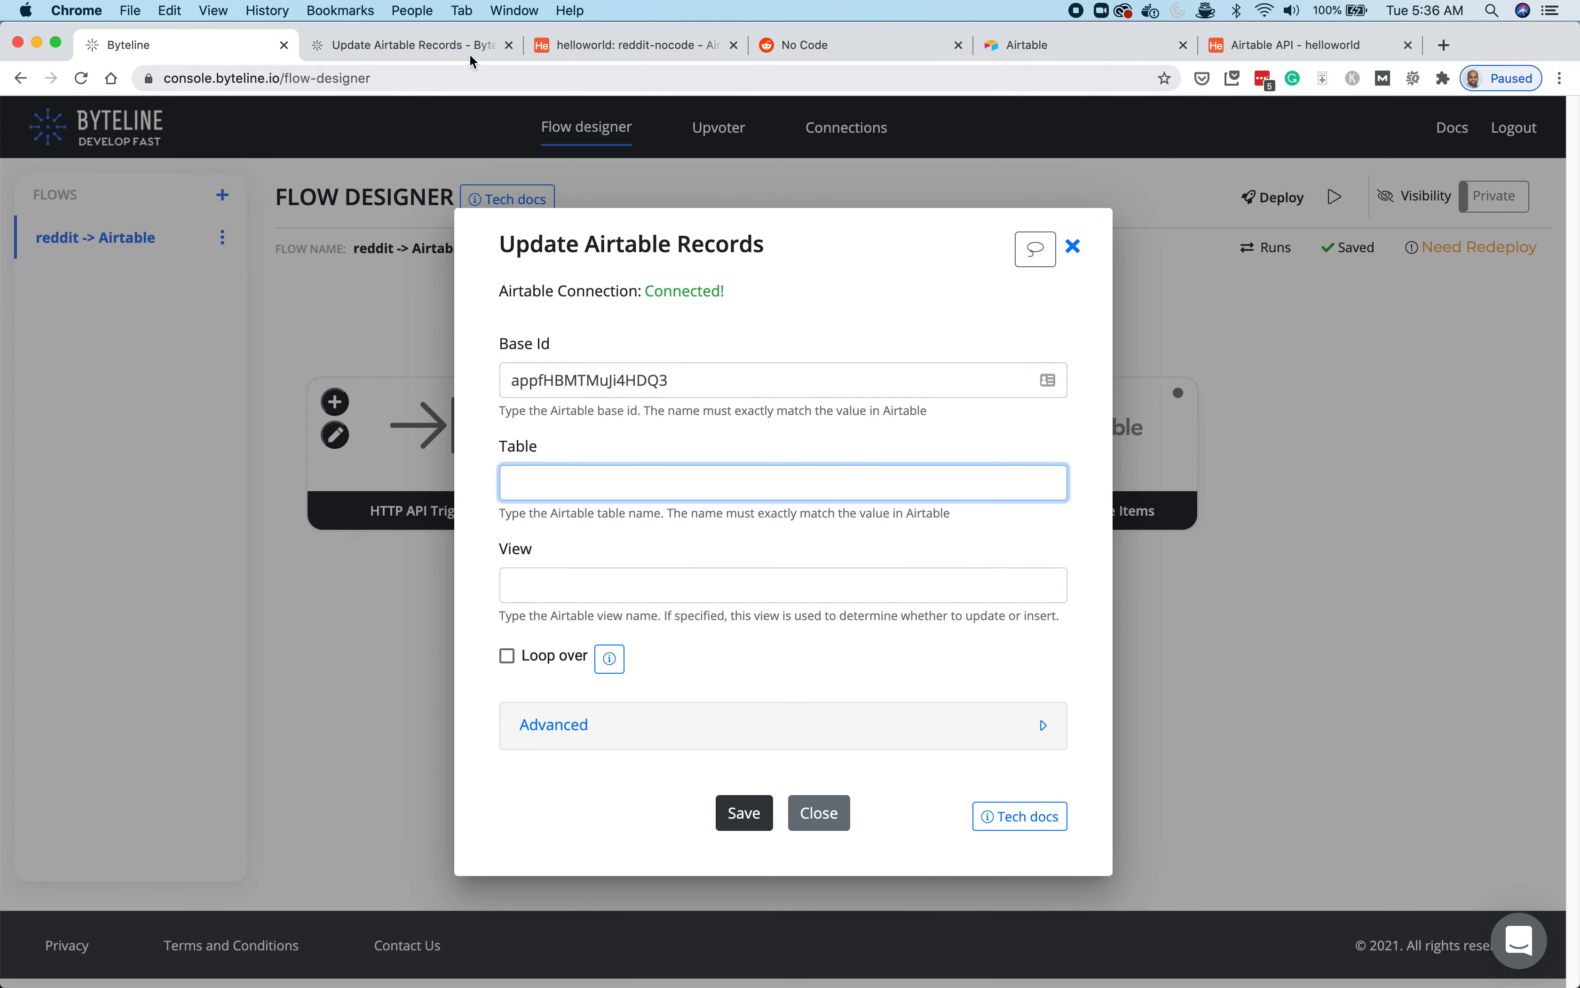
pyautogui.click(518, 44)
pyautogui.click(510, 45)
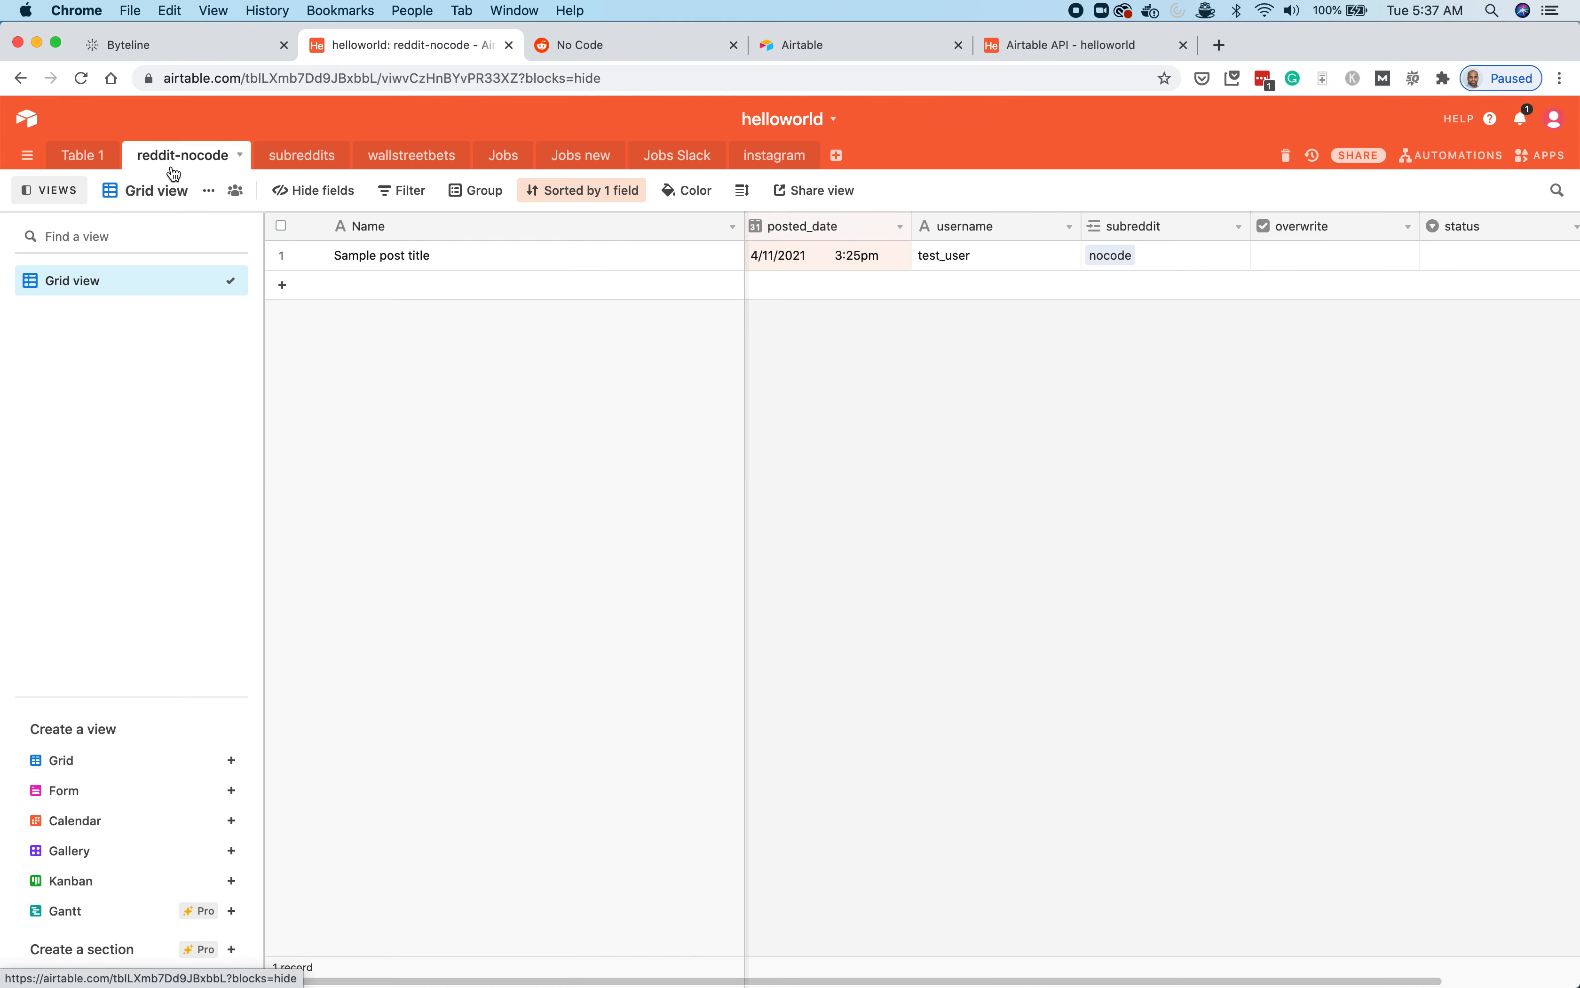
pyautogui.click(166, 44)
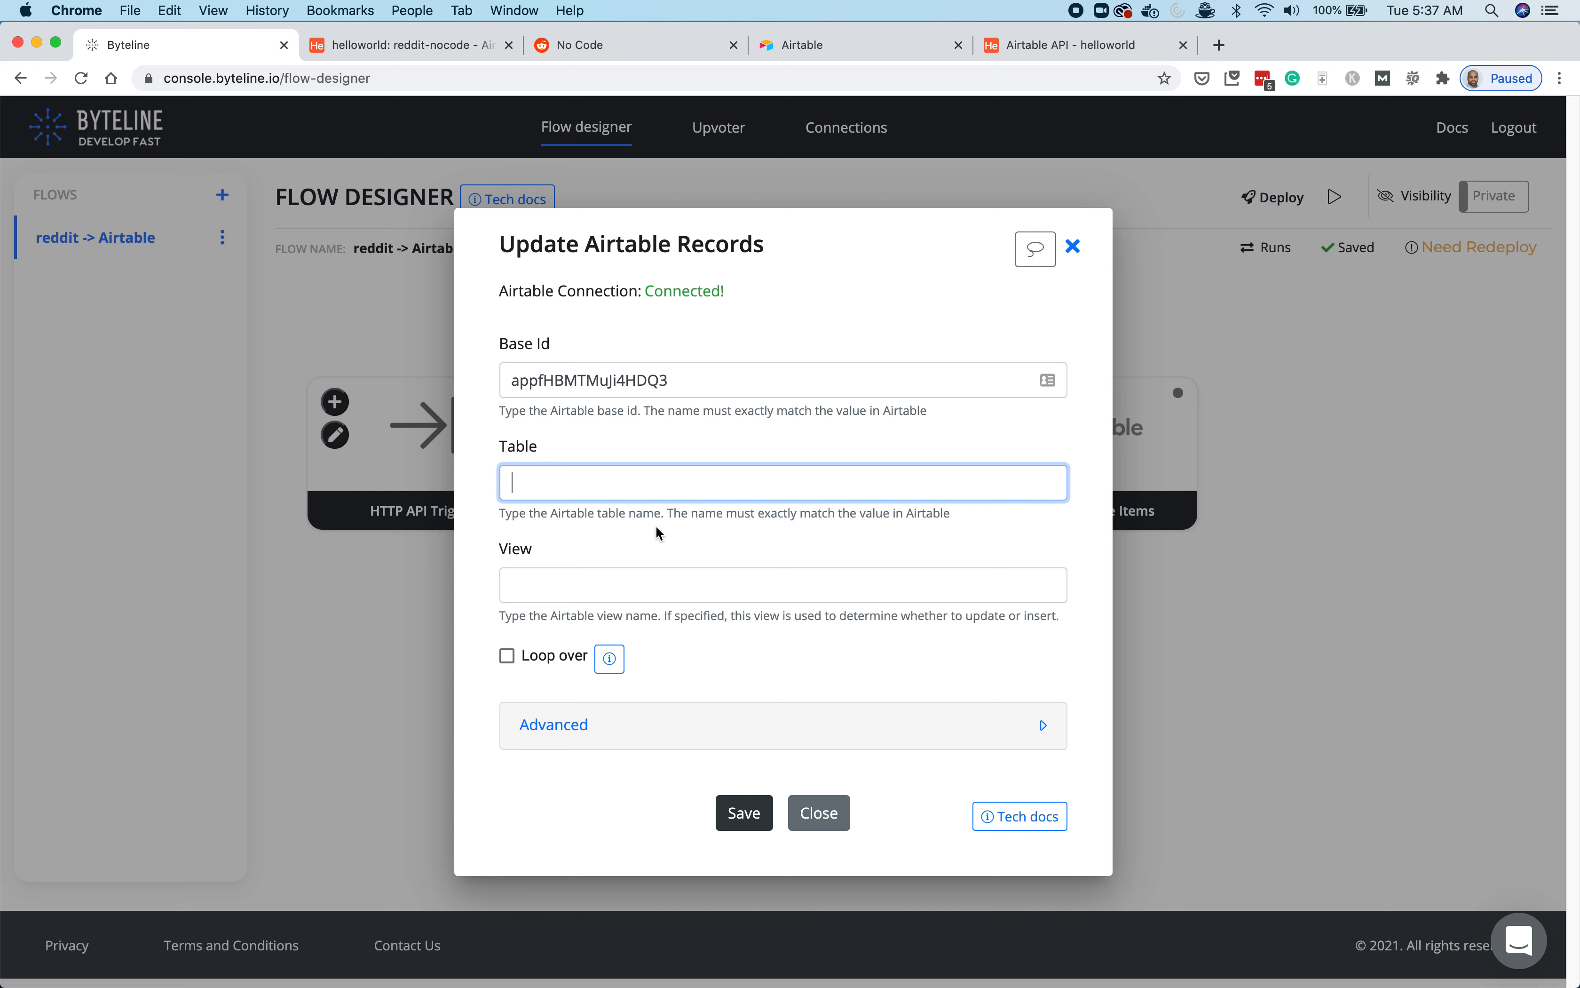
pyautogui.write('reddit-nocode')
pyautogui.click(809, 643)
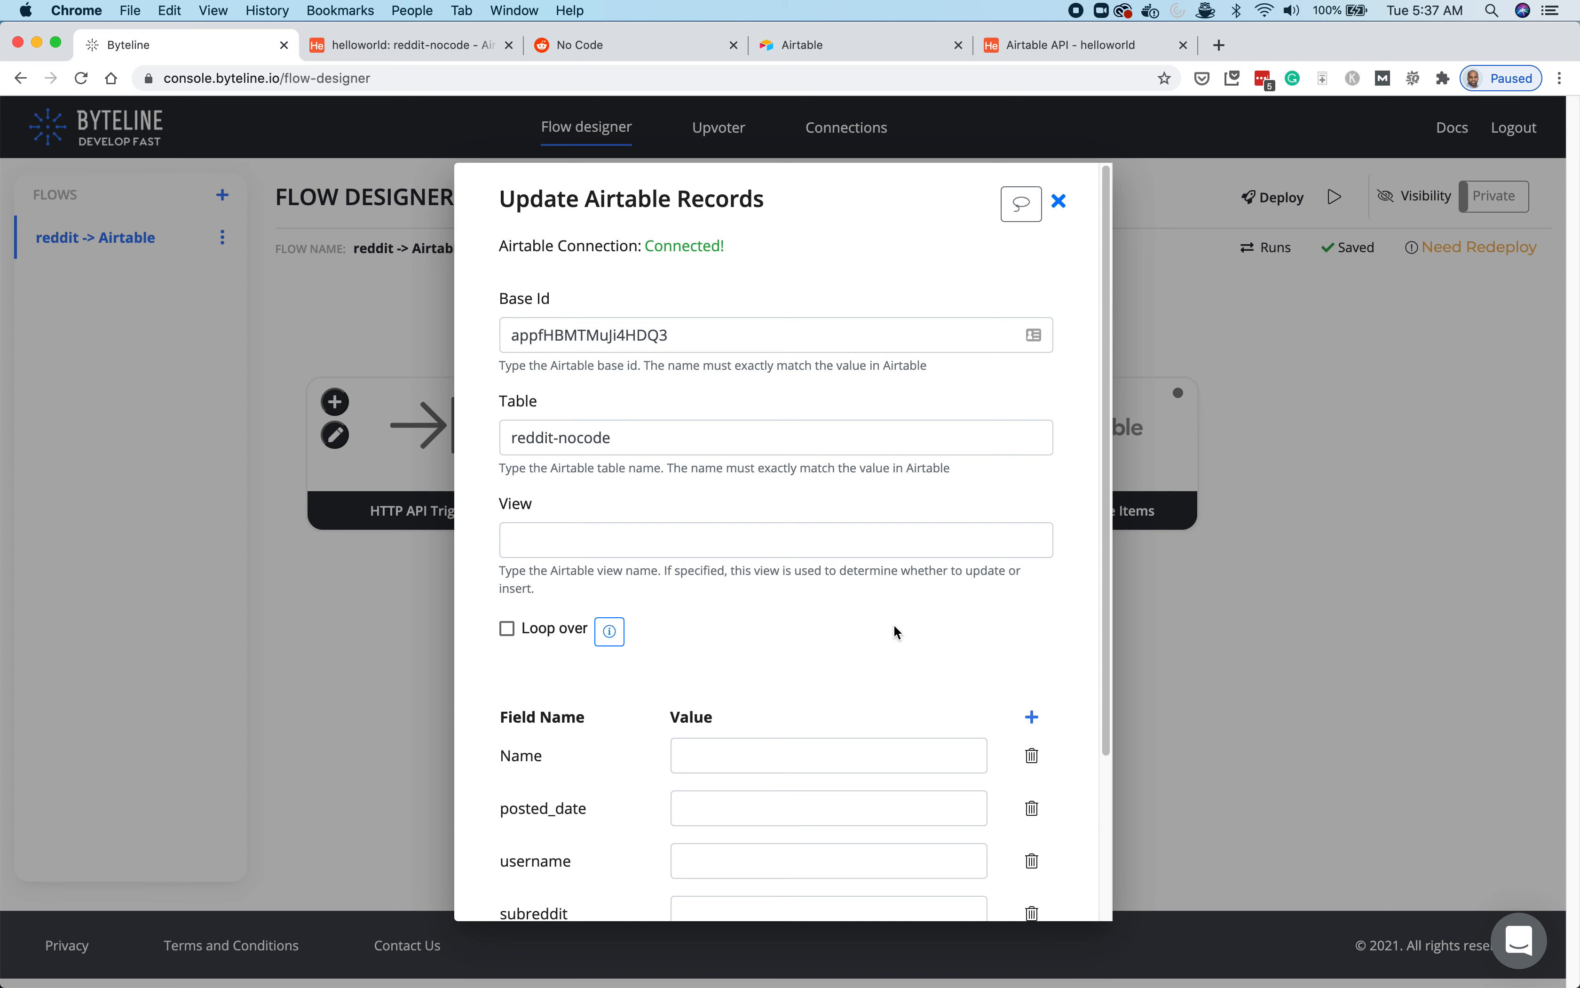
# - Review the table's field mappings and copy the path of the children array under reddit_get_subreddit_posts output data from the flow variables
pyautogui.scroll(-5, 893, 626)
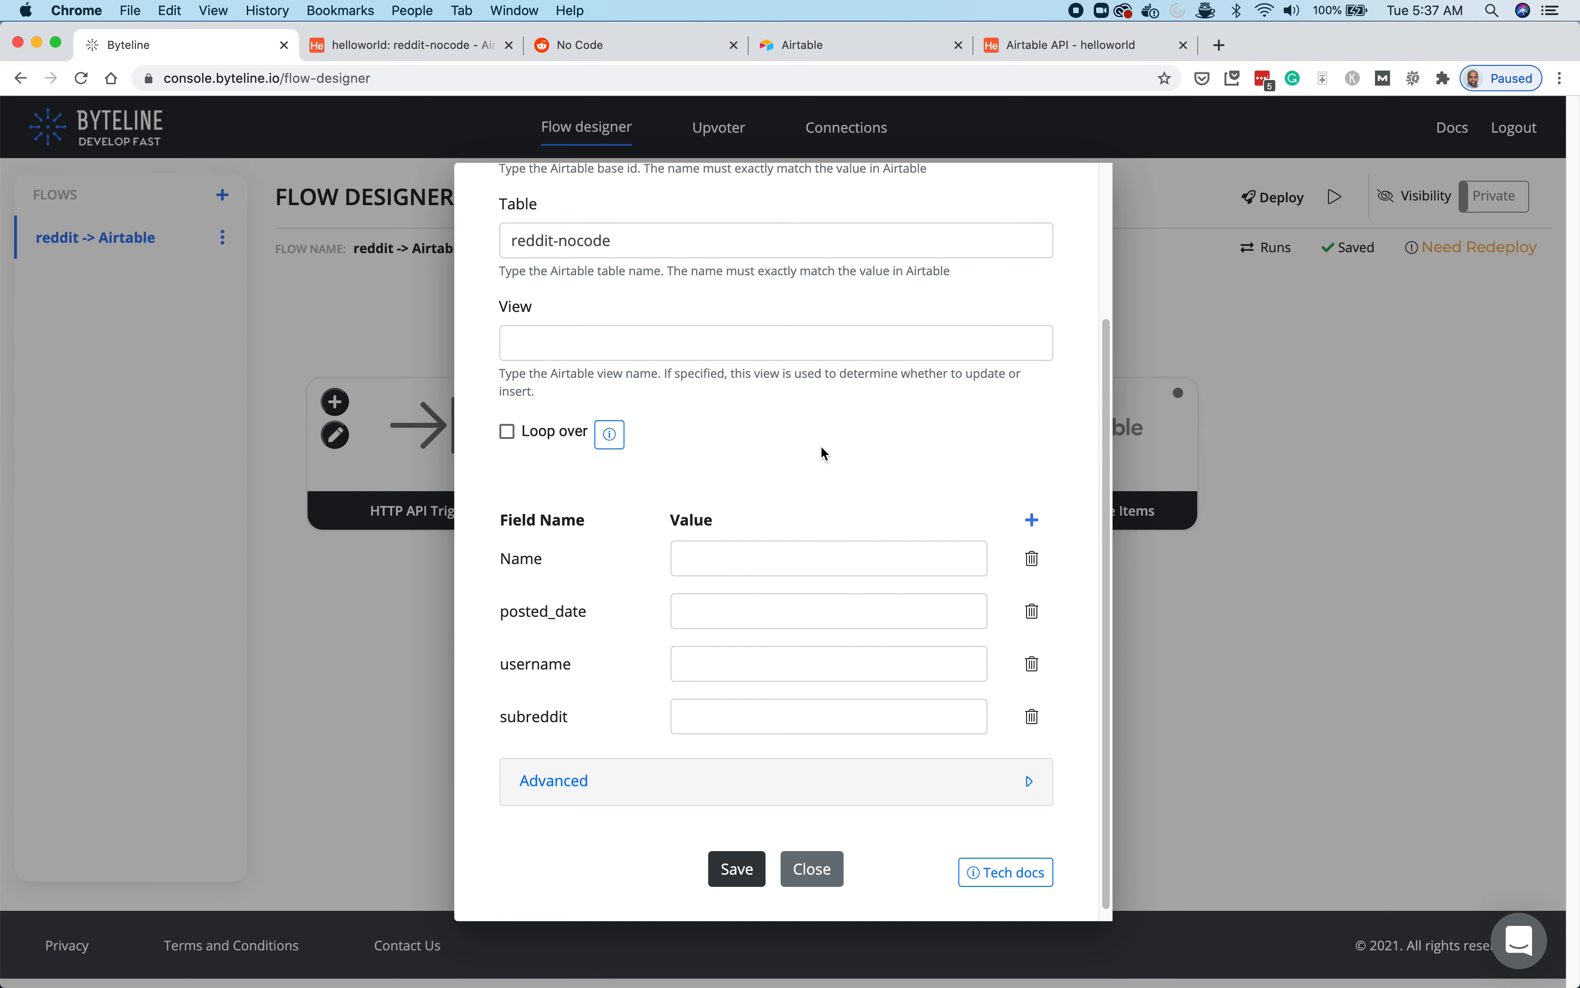
pyautogui.scroll(2, 953, 503)
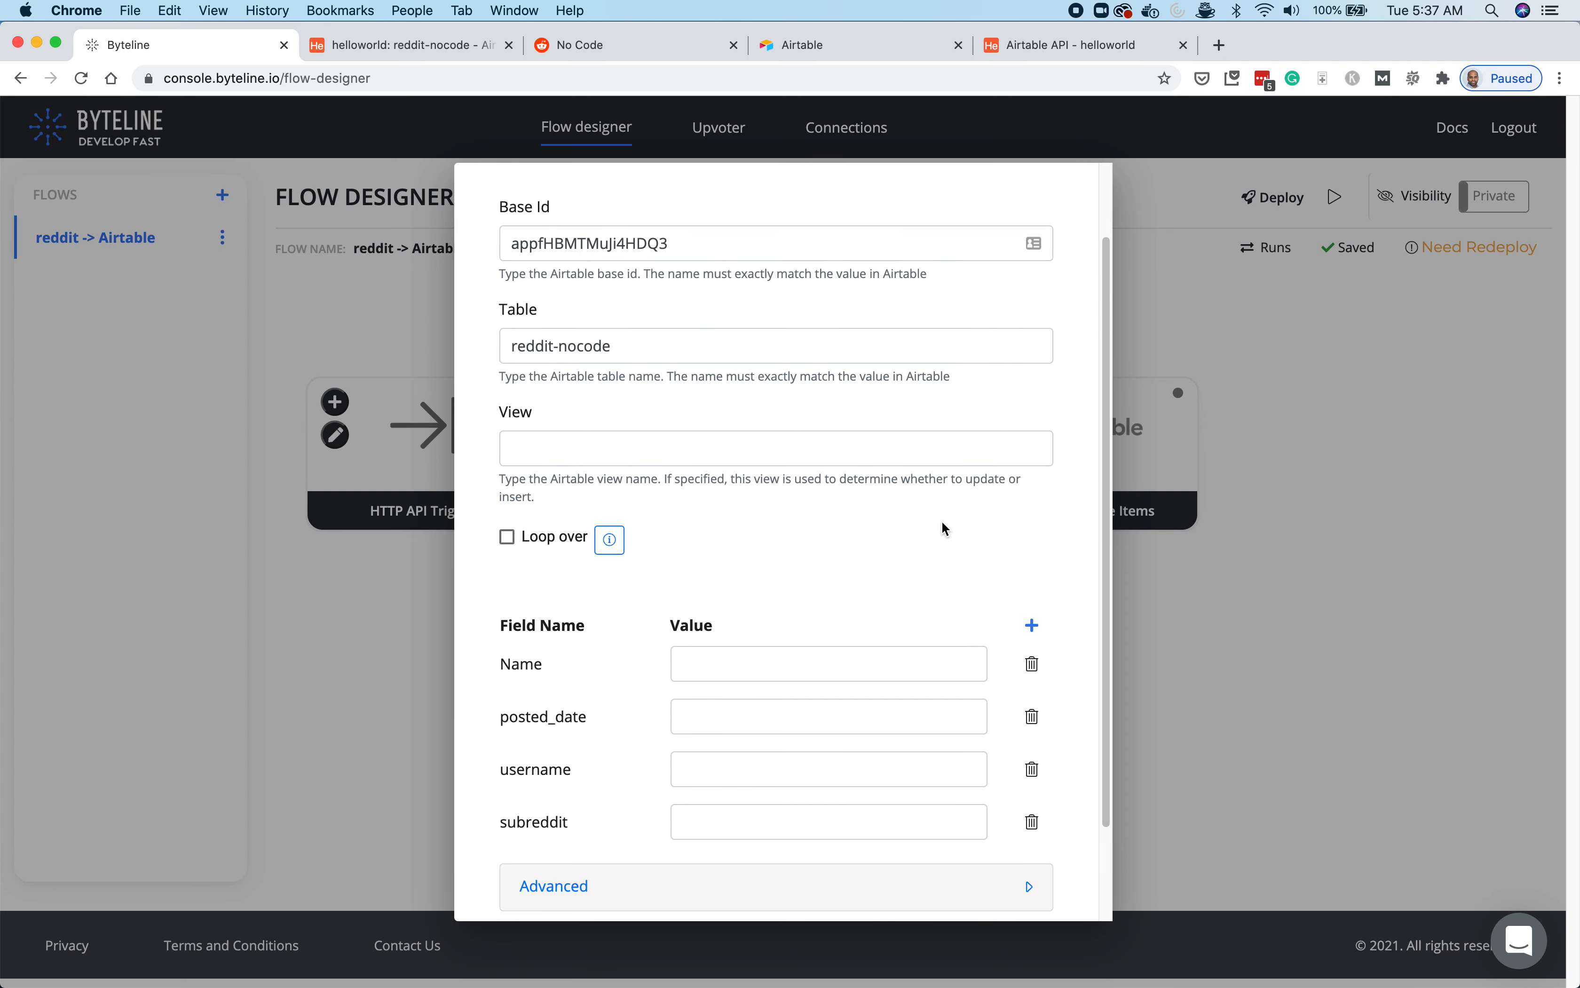
pyautogui.scroll(1, 943, 522)
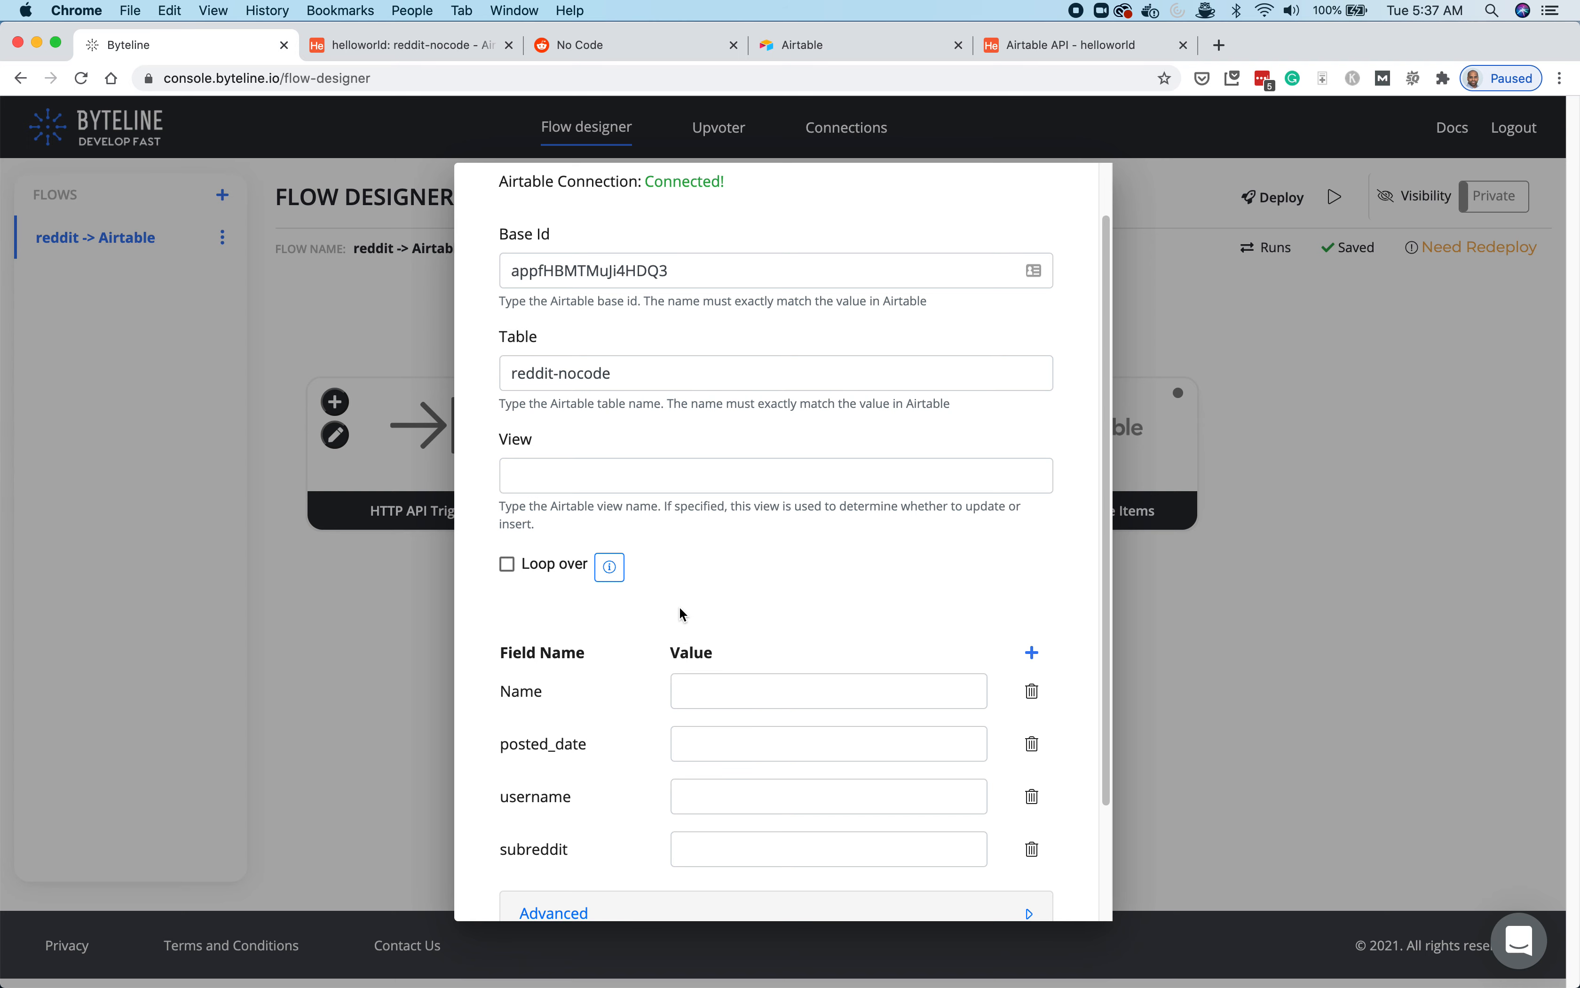
pyautogui.scroll(2, 752, 599)
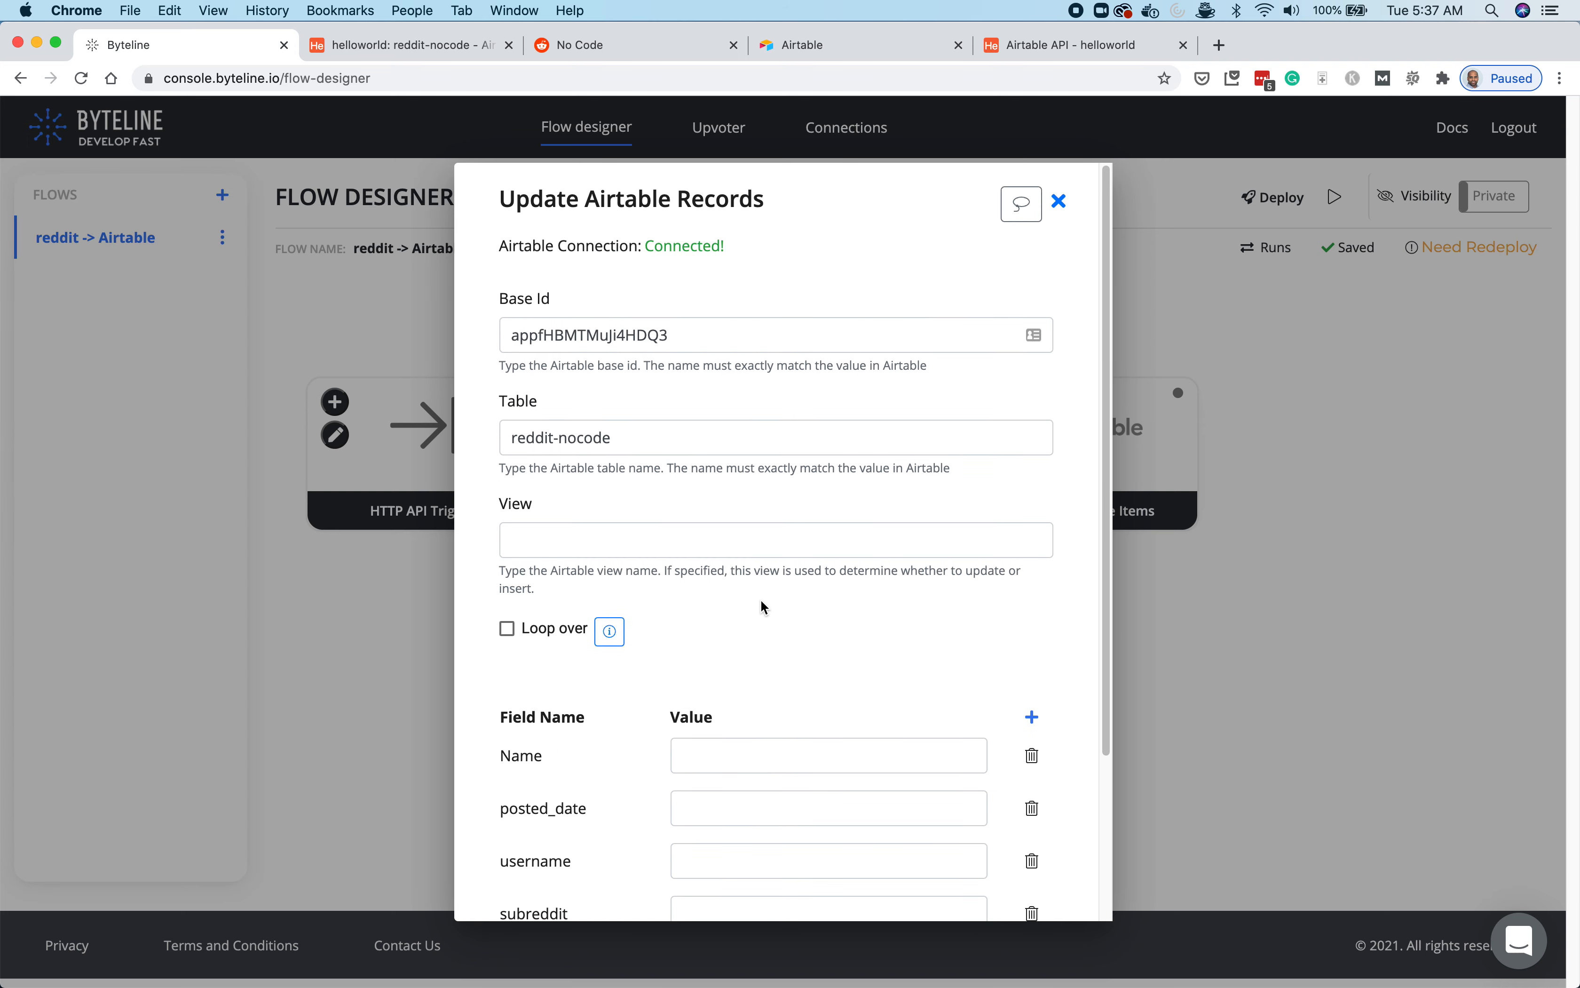
pyautogui.scroll(-1, 763, 603)
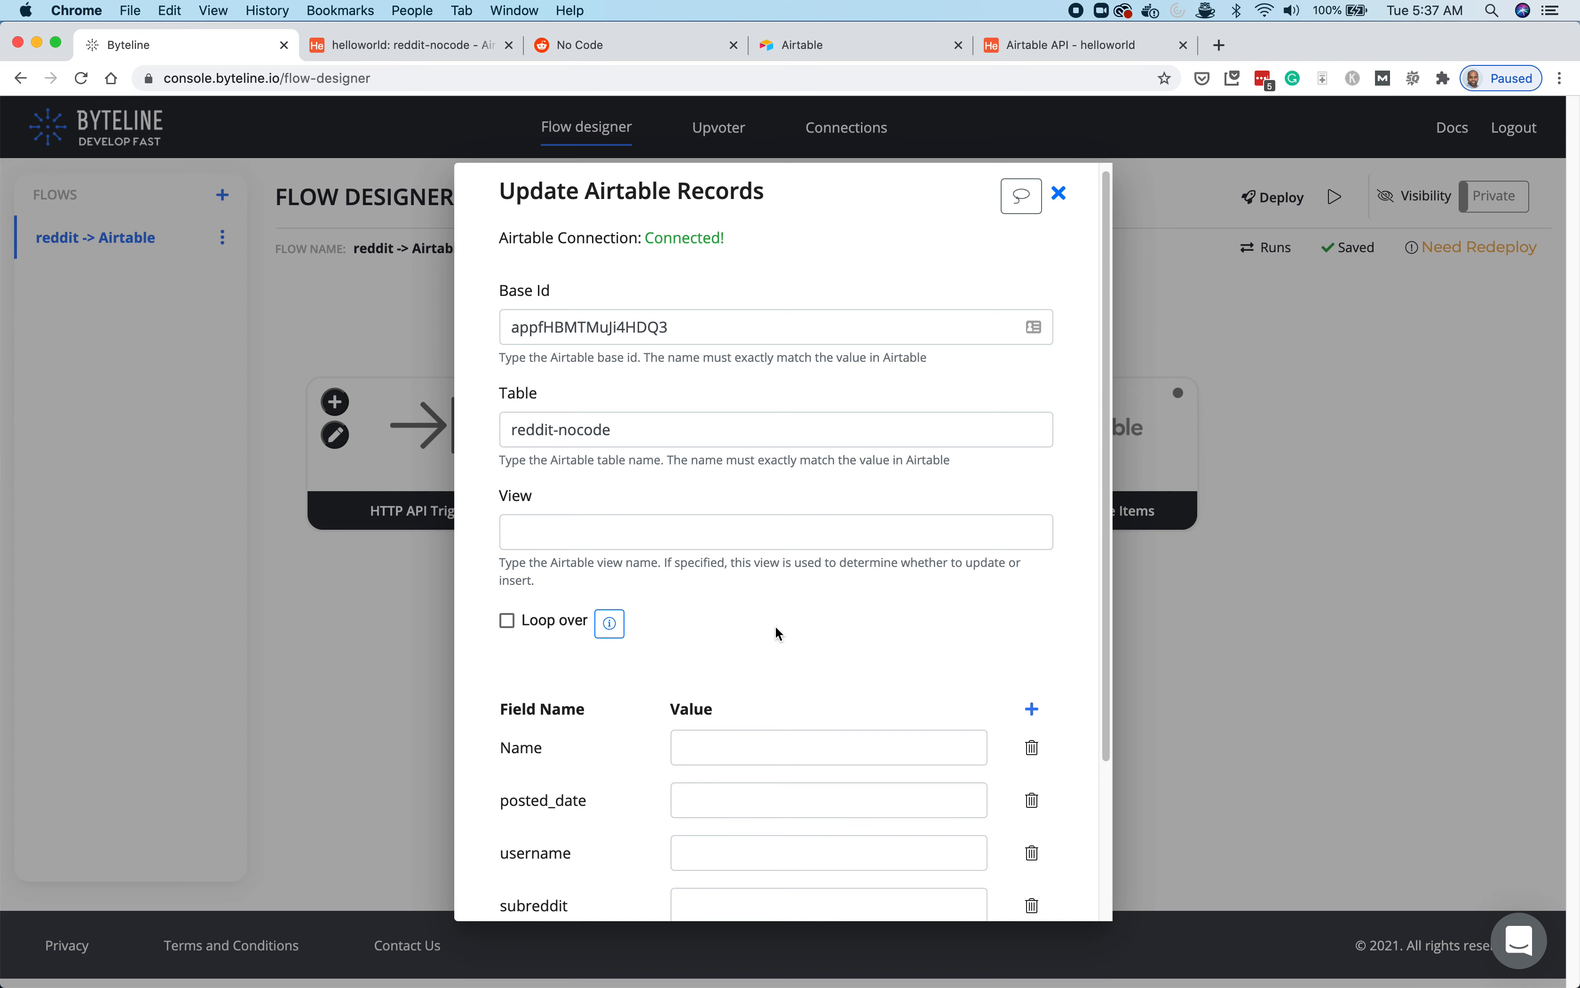
pyautogui.scroll(1, 776, 627)
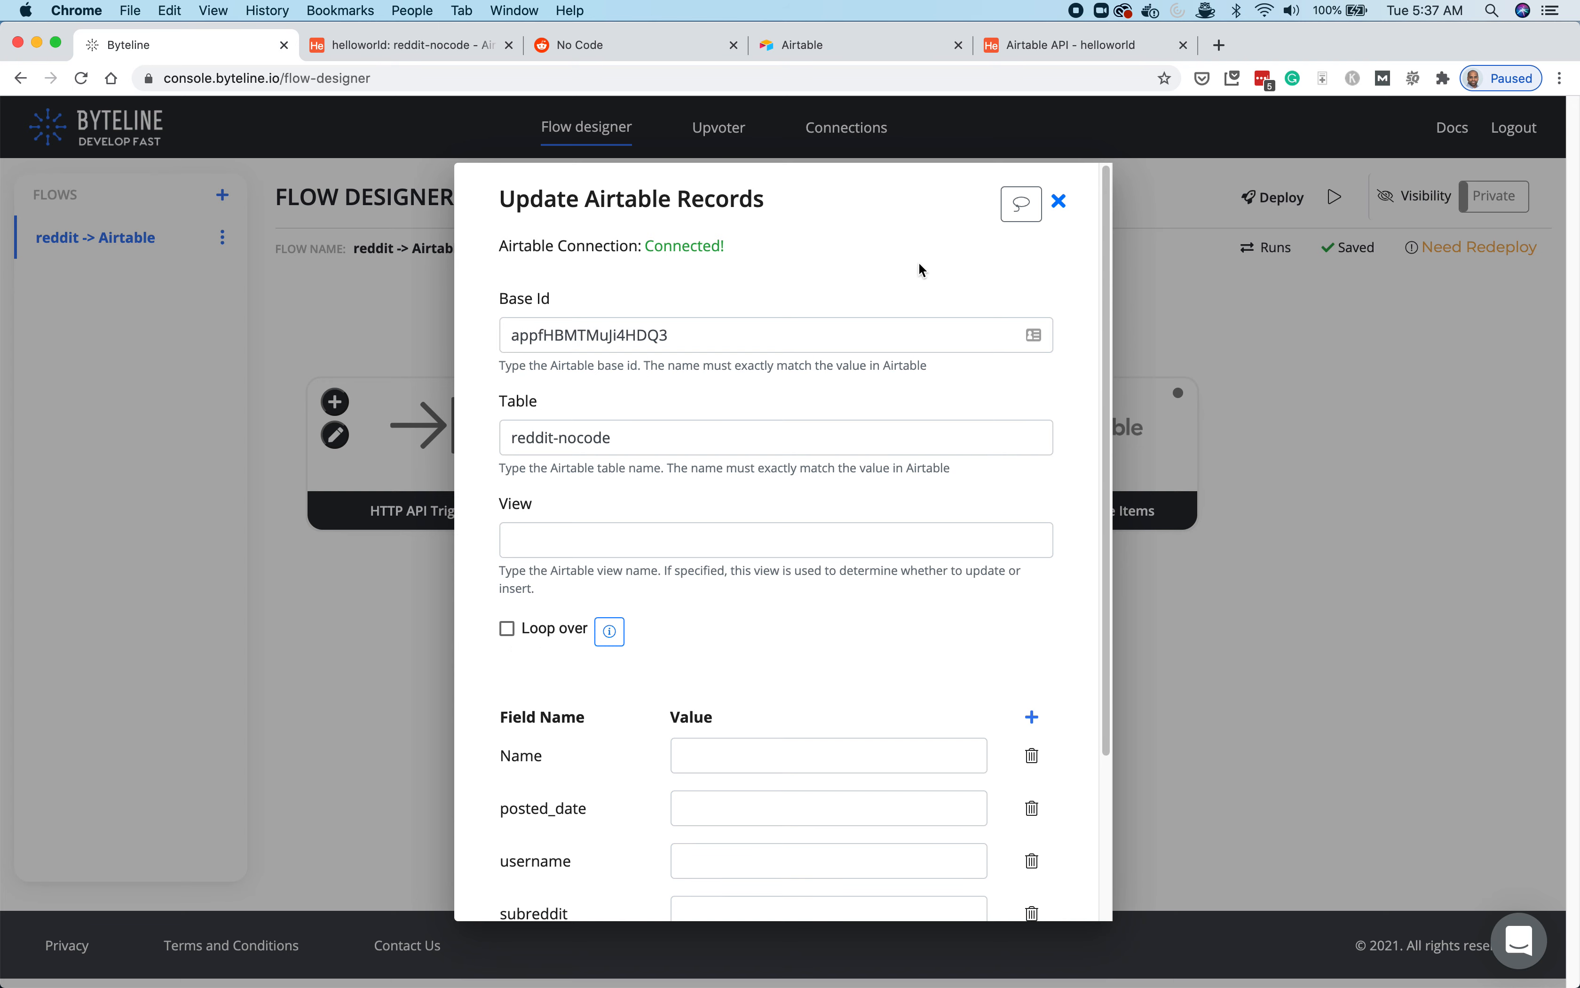
pyautogui.click(1026, 208)
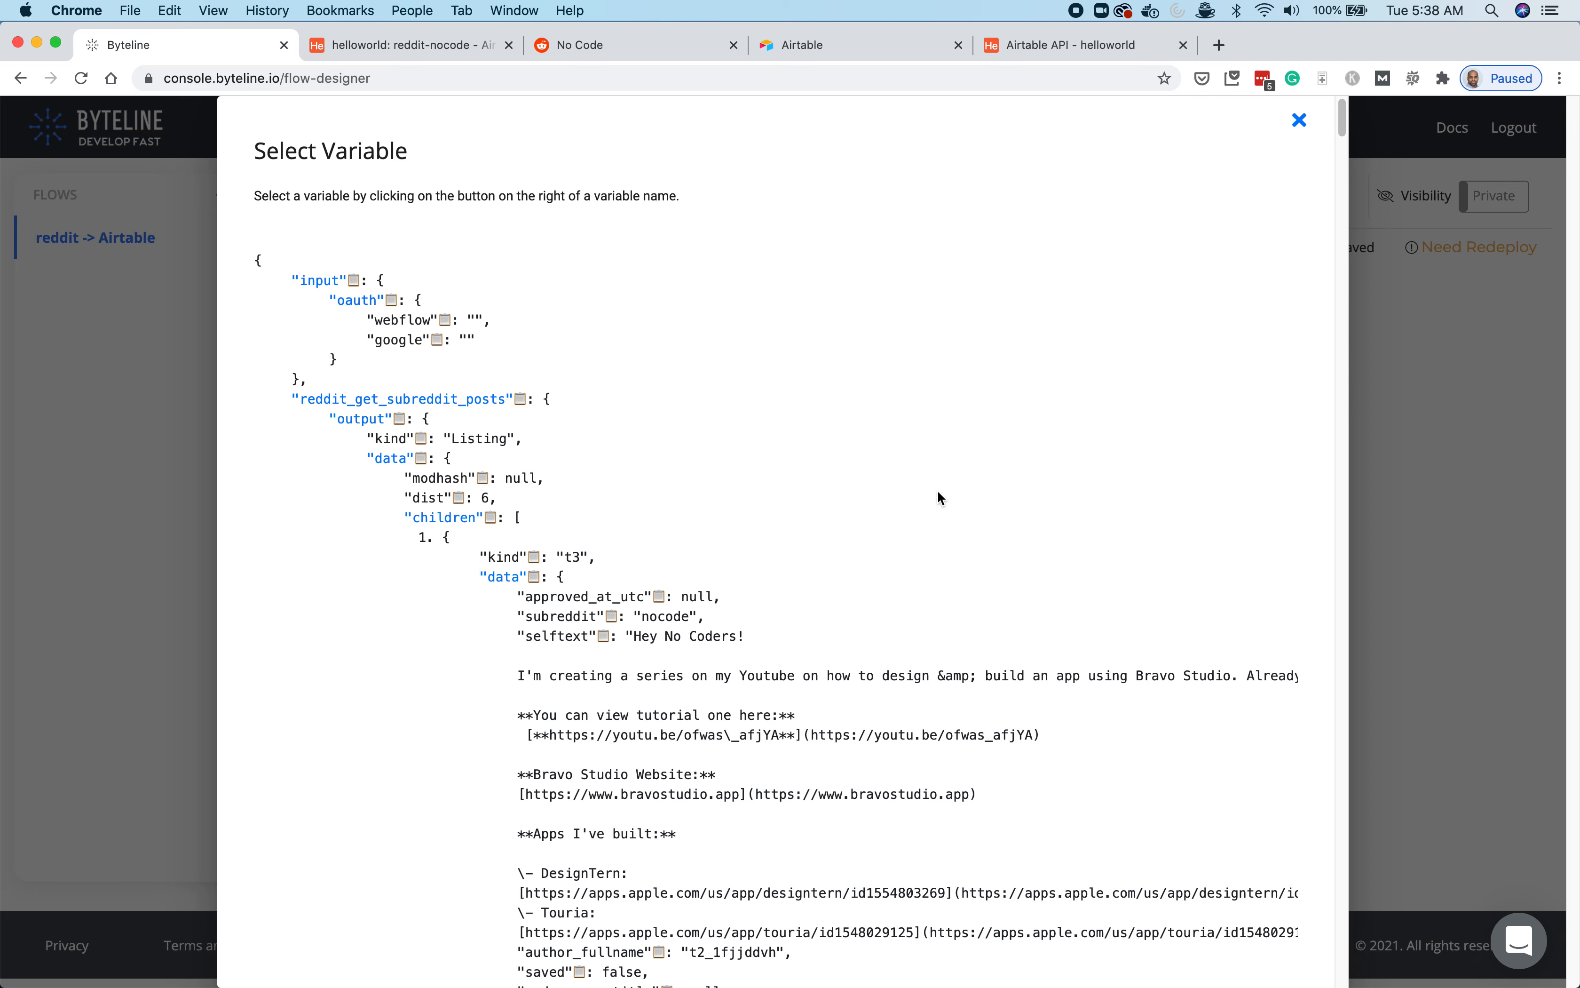
pyautogui.scroll(-2, 931, 465)
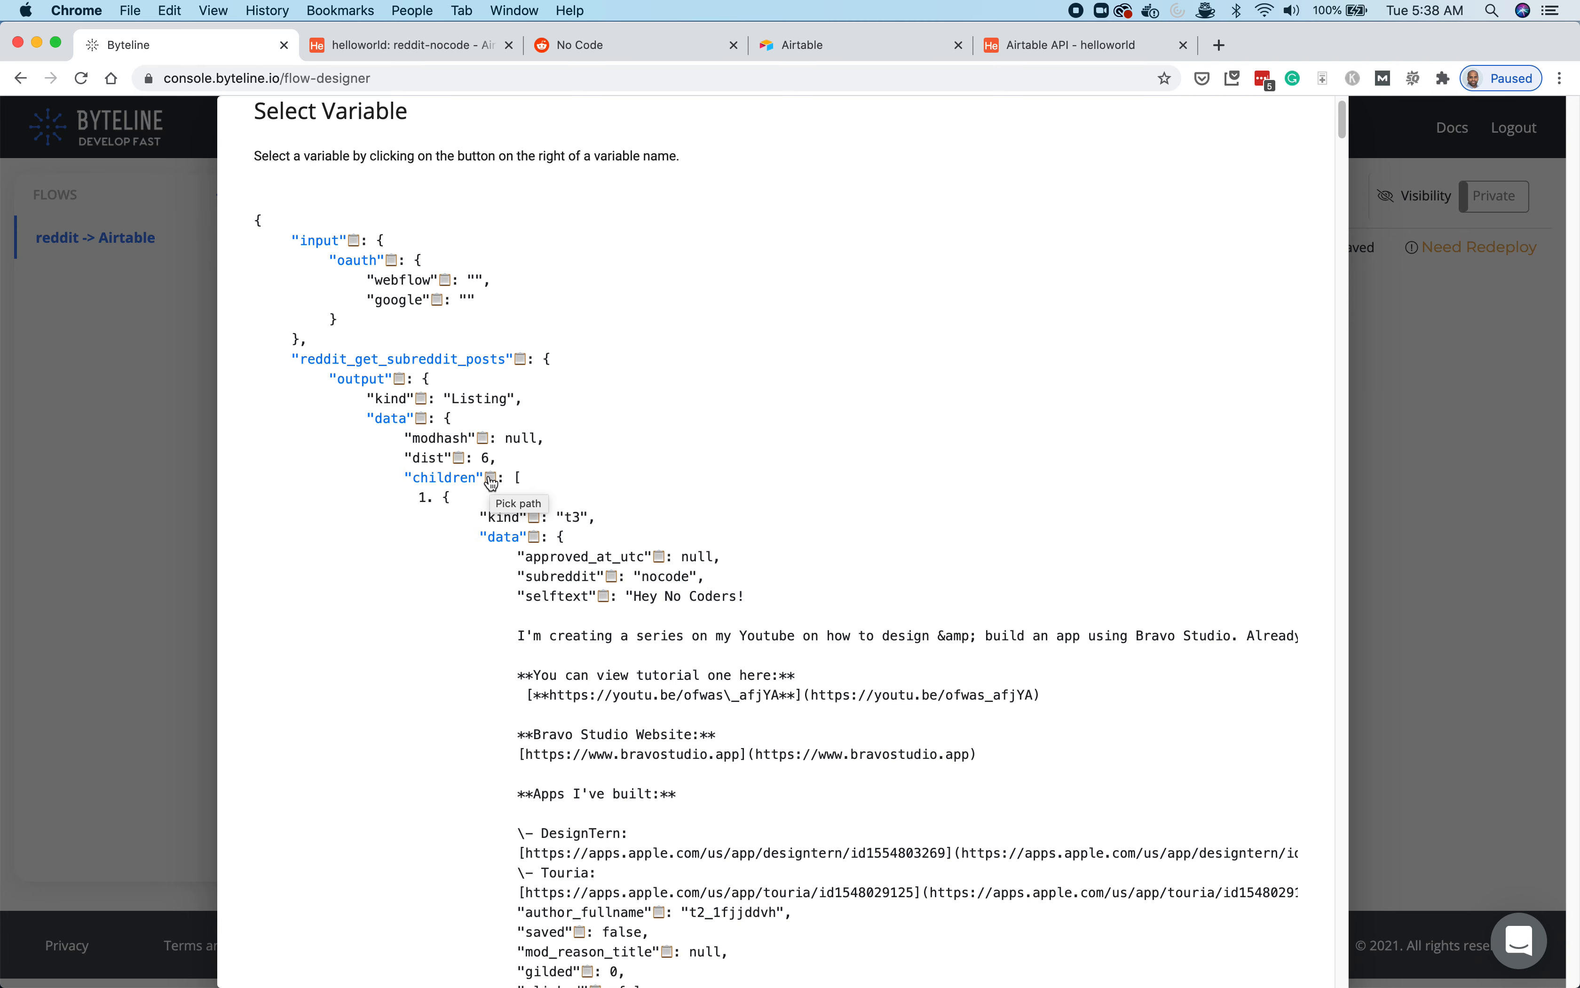
pyautogui.click(492, 482)
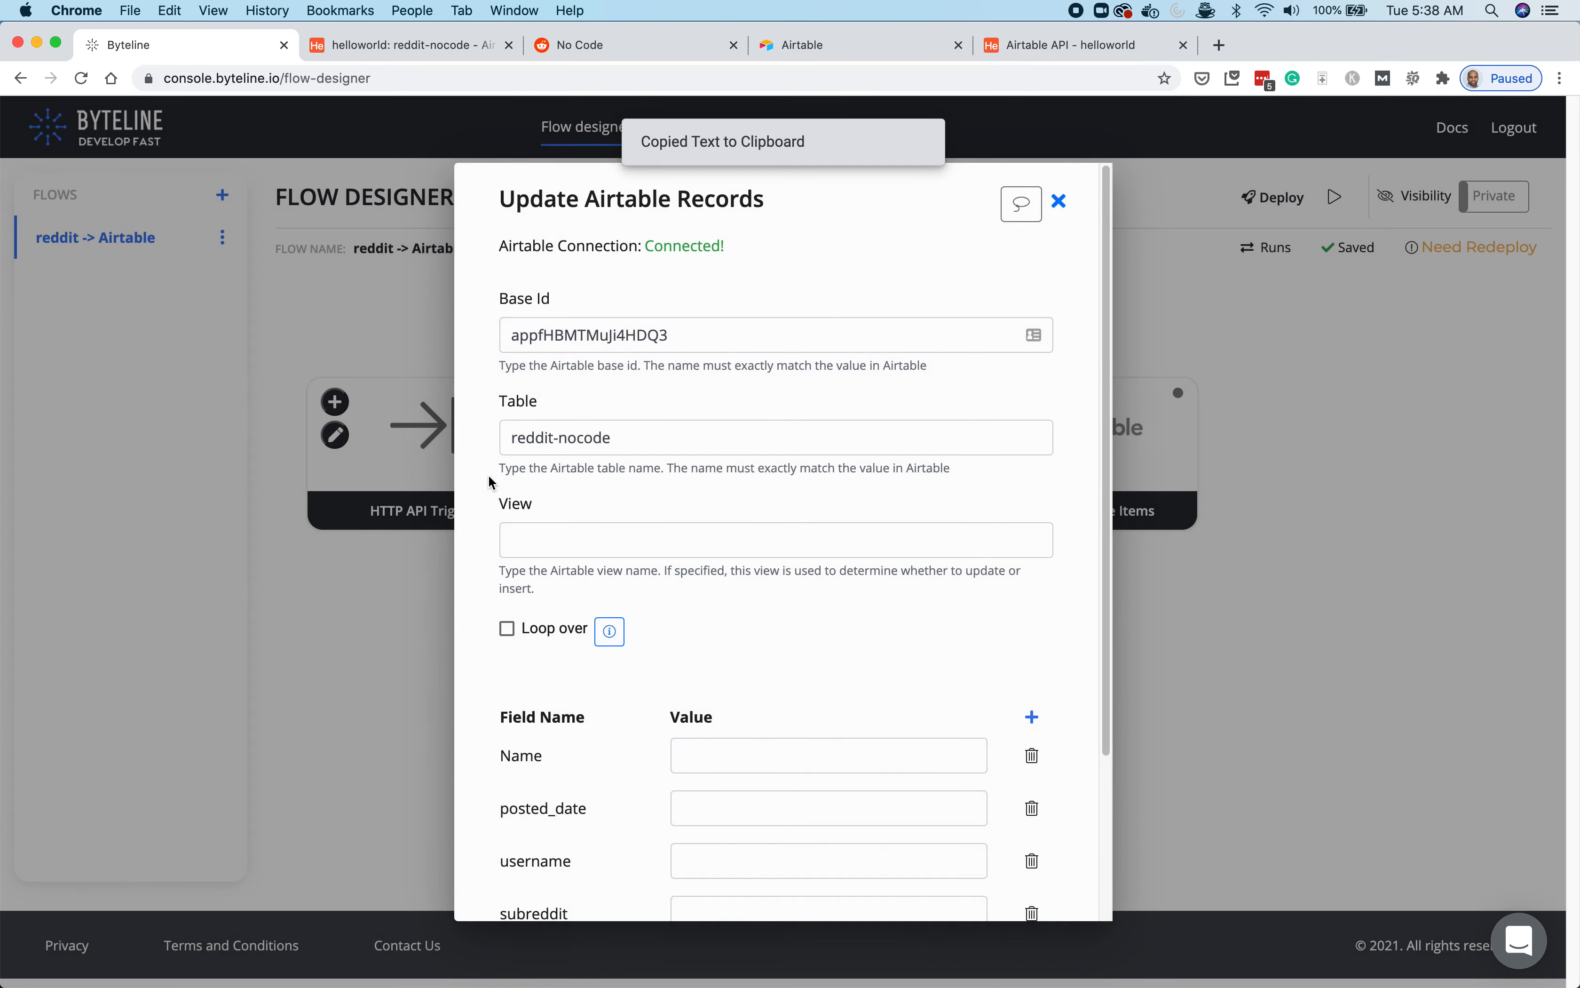
# - Enable Loop over for the Airtable node and set its array to ${reddit_get_subreddit_posts.output.data.children}
pyautogui.click(510, 642)
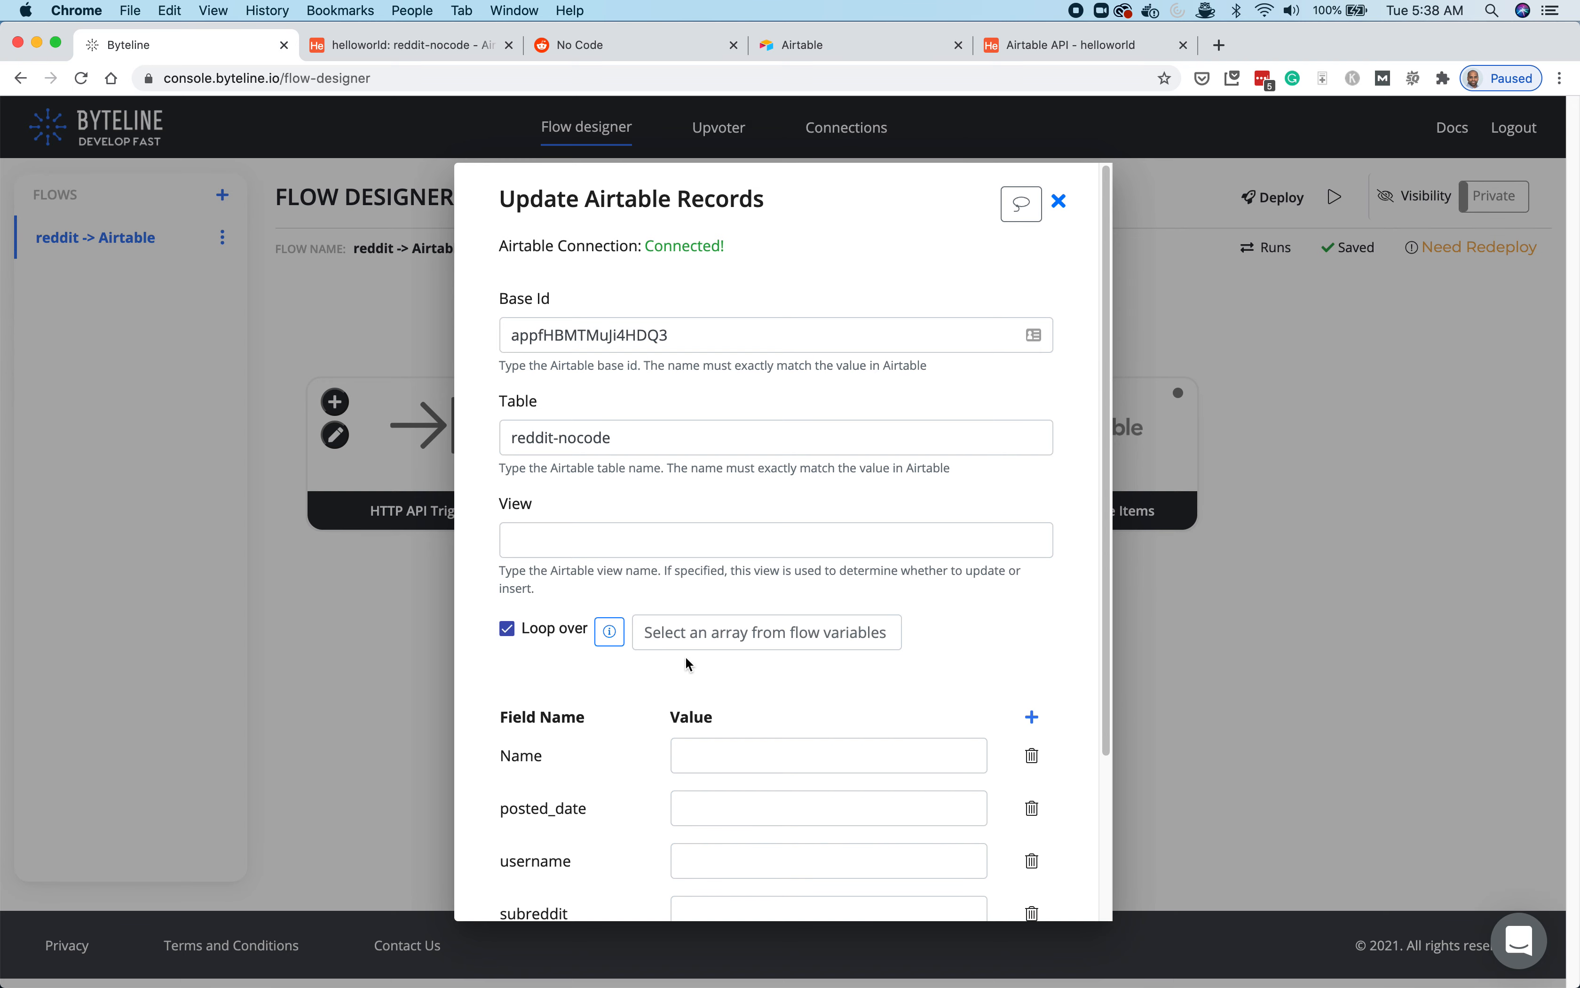
pyautogui.click(677, 637)
pyautogui.press('super+v')
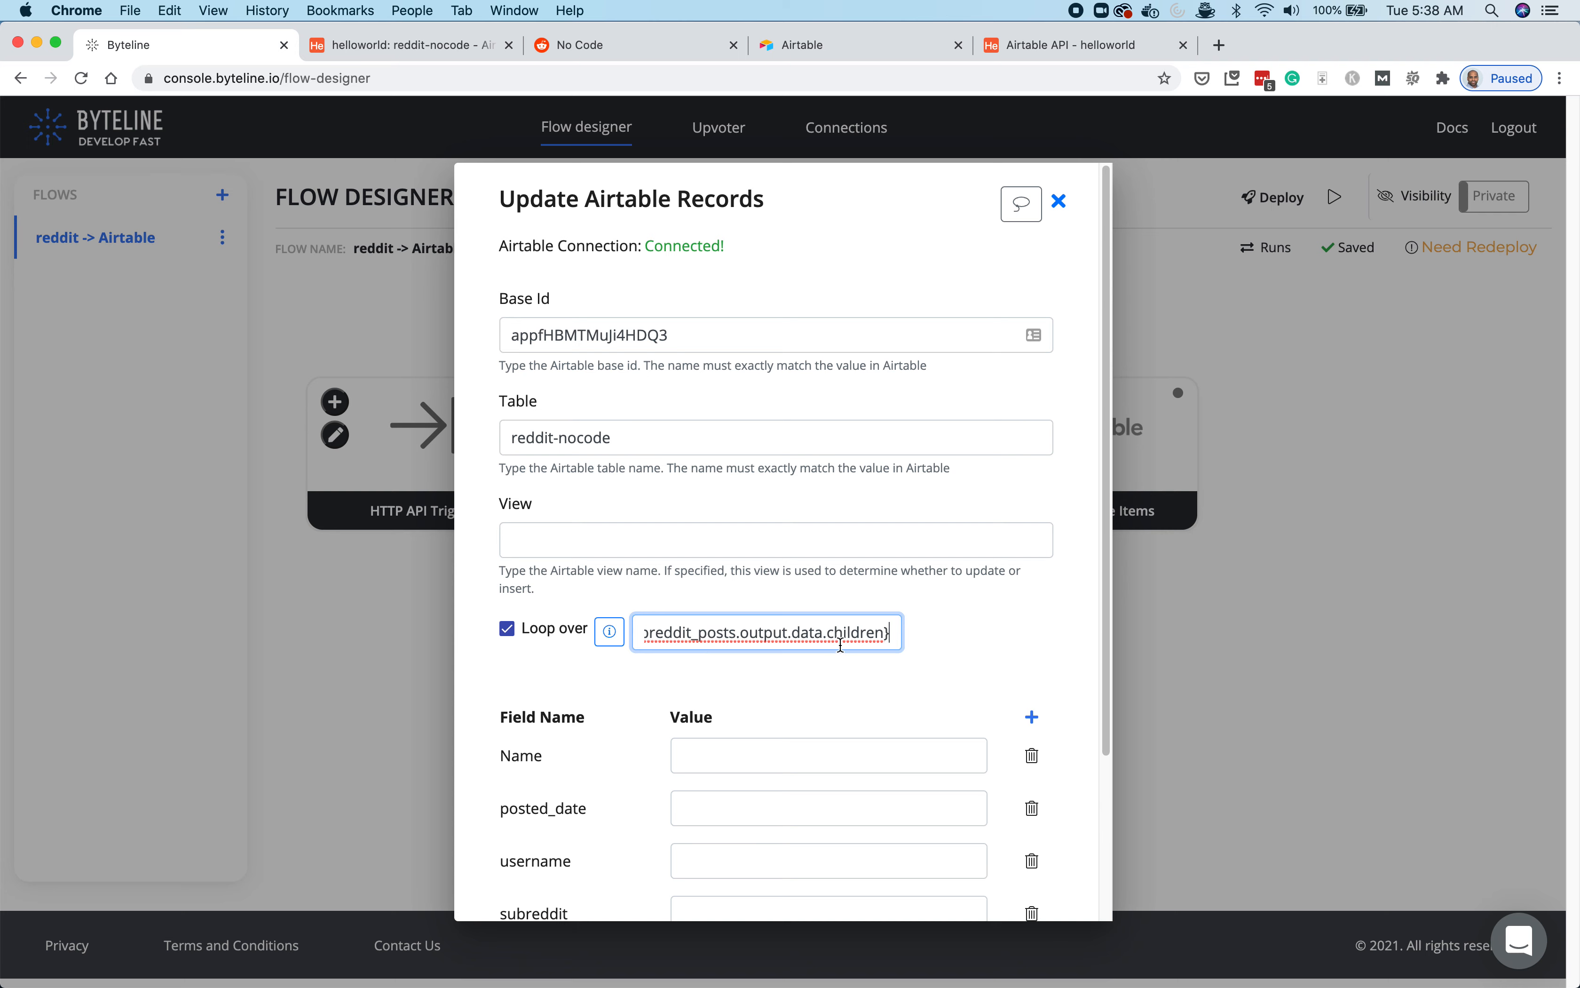
pyautogui.click(962, 644)
# - Open the Loop Over documentation from the node settings, look at it, and close it again
pyautogui.scroll(-2, 954, 652)
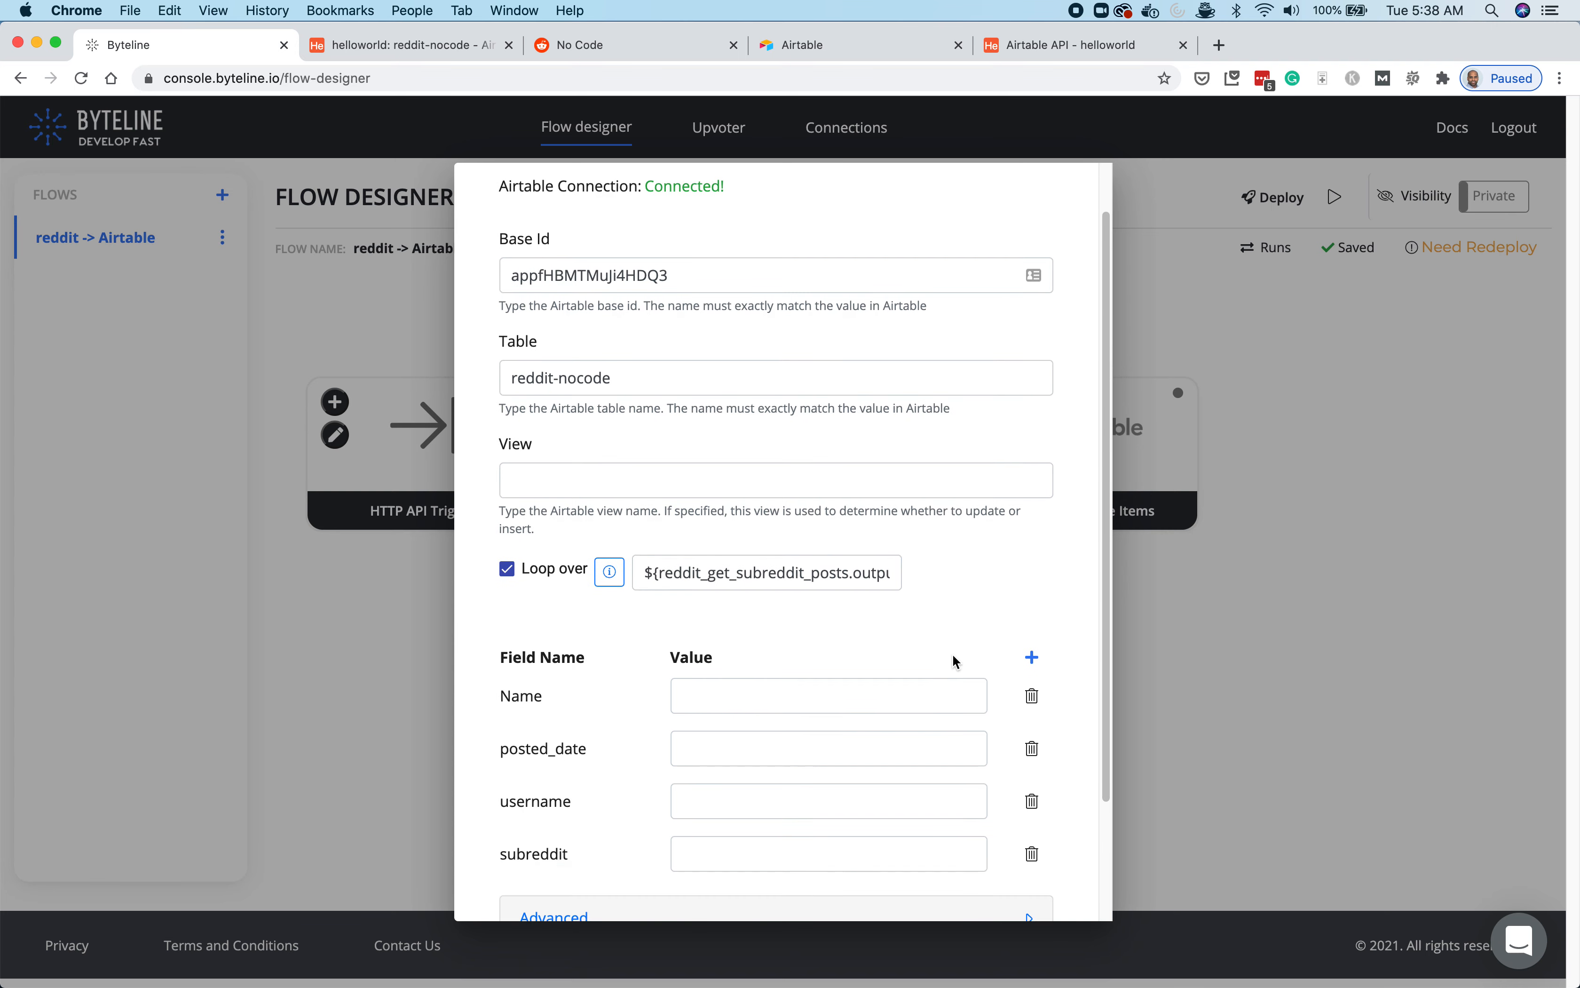
pyautogui.scroll(-2, 954, 657)
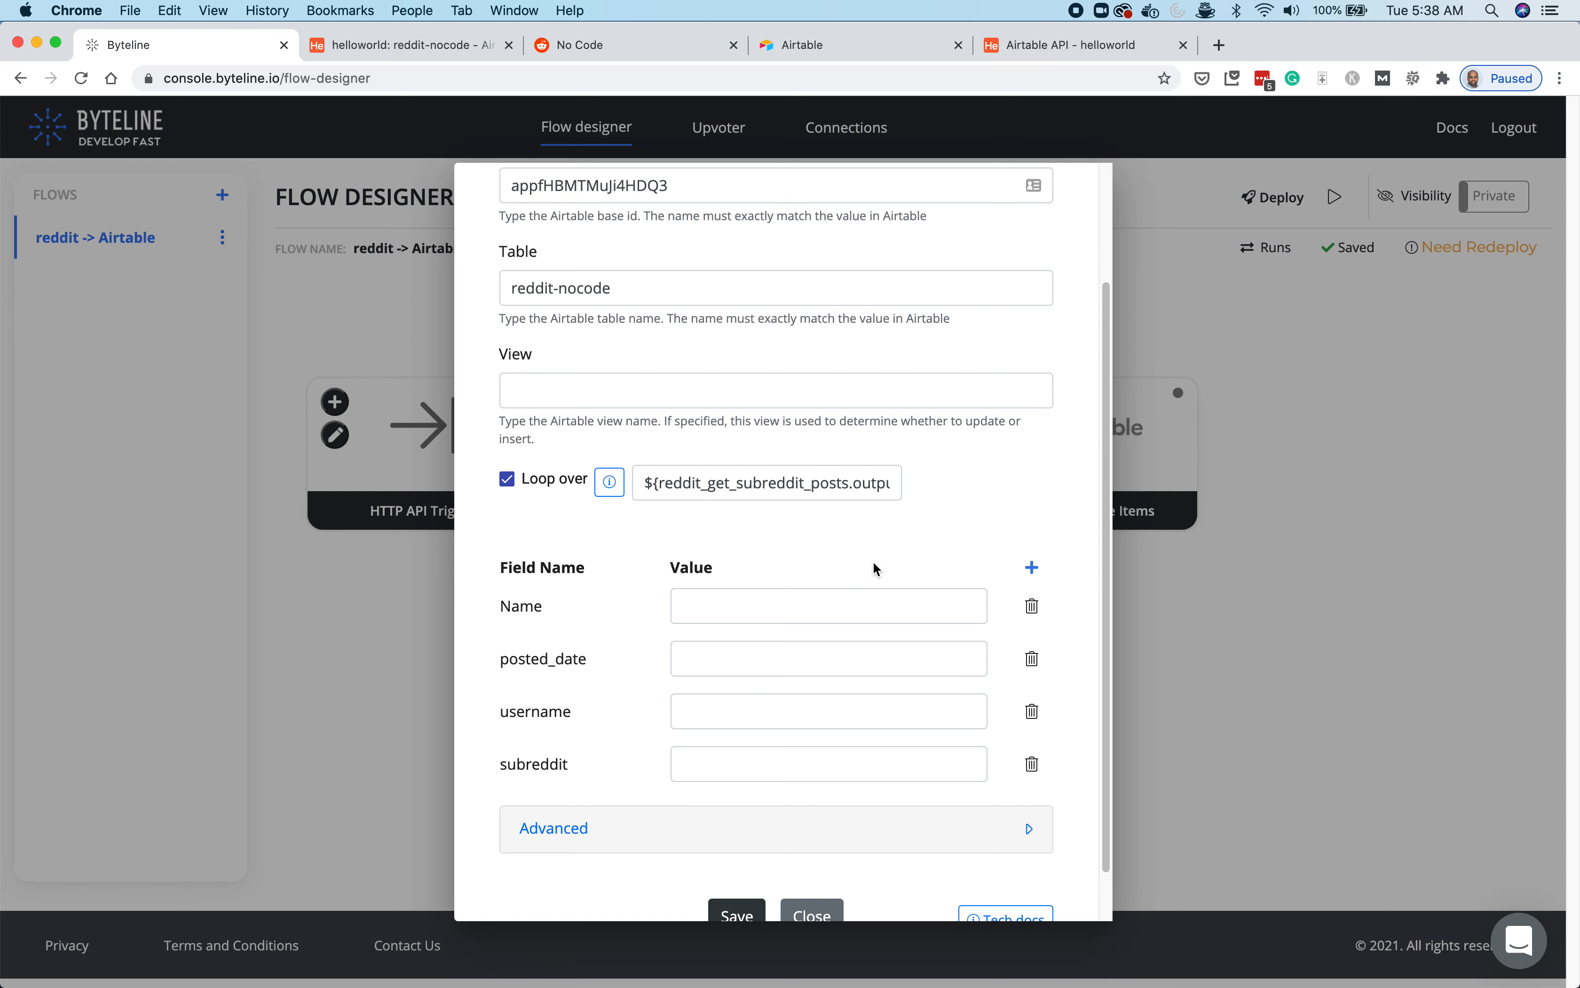
pyautogui.click(610, 487)
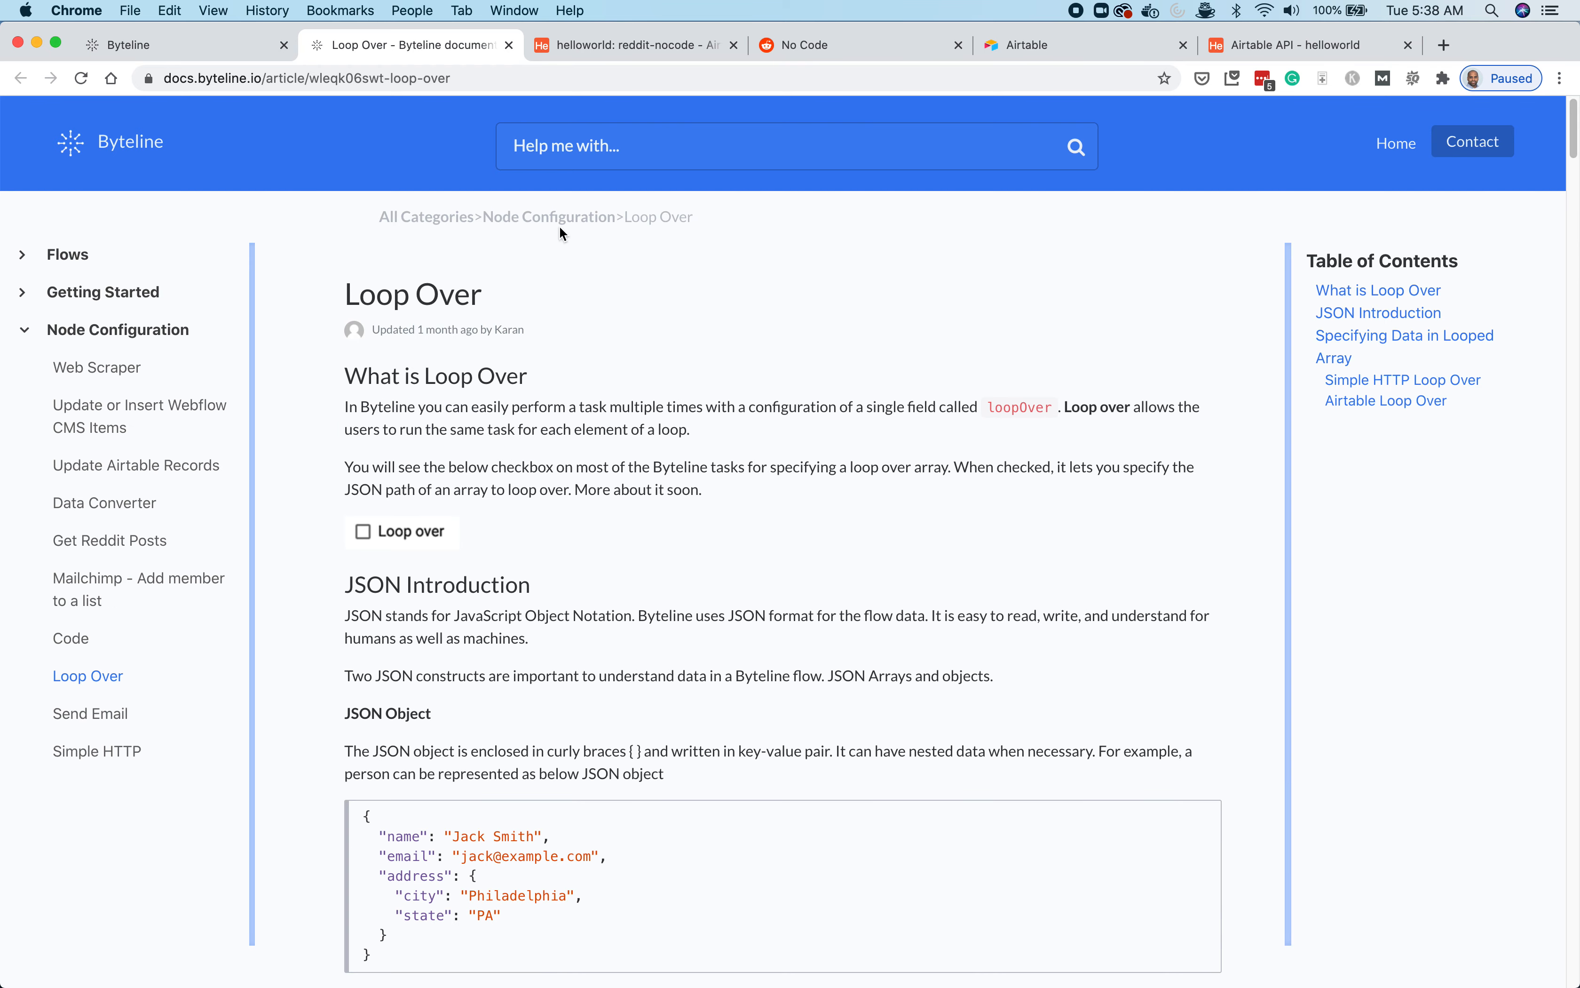
pyautogui.click(510, 46)
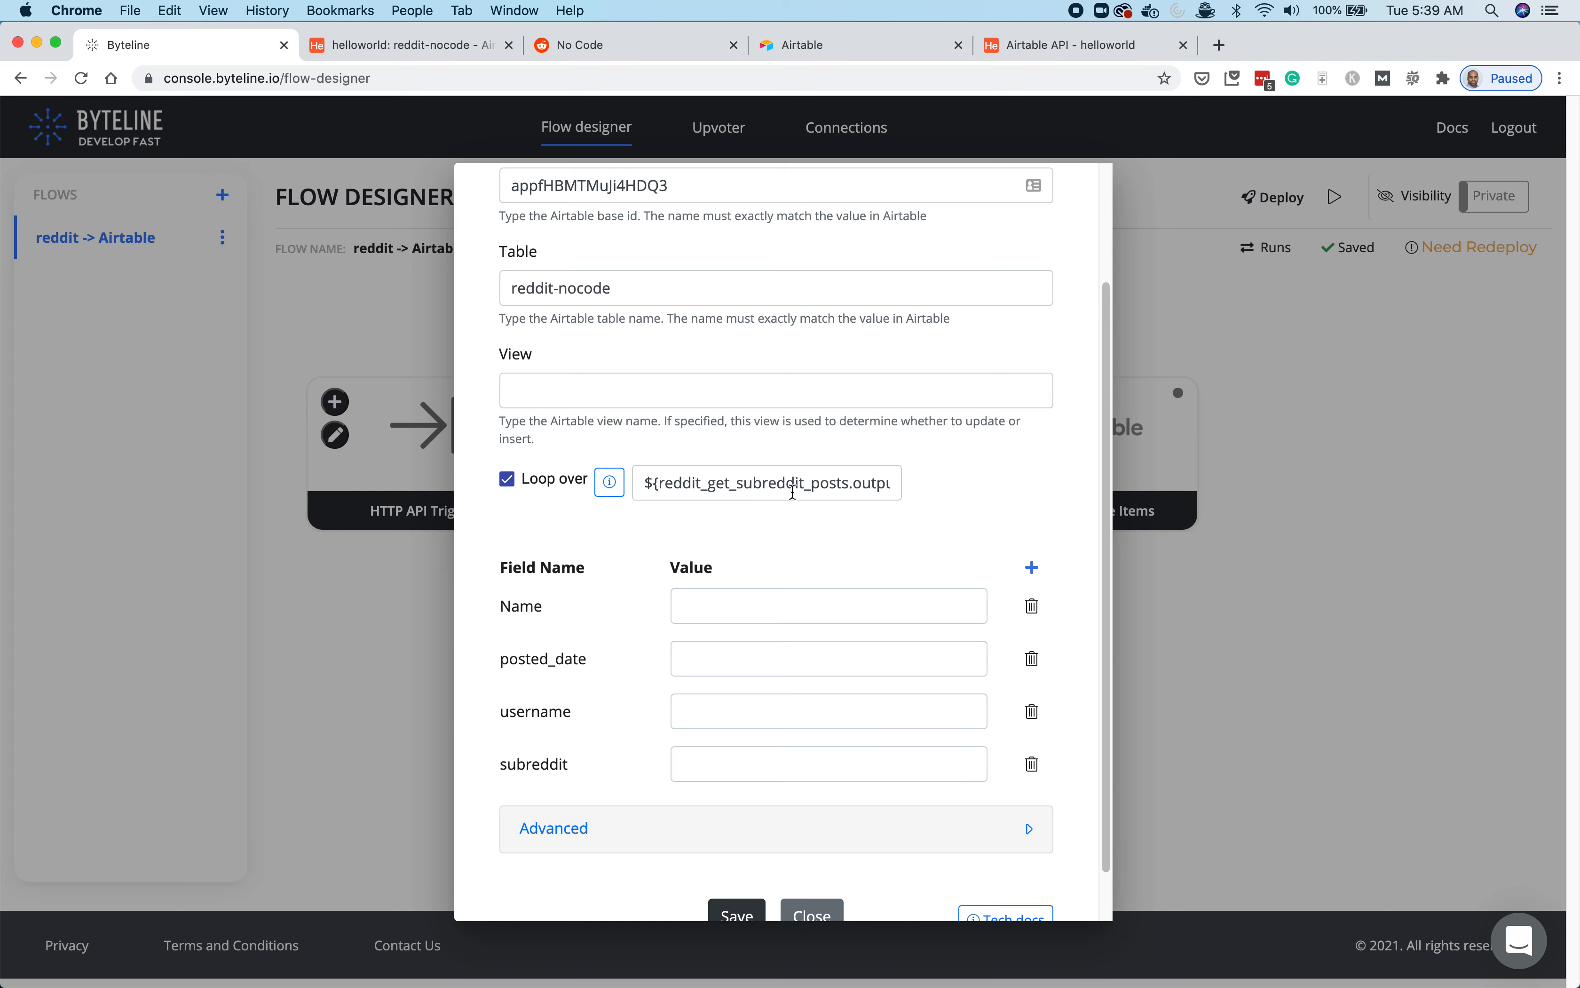
# - Copy the path of the first post's title under children from the flow variables for the Name field
pyautogui.scroll(-1, 838, 526)
pyautogui.click(779, 582)
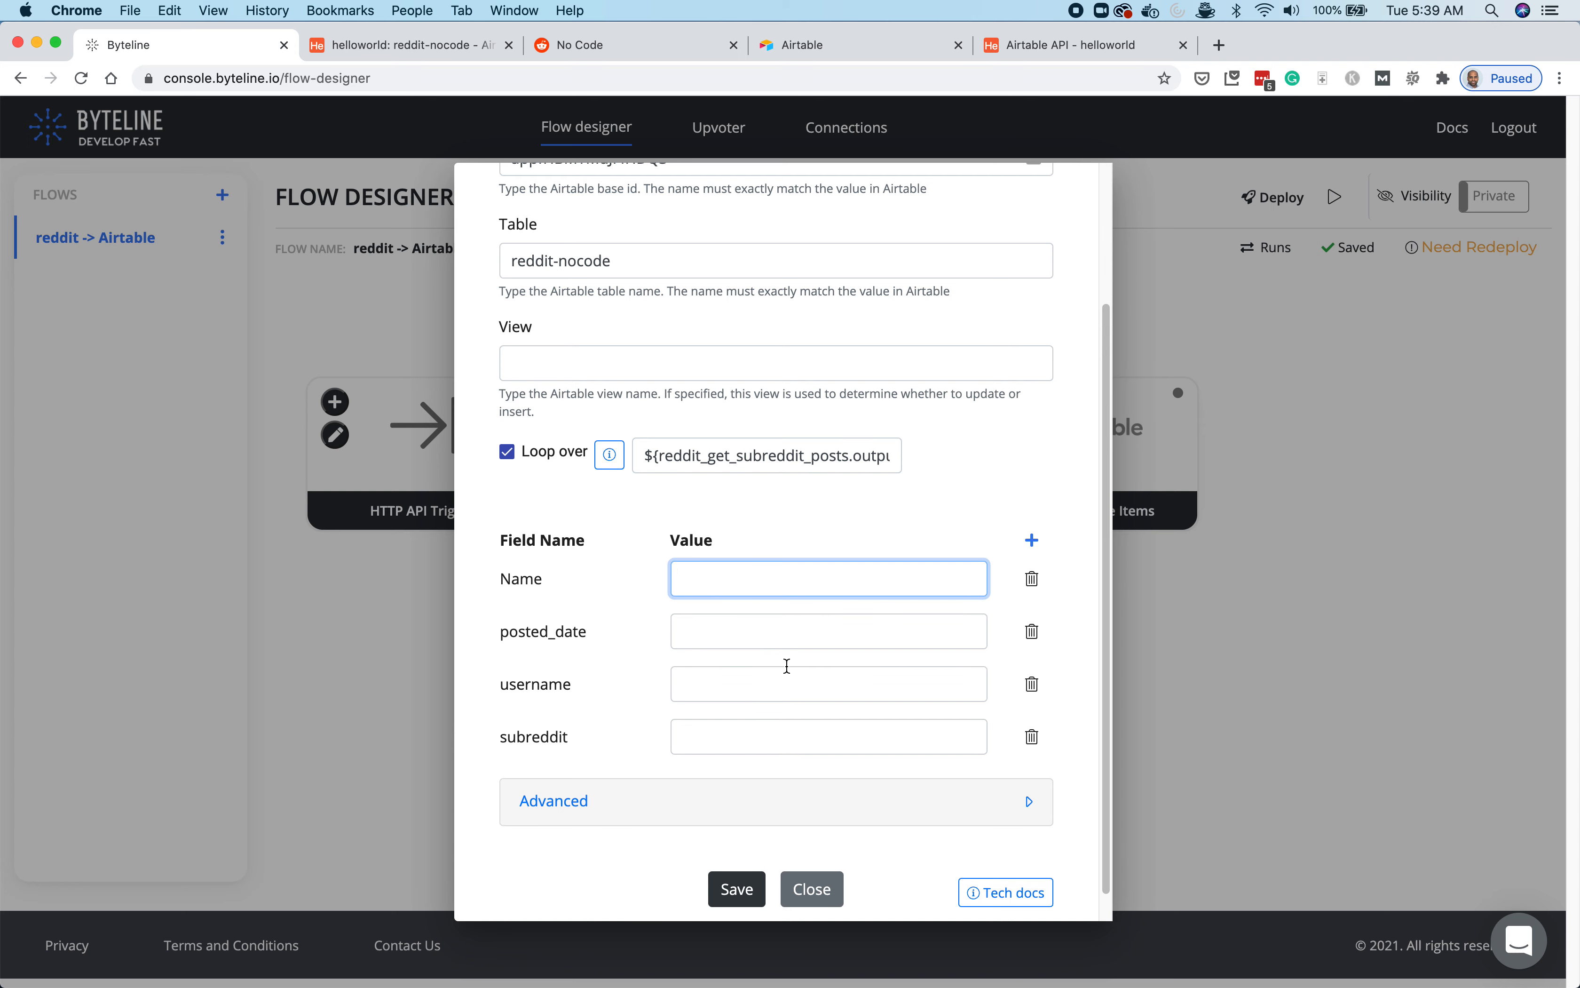
pyautogui.scroll(5, 797, 670)
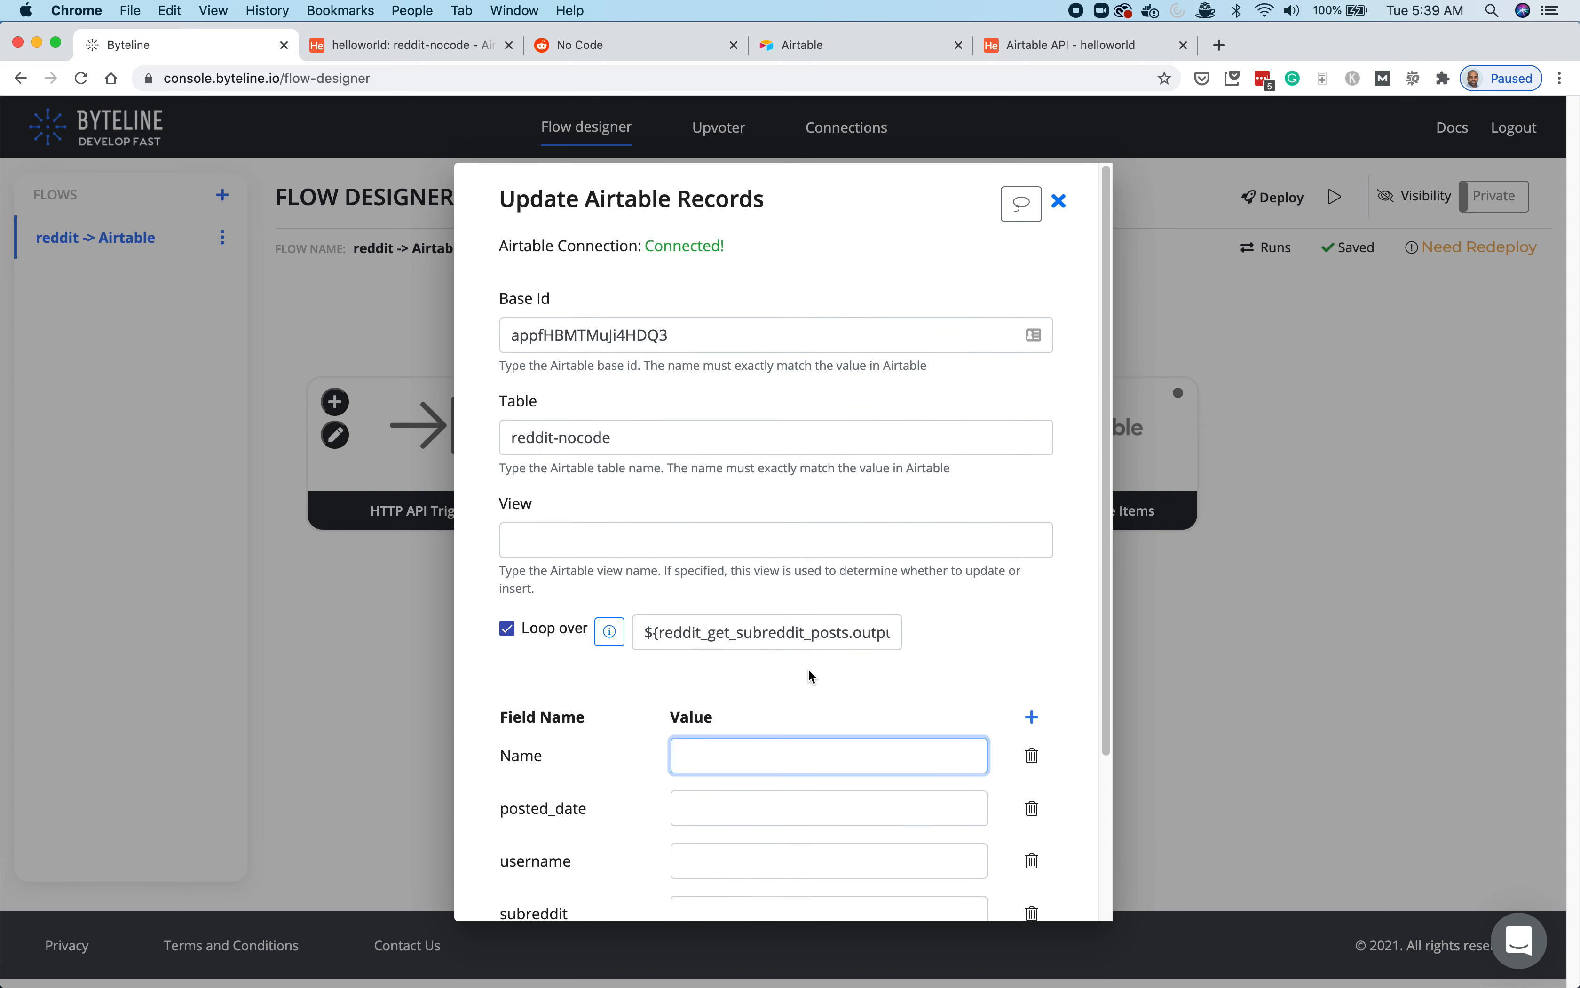
pyautogui.click(1022, 206)
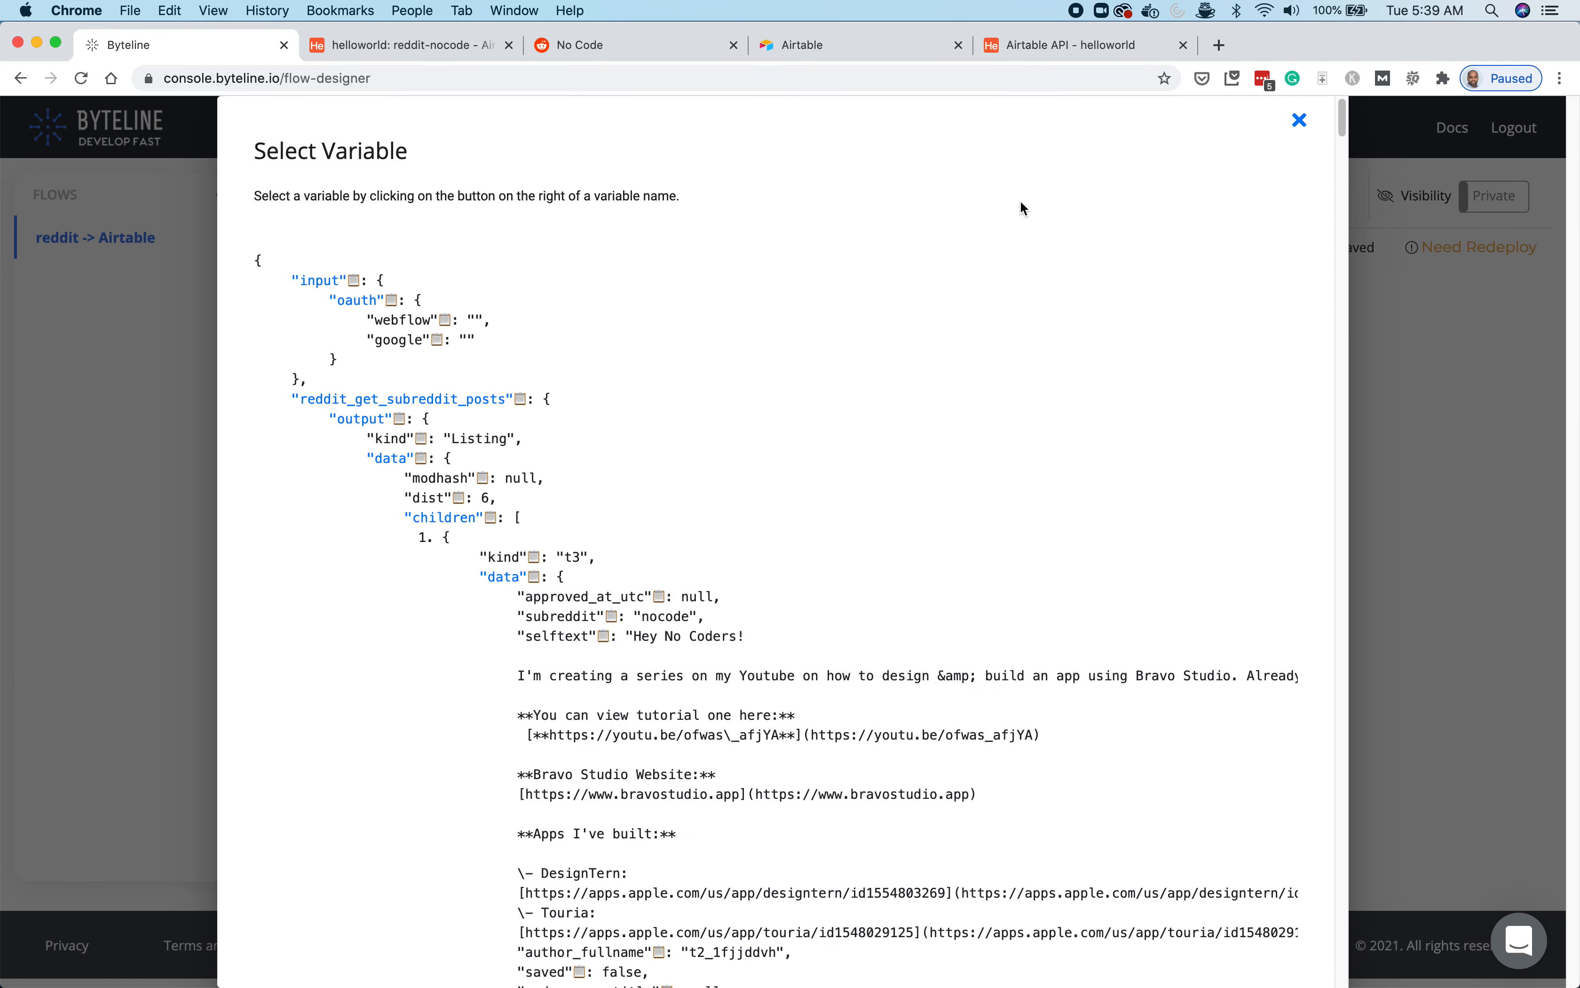
pyautogui.scroll(-7, 1024, 442)
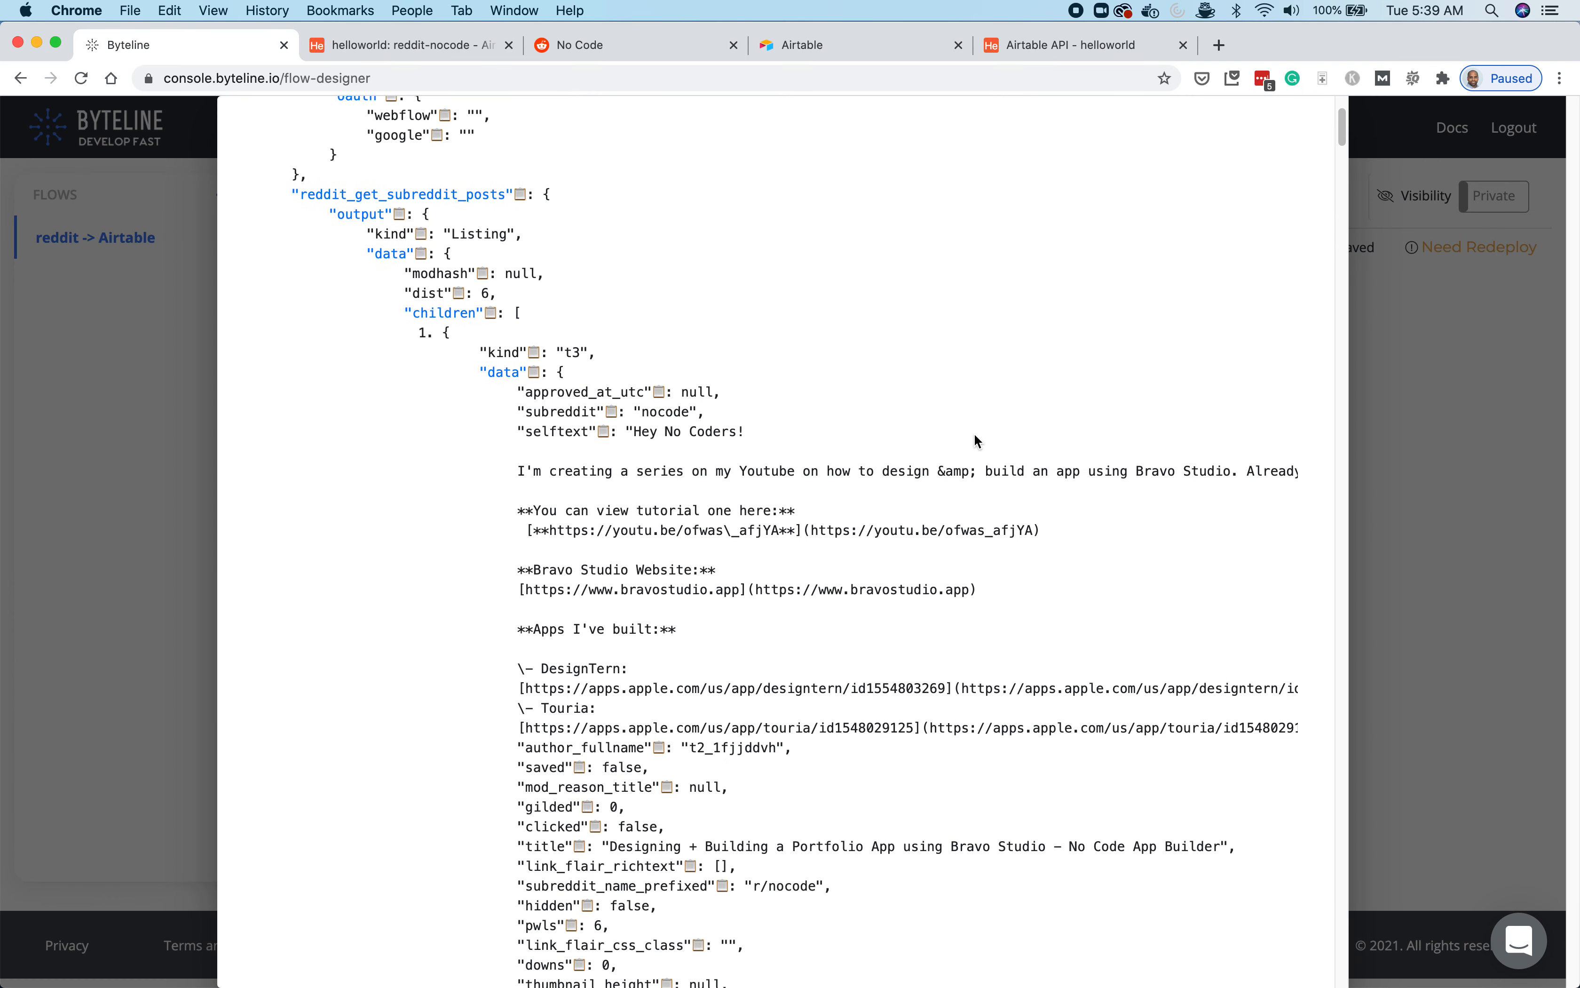
pyautogui.scroll(-20, 687, 405)
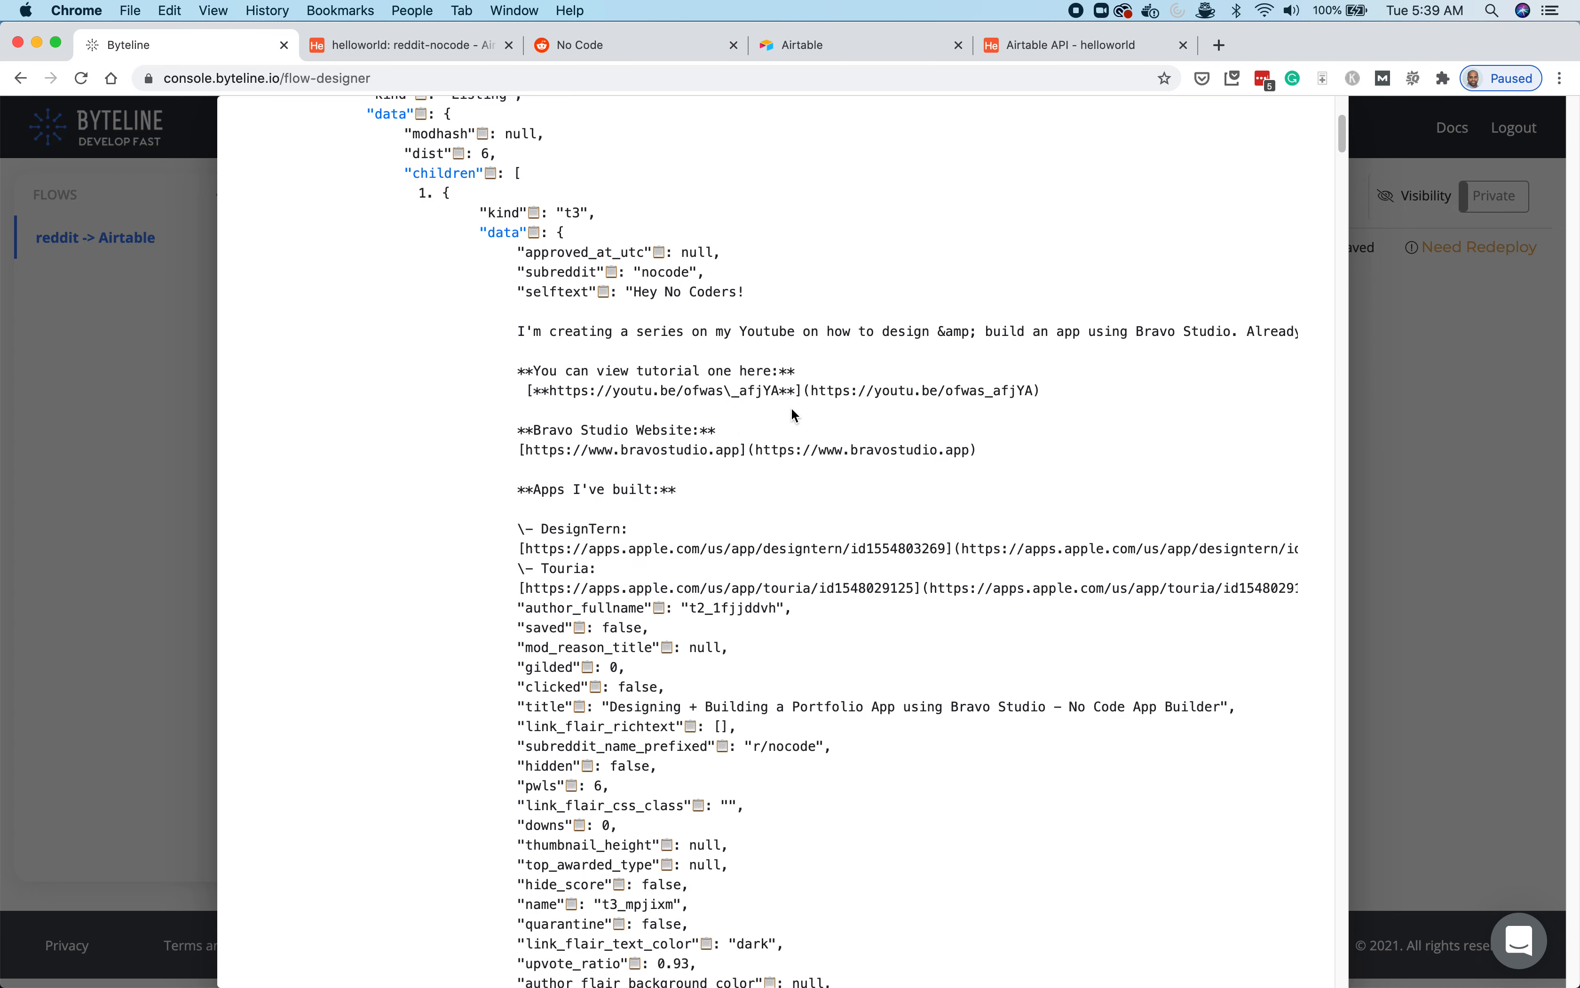
pyautogui.scroll(-20, 795, 417)
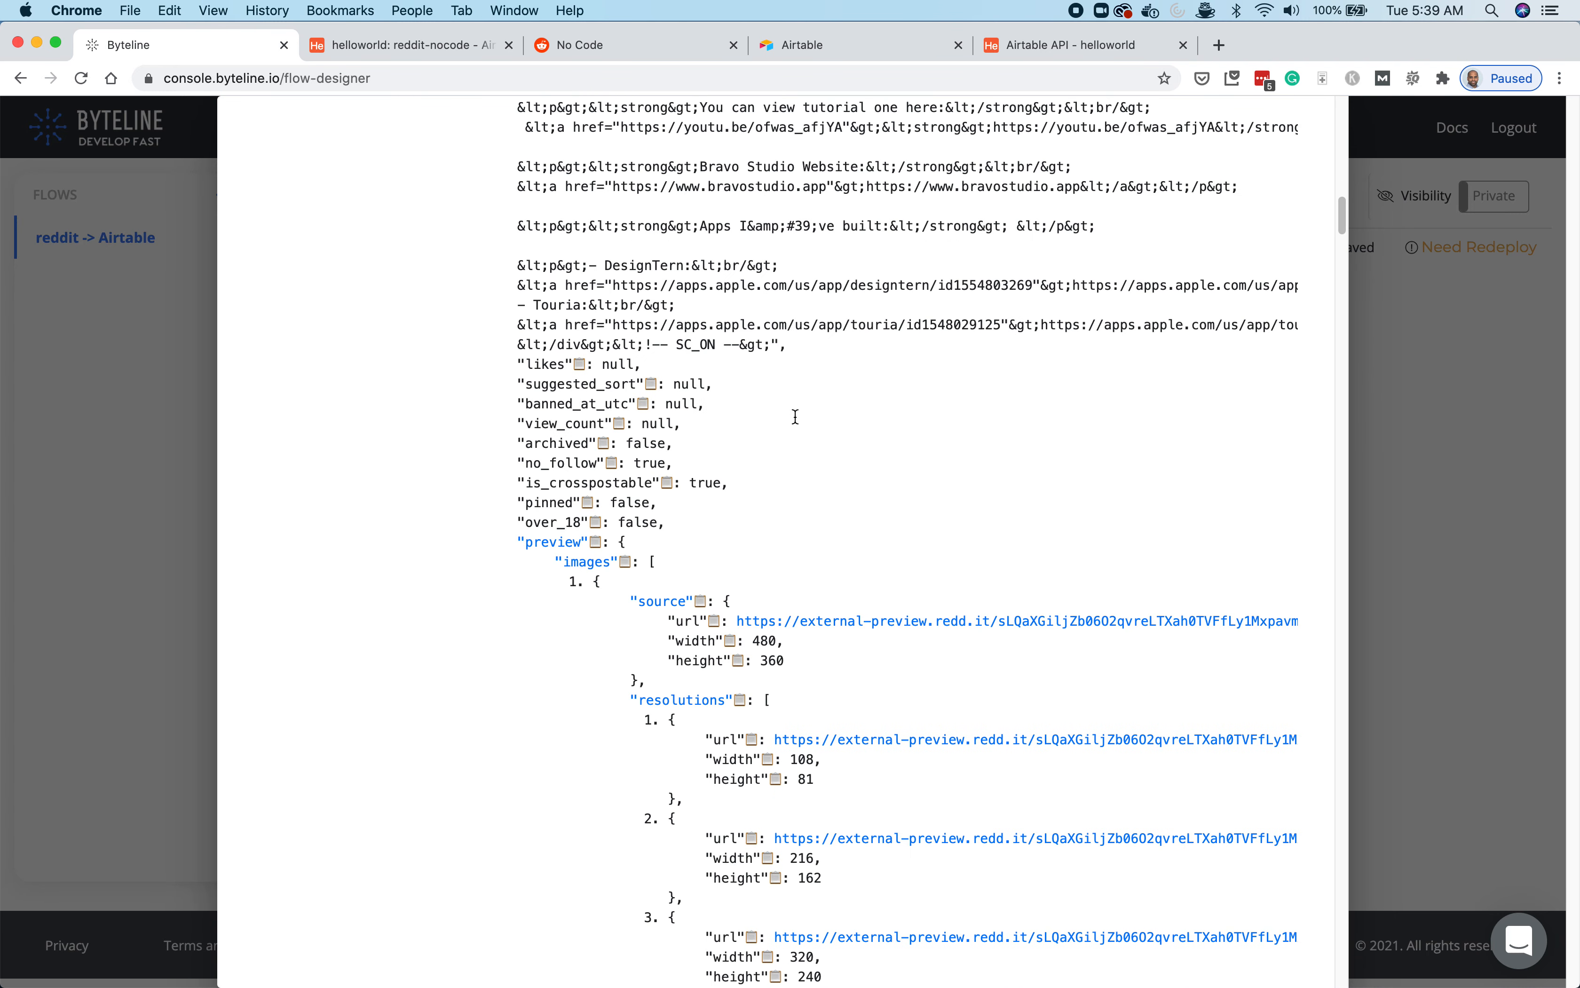
pyautogui.click(541, 407)
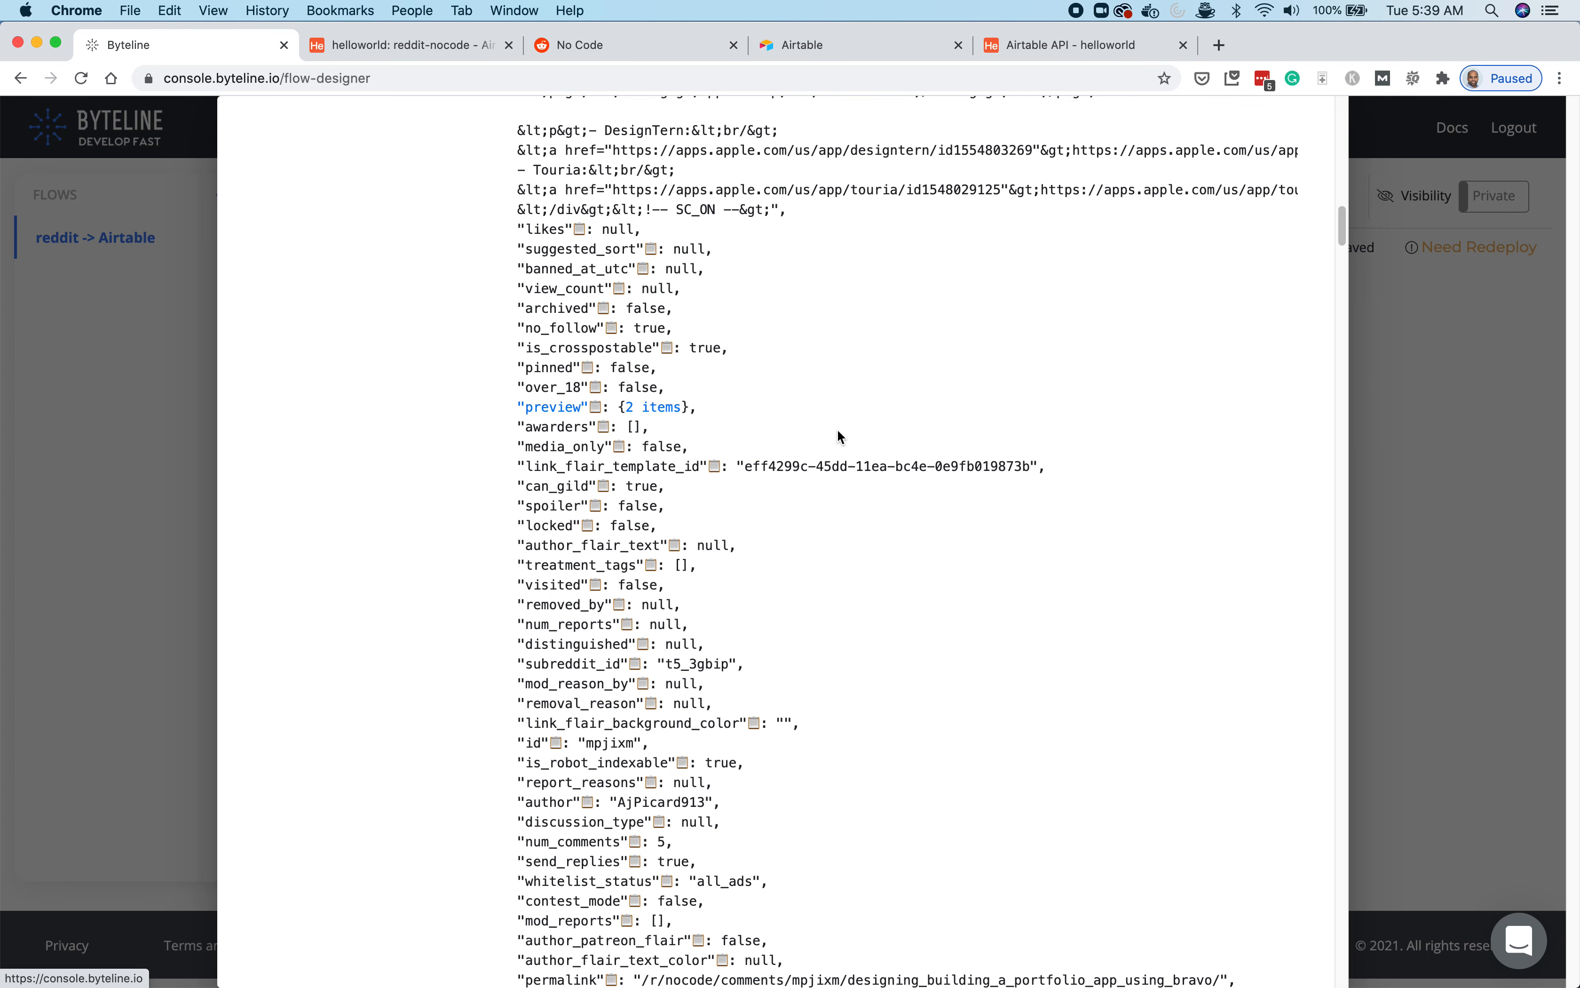
pyautogui.scroll(20, 879, 588)
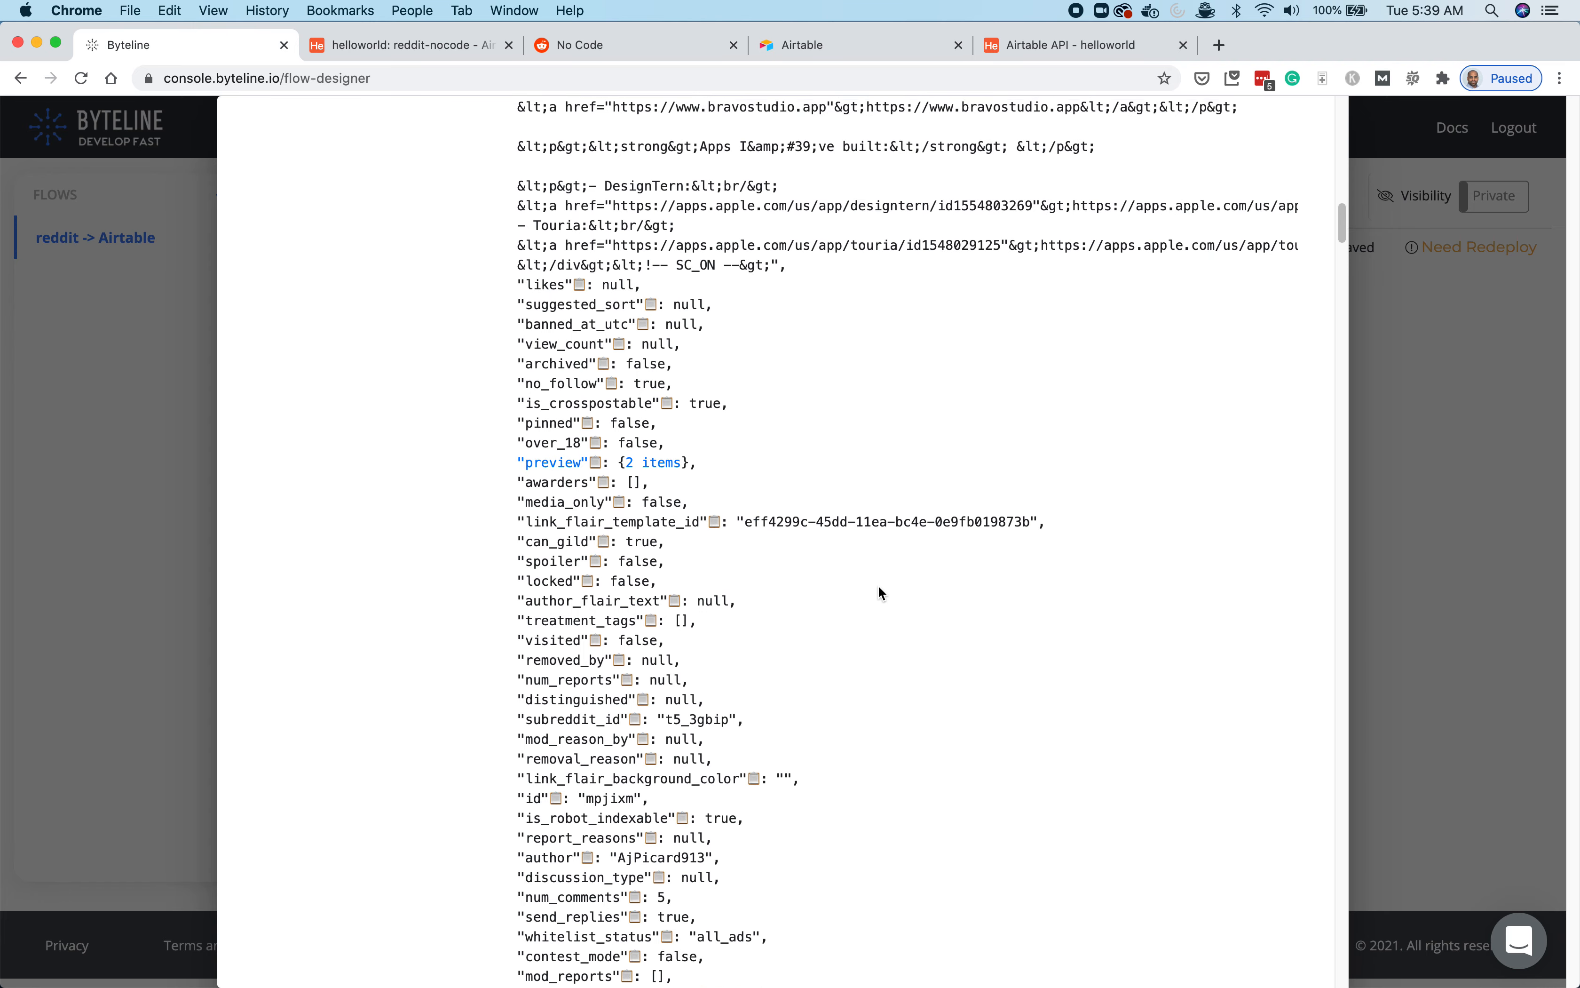
pyautogui.scroll(20, 1014, 594)
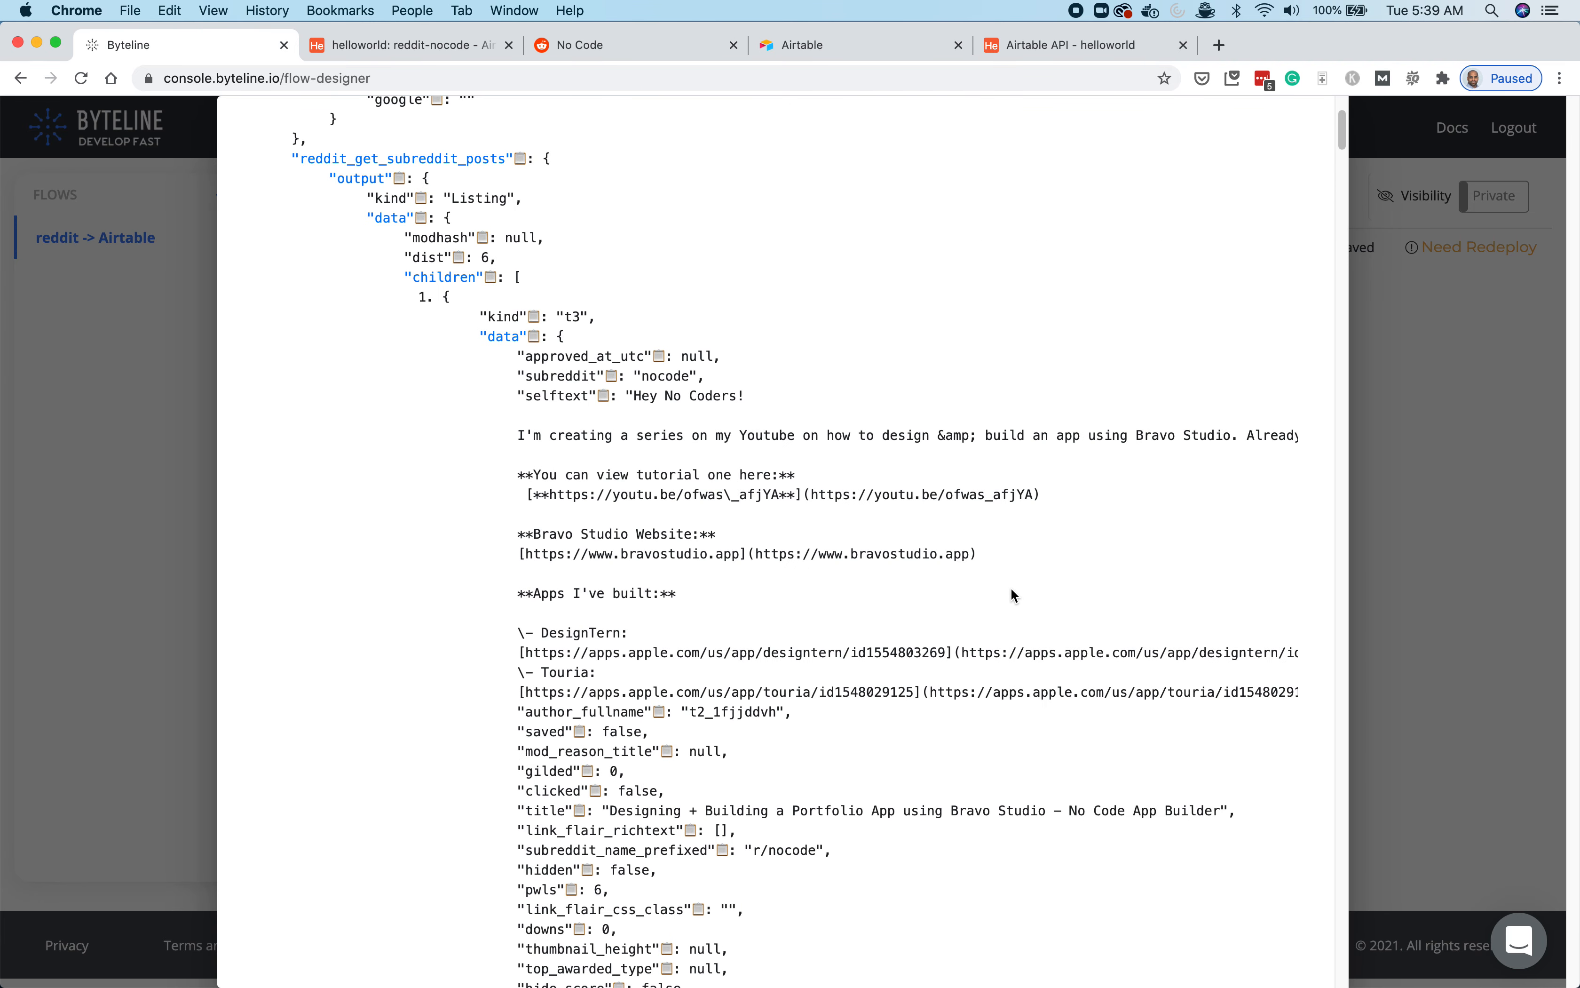
pyautogui.scroll(-7, 1014, 594)
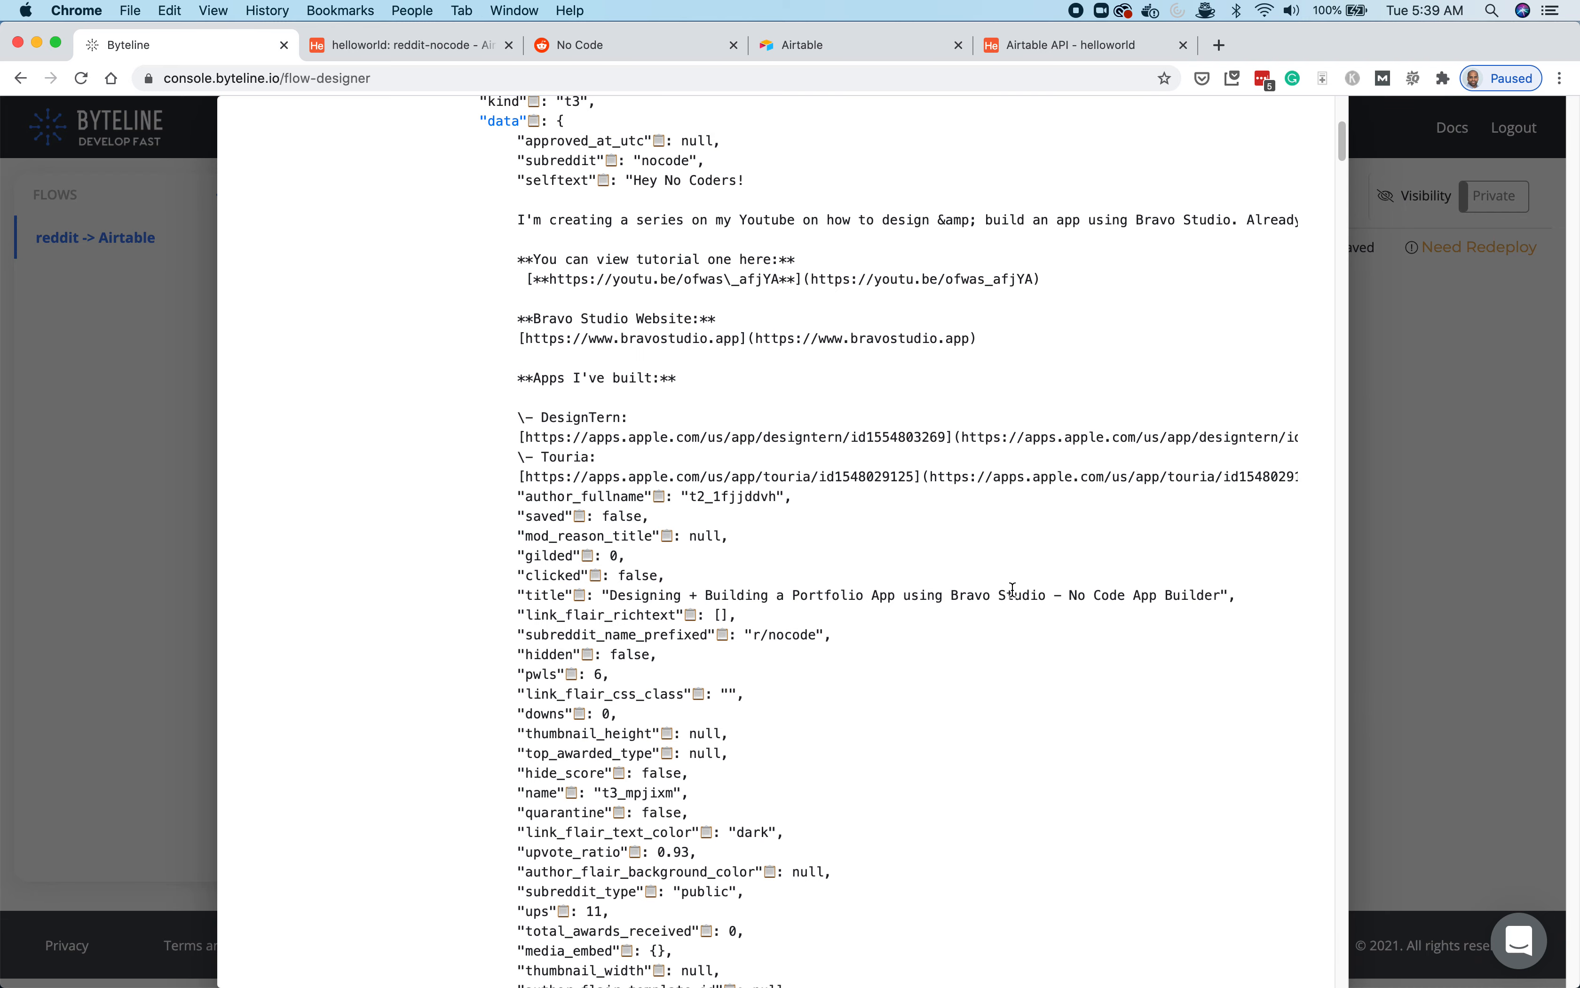
pyautogui.click(583, 596)
# - Set the value of the Name field to @.data.title in the Airtable field mappings
pyautogui.click(727, 745)
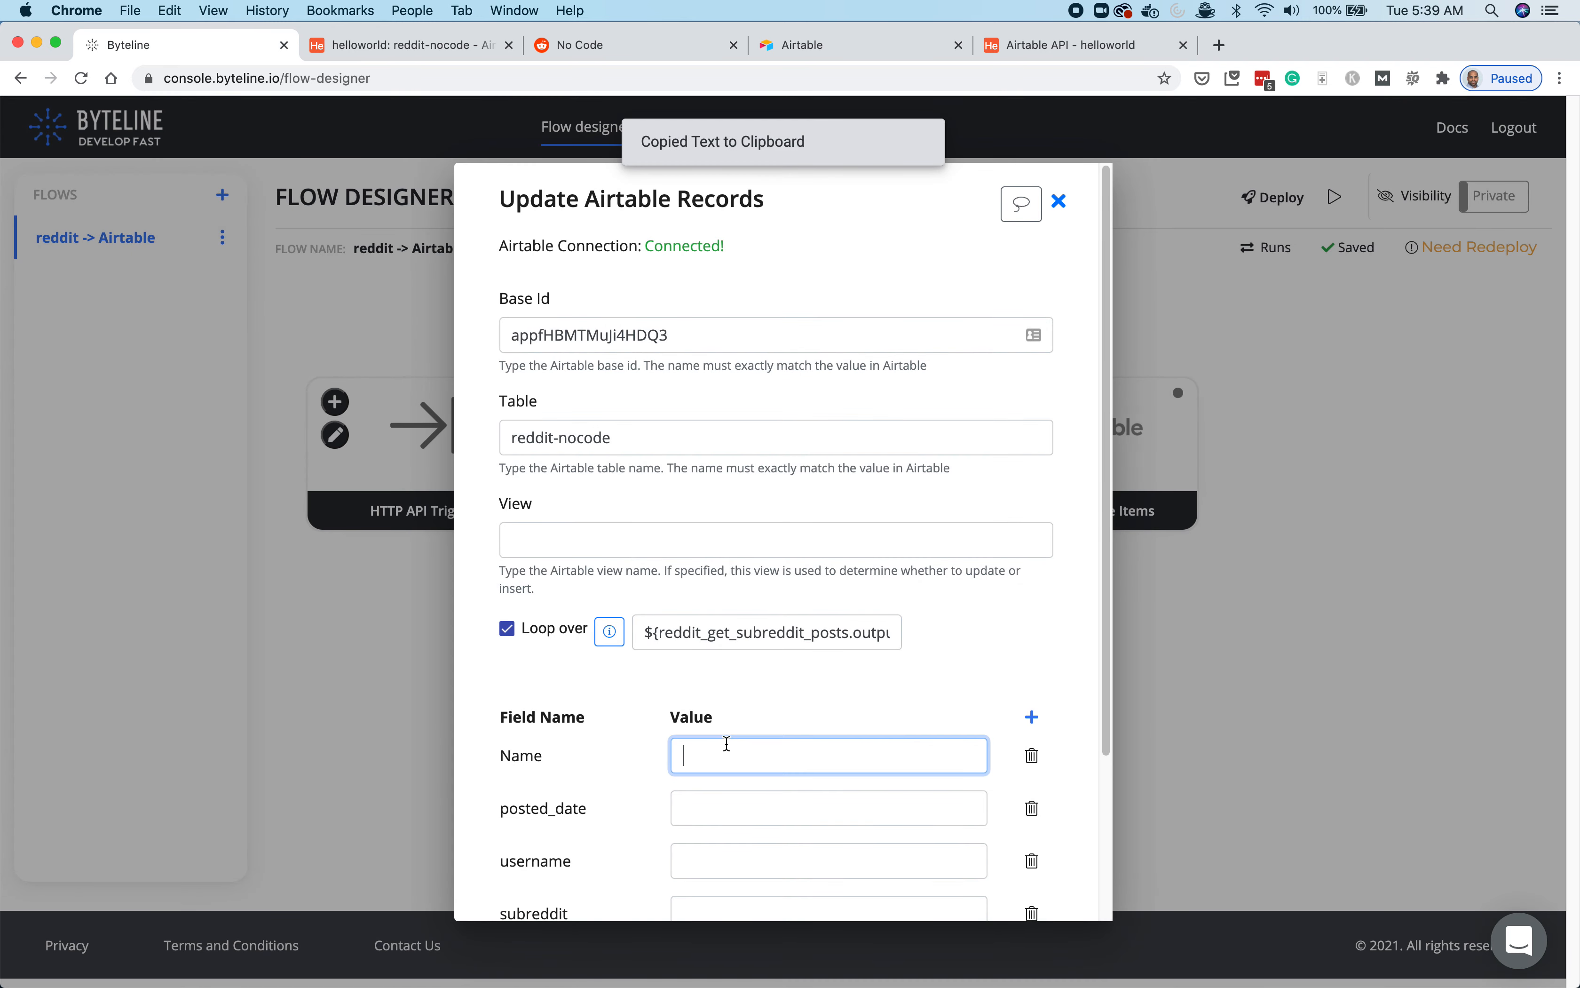
pyautogui.press('super+v')
pyautogui.press('Tab')
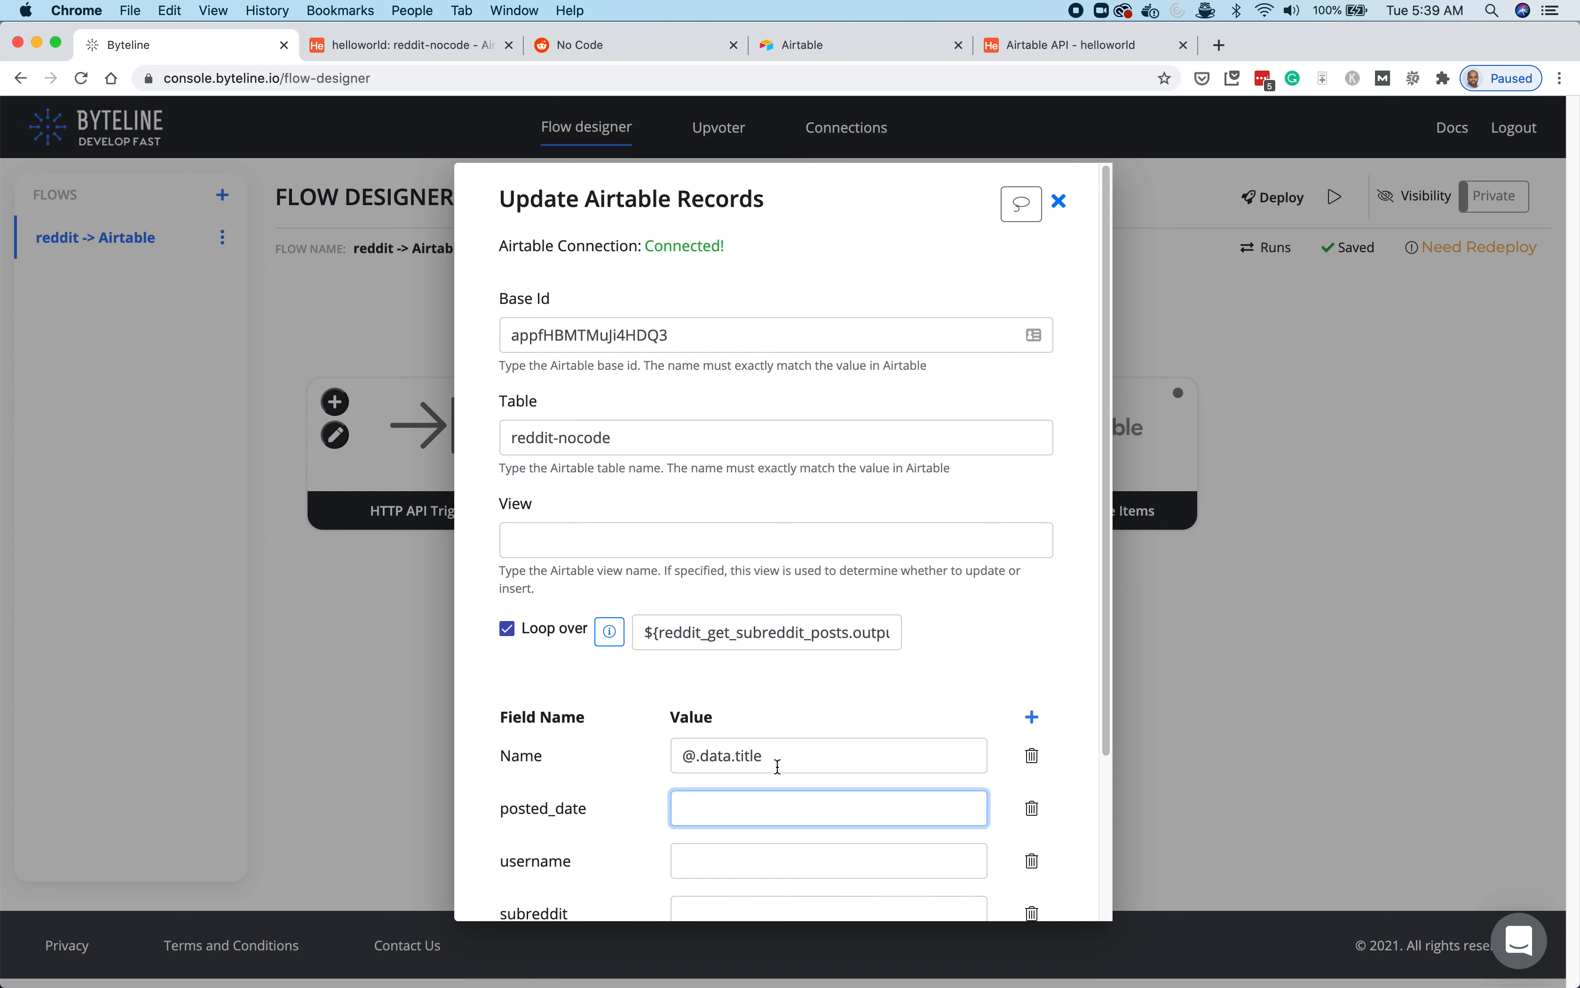
# - Examine the loop-relative path mapped to the Name field, including its leading @ sign
pyautogui.scroll(-3, 790, 751)
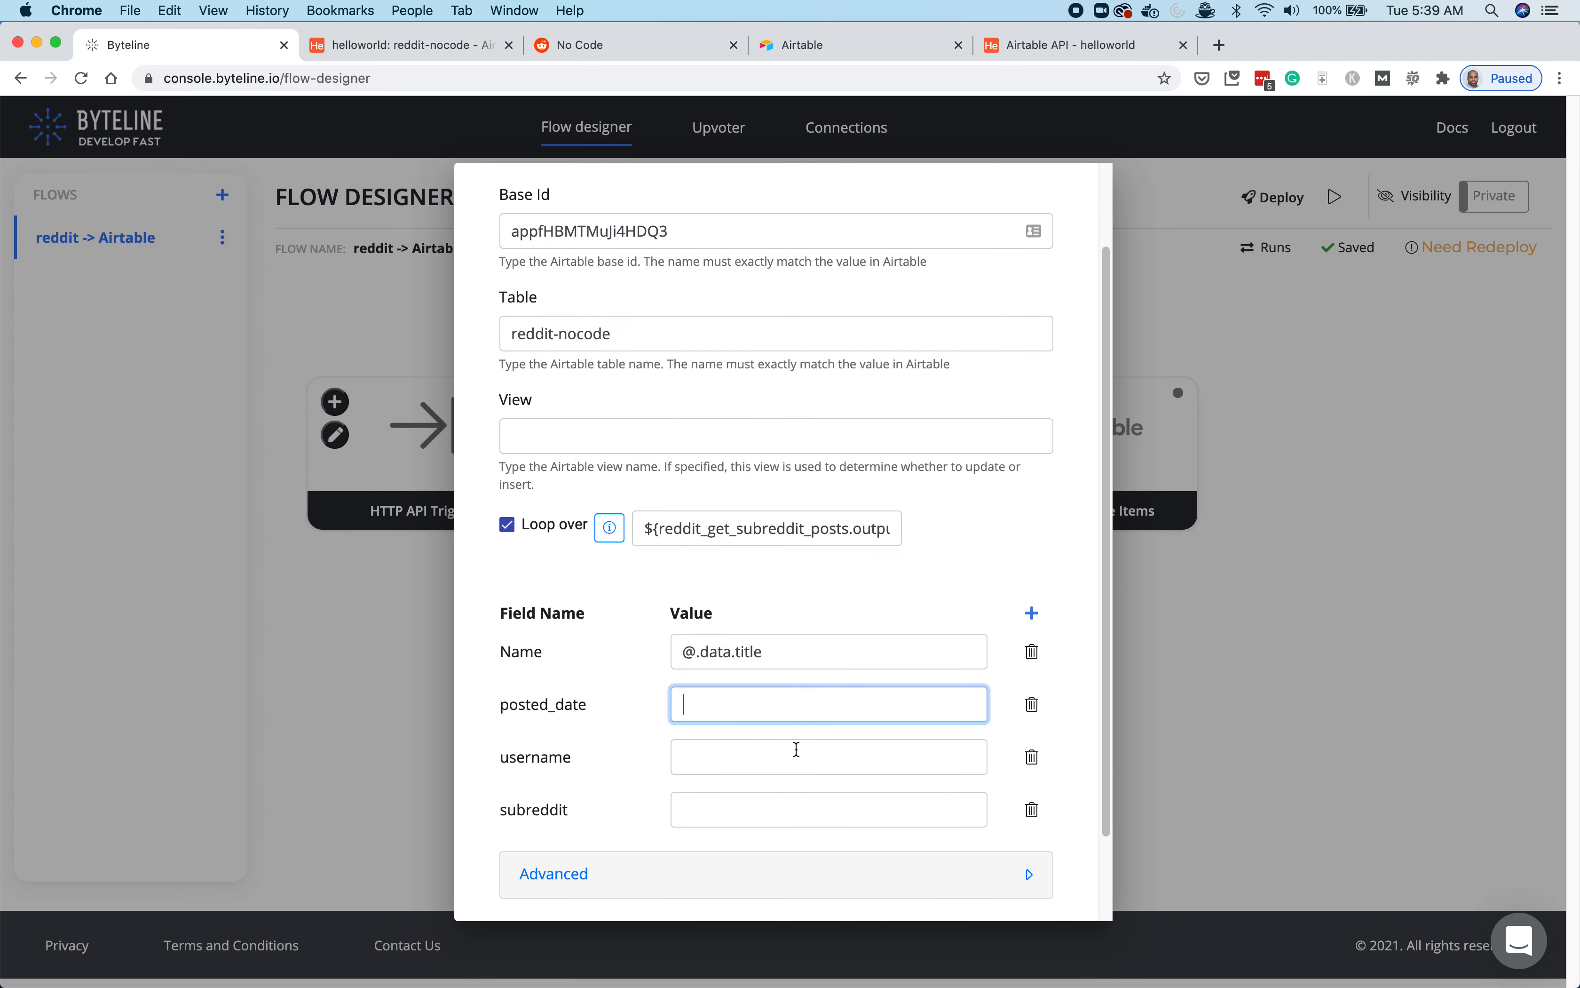
pyautogui.click(770, 650)
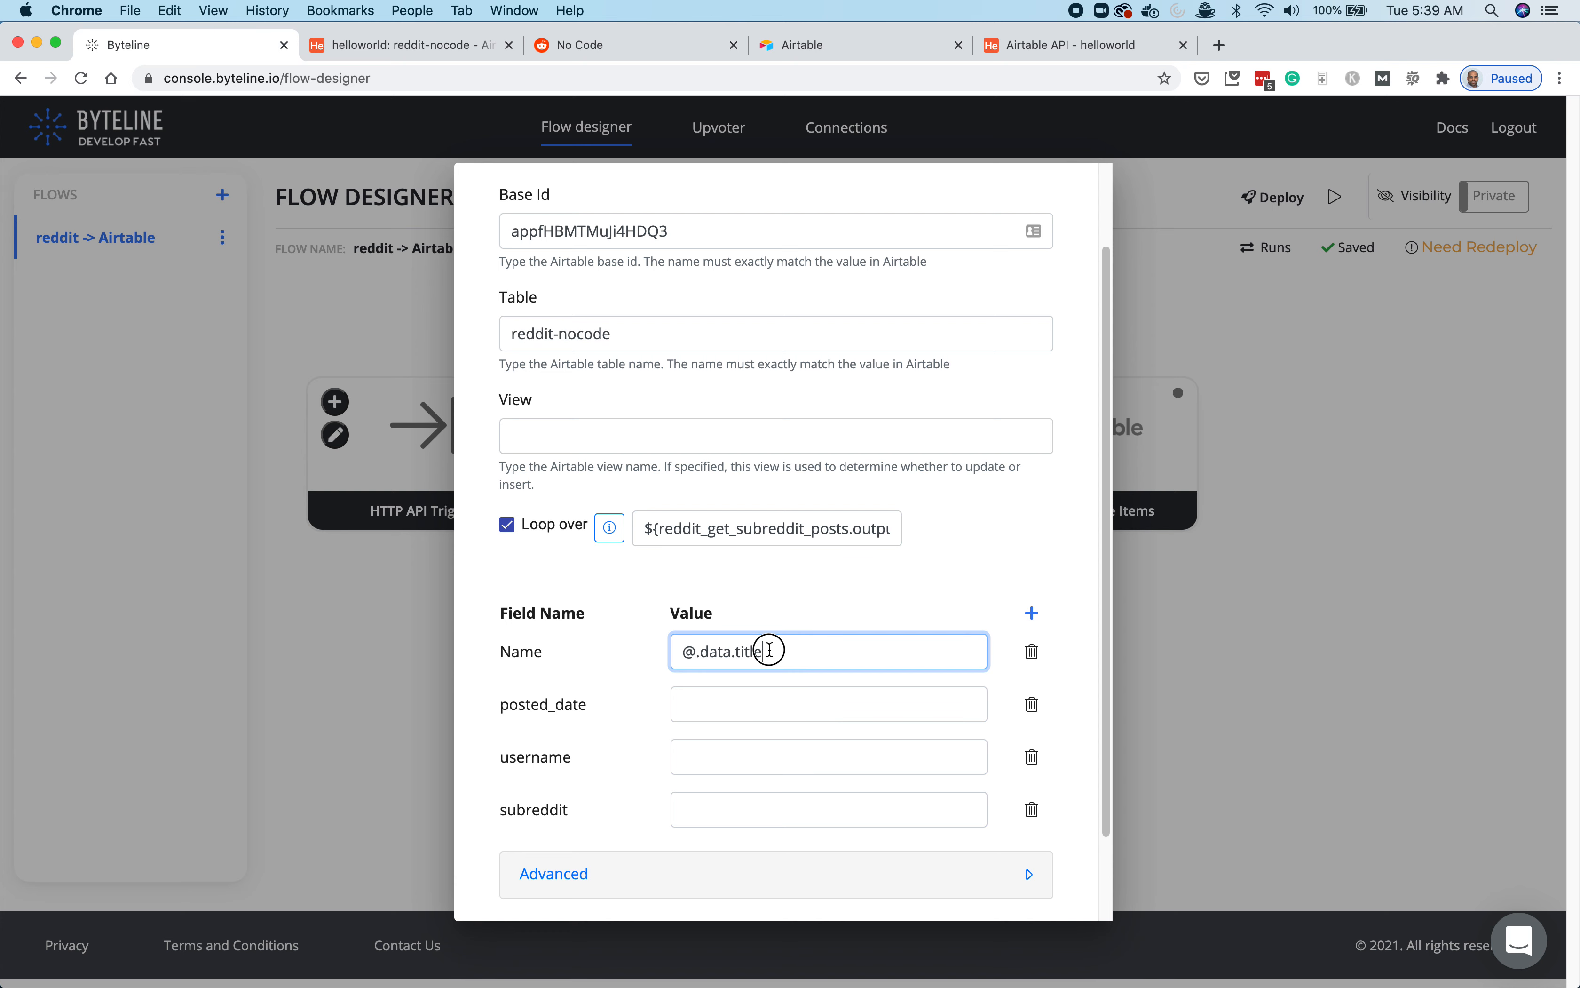
pyautogui.moveTo(770, 650); pyautogui.dragTo(672, 650)
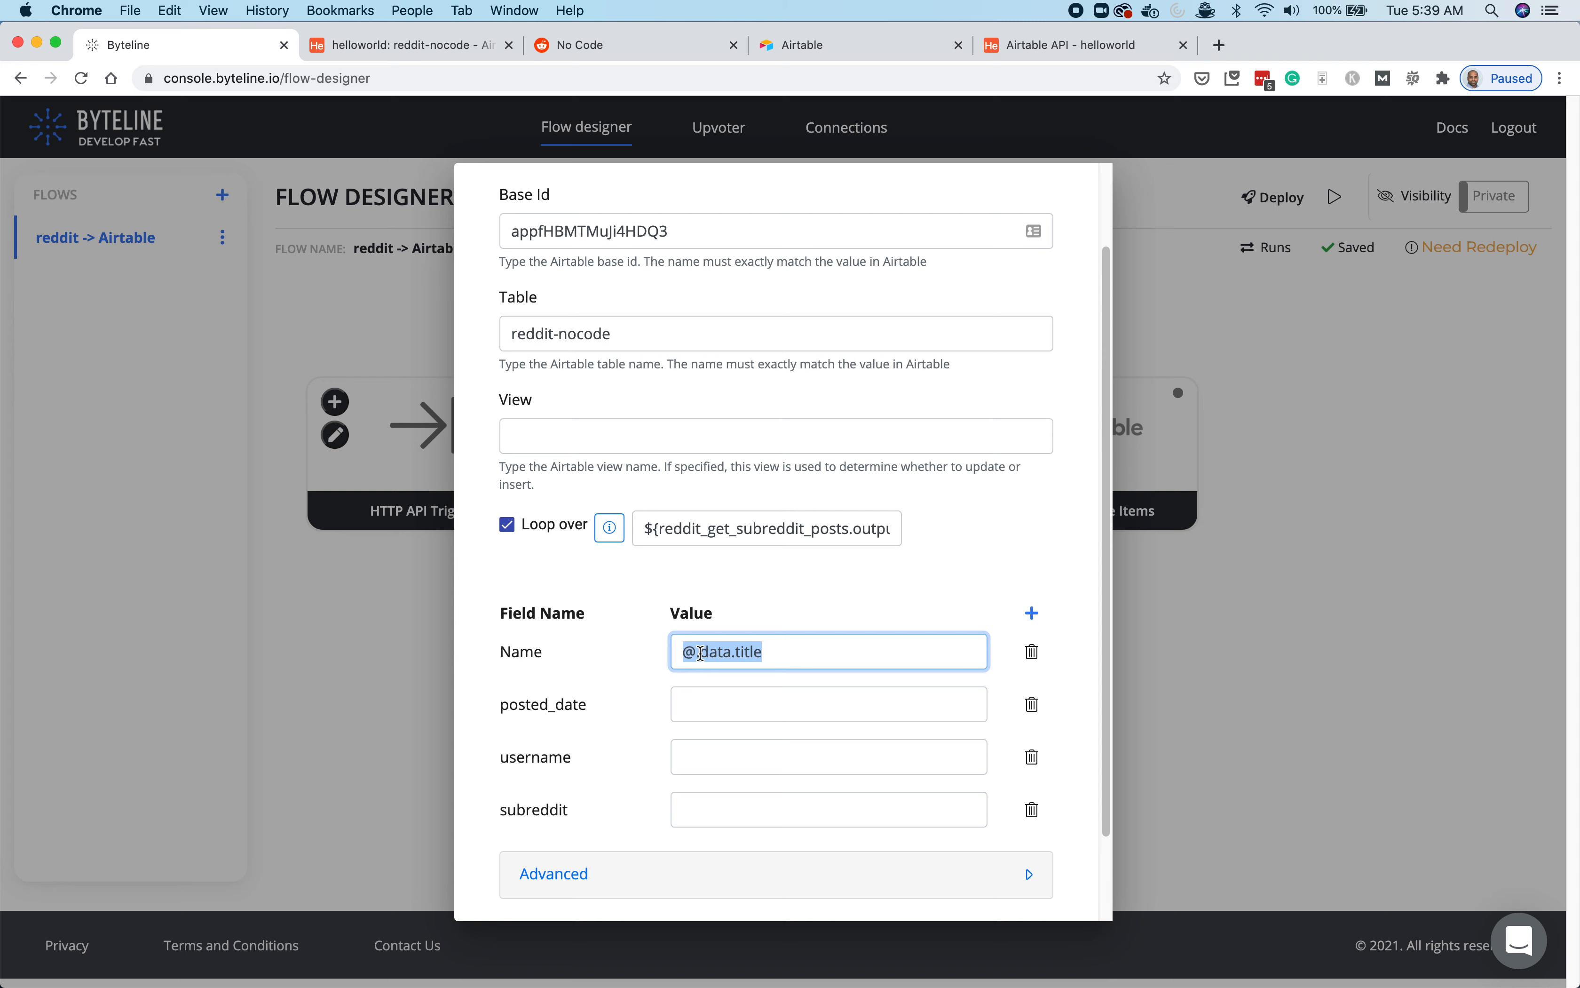
pyautogui.click(850, 657)
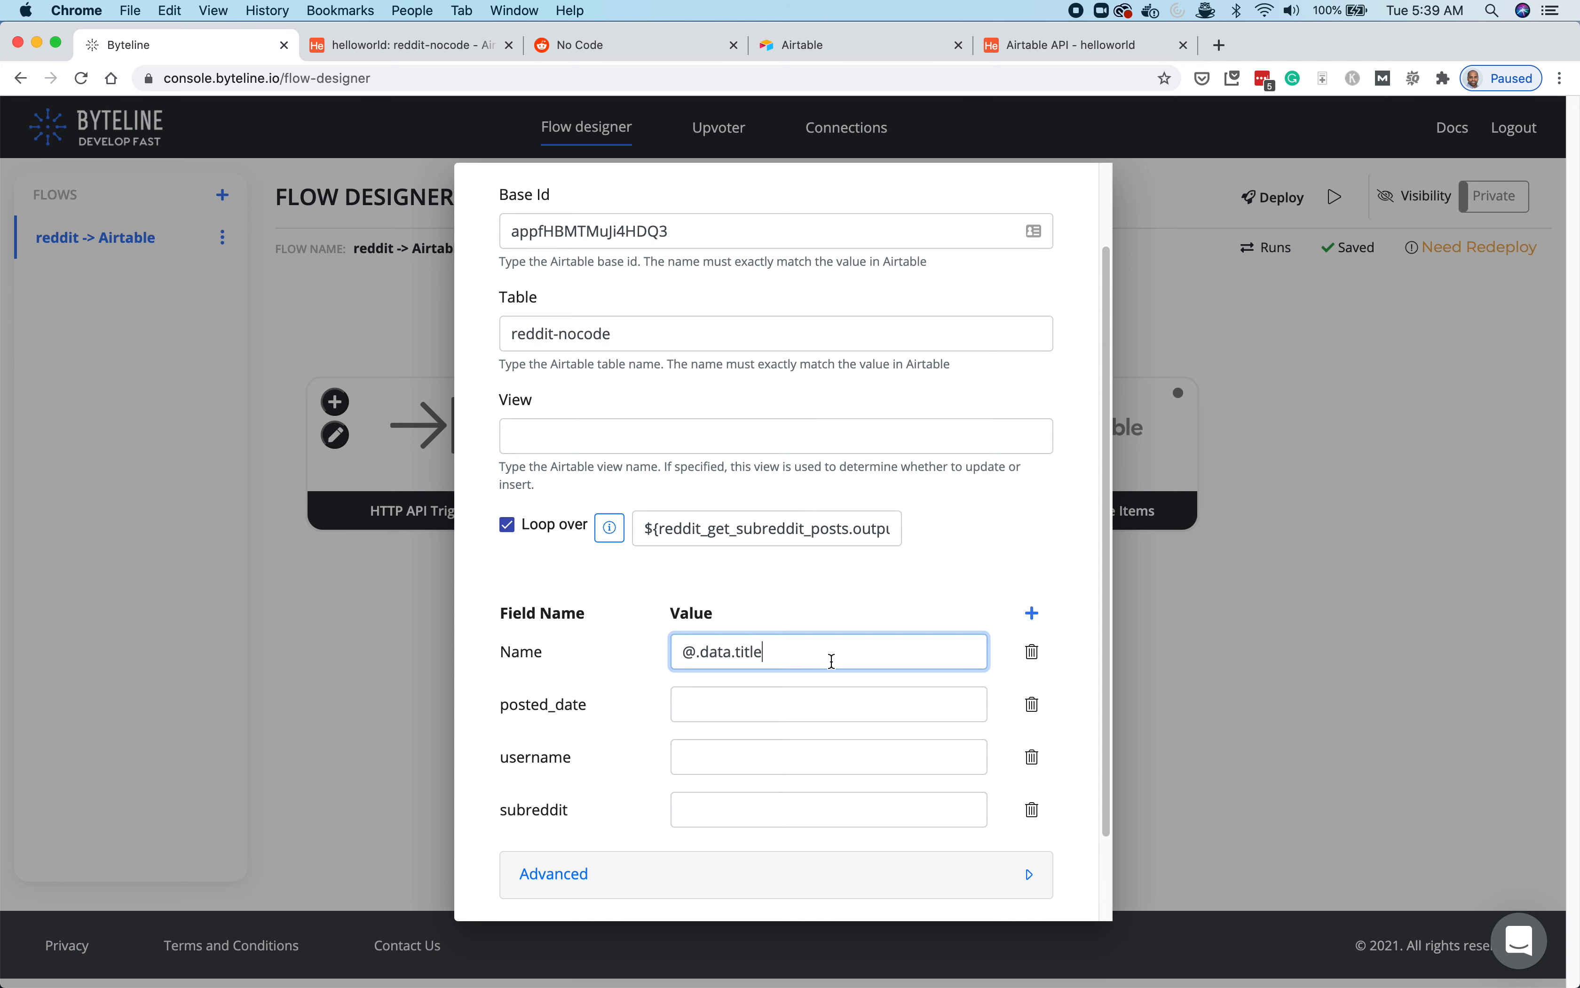
pyautogui.click(683, 652)
pyautogui.moveTo(683, 652); pyautogui.dragTo(701, 653)
pyautogui.click(764, 653)
# - Copy the path of the first post's created_utc from the flow variables, collapsing the preview object on the way
pyautogui.scroll(2, 751, 690)
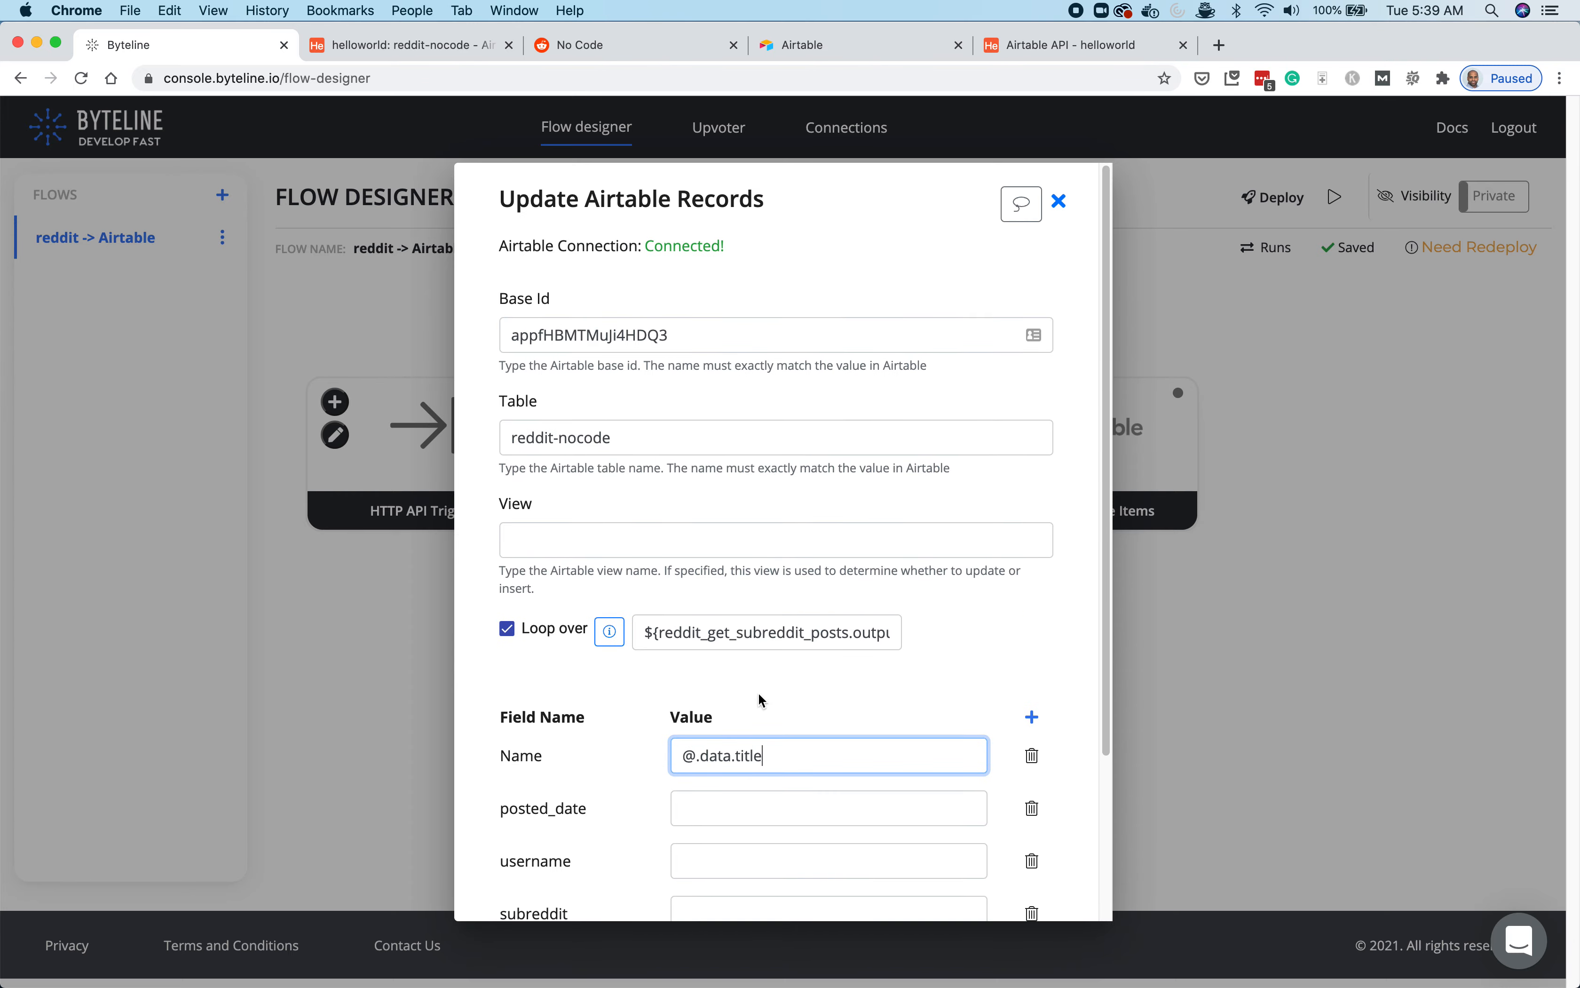
pyautogui.click(1022, 204)
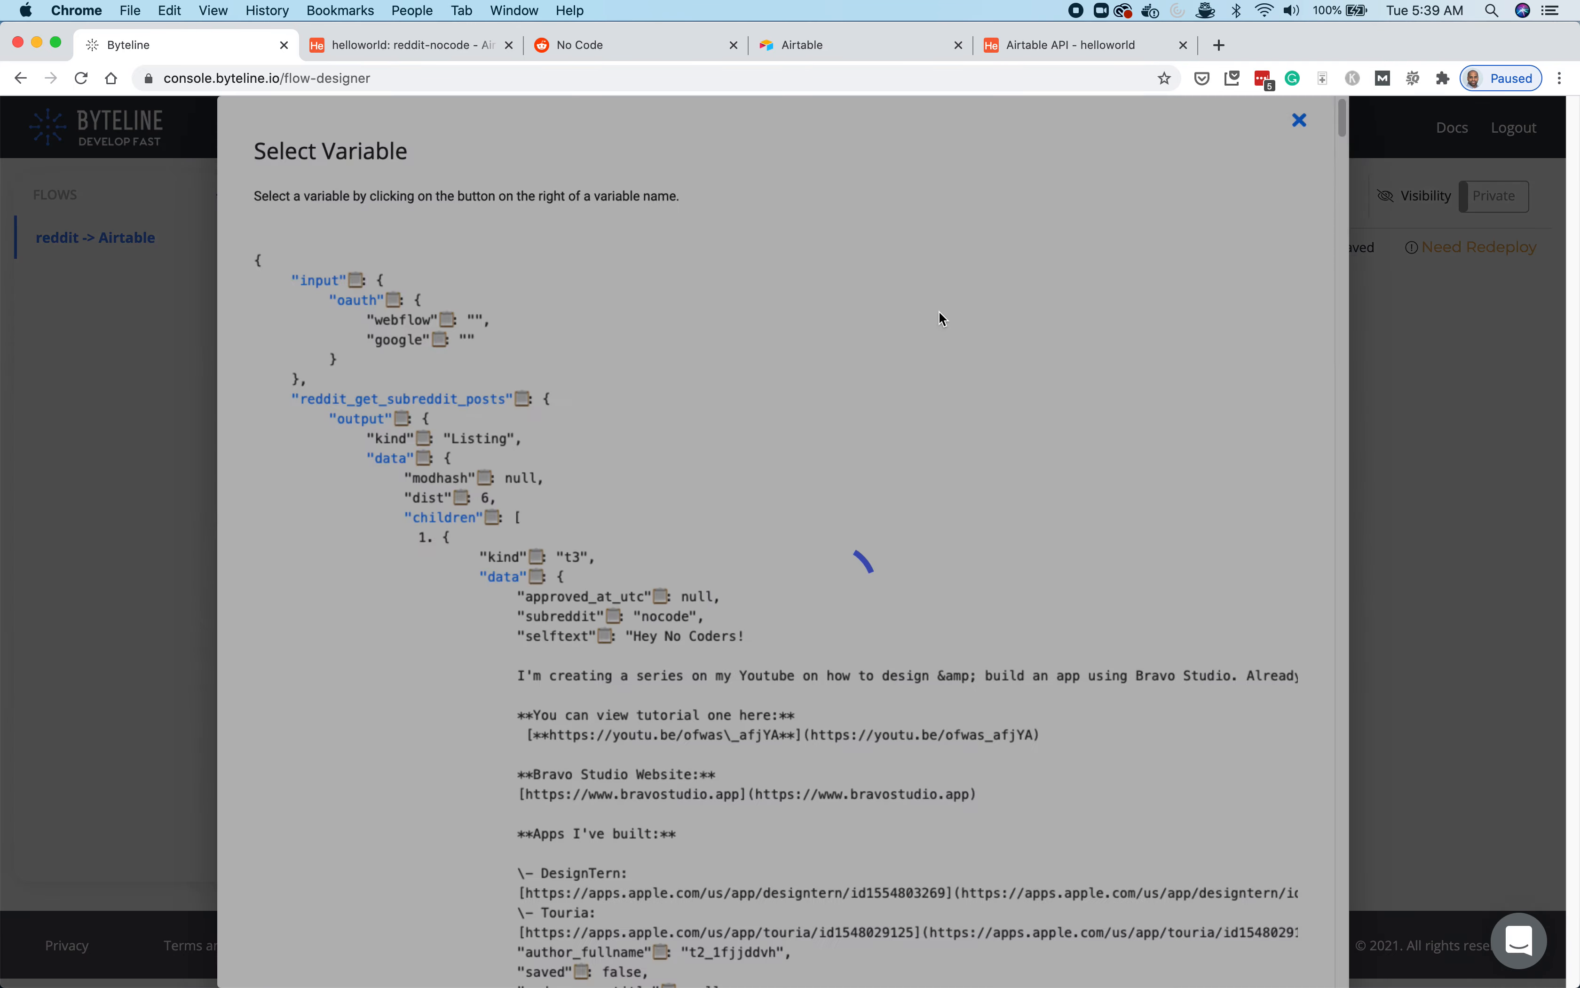
pyautogui.scroll(-10, 861, 594)
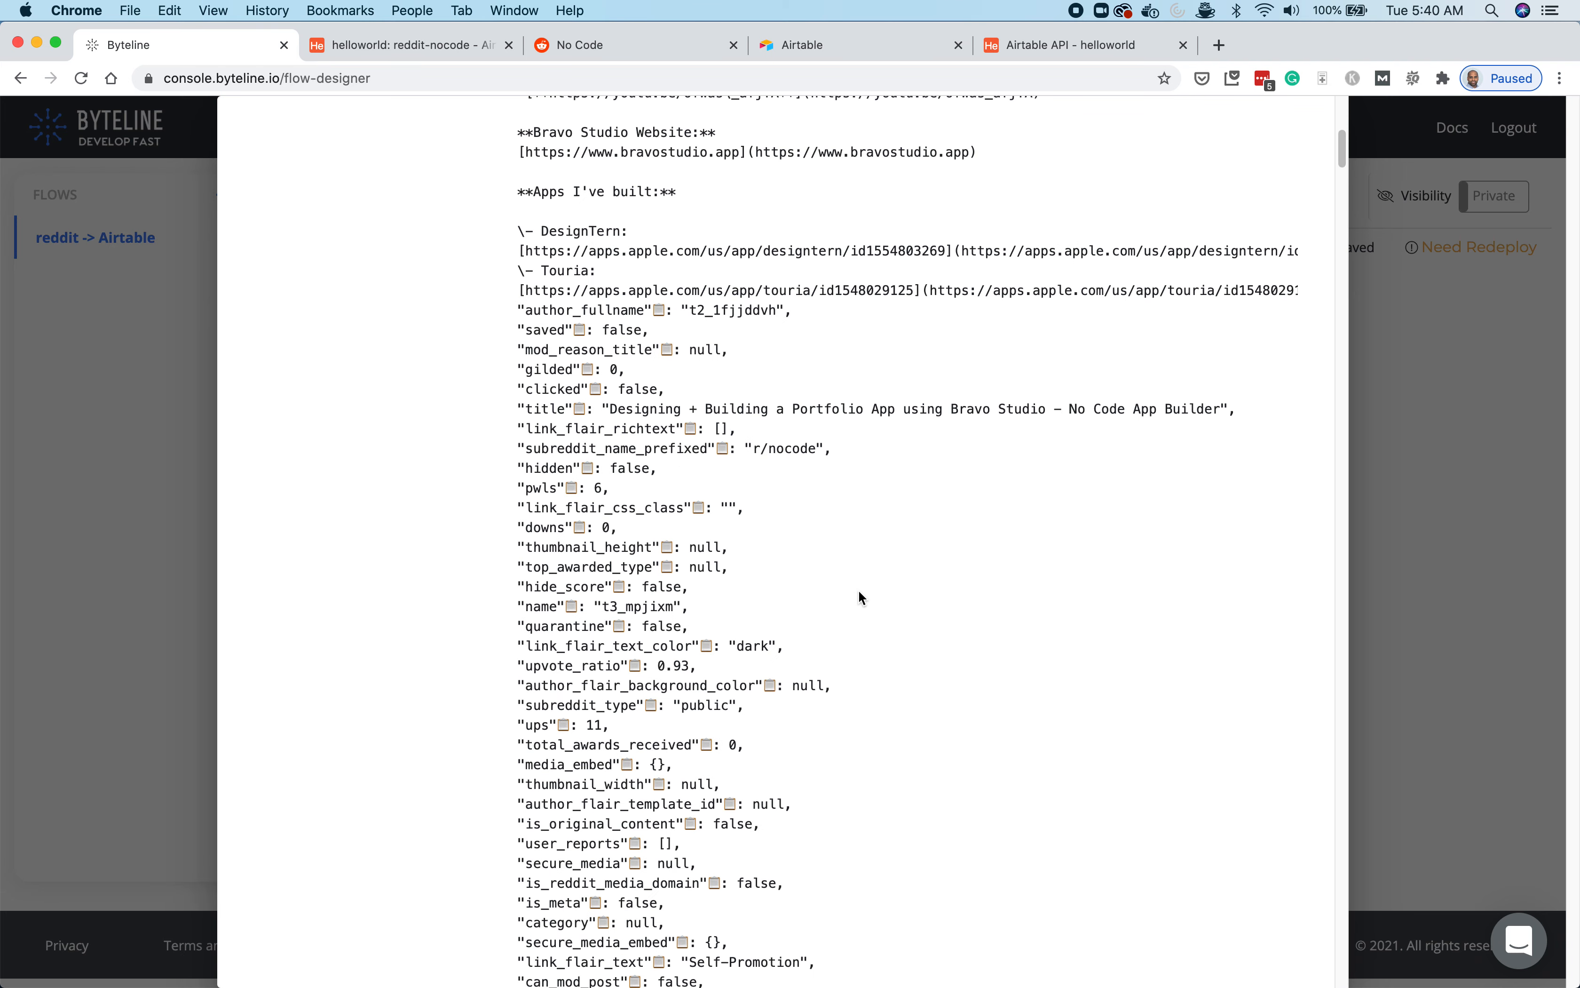
pyautogui.scroll(-6, 859, 596)
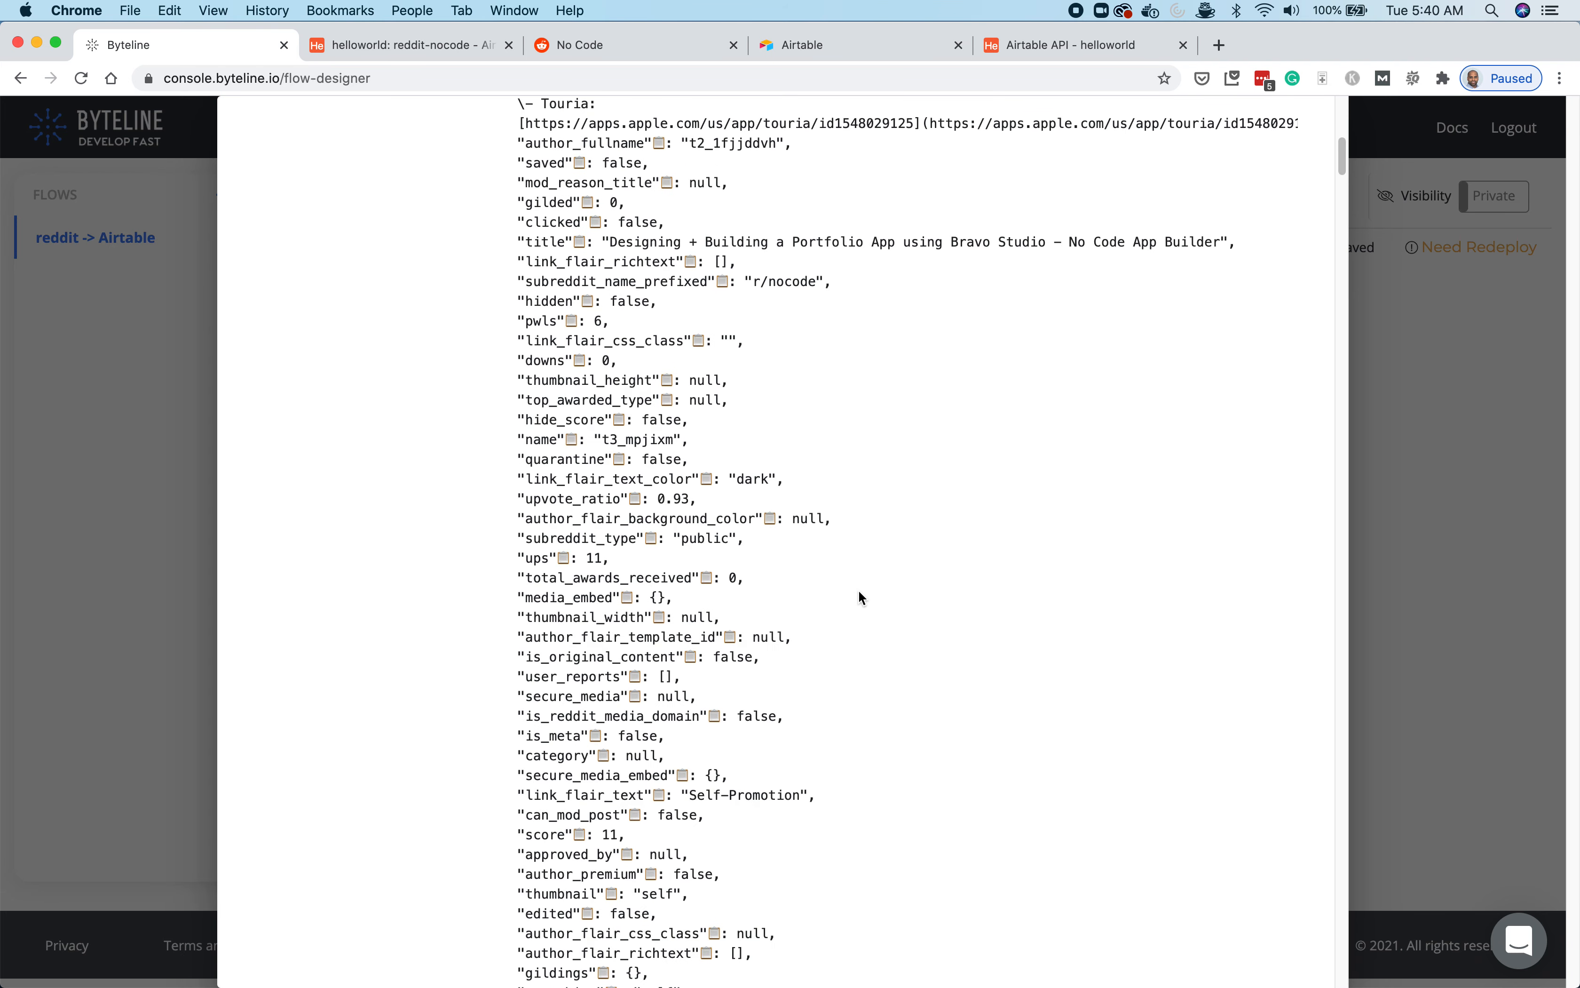
pyautogui.scroll(-4, 862, 598)
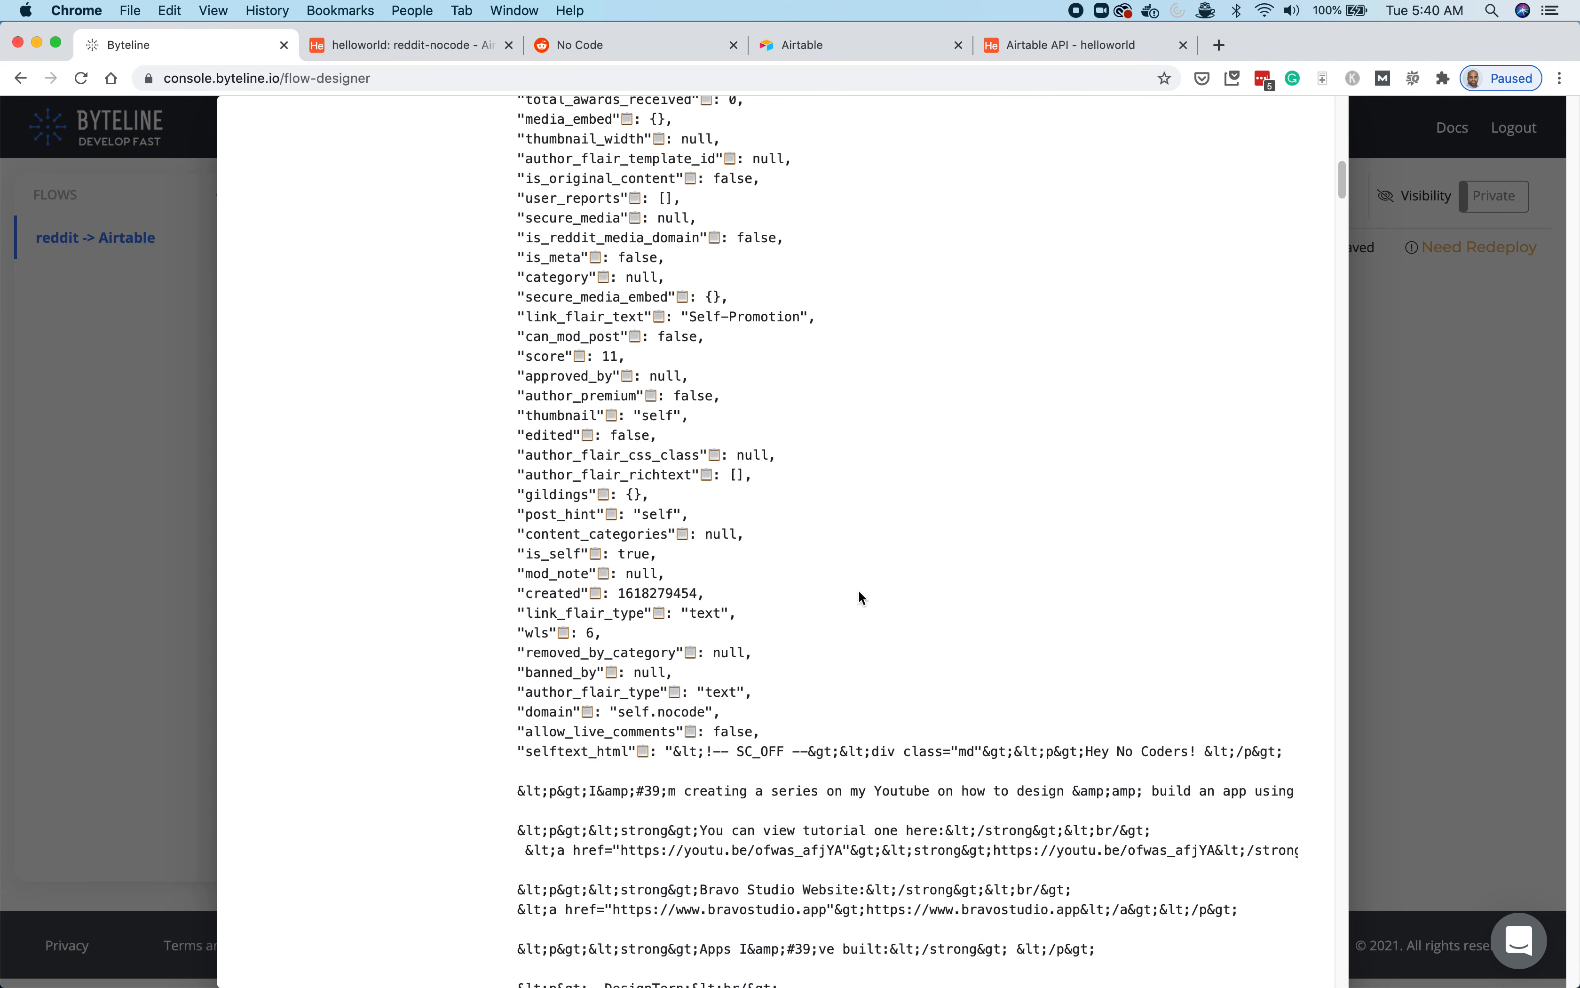
pyautogui.scroll(-7, 858, 590)
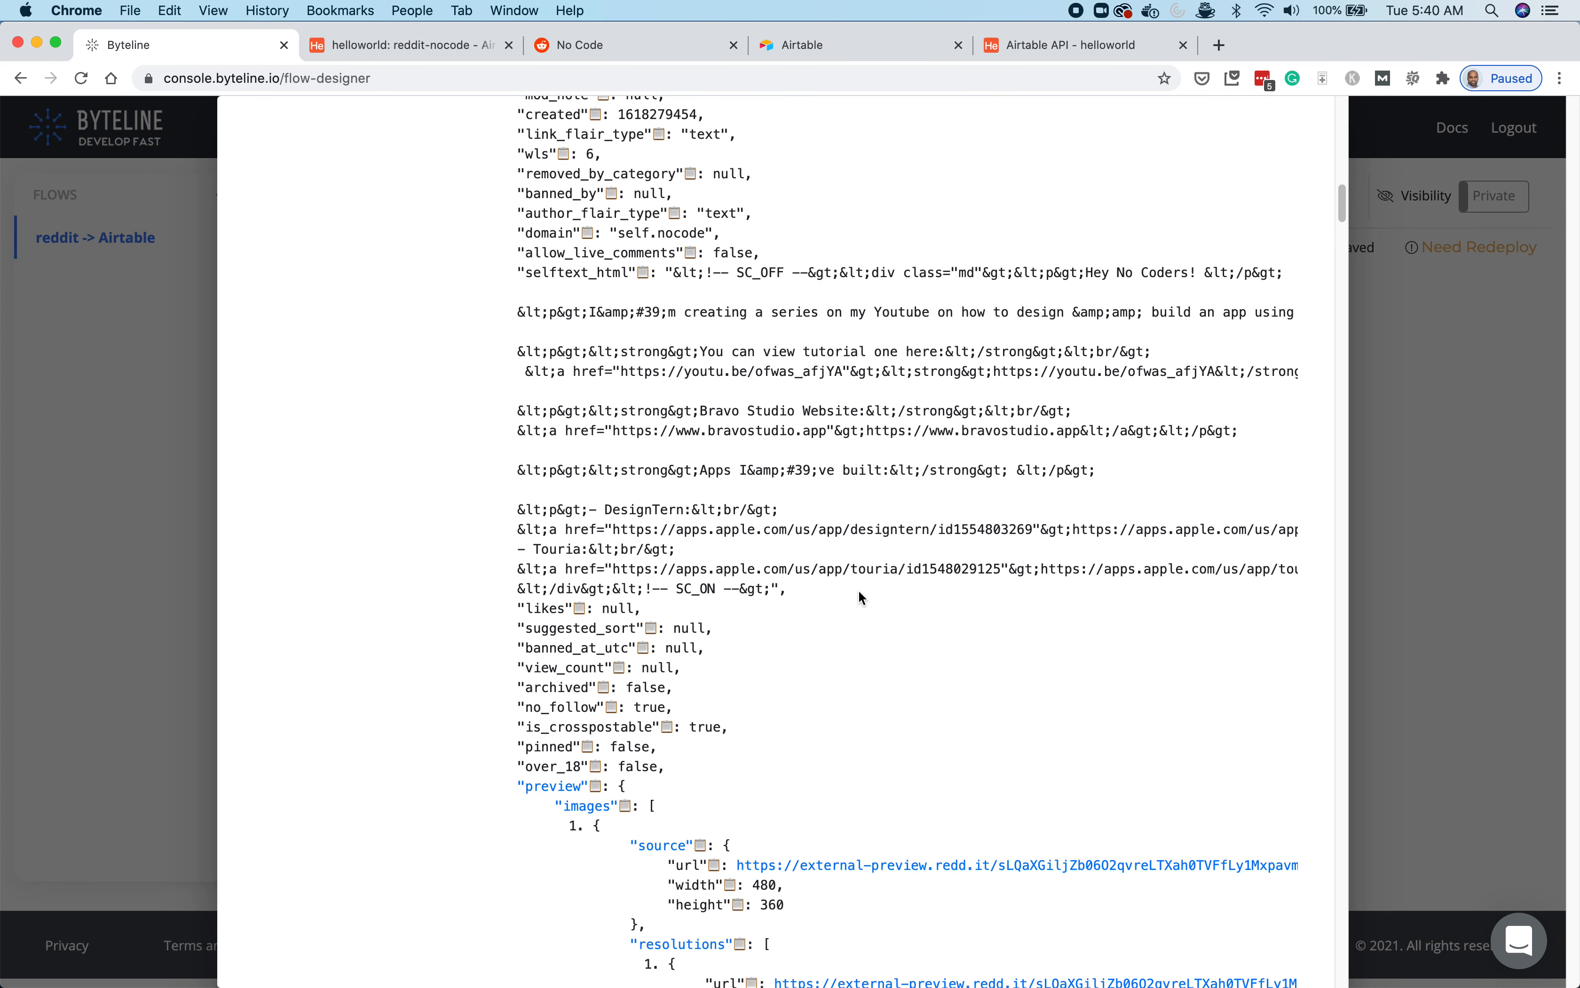
pyautogui.click(554, 786)
pyautogui.scroll(-2, 894, 705)
pyautogui.scroll(-2, 904, 705)
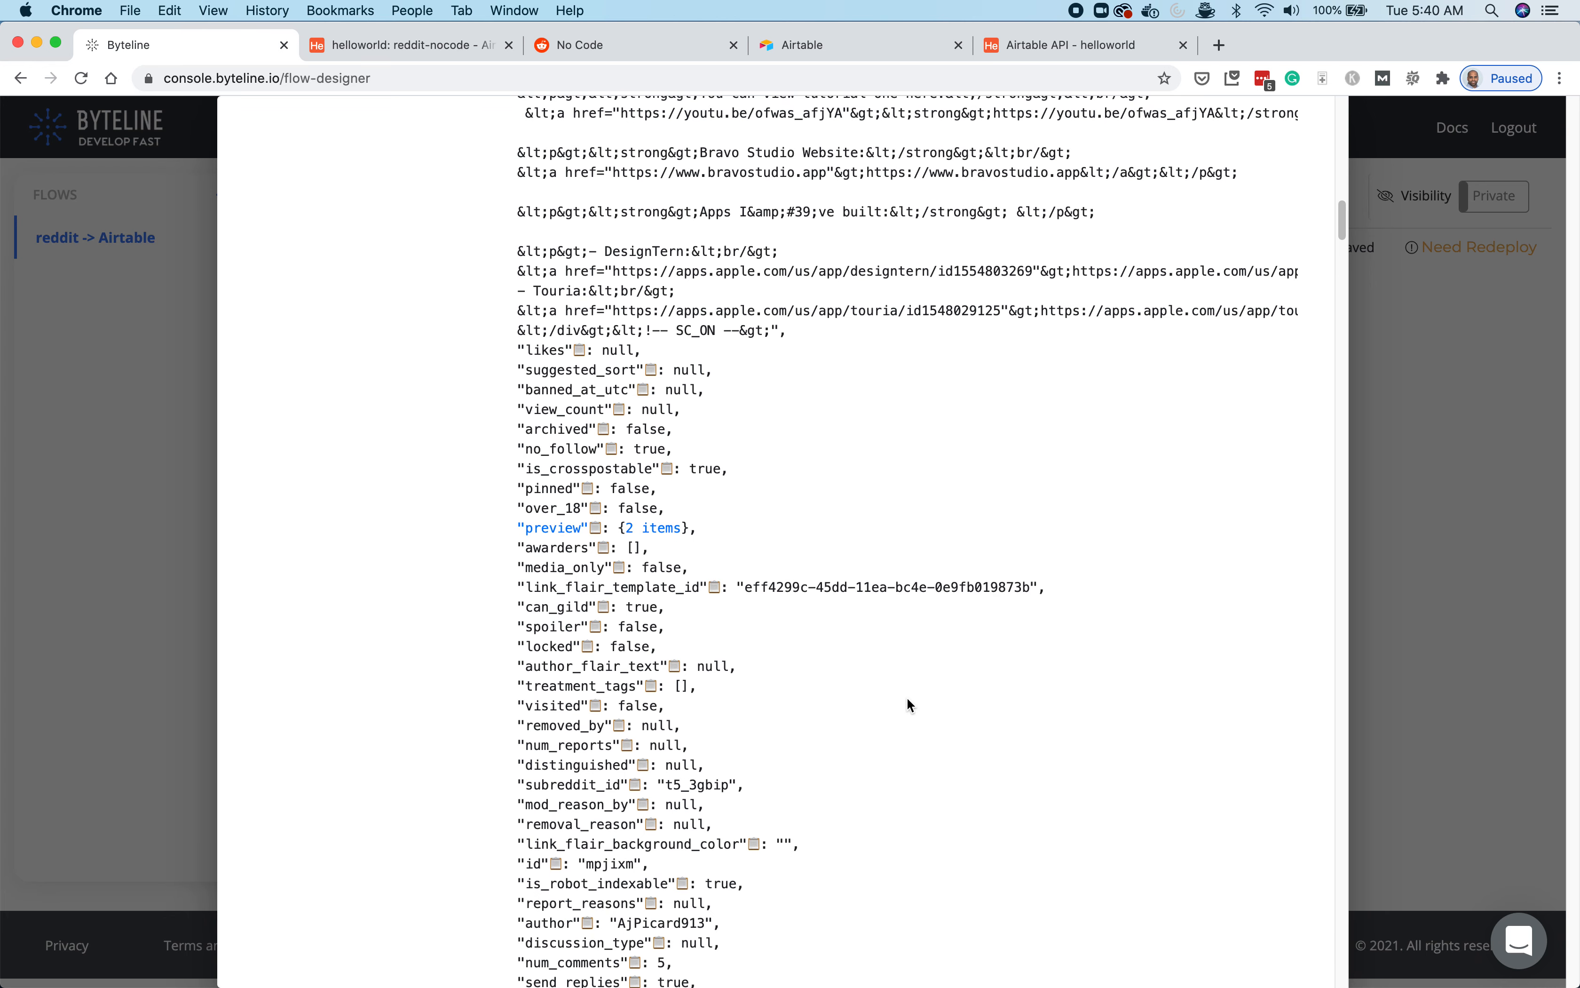
pyautogui.scroll(-6, 911, 705)
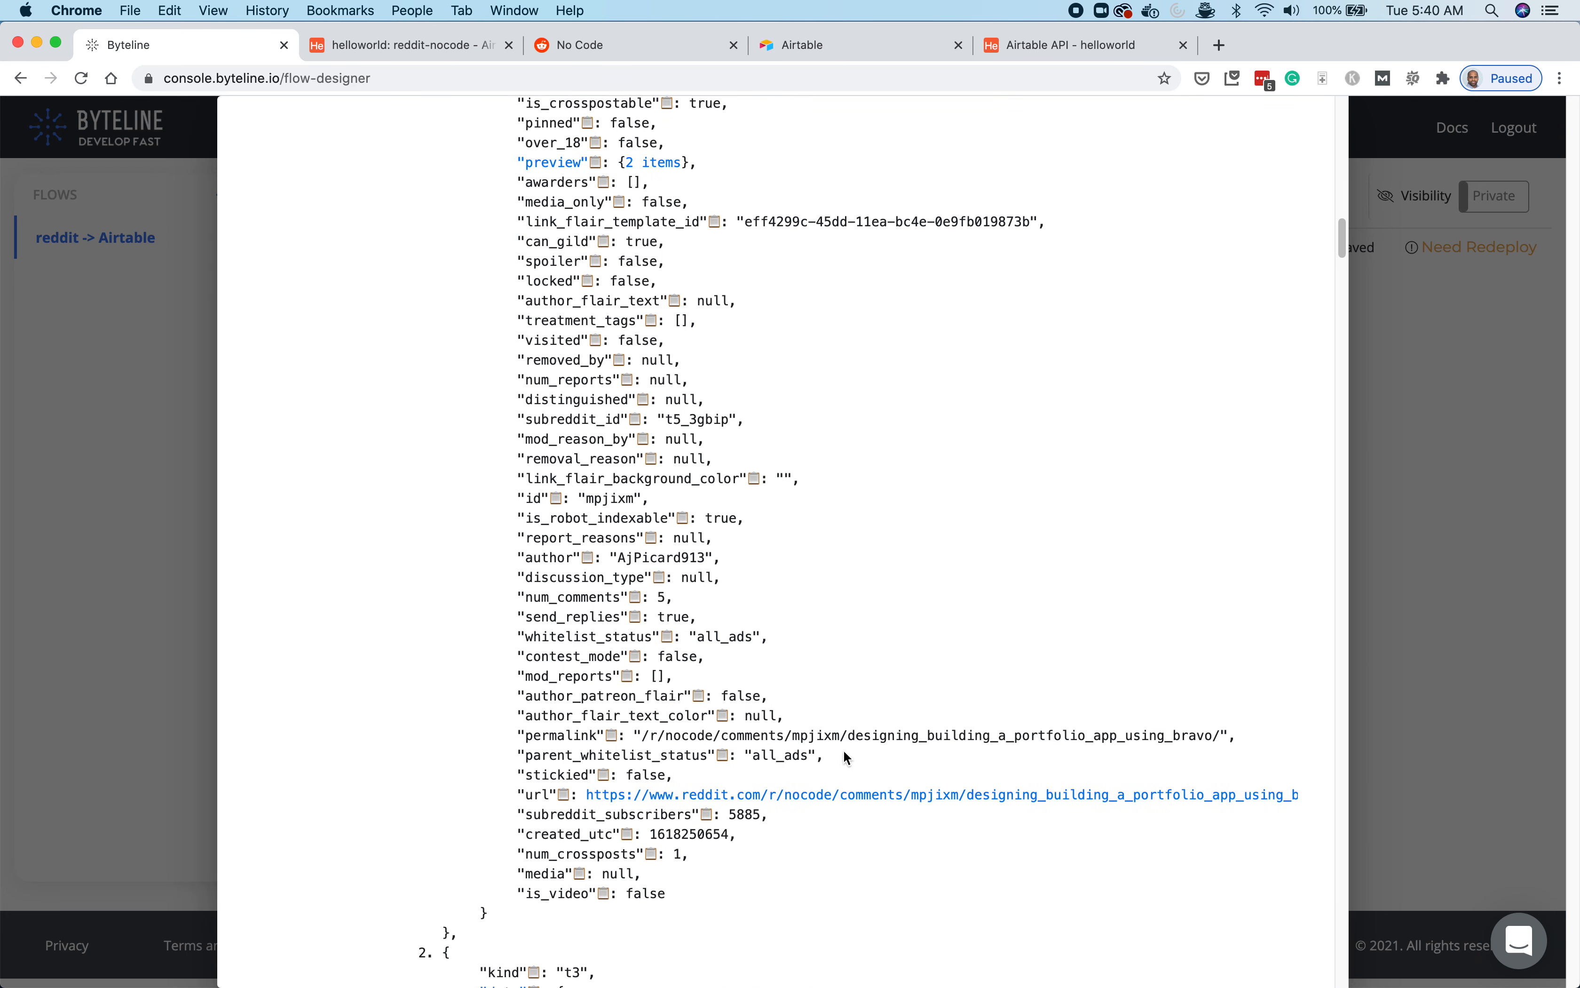
pyautogui.click(629, 836)
# - Set the value of the posted_date field to @.data.created_utc|datetime
pyautogui.click(773, 812)
pyautogui.press('super+v')
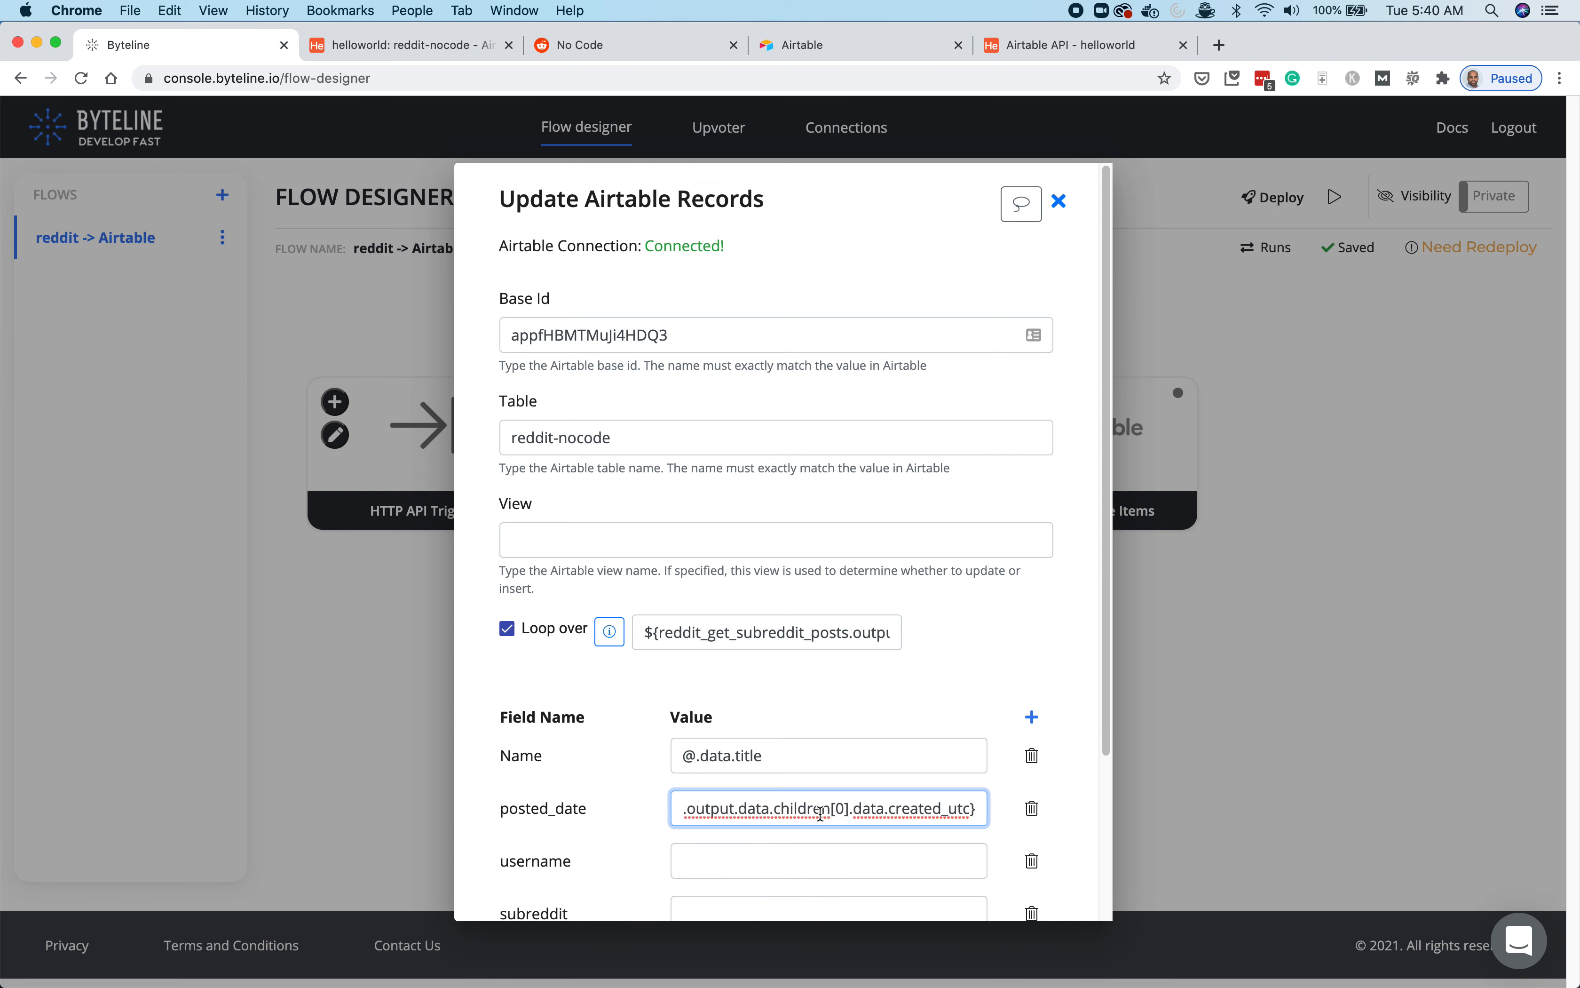
pyautogui.click(812, 843)
pyautogui.click(872, 803)
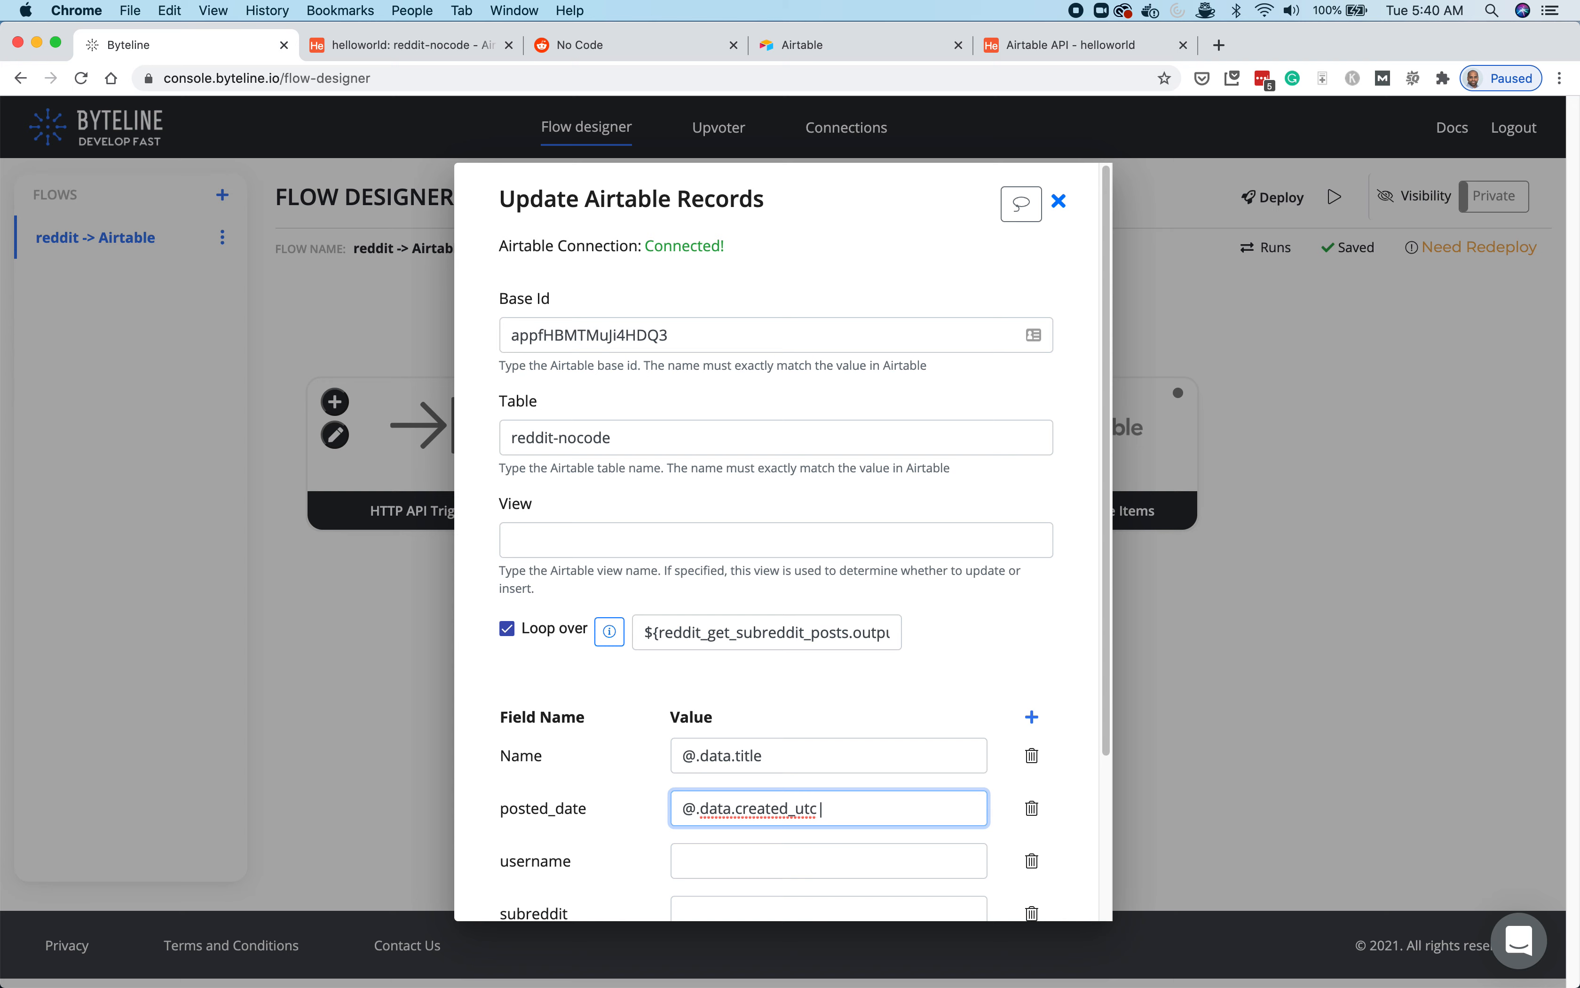
pyautogui.write('dattime')
pyautogui.press('Left')
pyautogui.press('Left')
pyautogui.write('w')
pyautogui.press('BackSpace')
pyautogui.write('e')
pyautogui.moveTo(824, 809); pyautogui.dragTo(906, 808)
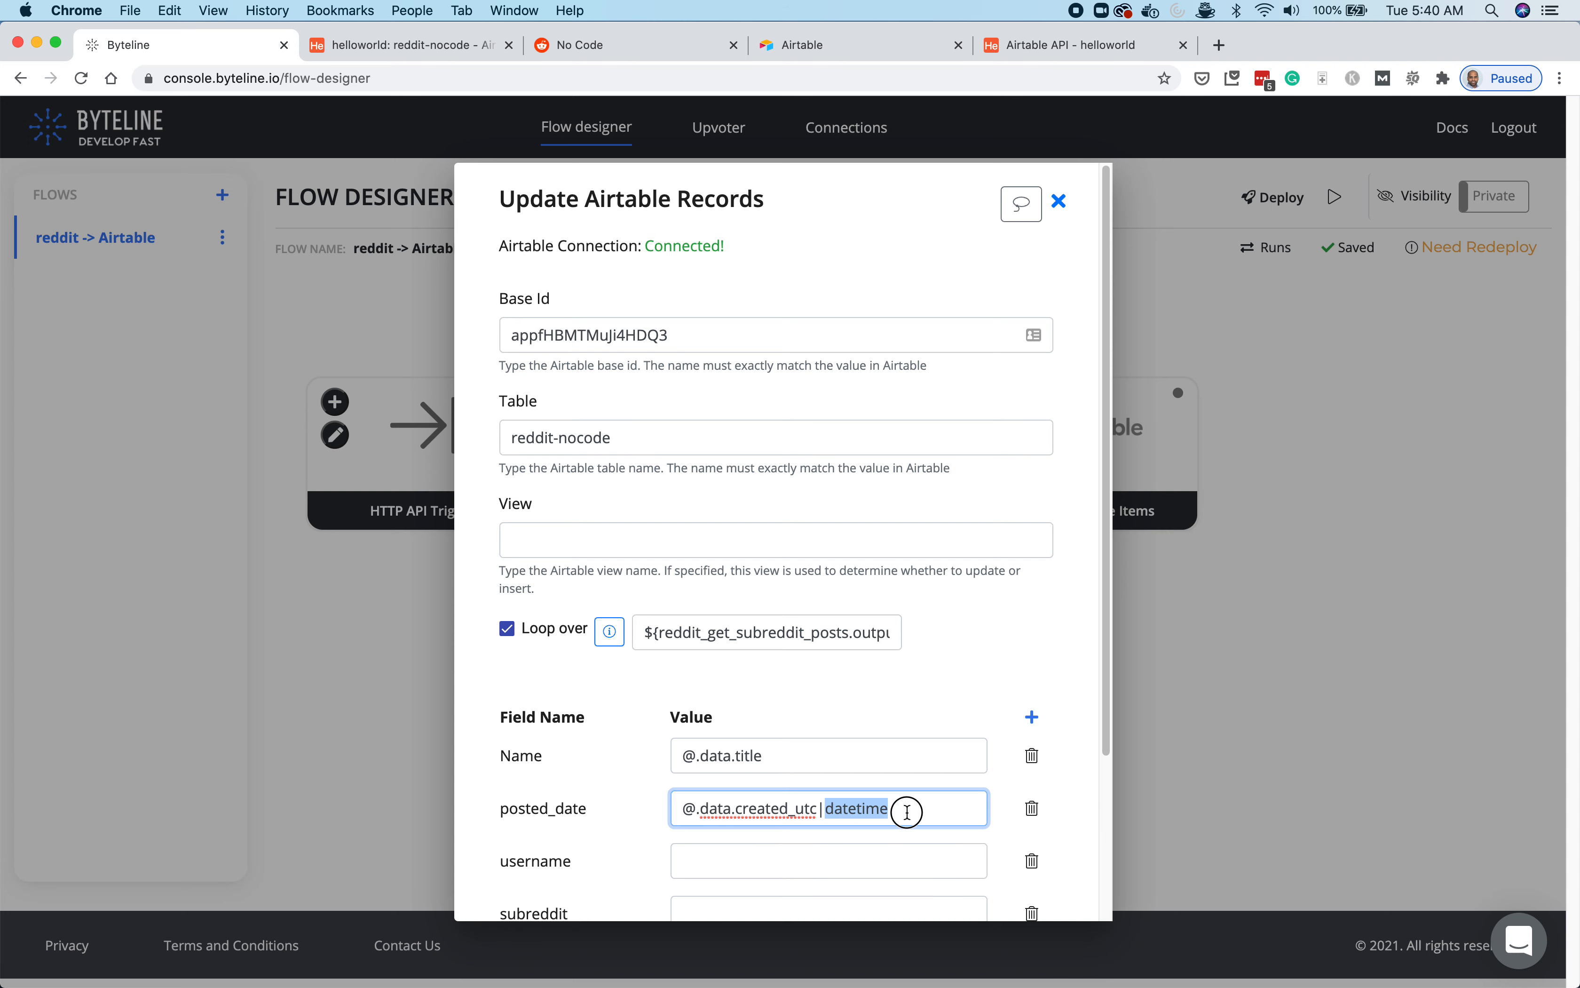
# - Copy the path of the first post's author_fullname from the flow variables and map the username field to @.data.author_fullname
pyautogui.scroll(-1, 908, 809)
pyautogui.scroll(-5, 907, 808)
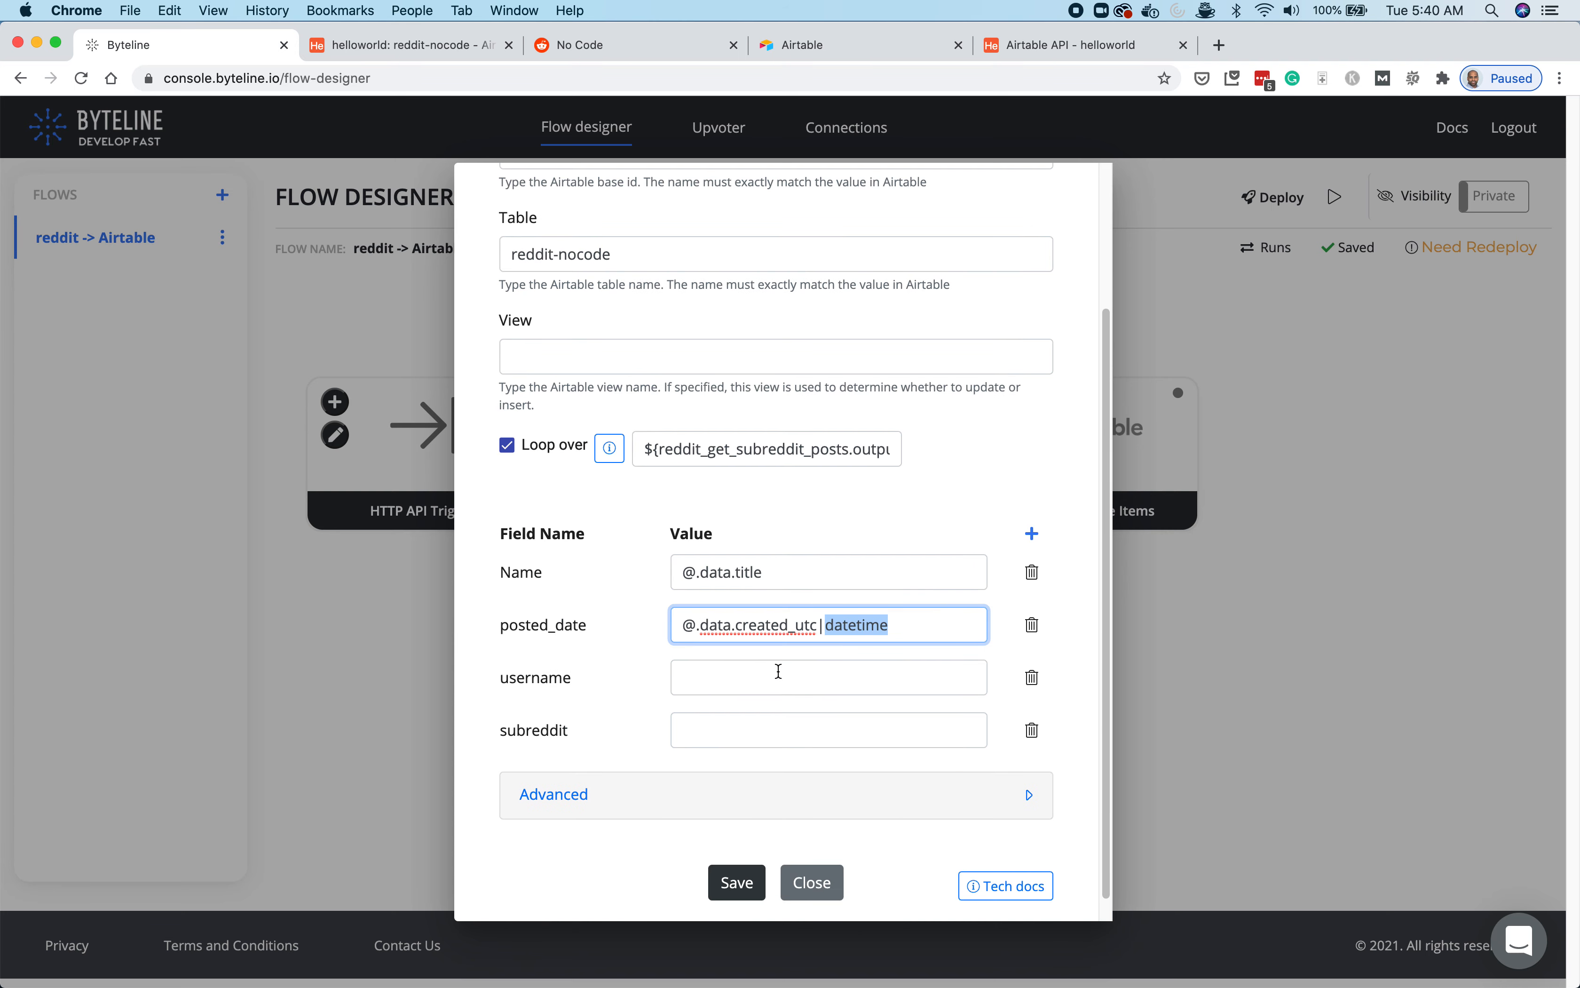
pyautogui.click(804, 674)
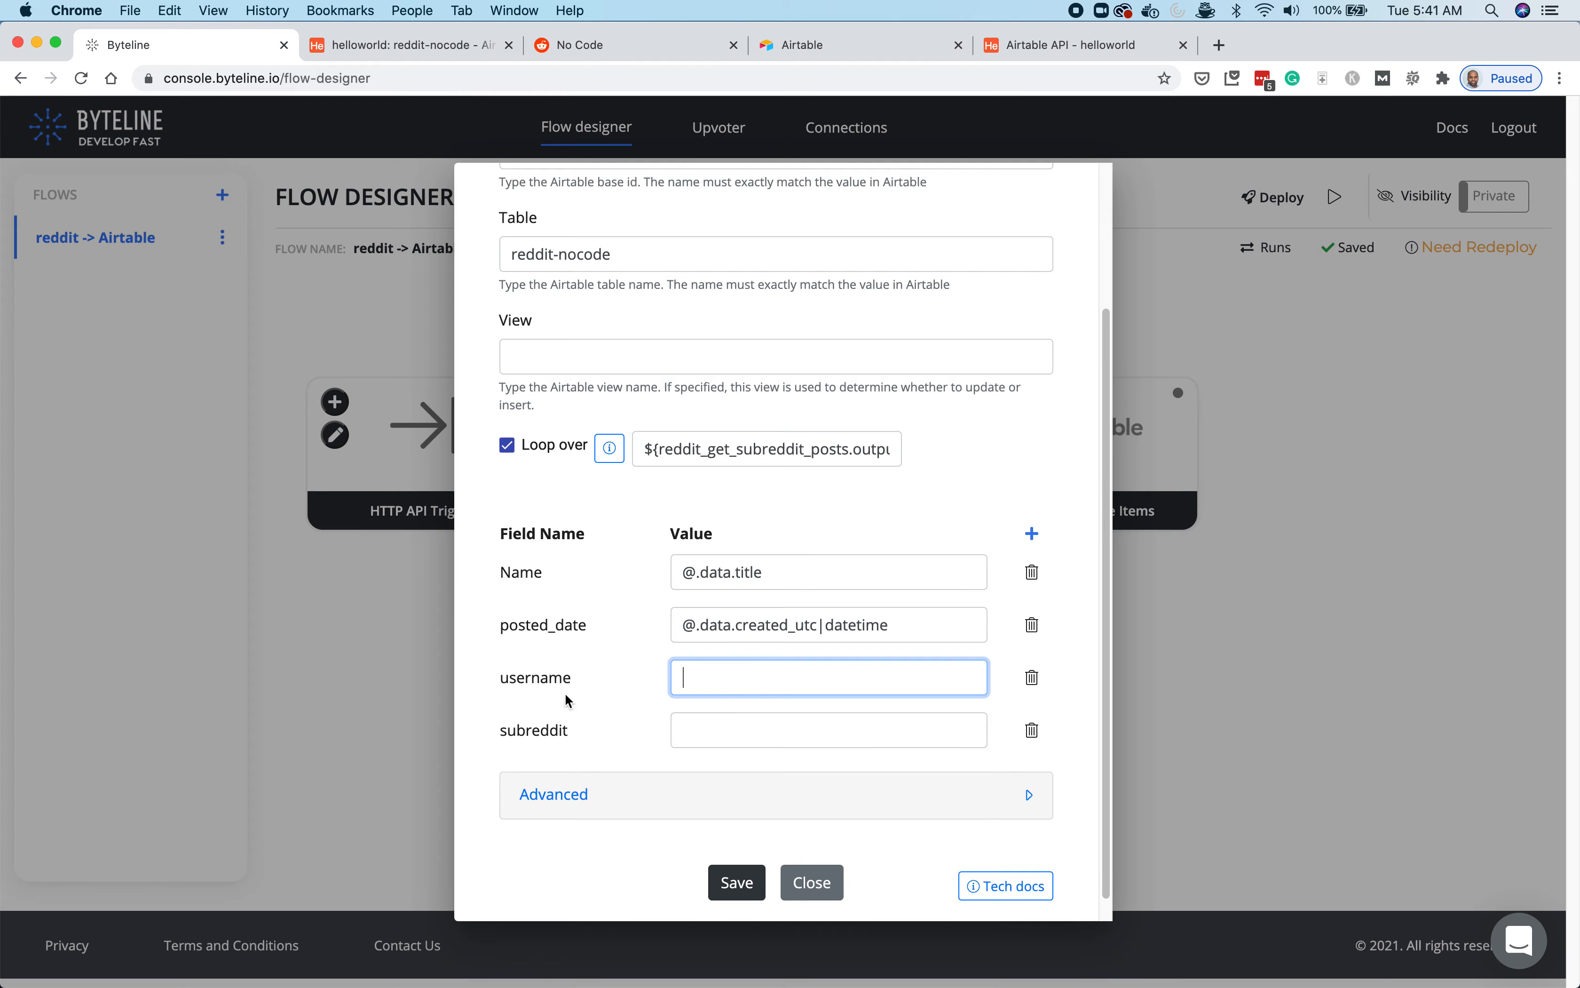
pyautogui.scroll(5, 857, 715)
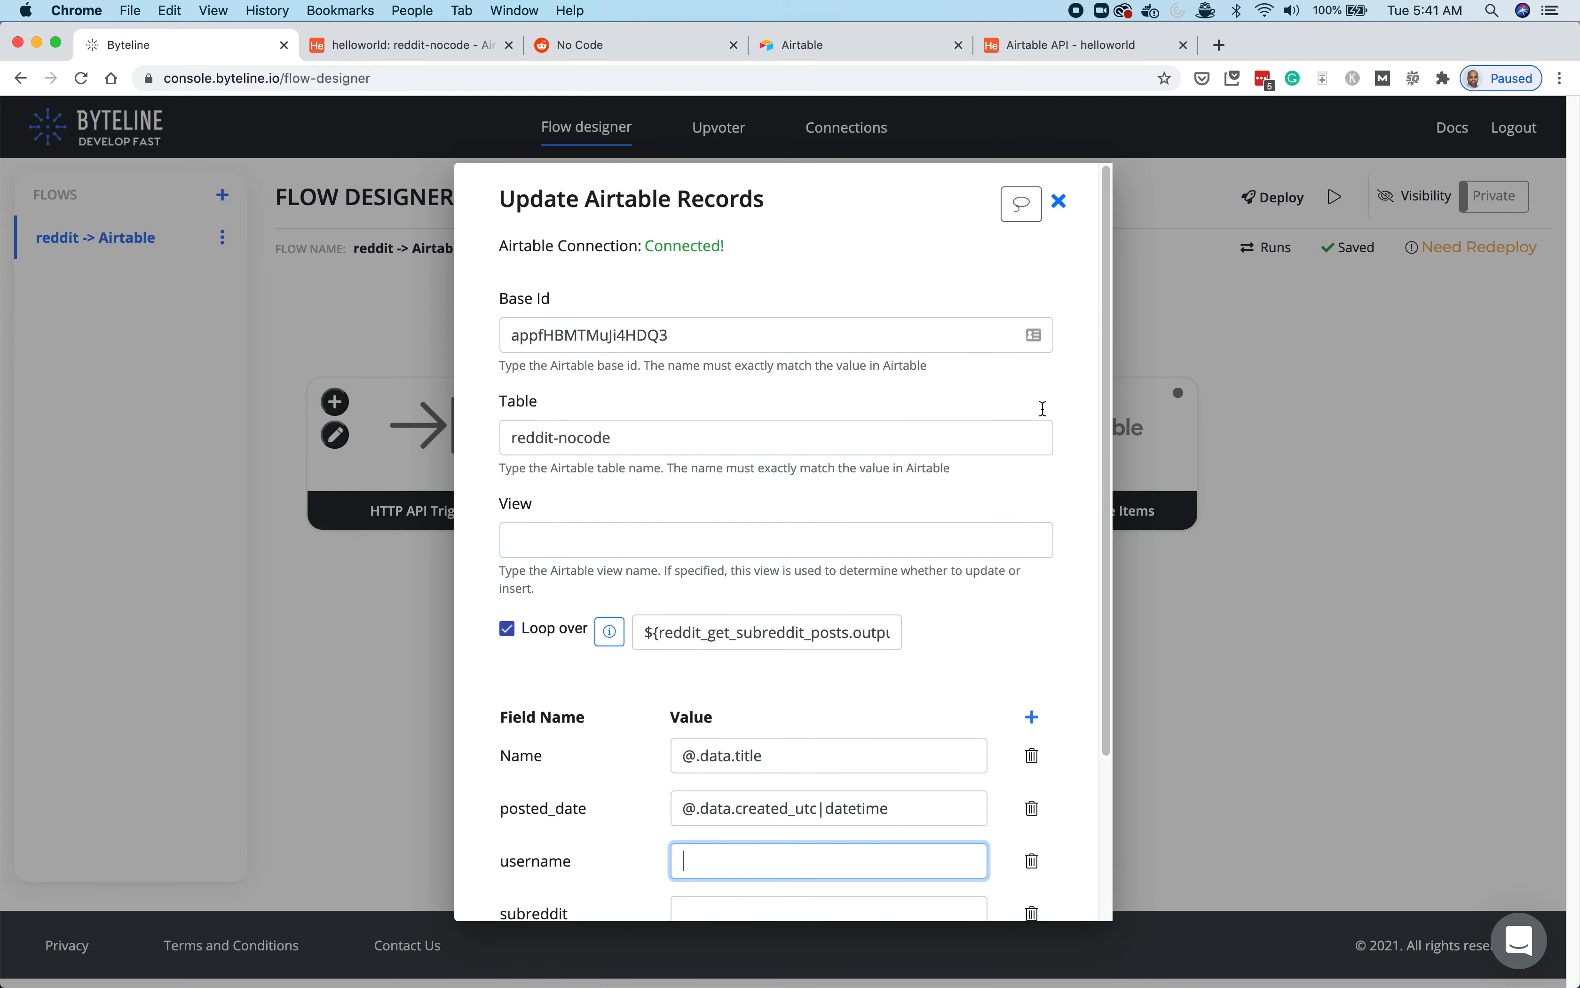
pyautogui.click(1022, 205)
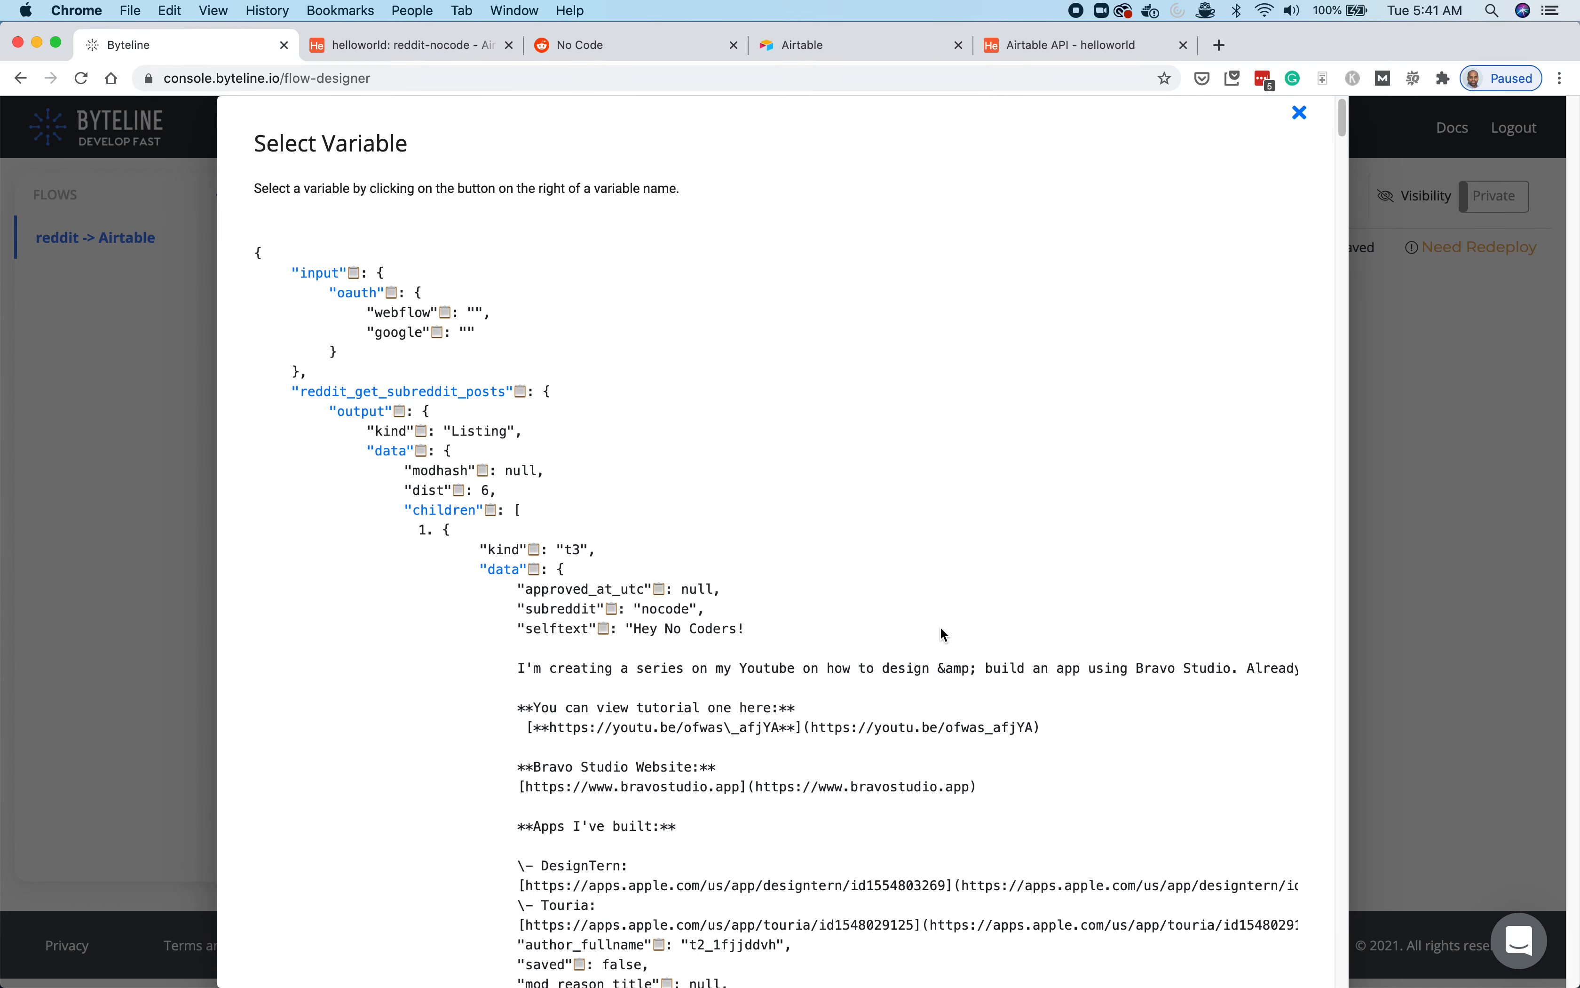
pyautogui.scroll(-6, 941, 626)
pyautogui.scroll(-1, 941, 631)
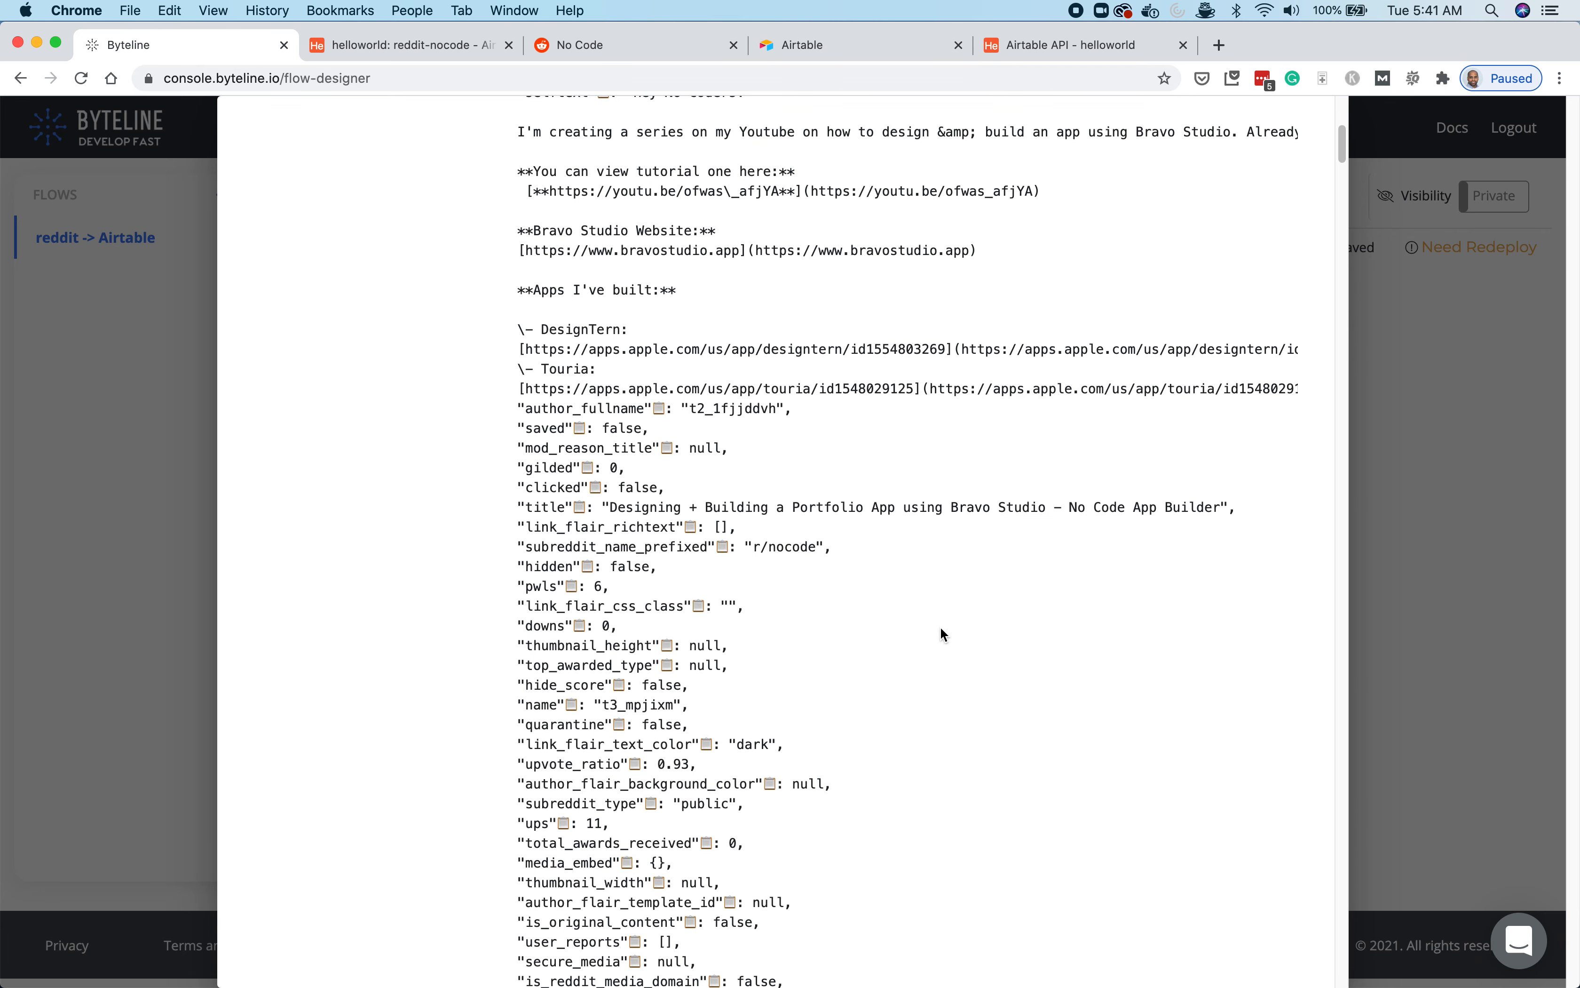
pyautogui.doubleClick(530, 406)
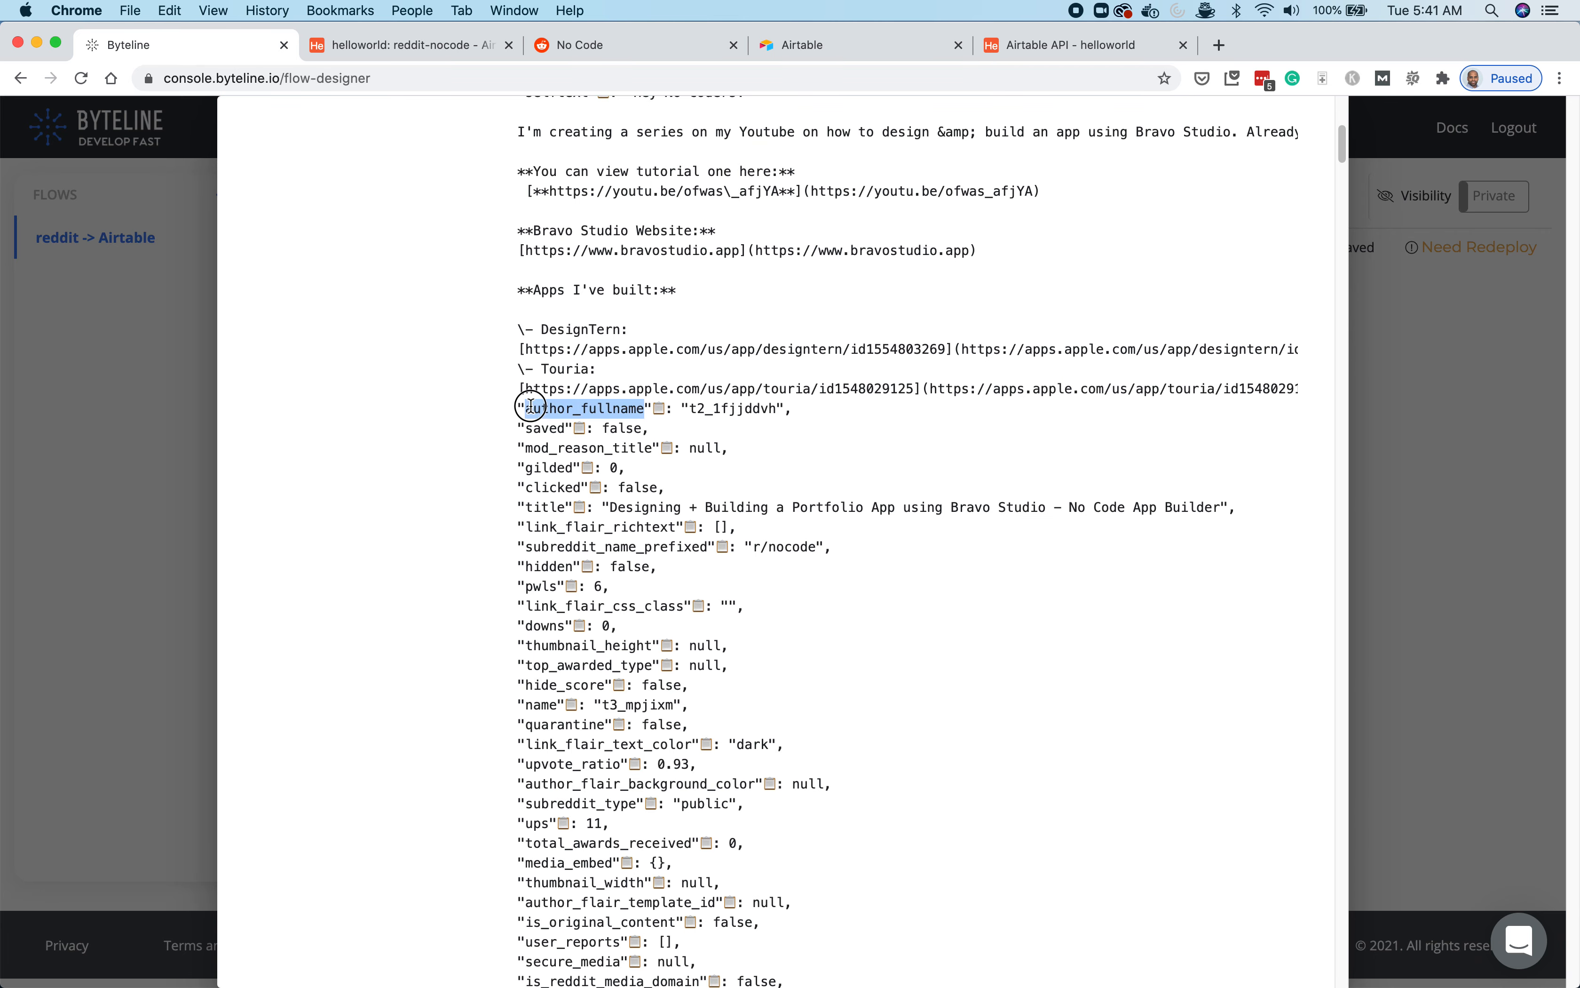
pyautogui.click(659, 408)
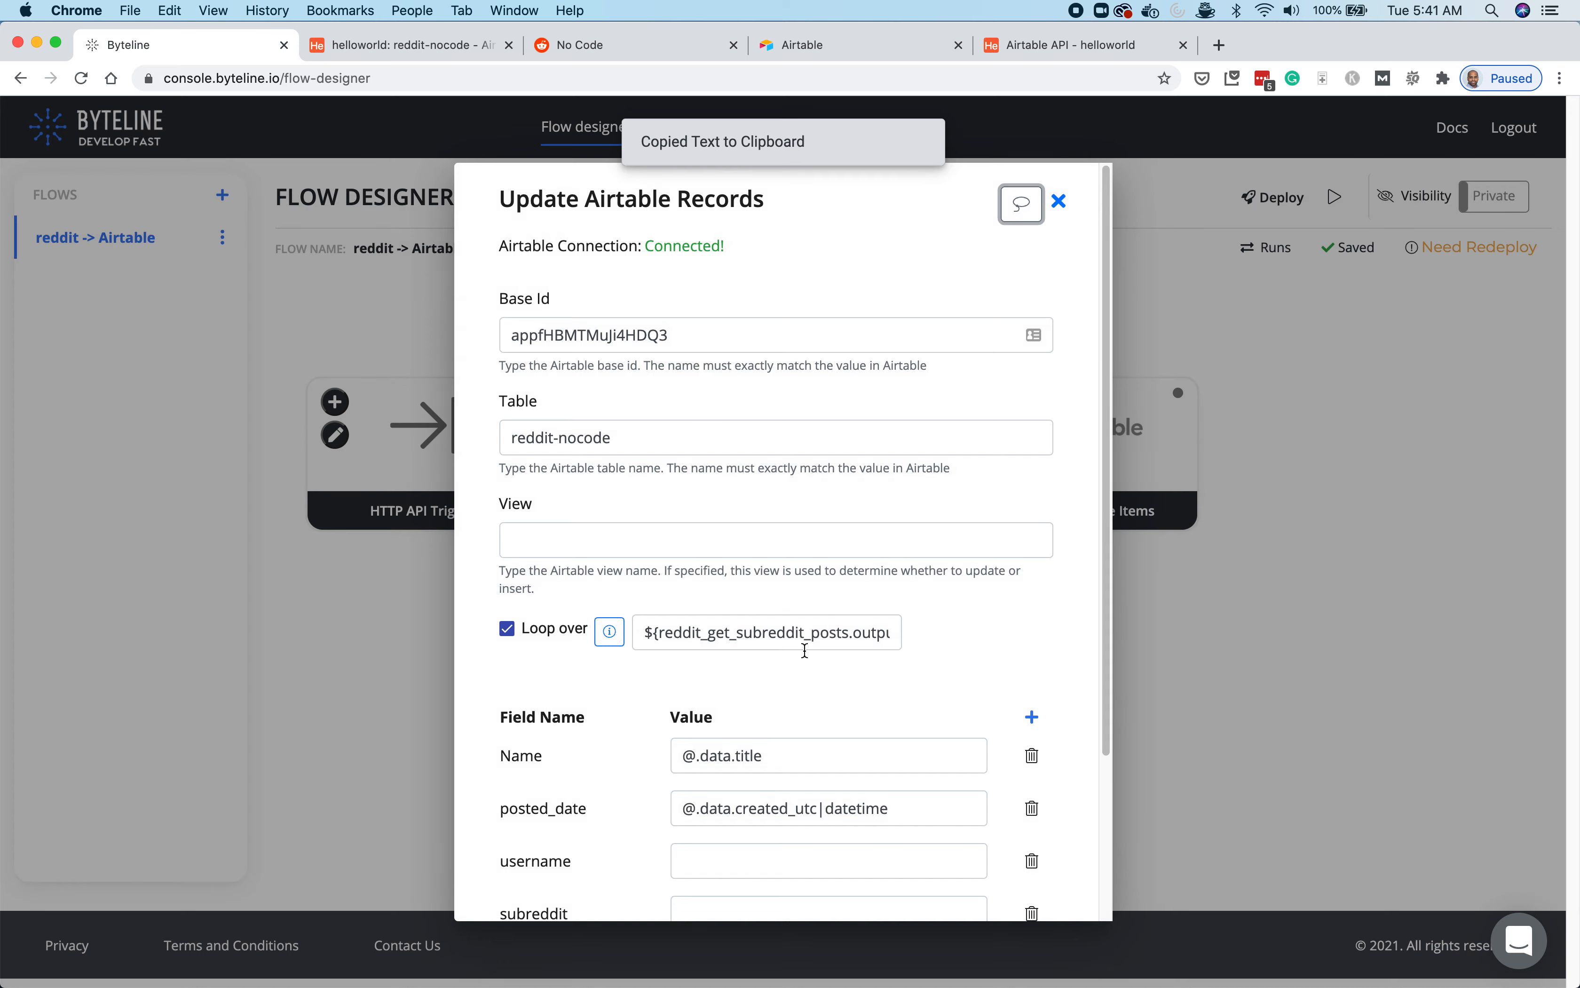
pyautogui.click(742, 850)
pyautogui.press('super+v')
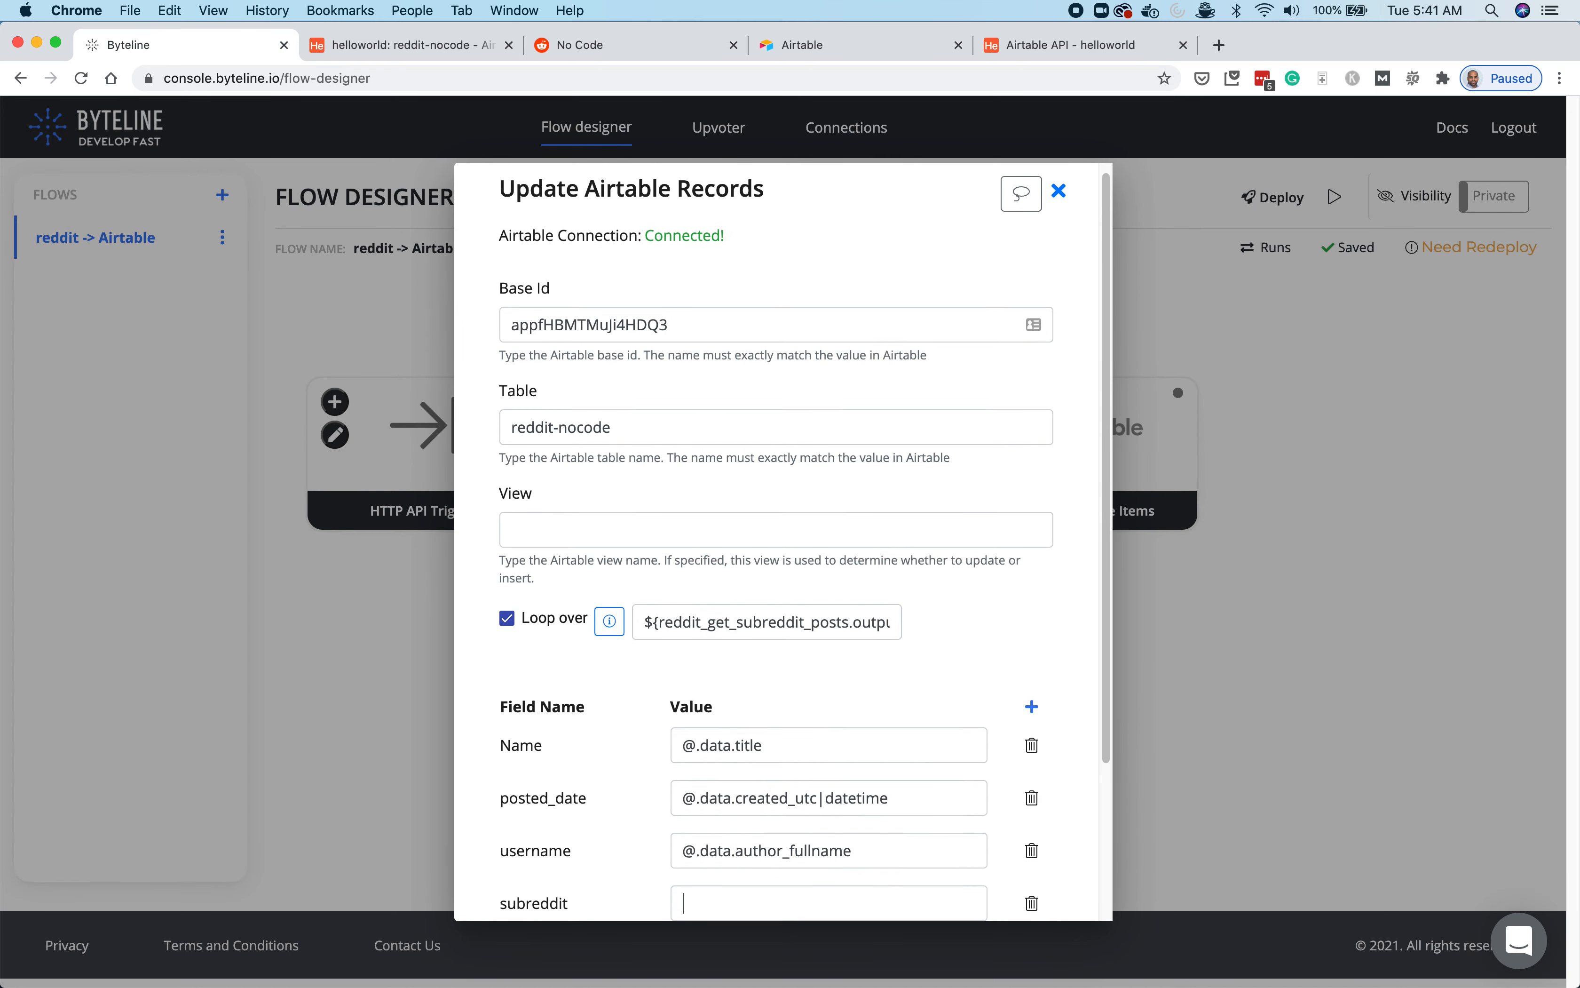
# - In Airtable, copy the Calculation value of the nocode record in the subreddits table from the expanded record
pyautogui.press('Tab')
pyautogui.scroll(-3, 869, 789)
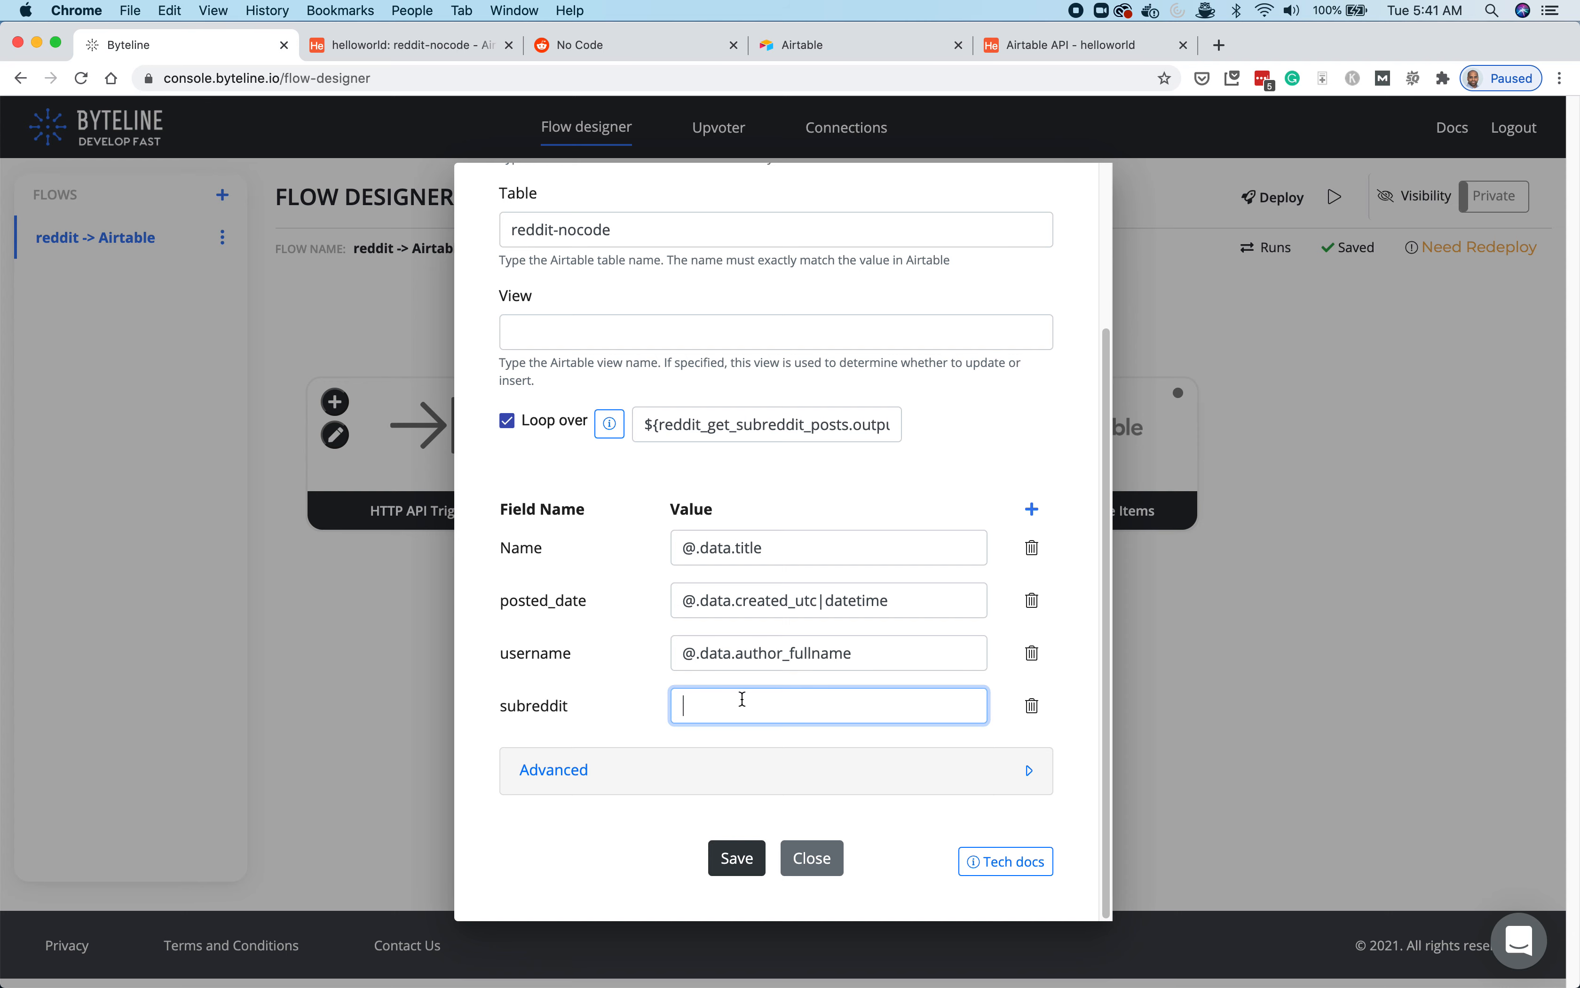
pyautogui.click(413, 43)
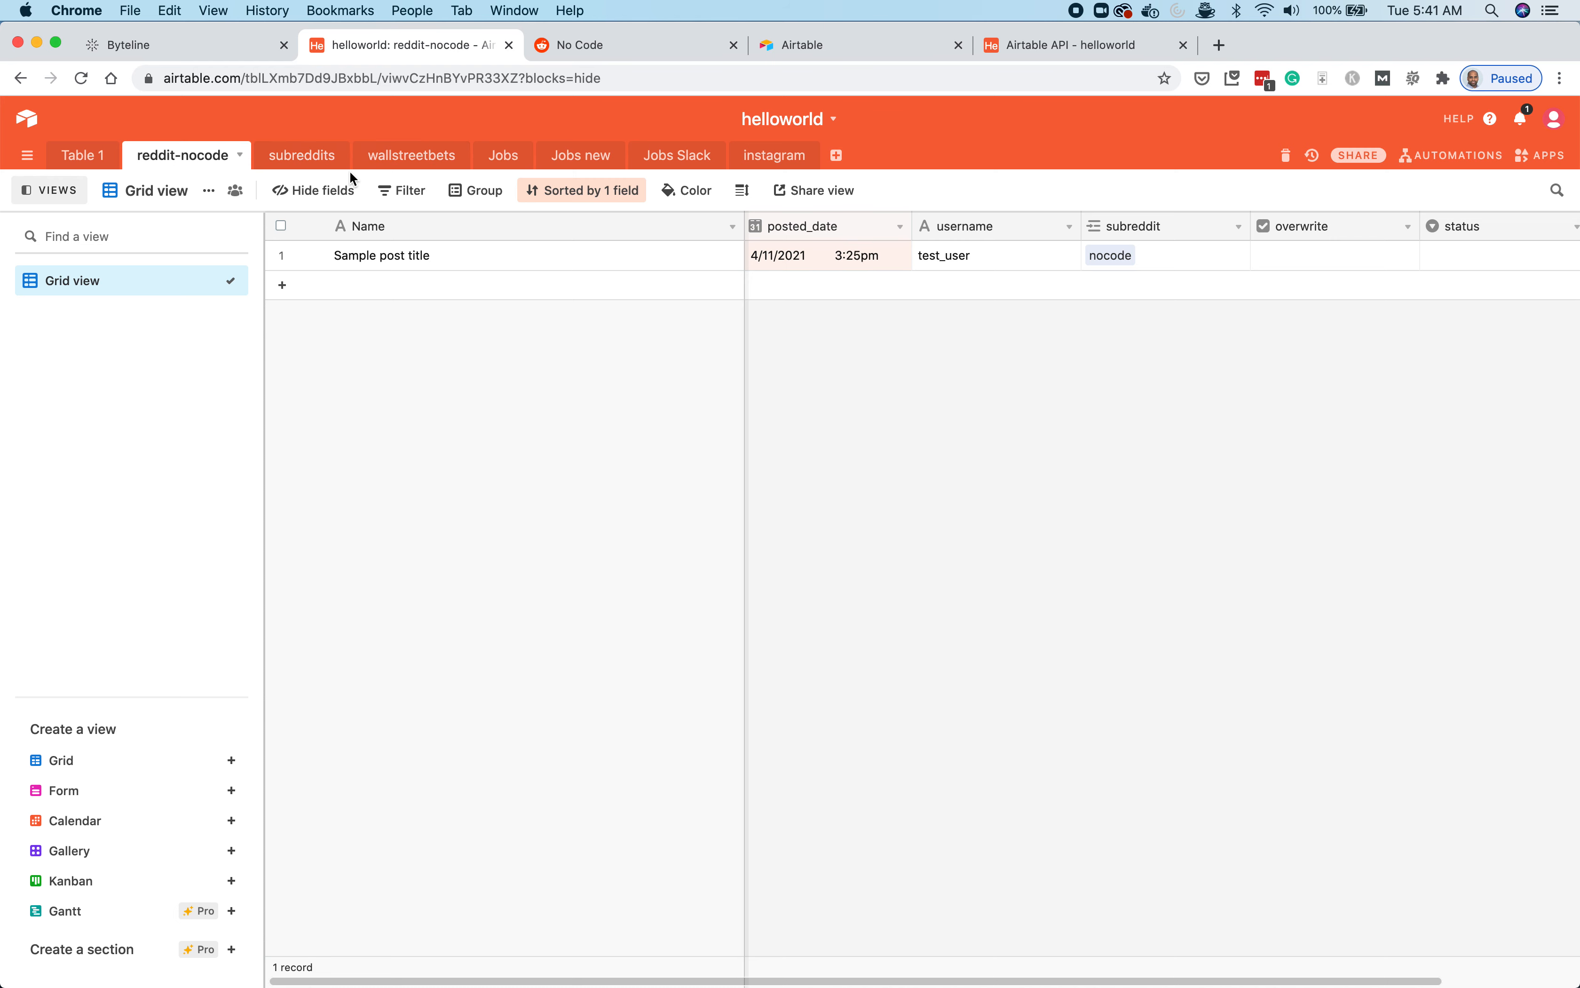
pyautogui.click(302, 156)
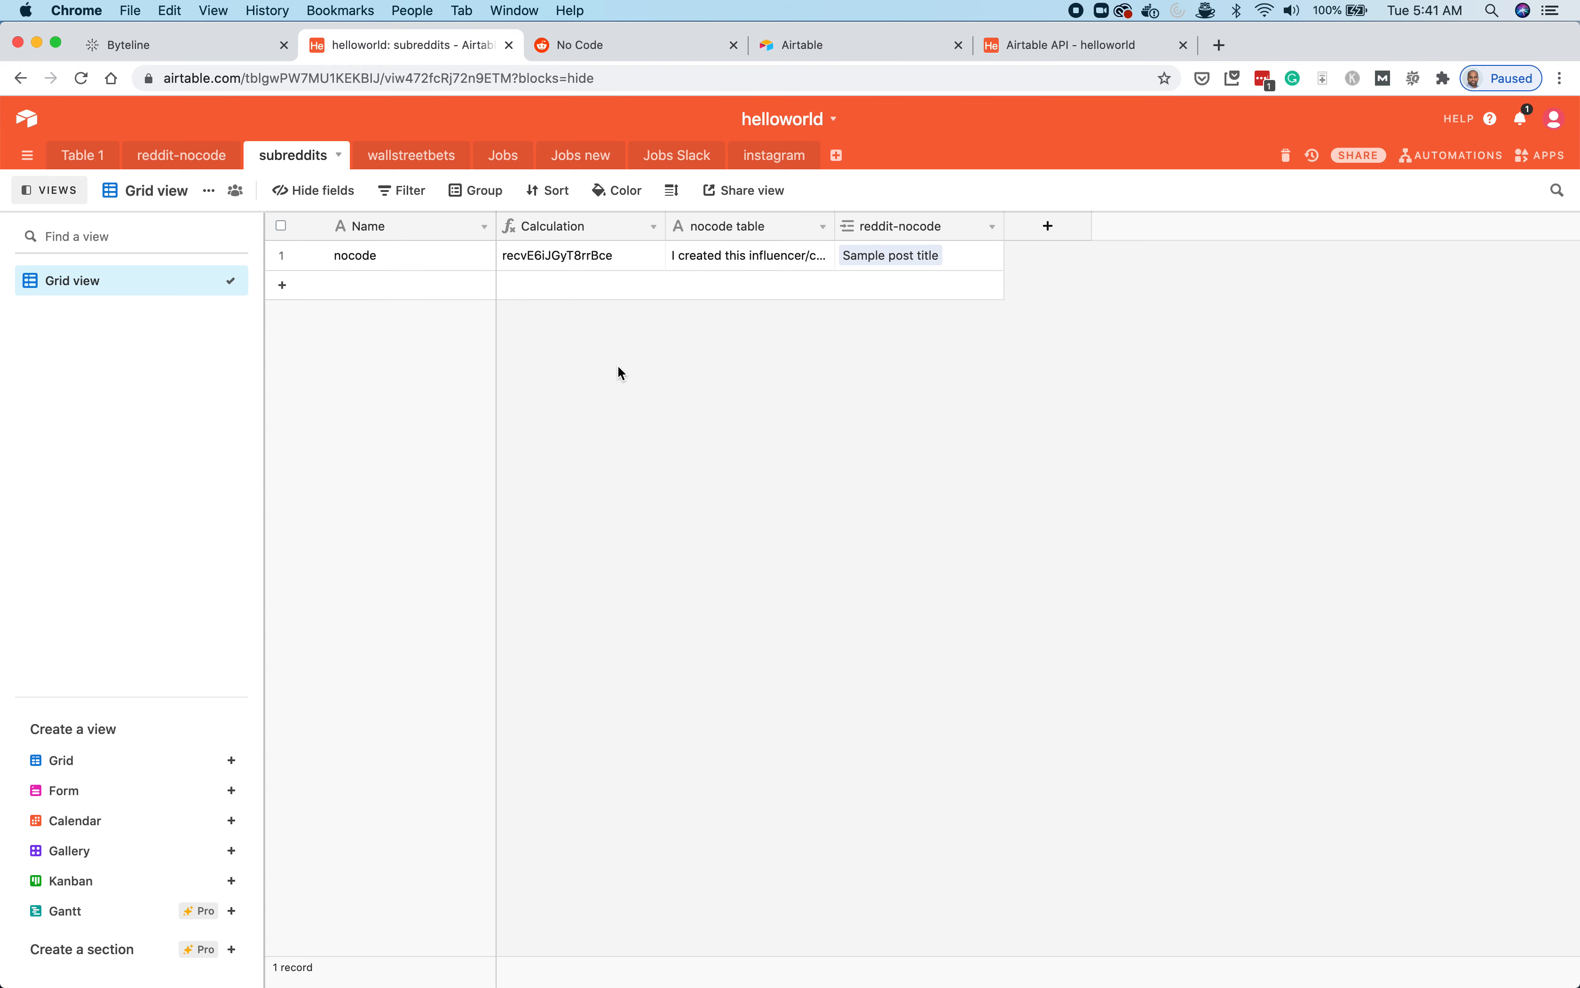
pyautogui.click(531, 255)
pyautogui.click(539, 259)
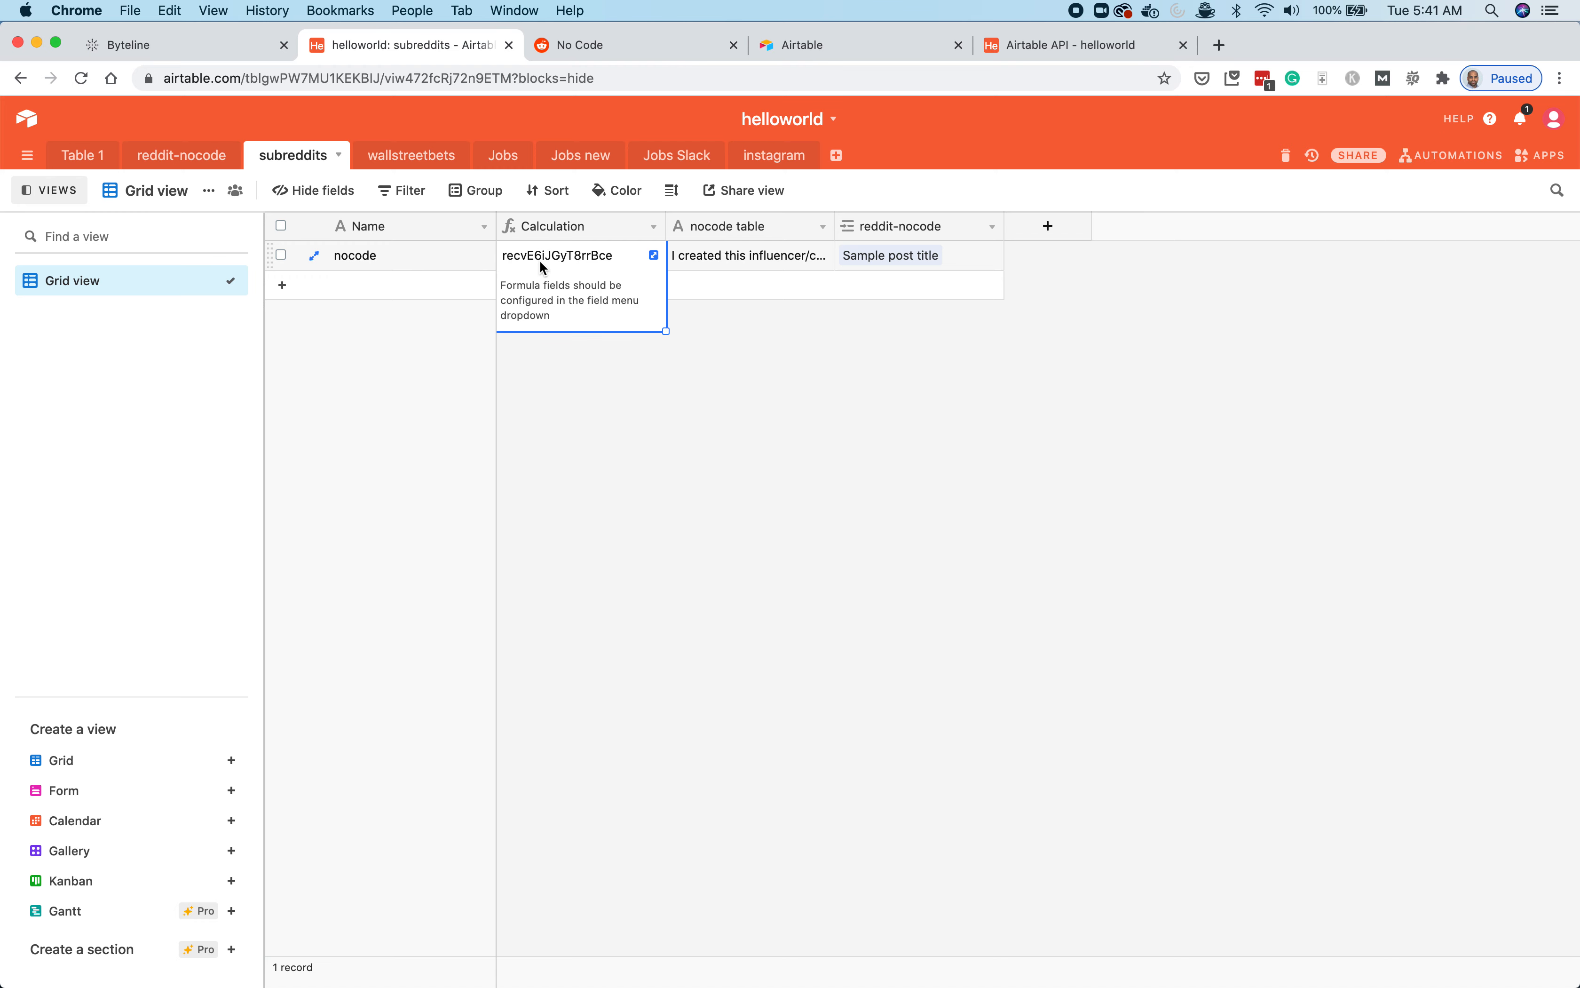
pyautogui.rightClick(546, 264)
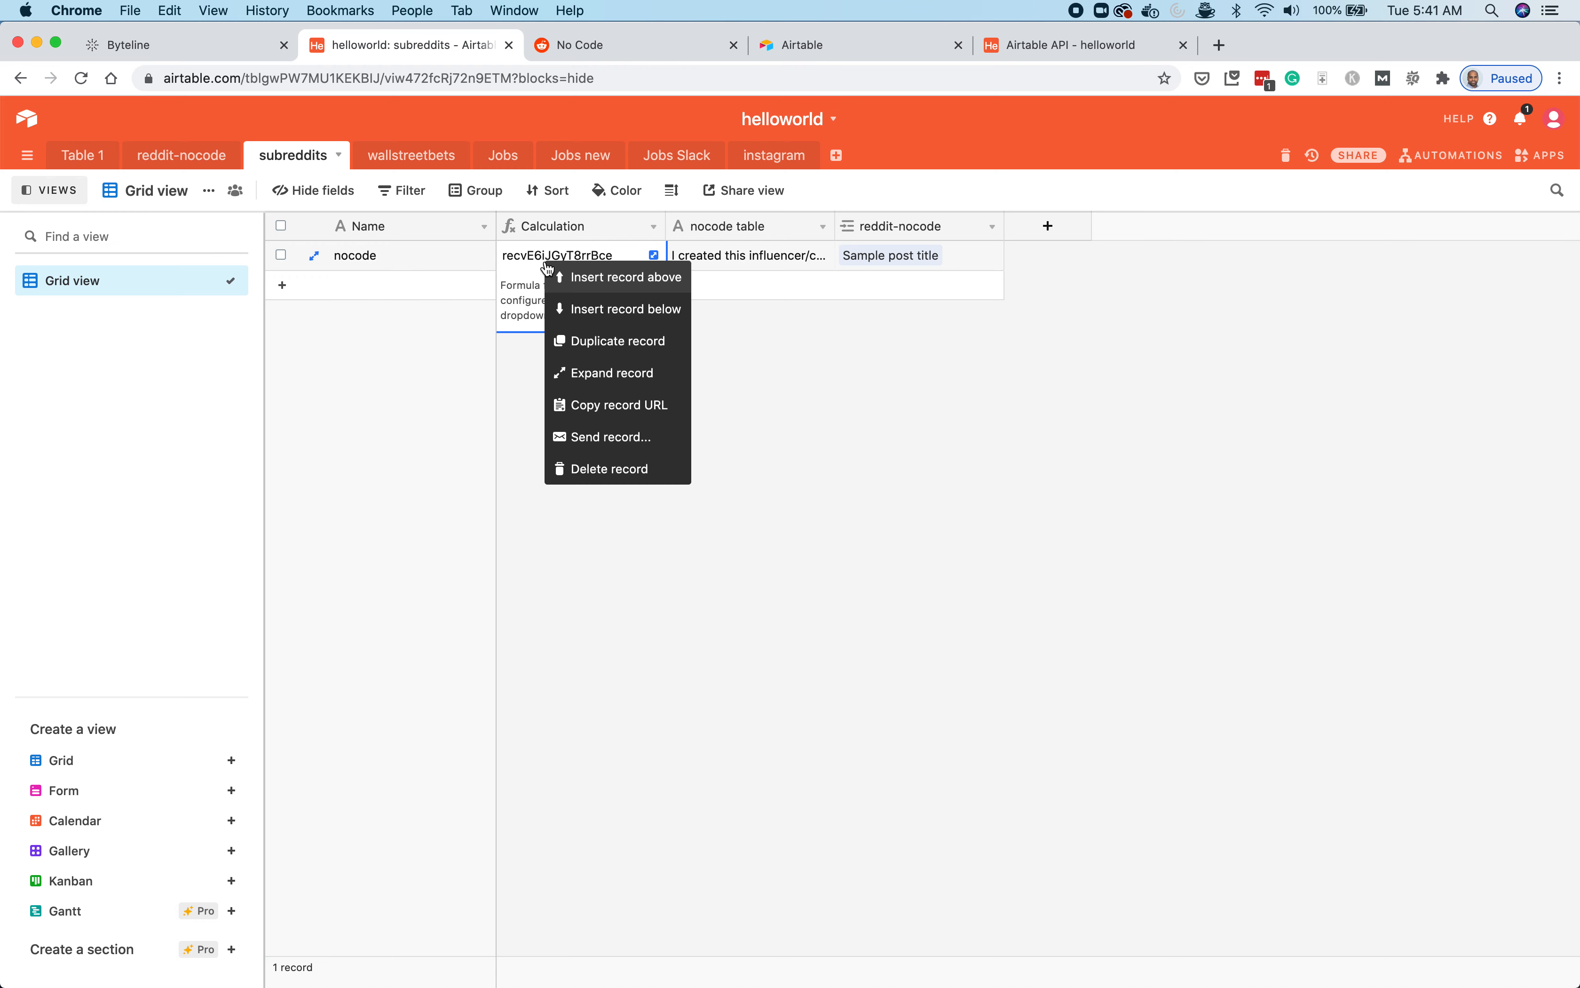
pyautogui.click(613, 371)
pyautogui.doubleClick(523, 407)
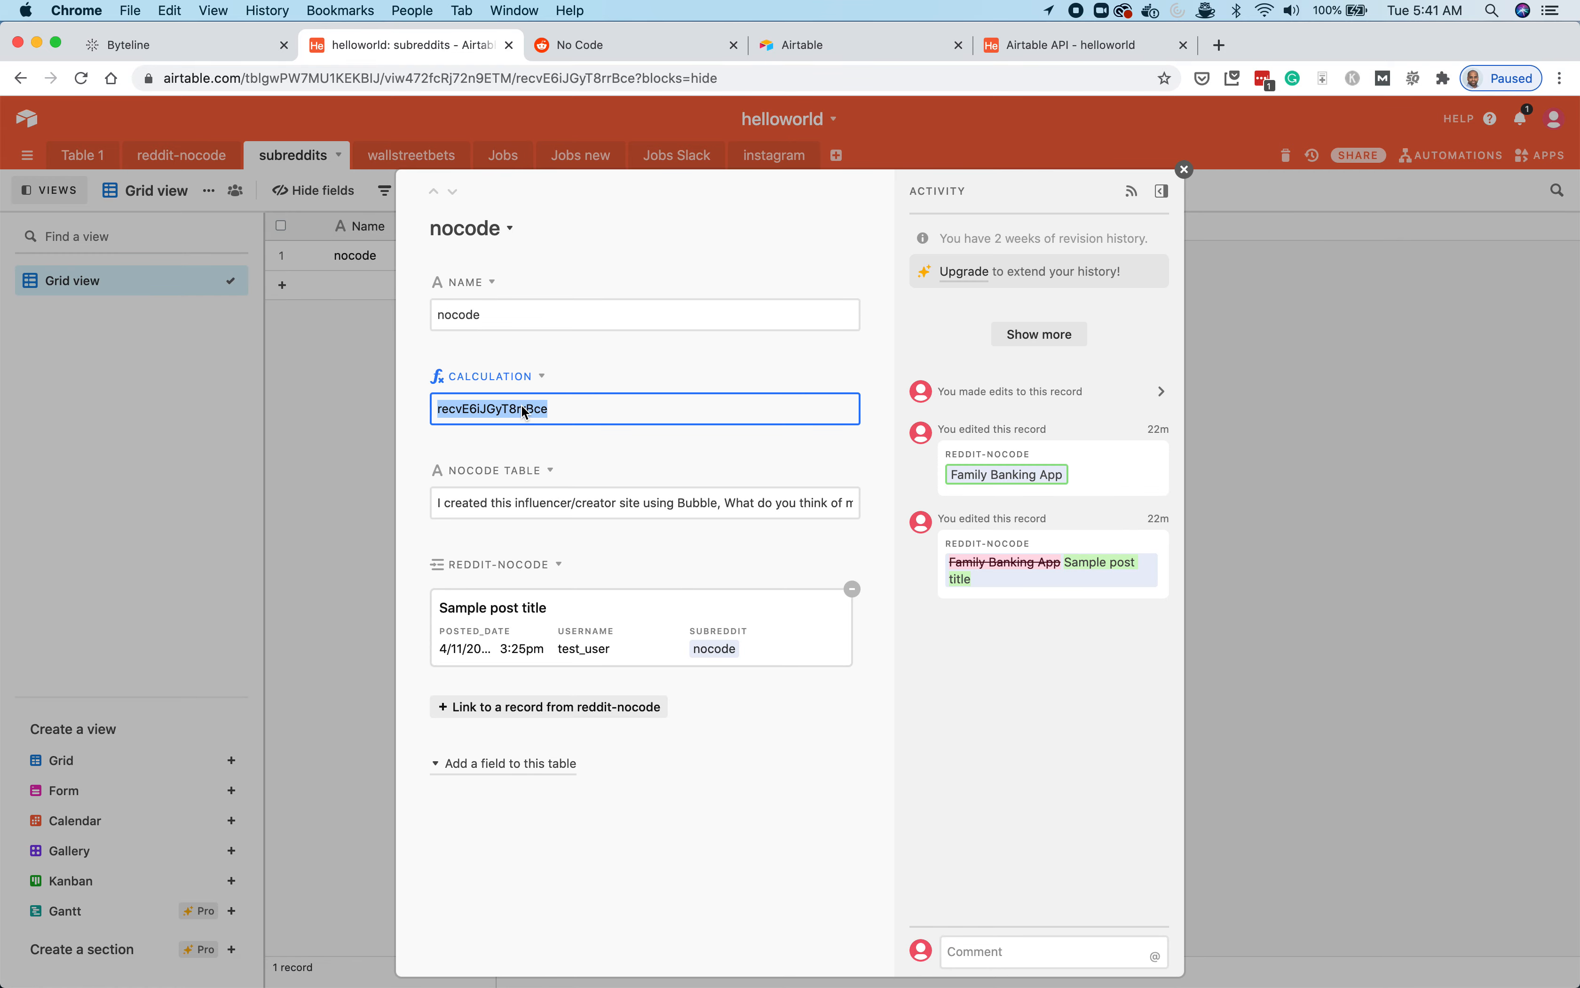
pyautogui.click(1185, 170)
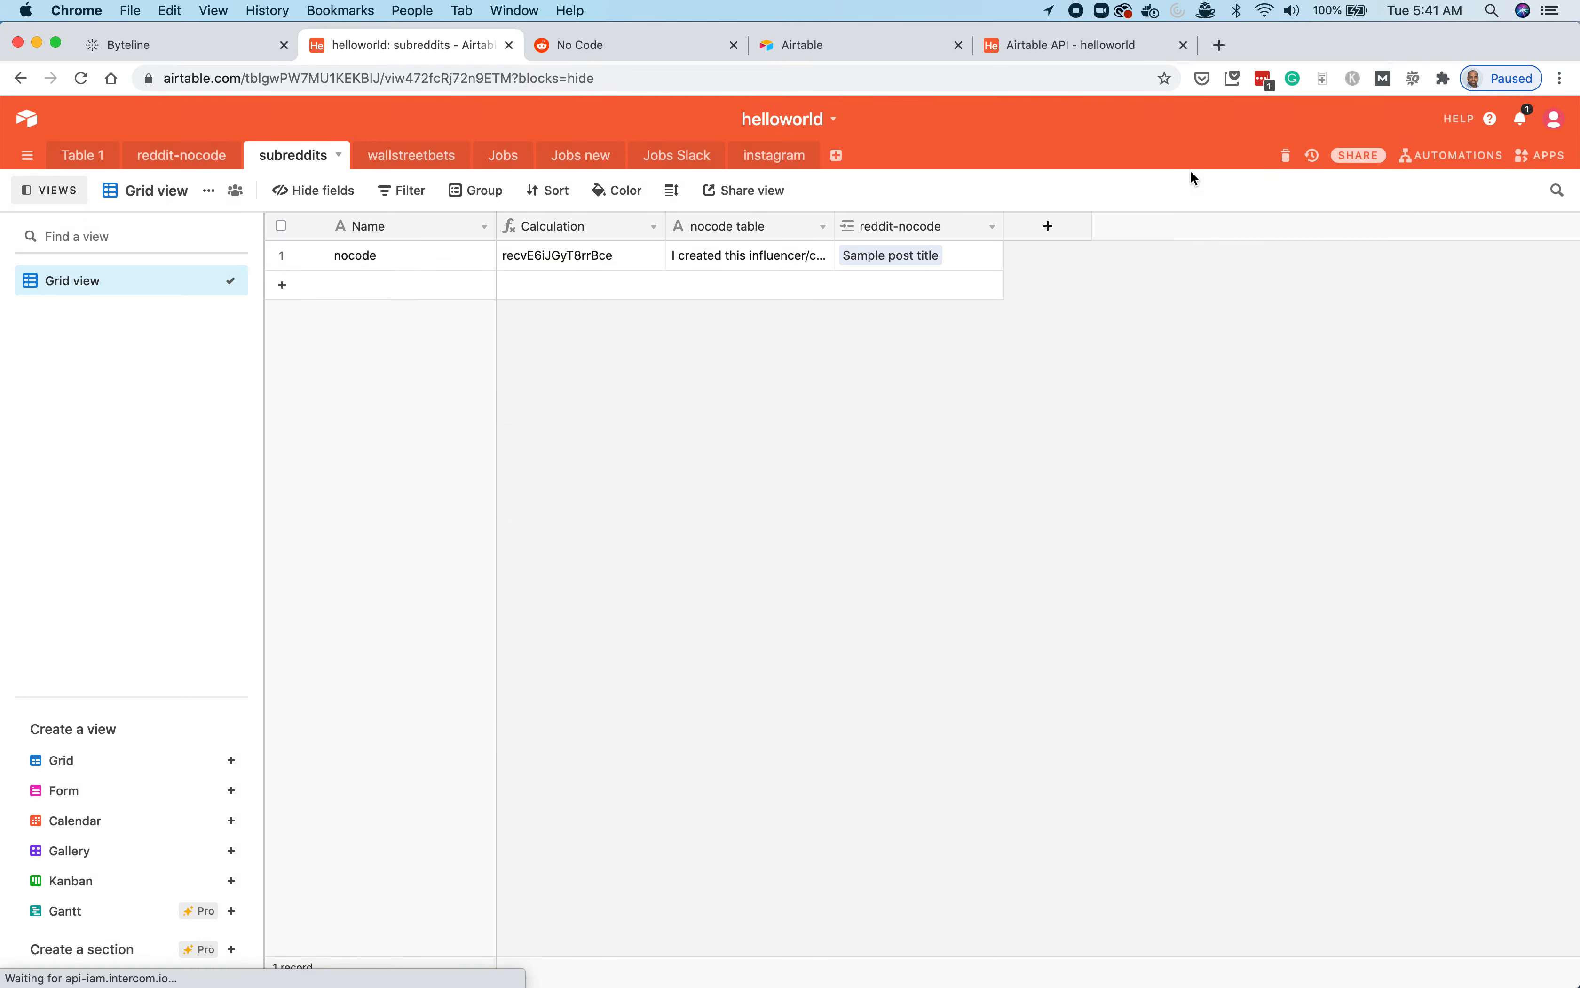
# - Back in Byteline, set the value of the subreddit field to recvE6iJGyT8rrBce|array and save the Airtable update configuration
pyautogui.click(206, 45)
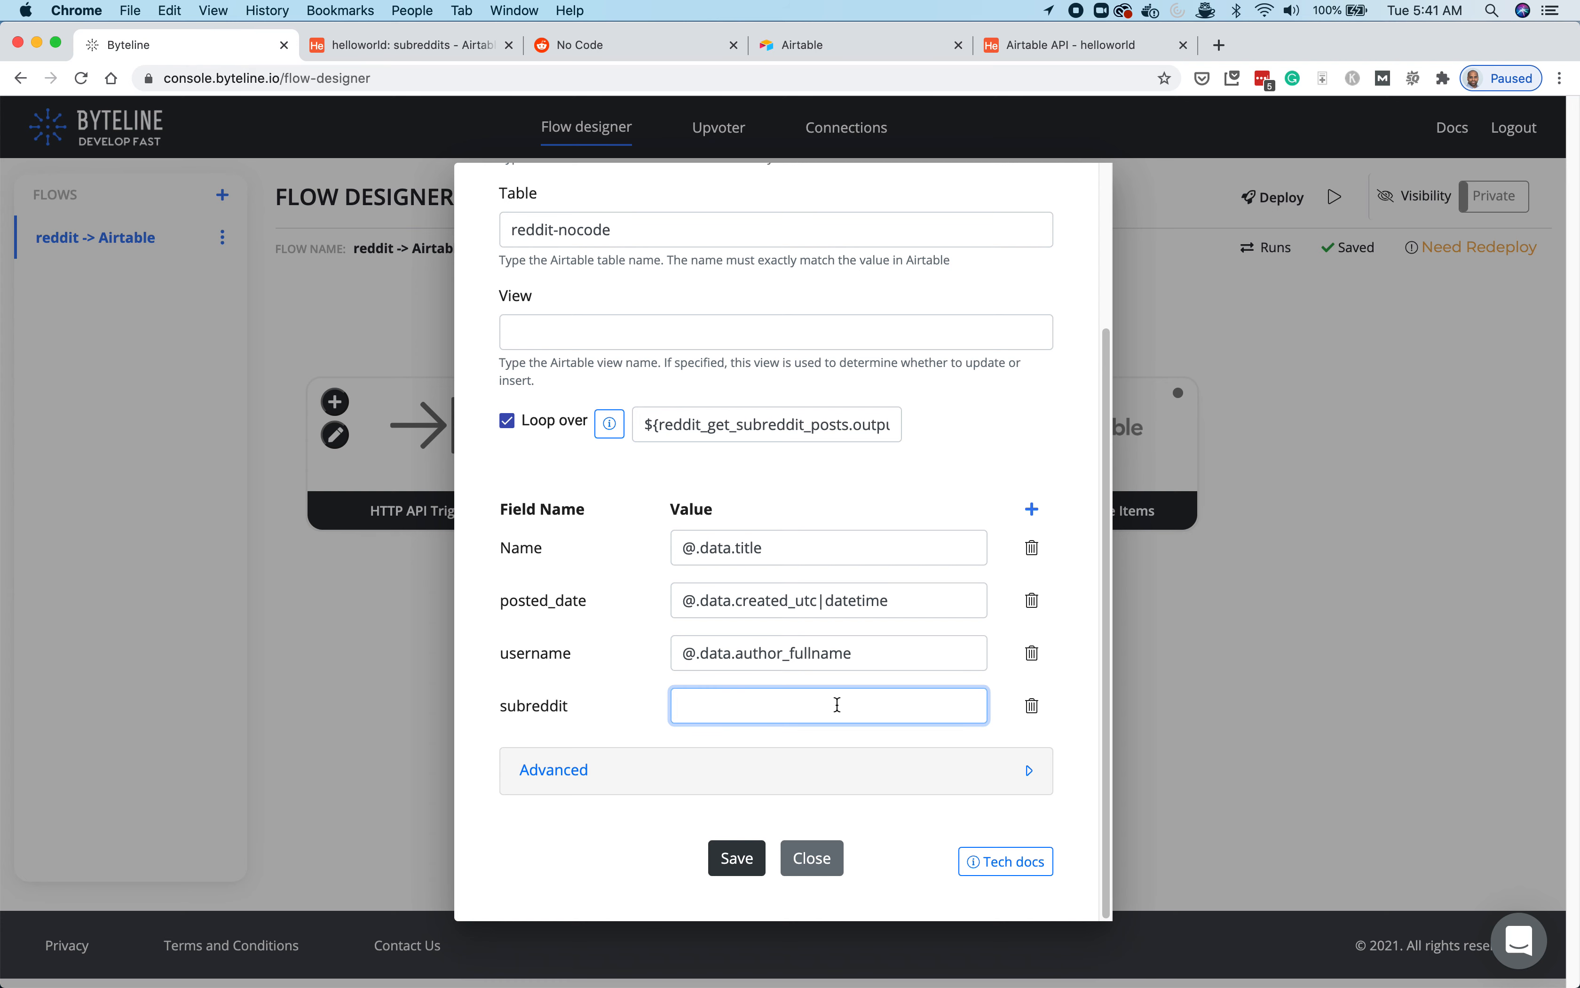
pyautogui.press('super+v')
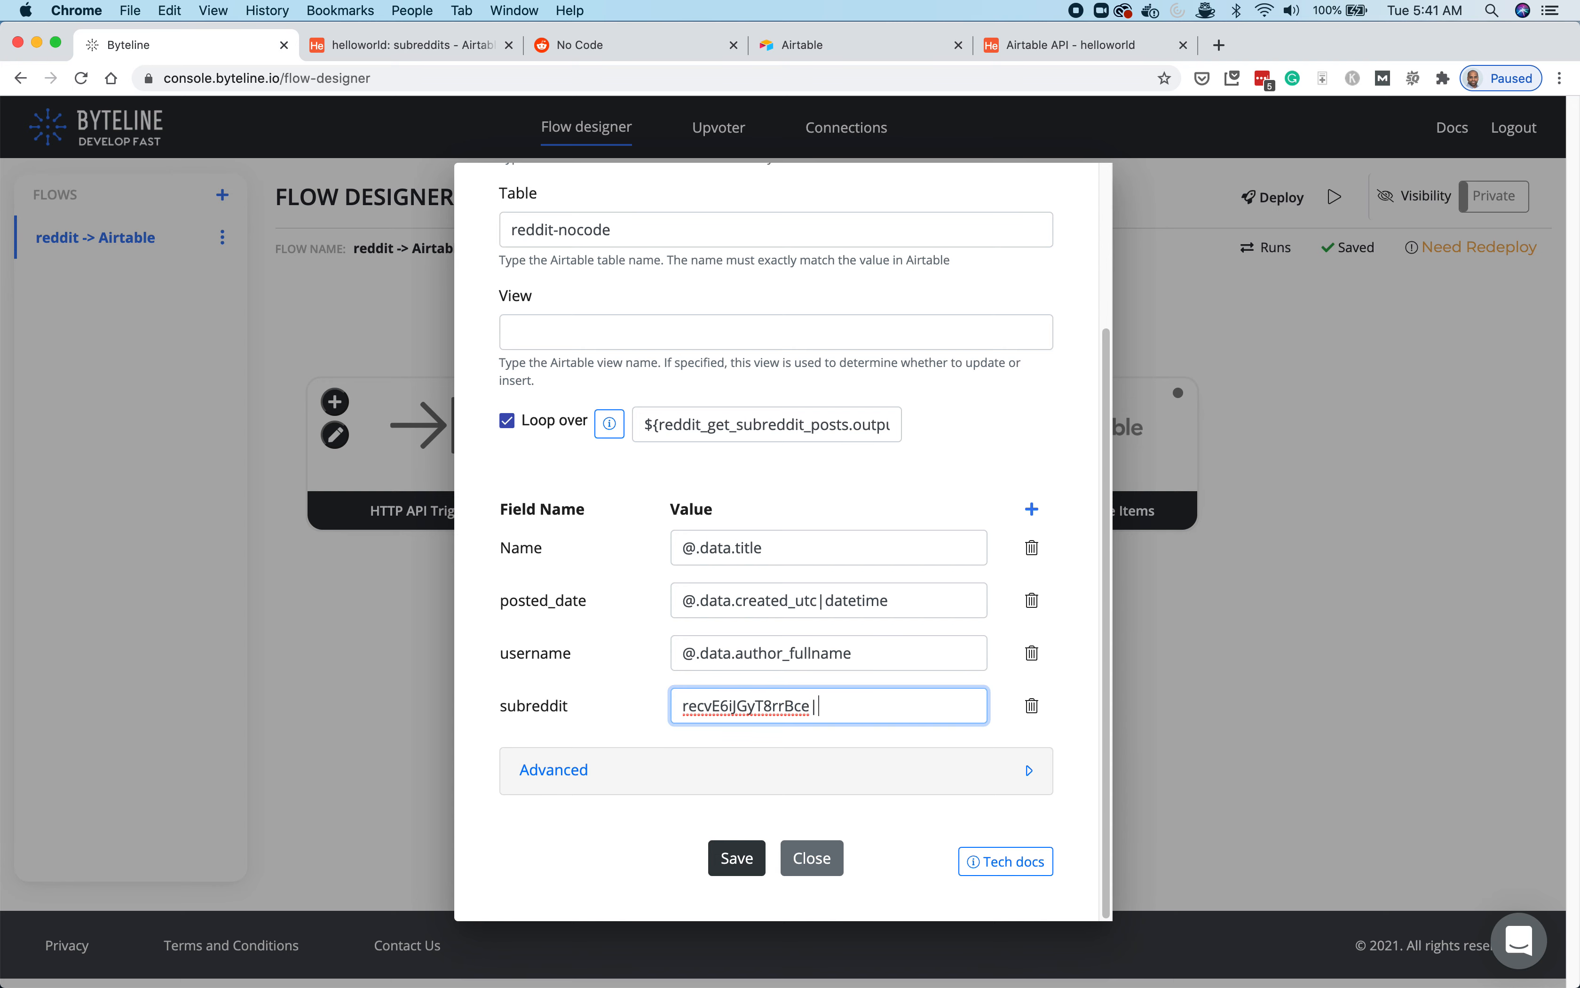
pyautogui.write('rray')
pyautogui.click(915, 861)
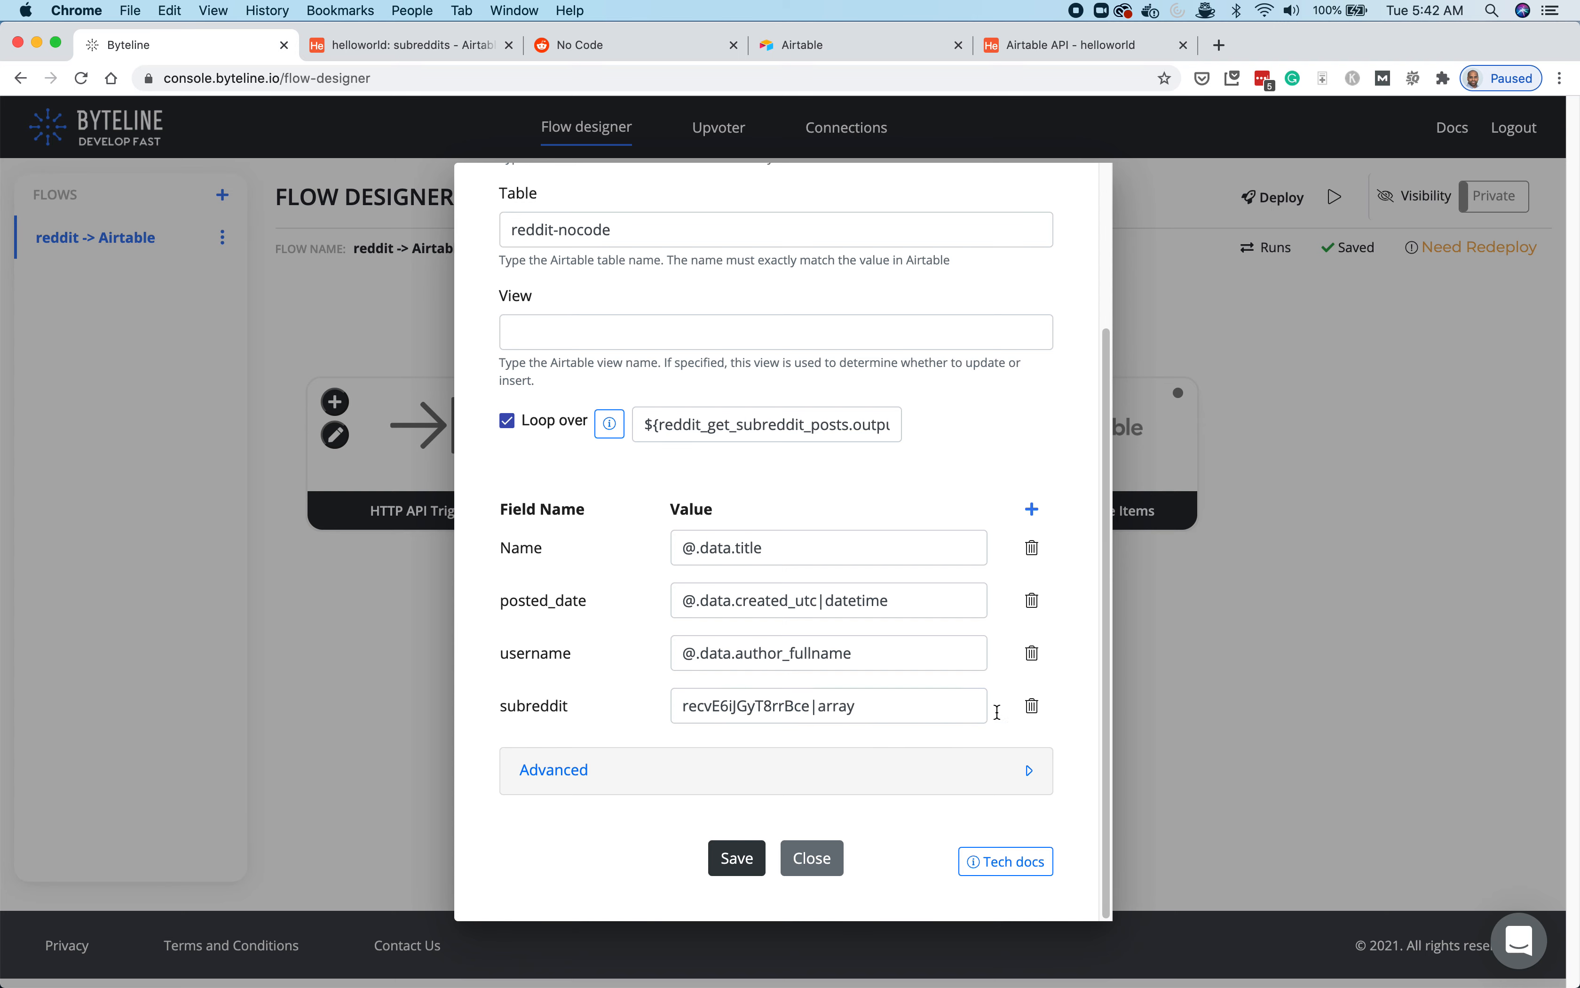
pyautogui.scroll(3, 1025, 722)
pyautogui.scroll(2, 1026, 722)
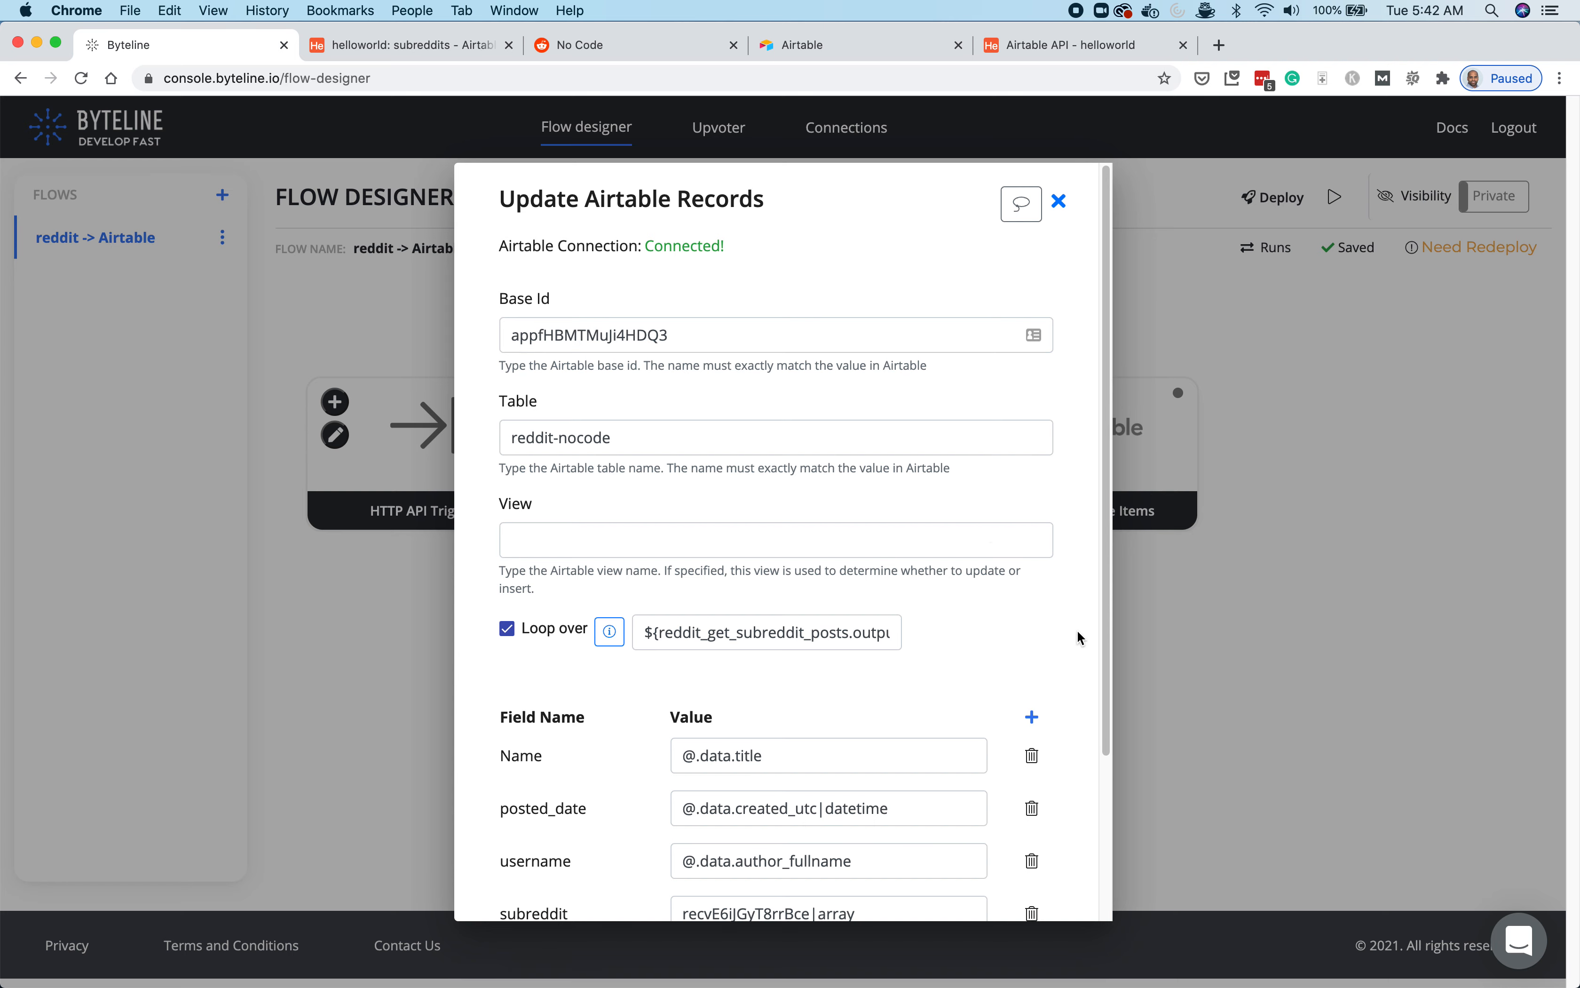
pyautogui.scroll(-5, 1079, 635)
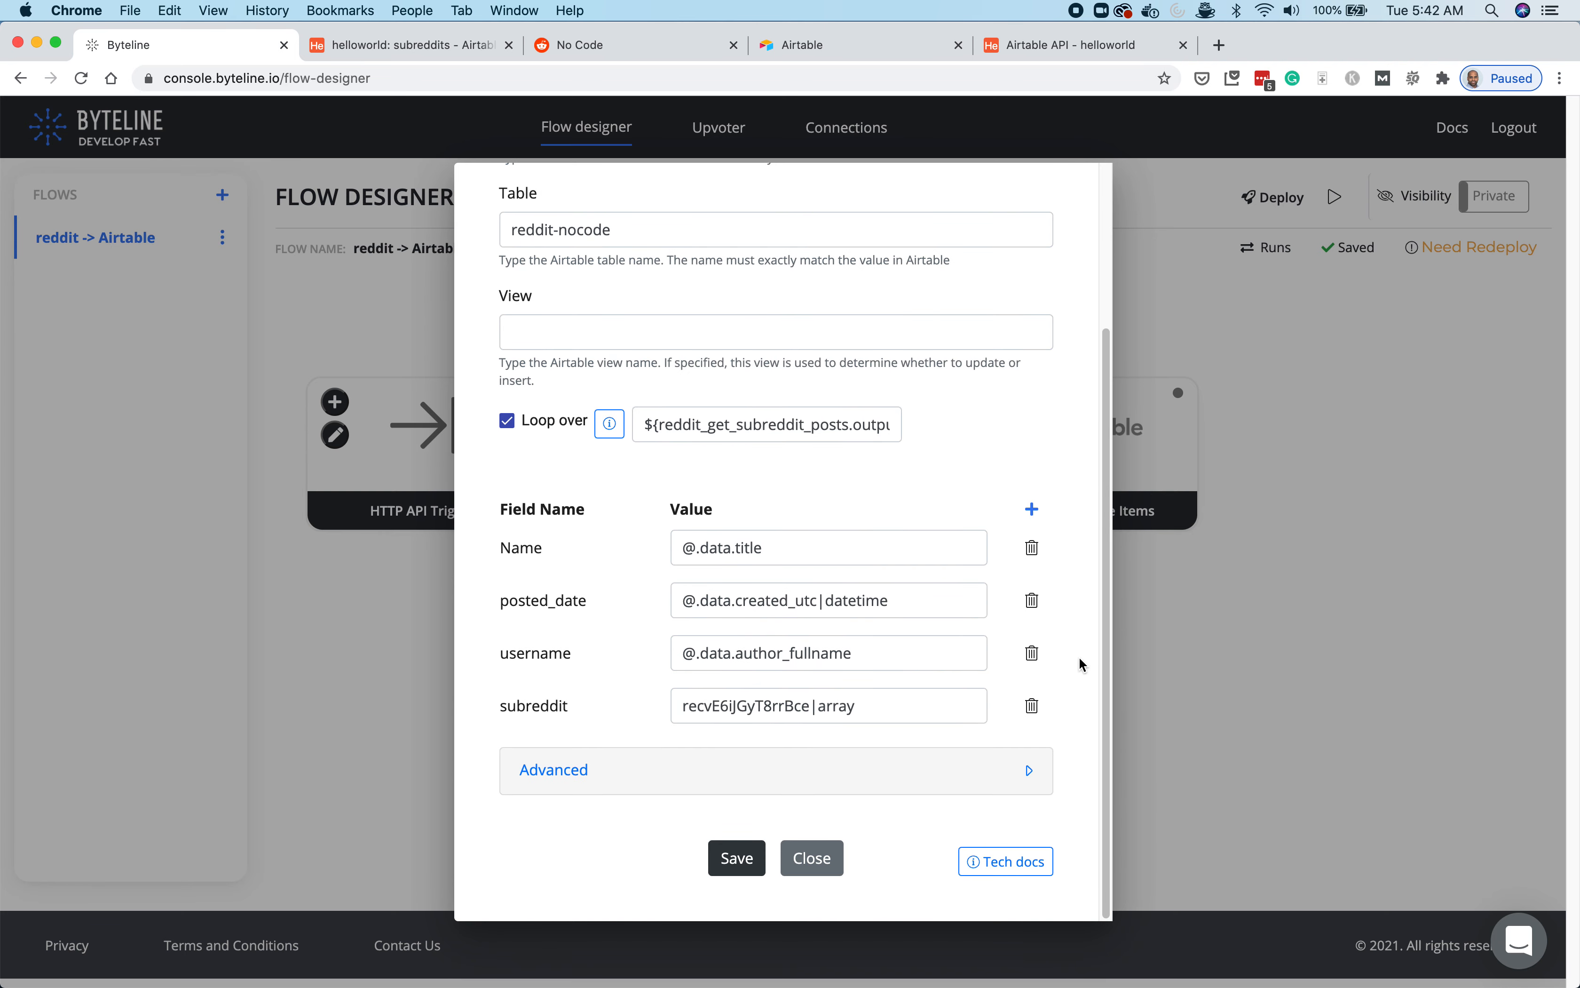
pyautogui.click(736, 858)
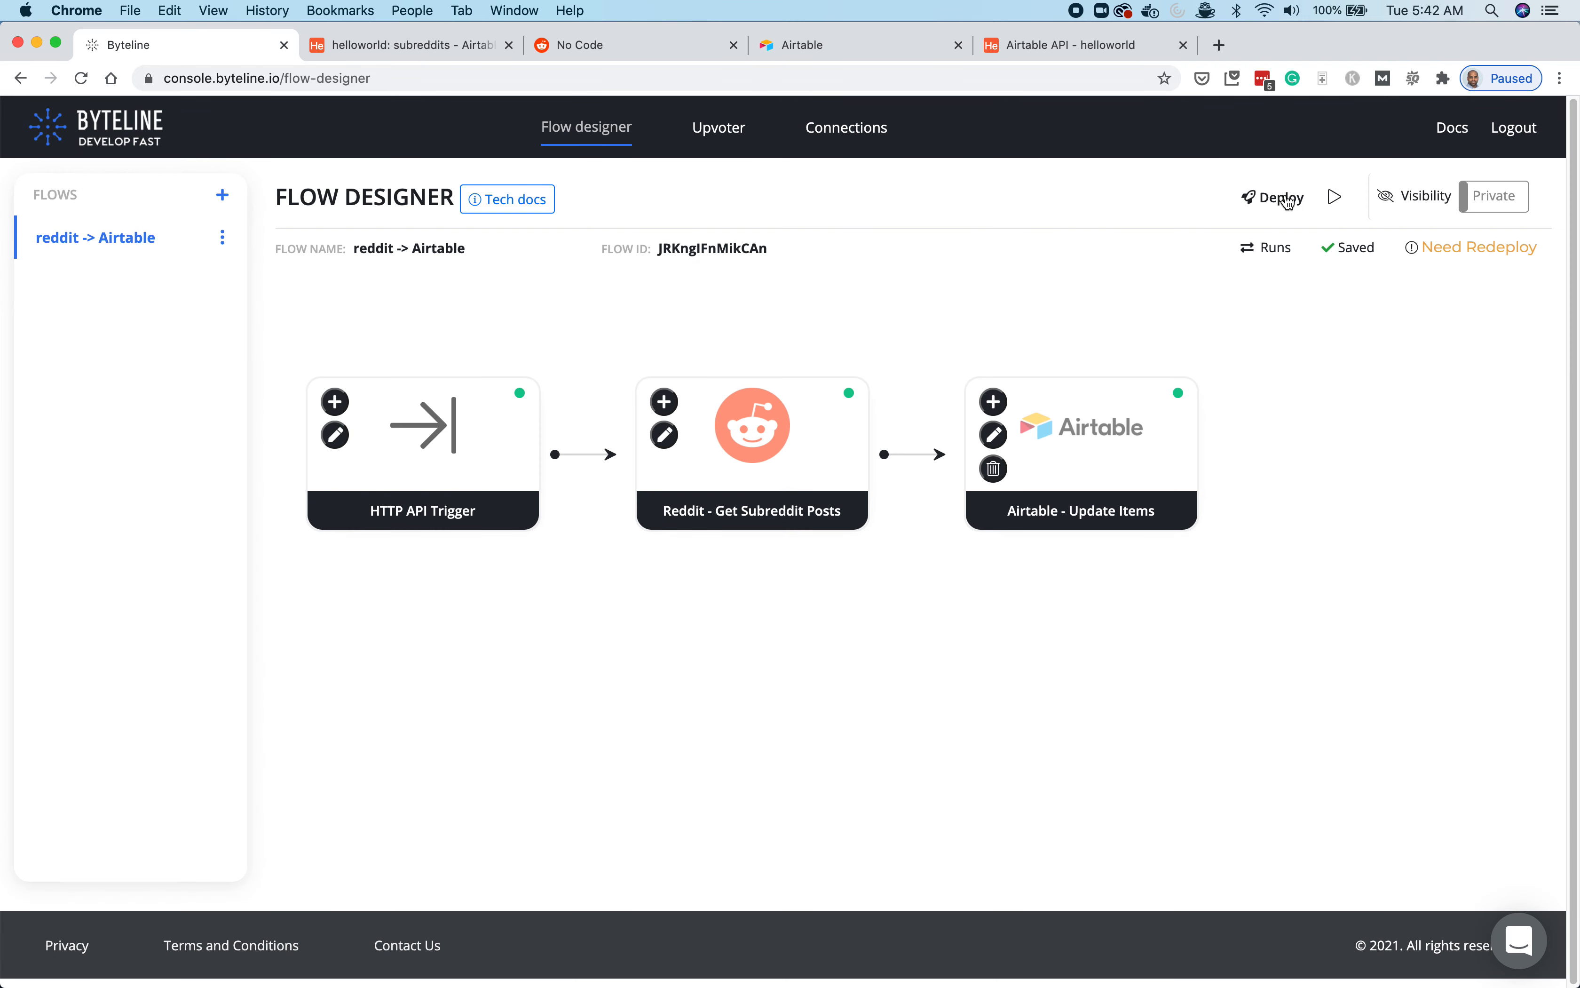
# - Deploy the reddit -> Airtable flow, run it and open the status of that run
pyautogui.click(1287, 199)
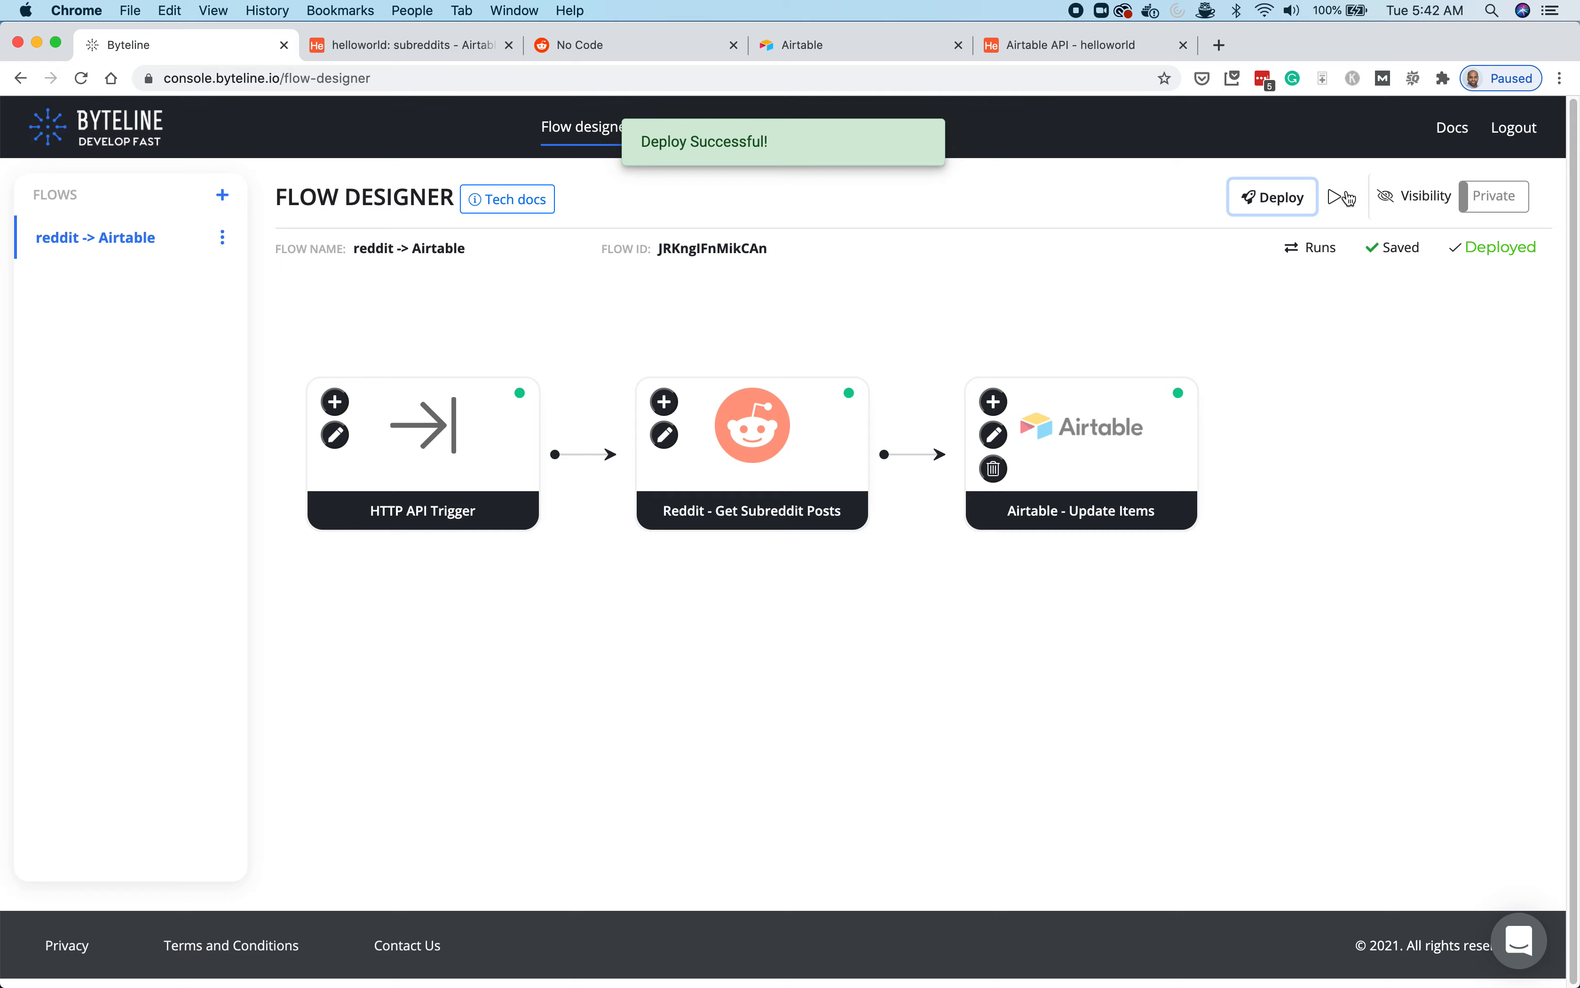
pyautogui.click(1336, 196)
pyautogui.click(722, 583)
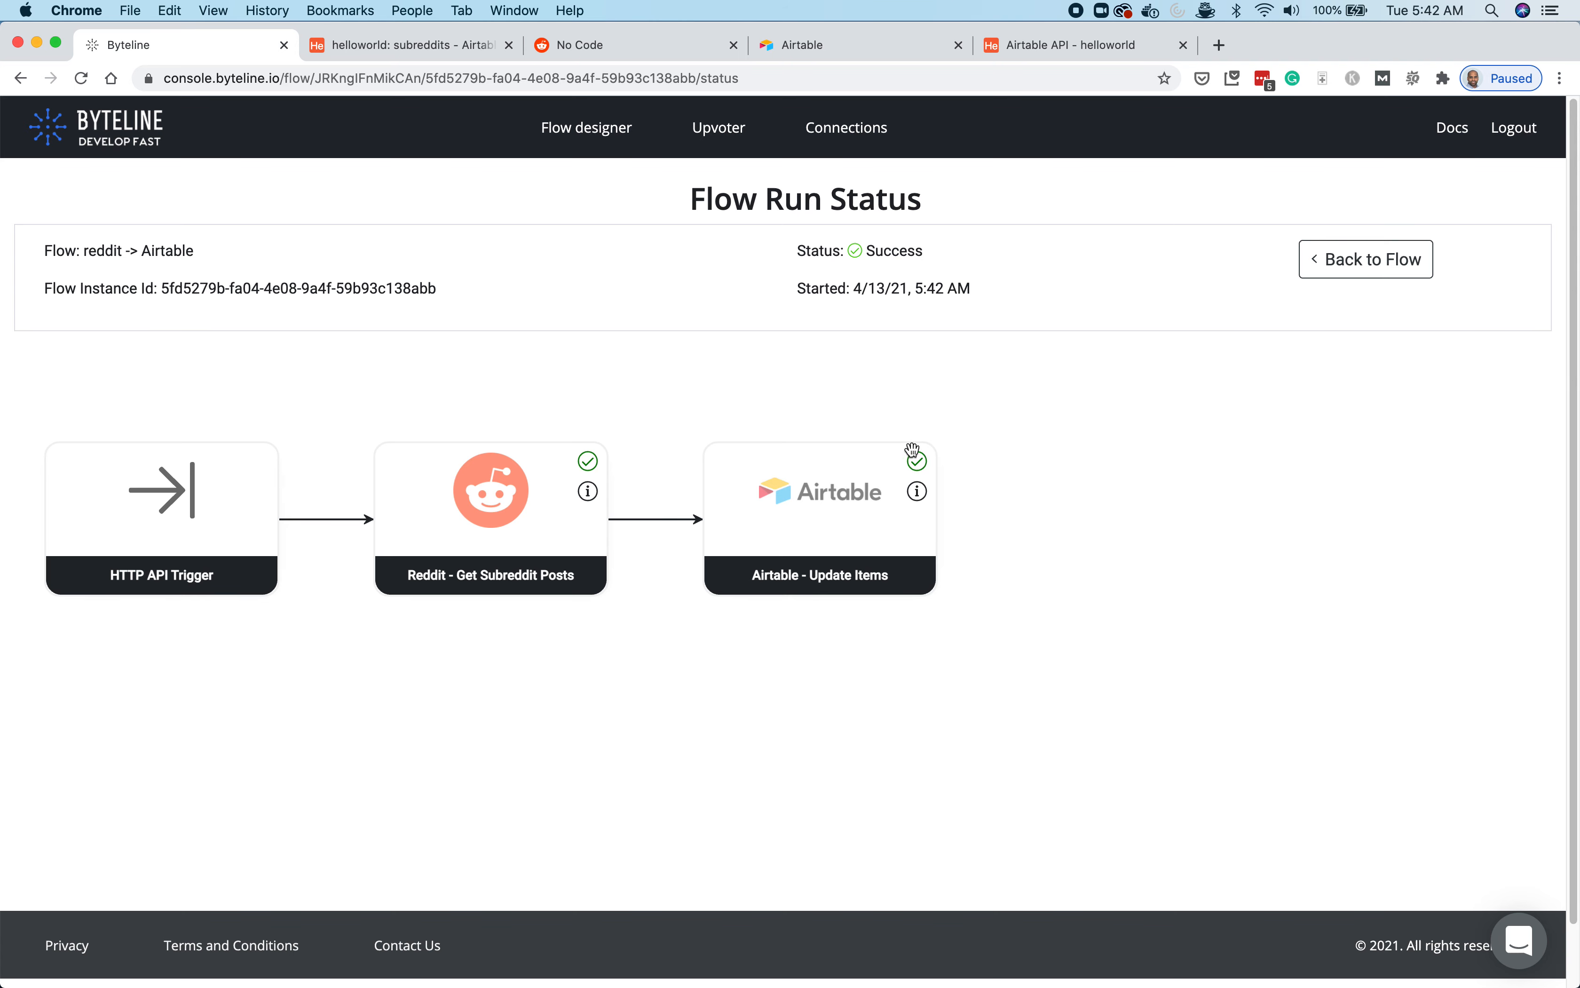
# - Inspect the run output of the Airtable - Update Items node, checking the number of inserts
pyautogui.click(918, 493)
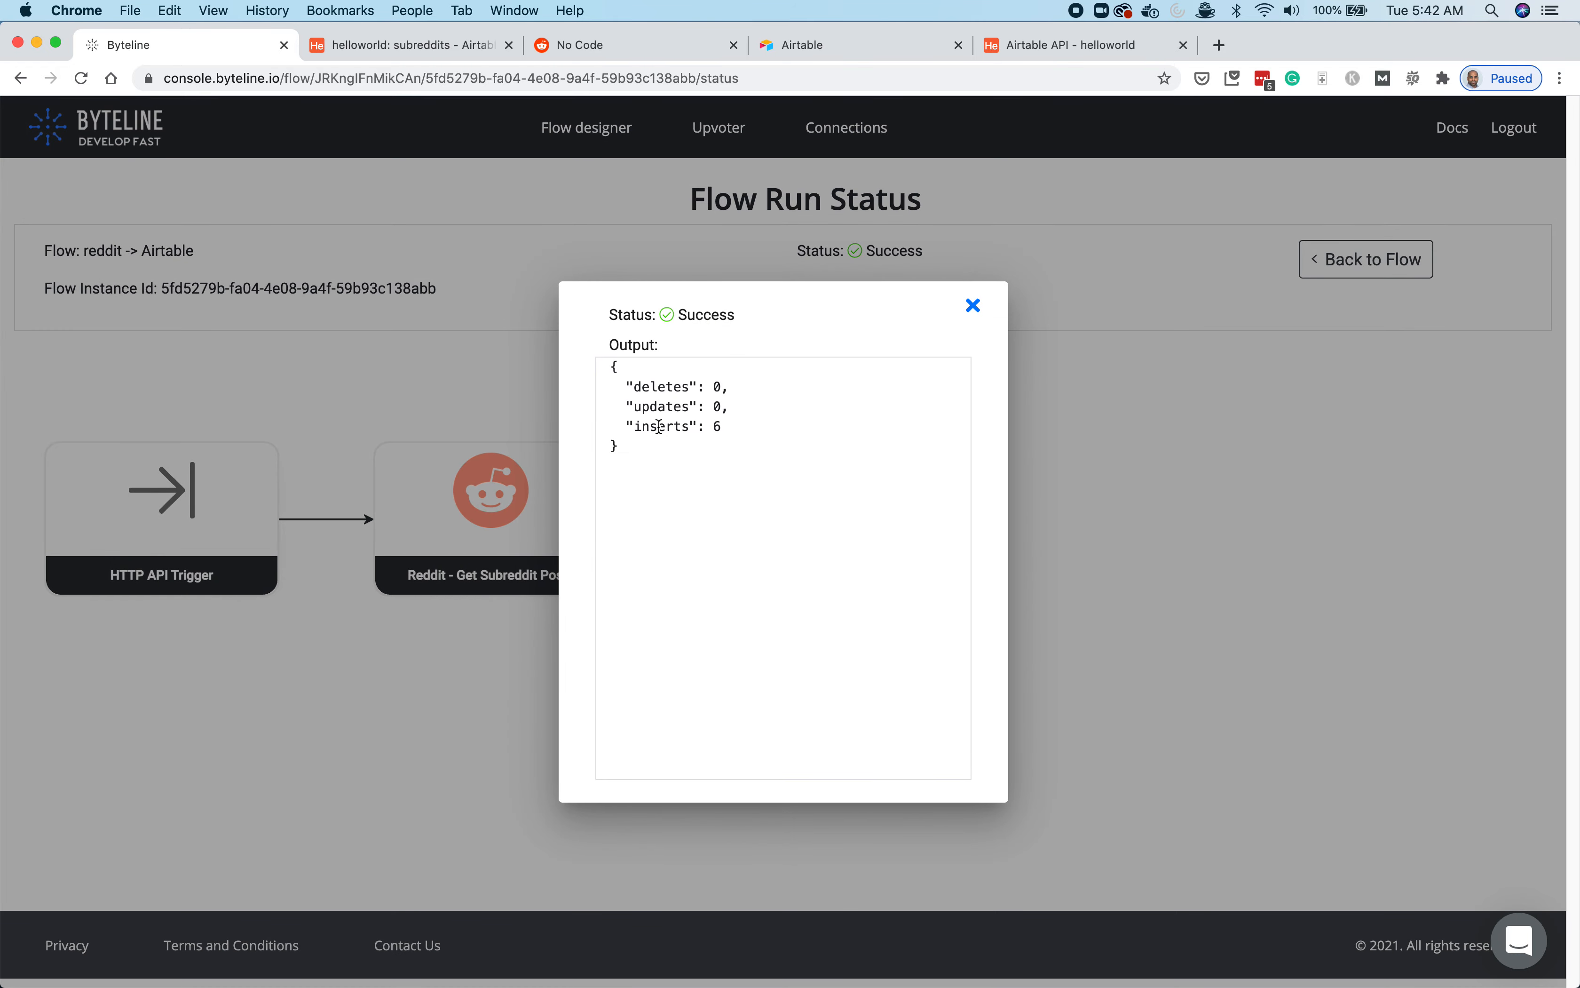
pyautogui.doubleClick(716, 423)
pyautogui.click(974, 308)
# - In Airtable, delete the "Sample post title" record from the reddit-nocode table
pyautogui.click(430, 47)
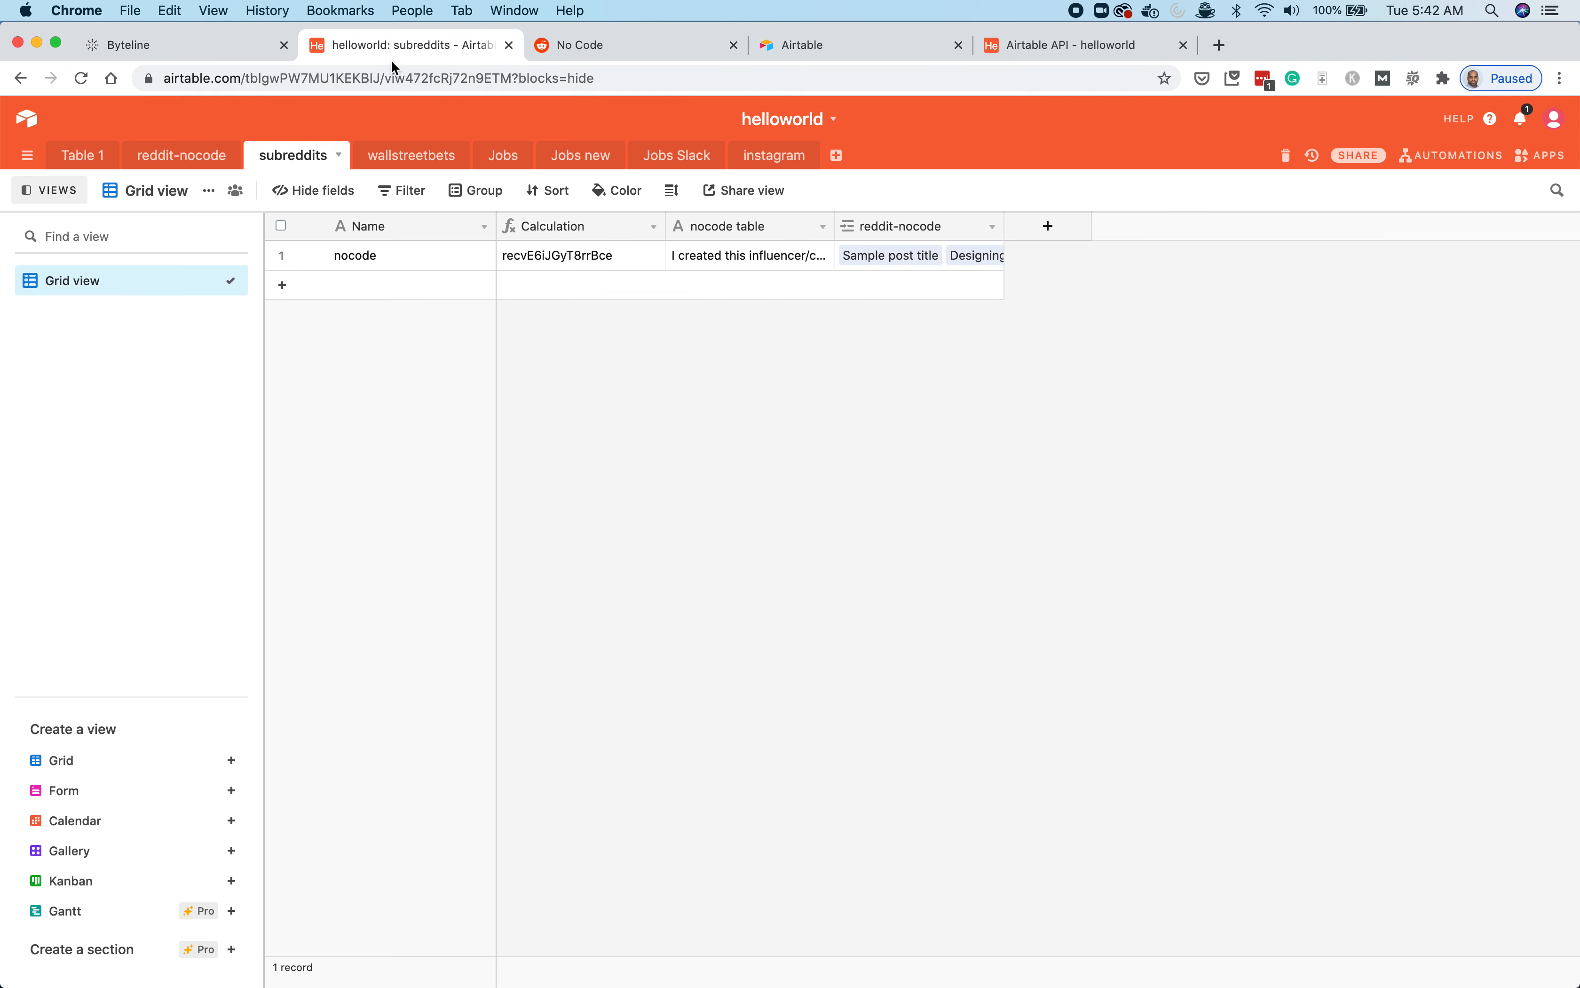
pyautogui.click(617, 402)
pyautogui.click(185, 155)
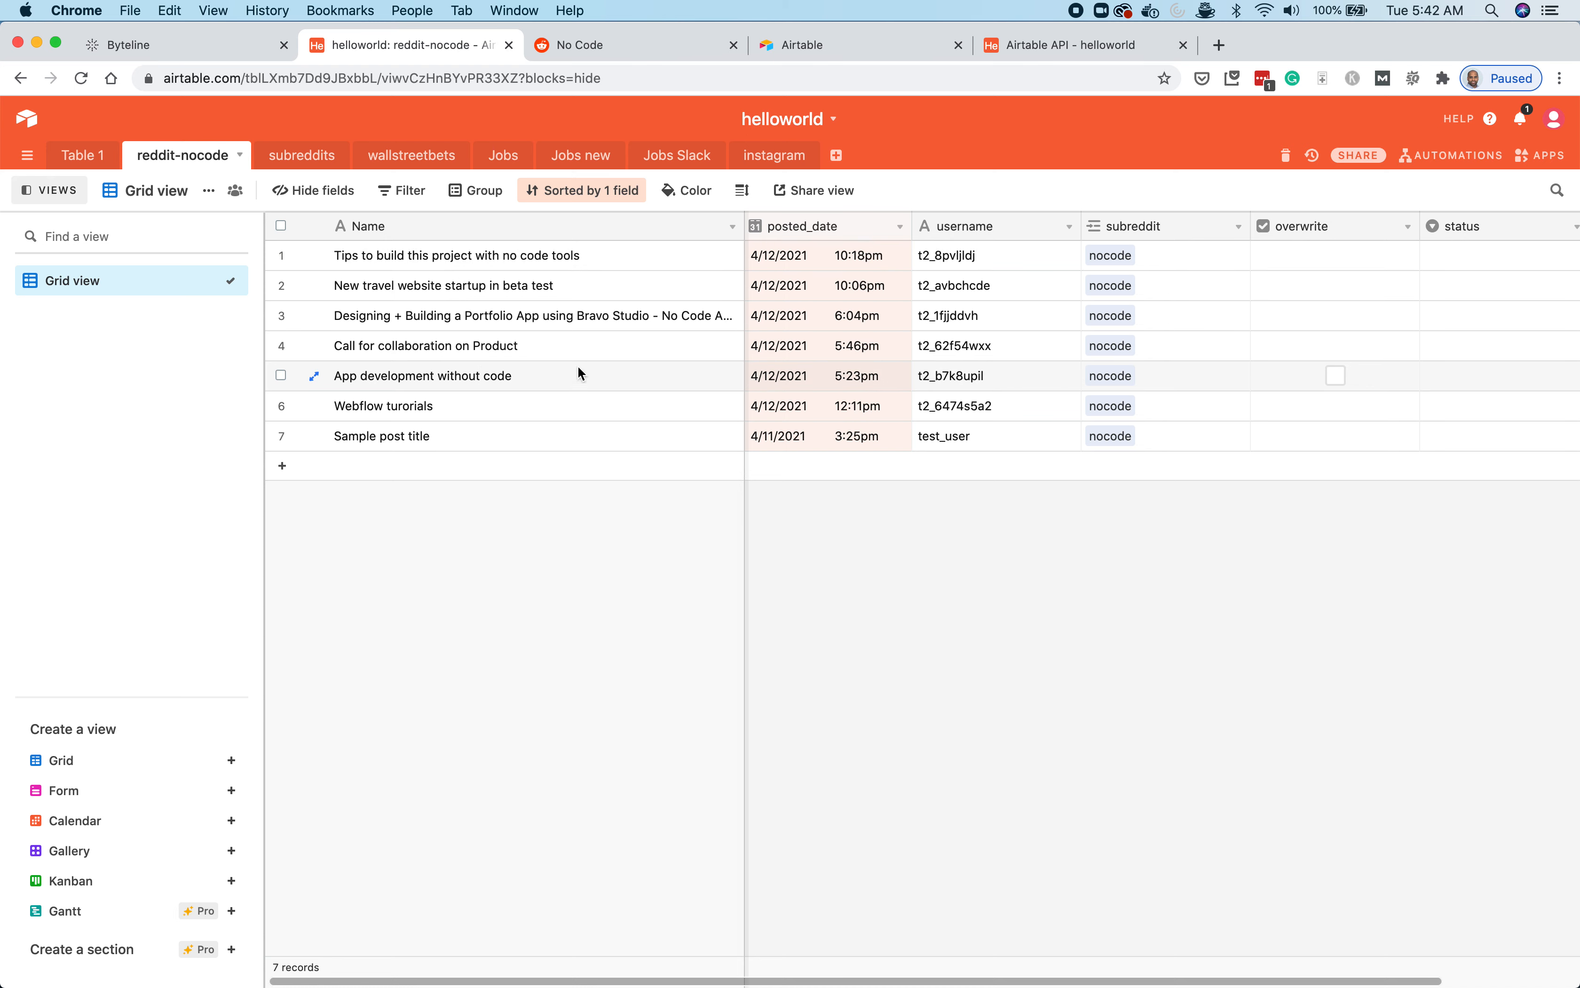
pyautogui.click(281, 436)
pyautogui.rightClick(402, 438)
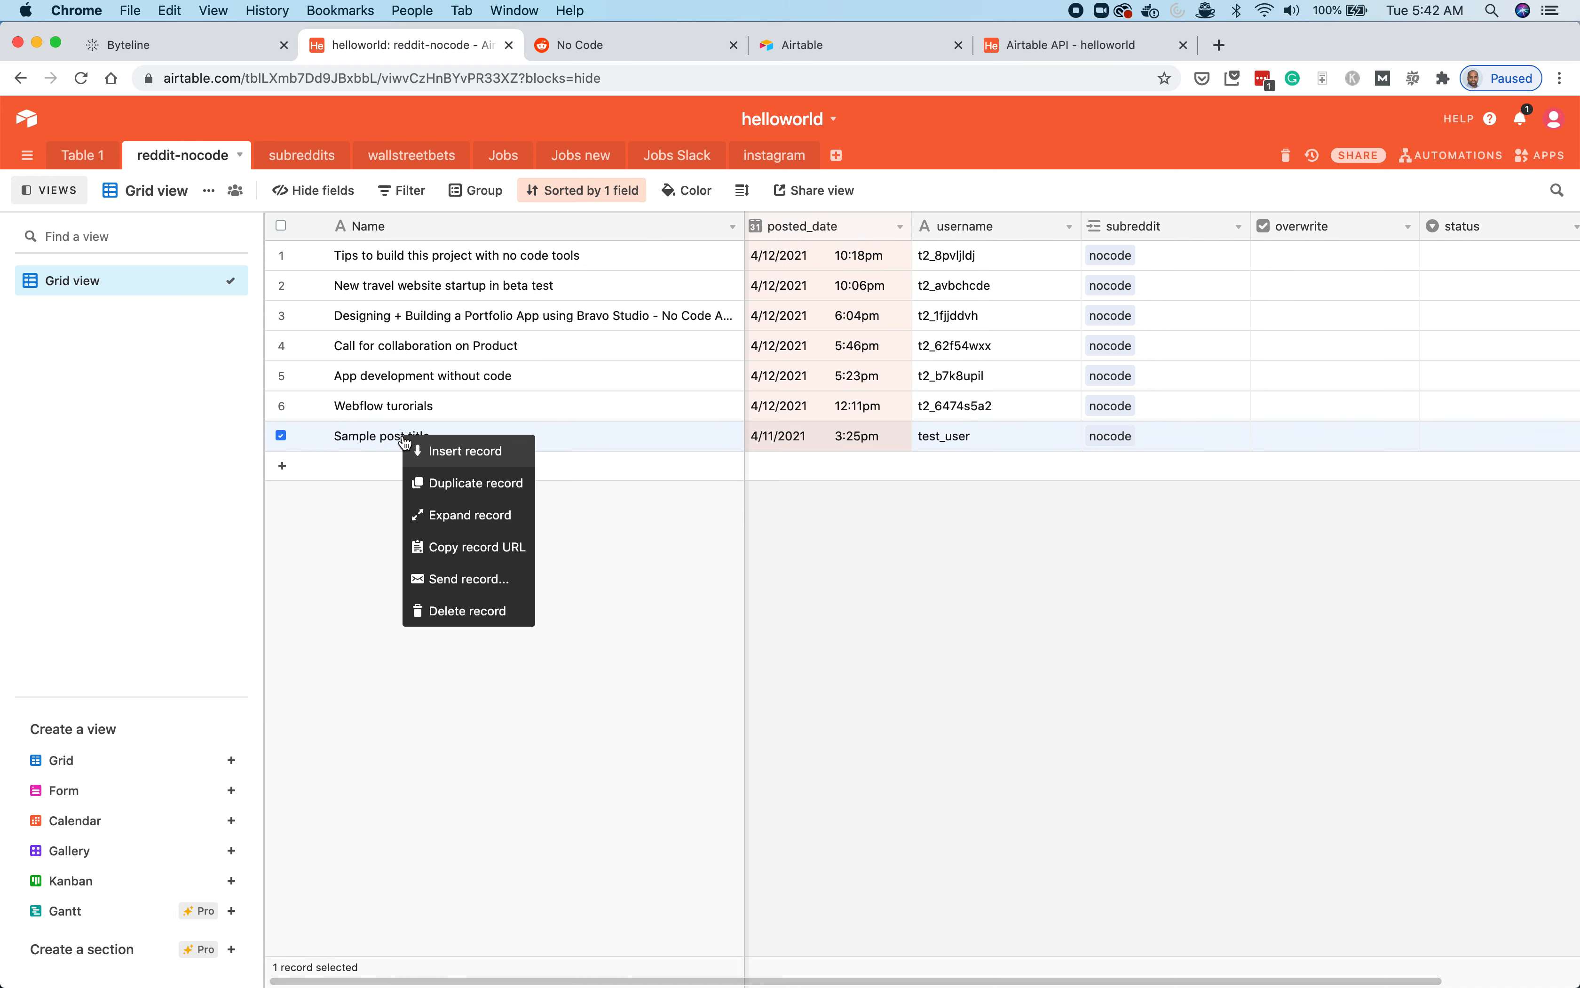
pyautogui.click(461, 623)
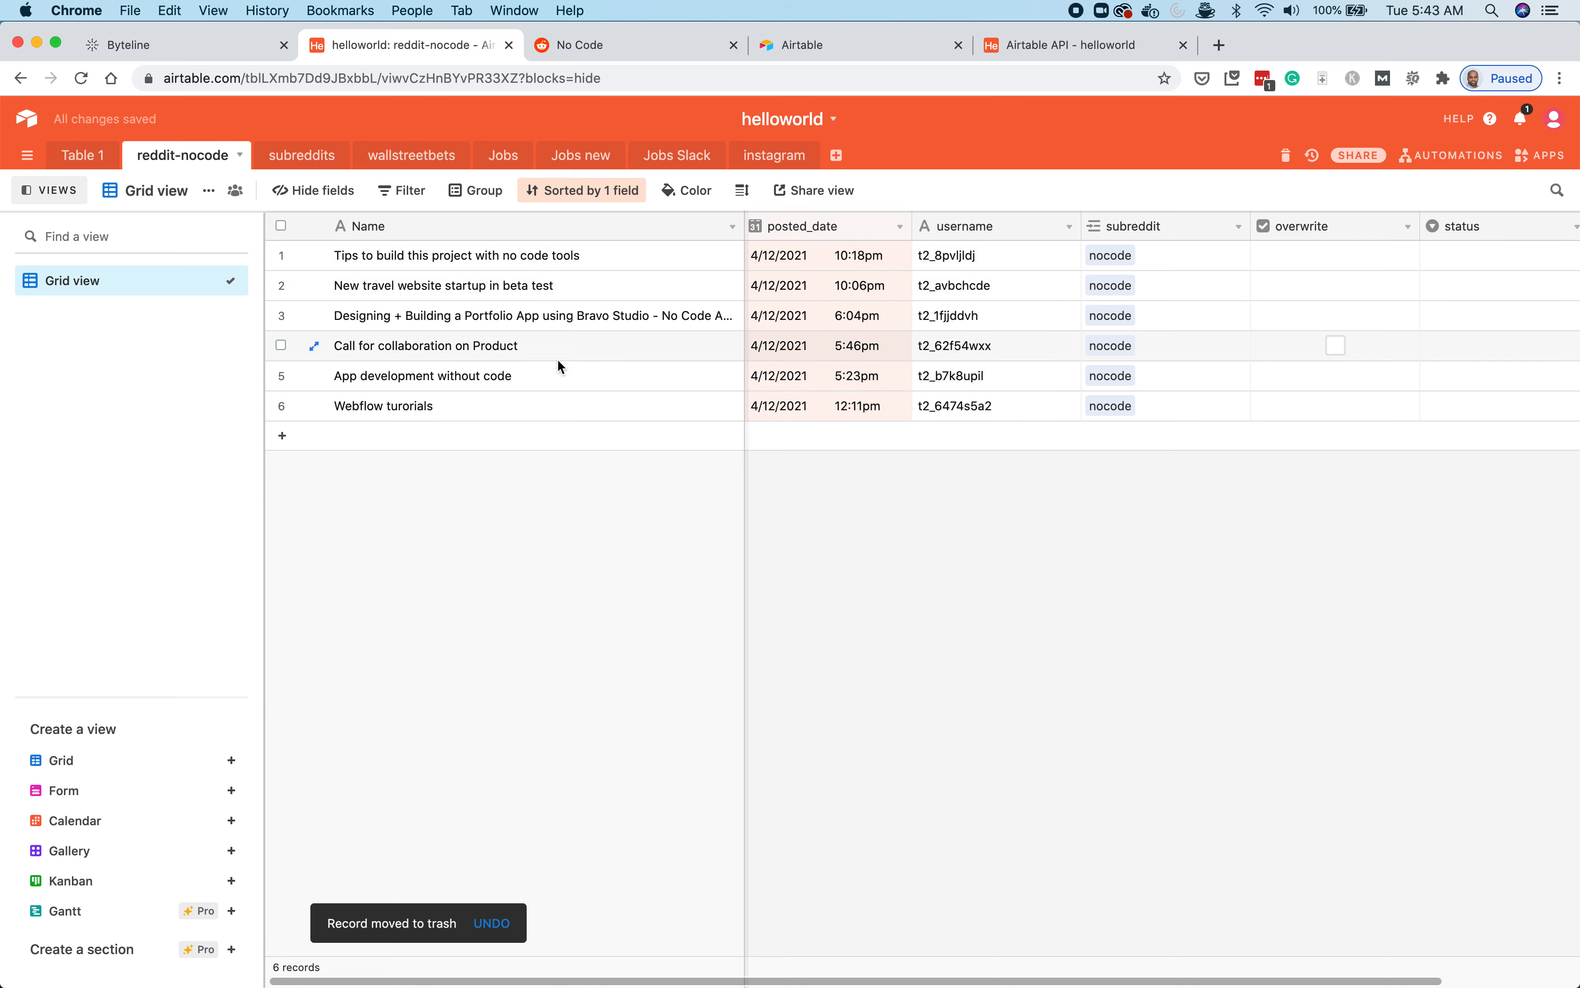
# - Compare the posts on the nocode subreddit page with the records in the reddit-nocode table
pyautogui.click(680, 44)
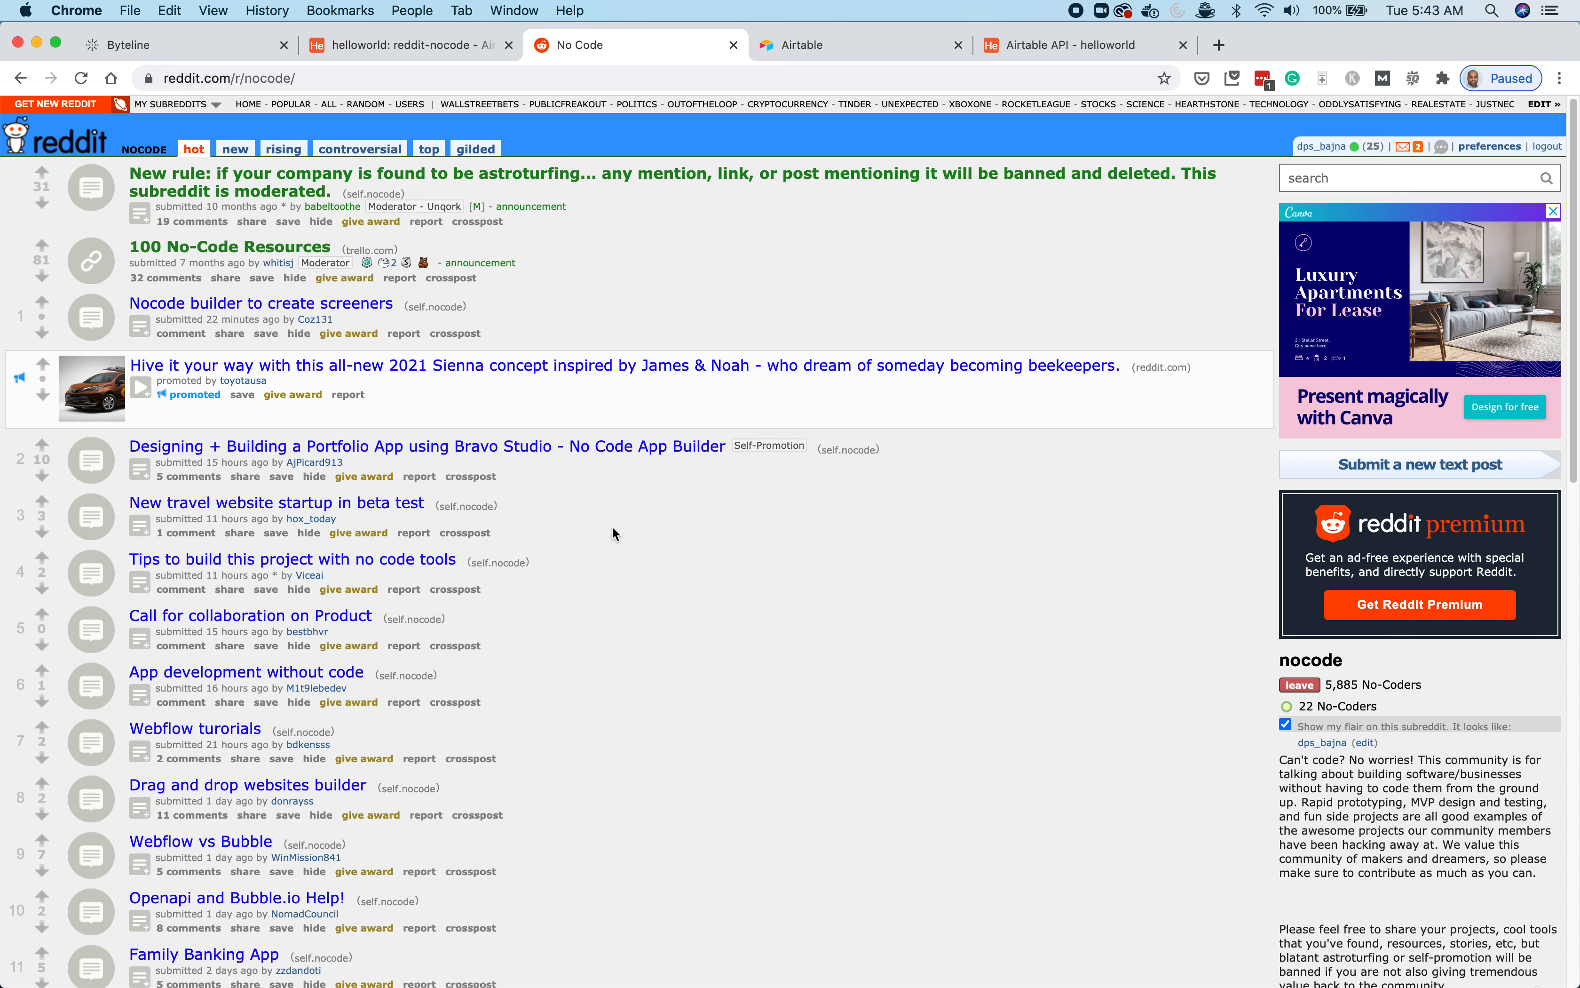
pyautogui.click(360, 47)
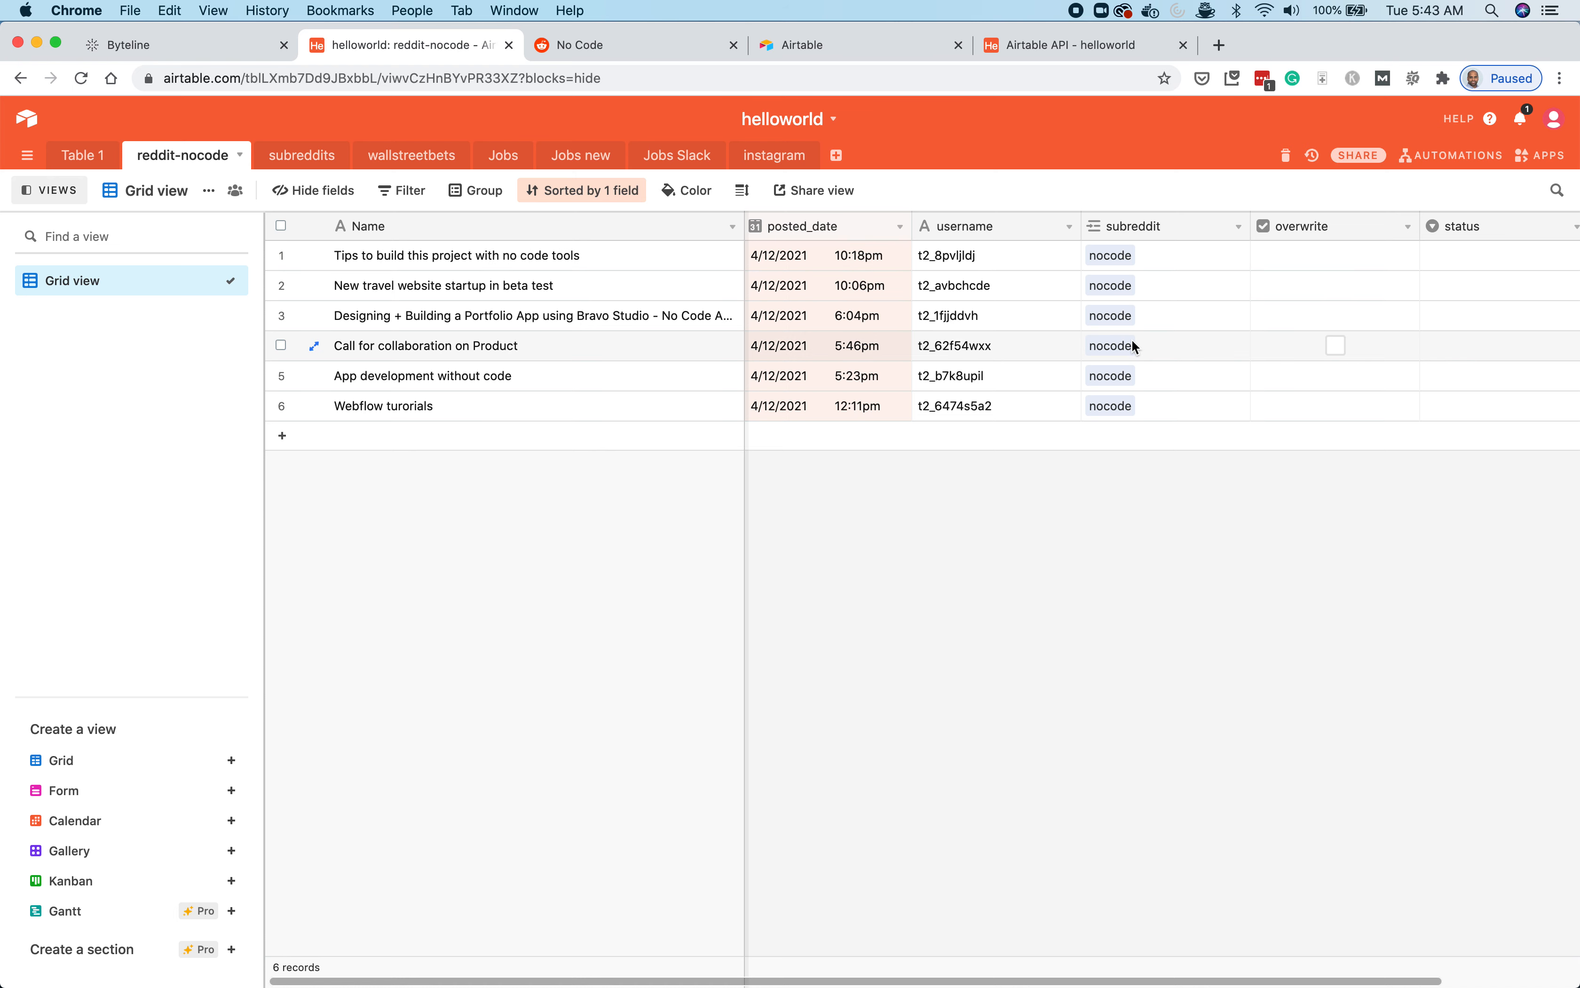
pyautogui.click(323, 159)
pyautogui.click(188, 156)
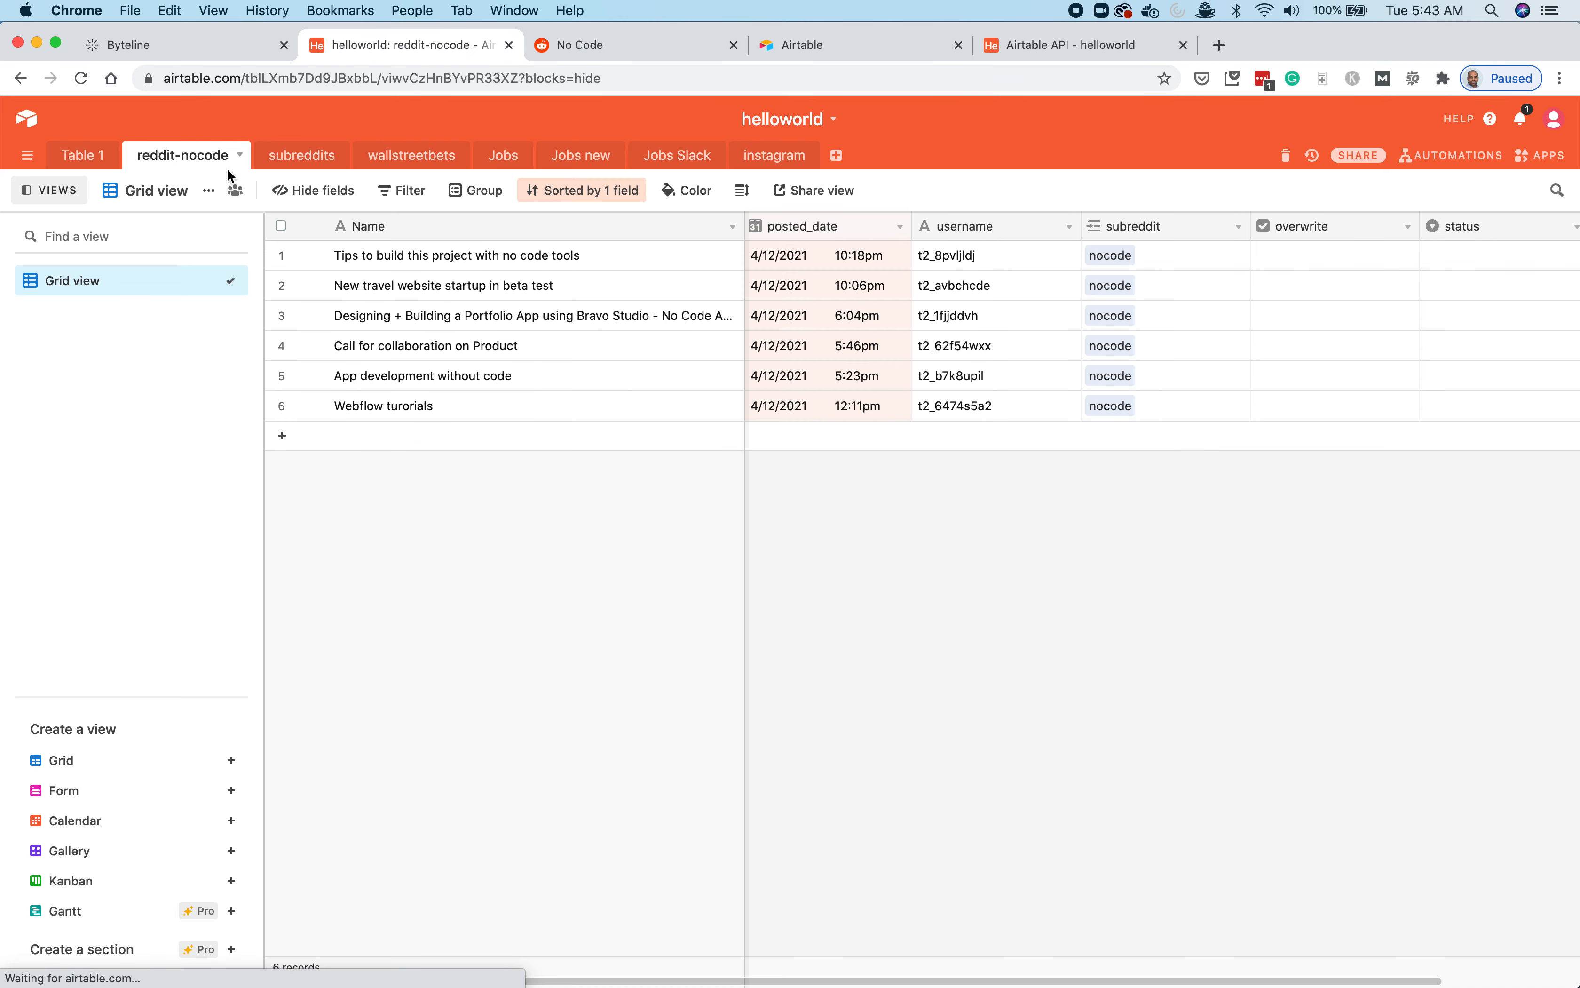
# - Return to the Byteline flow and examine the Airtable - Update Items node's advanced options for existing records and data deleted at source
pyautogui.click(202, 44)
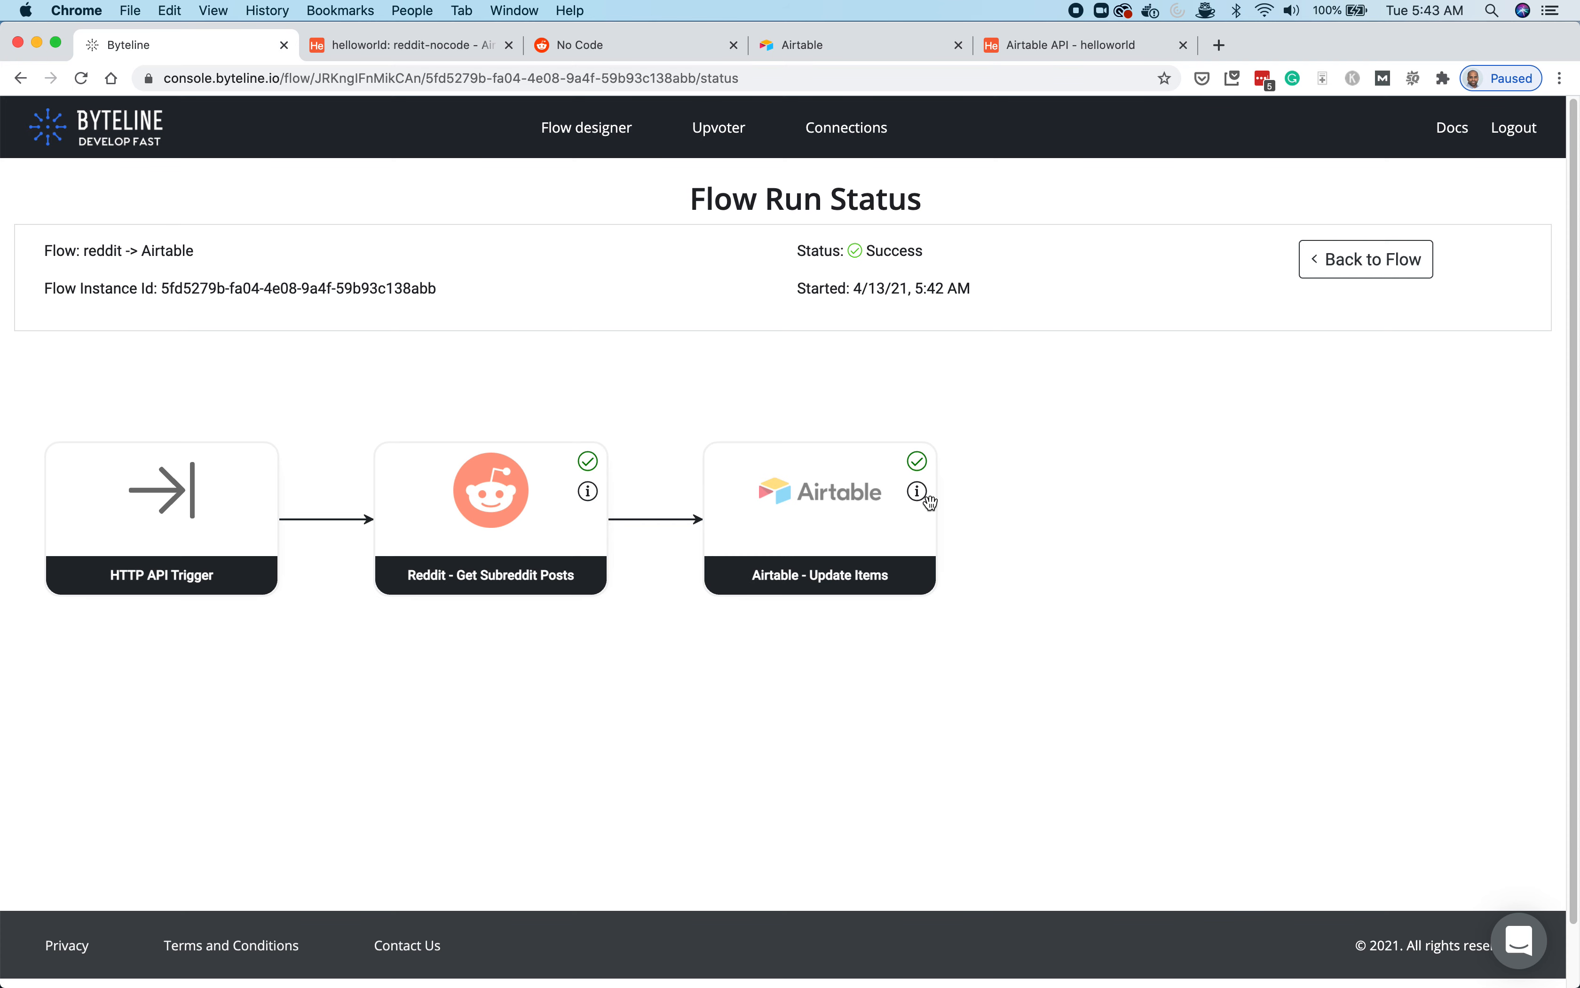
pyautogui.click(1352, 261)
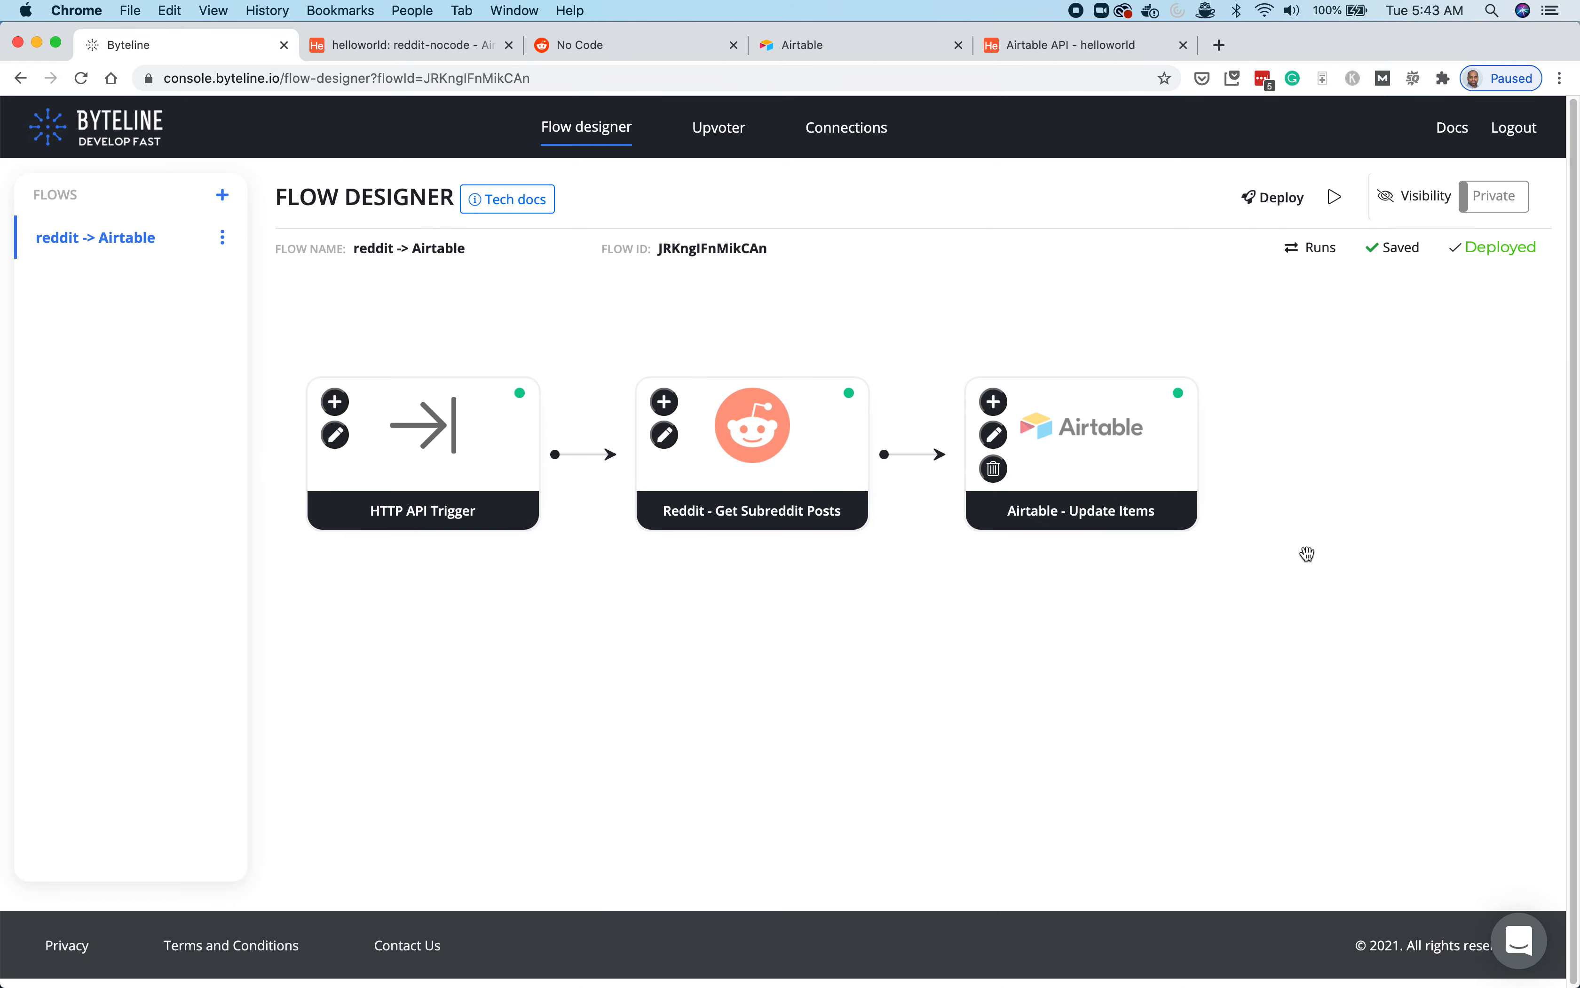
pyautogui.click(993, 434)
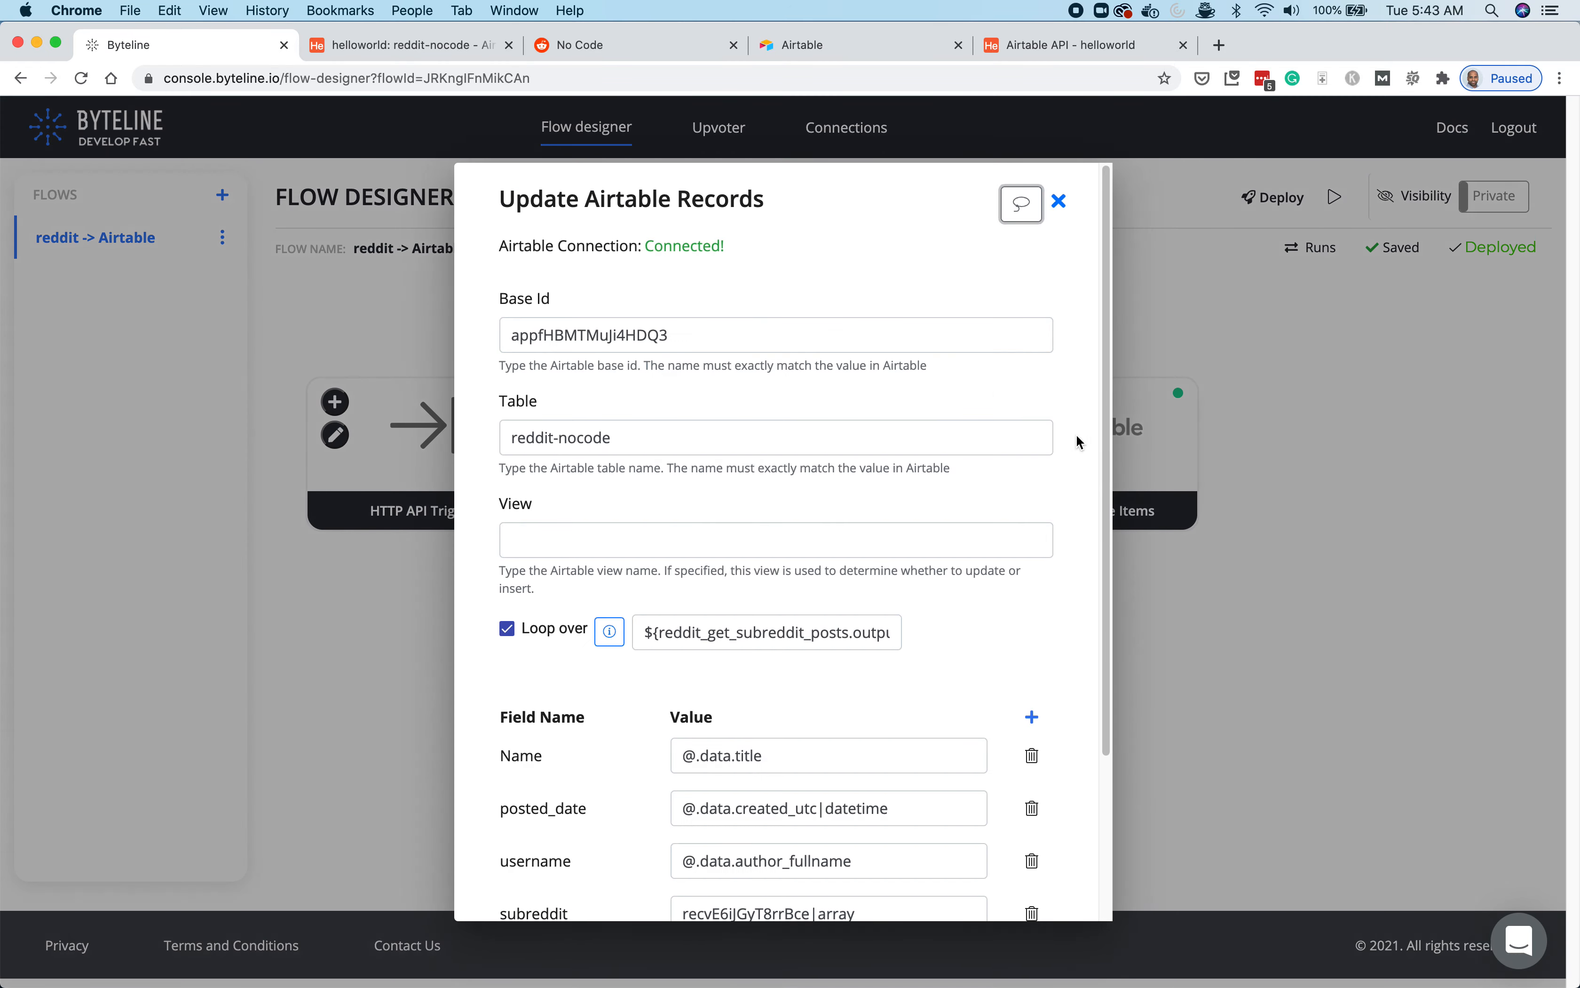
pyautogui.scroll(-5, 1082, 463)
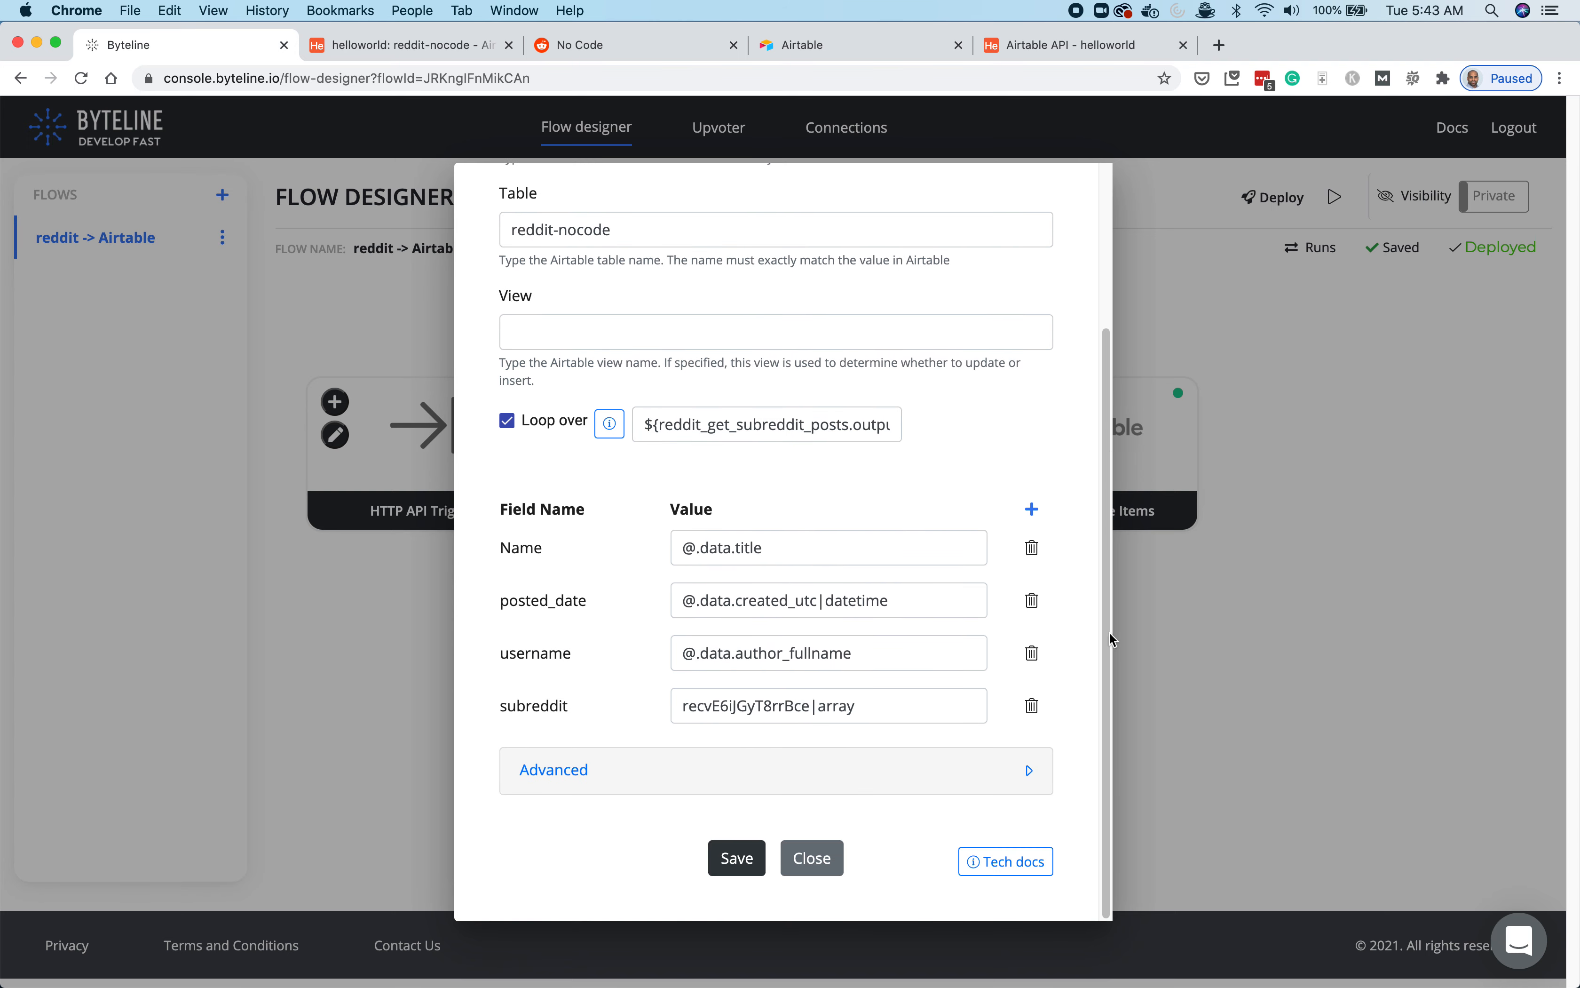
pyautogui.click(749, 781)
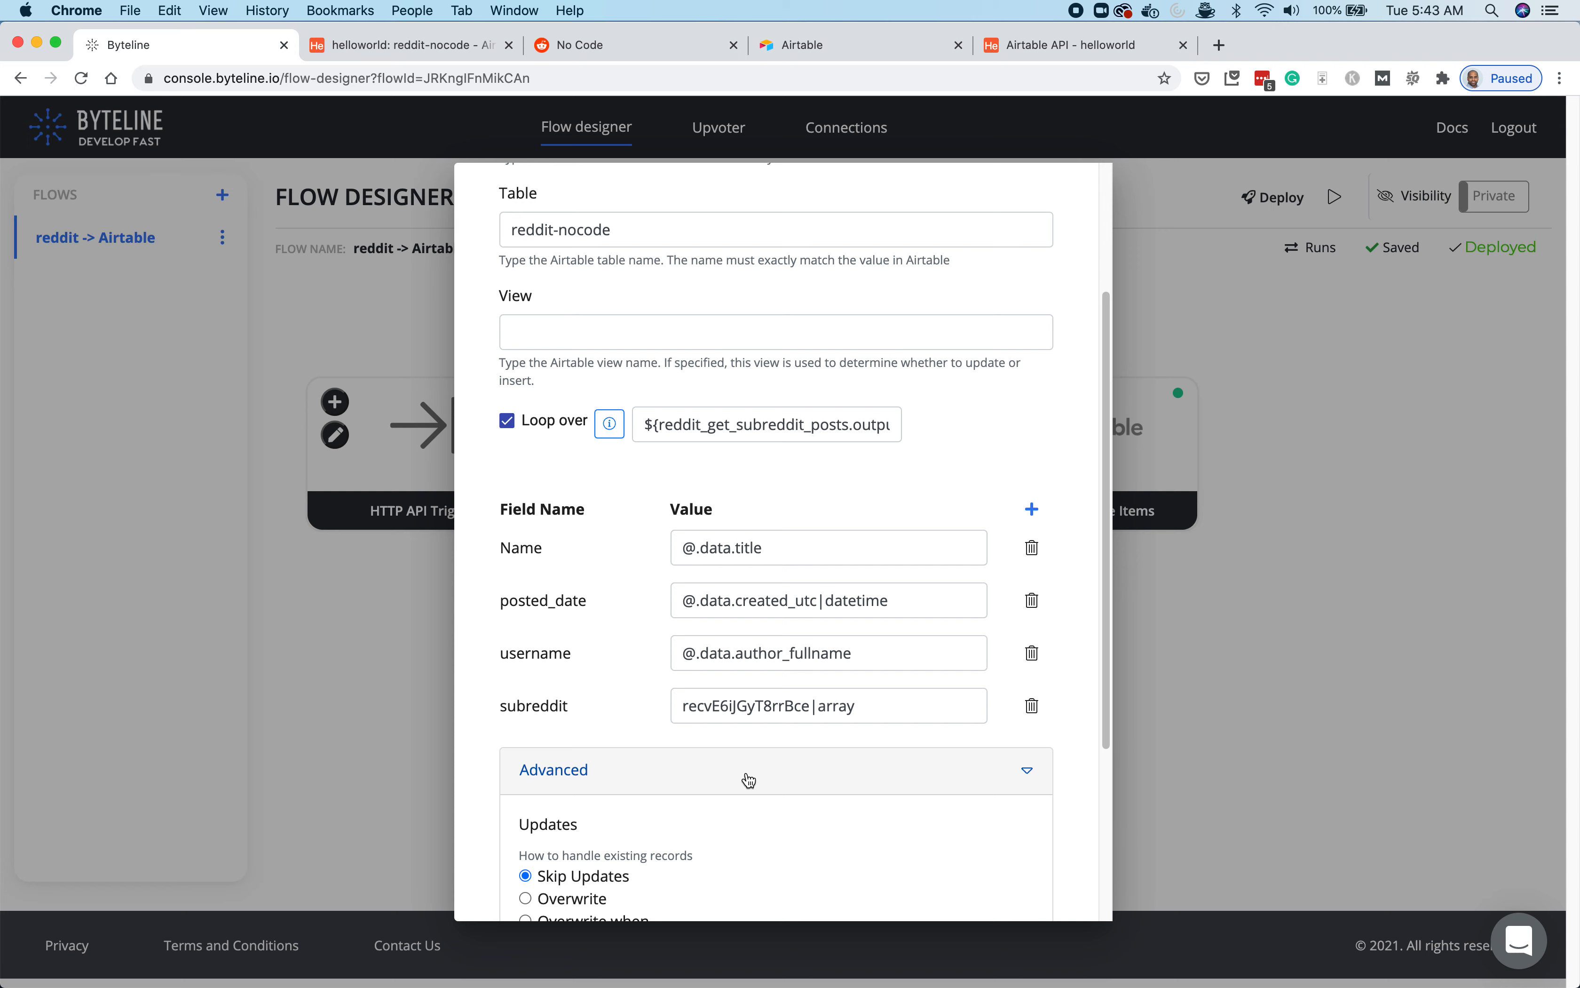
pyautogui.scroll(-5, 783, 758)
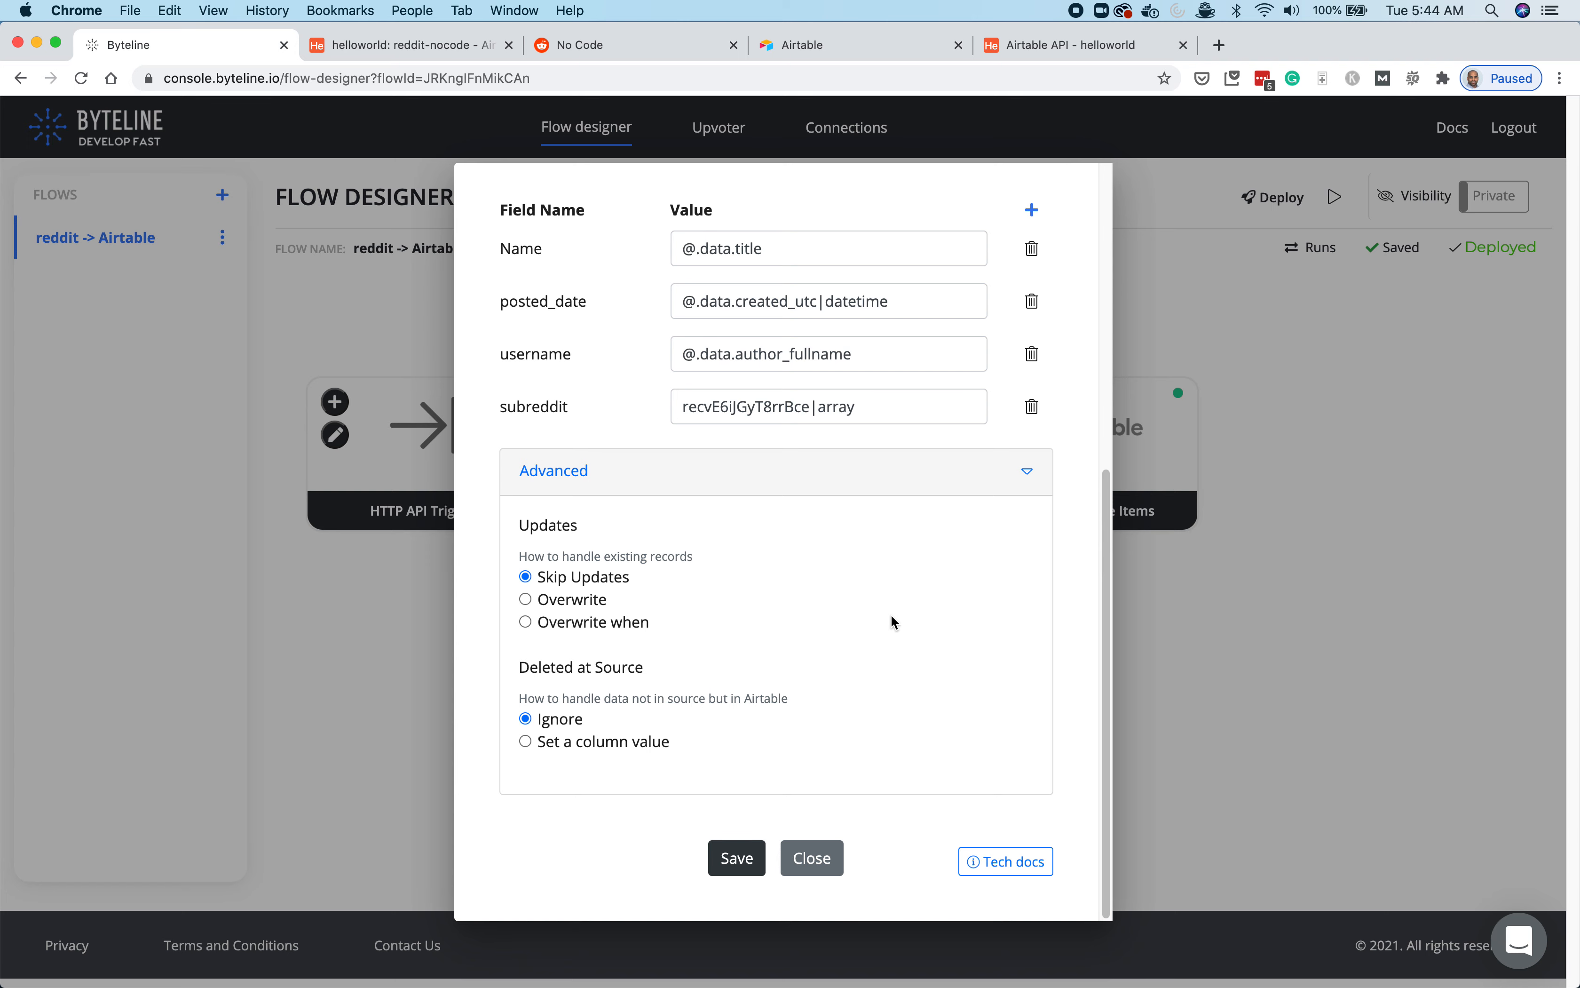
# - Compare the Name field's mapping with the Name column of the reddit-nocode table, then return to the node's update options
pyautogui.scroll(5, 878, 643)
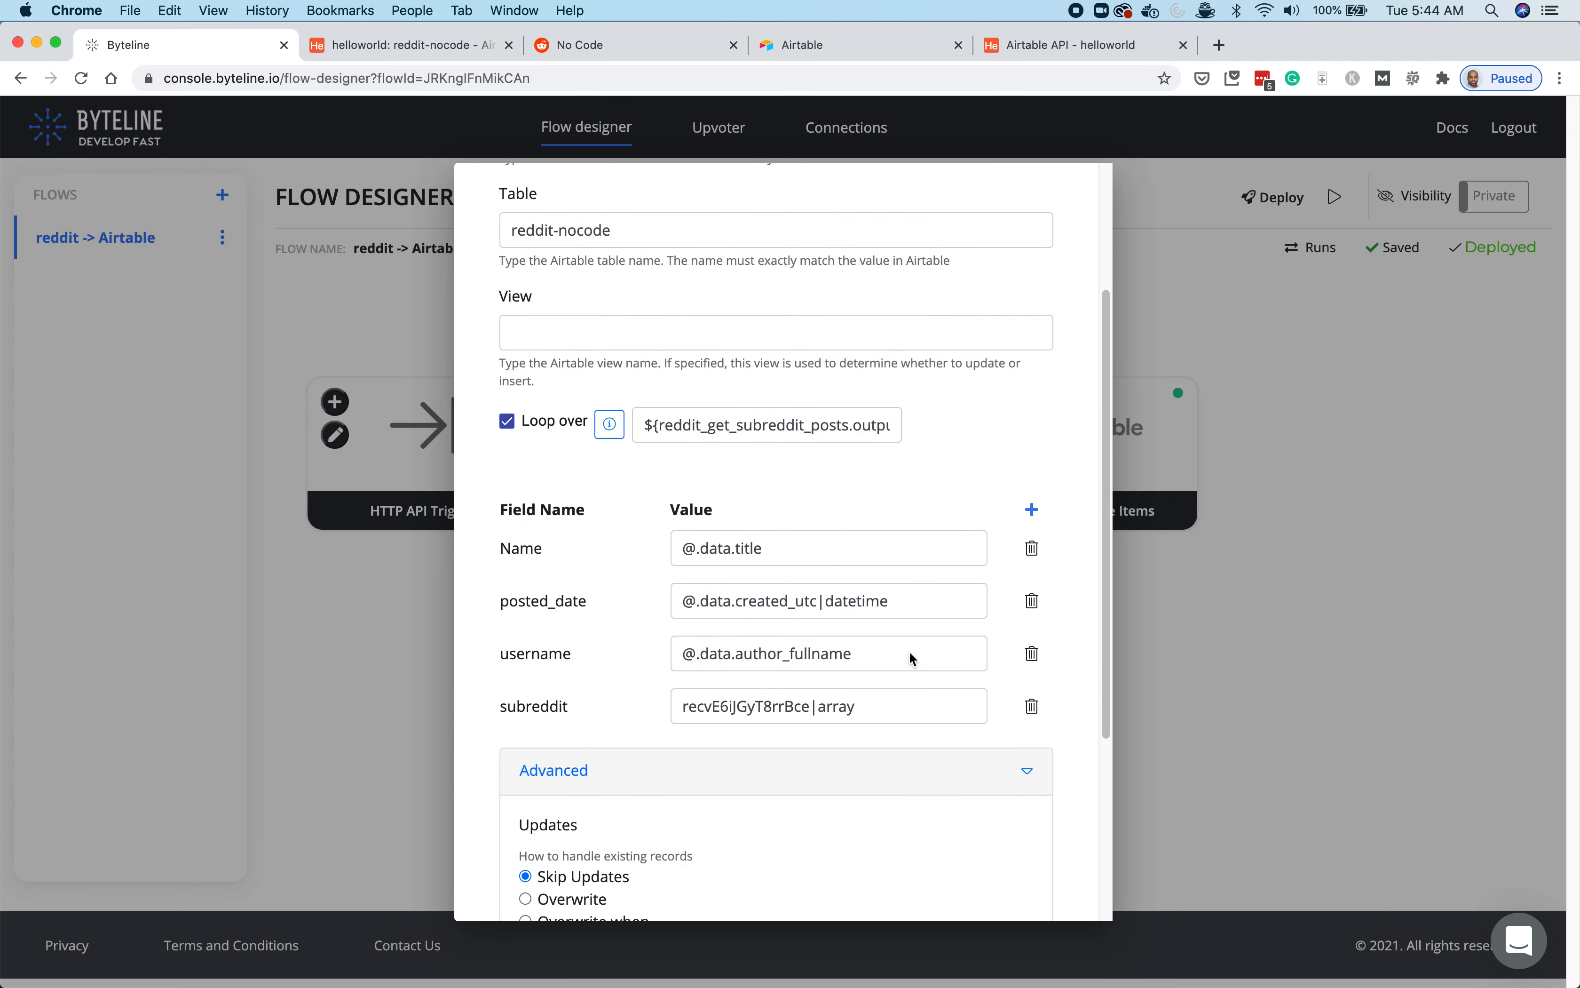
pyautogui.moveTo(673, 548); pyautogui.dragTo(789, 547)
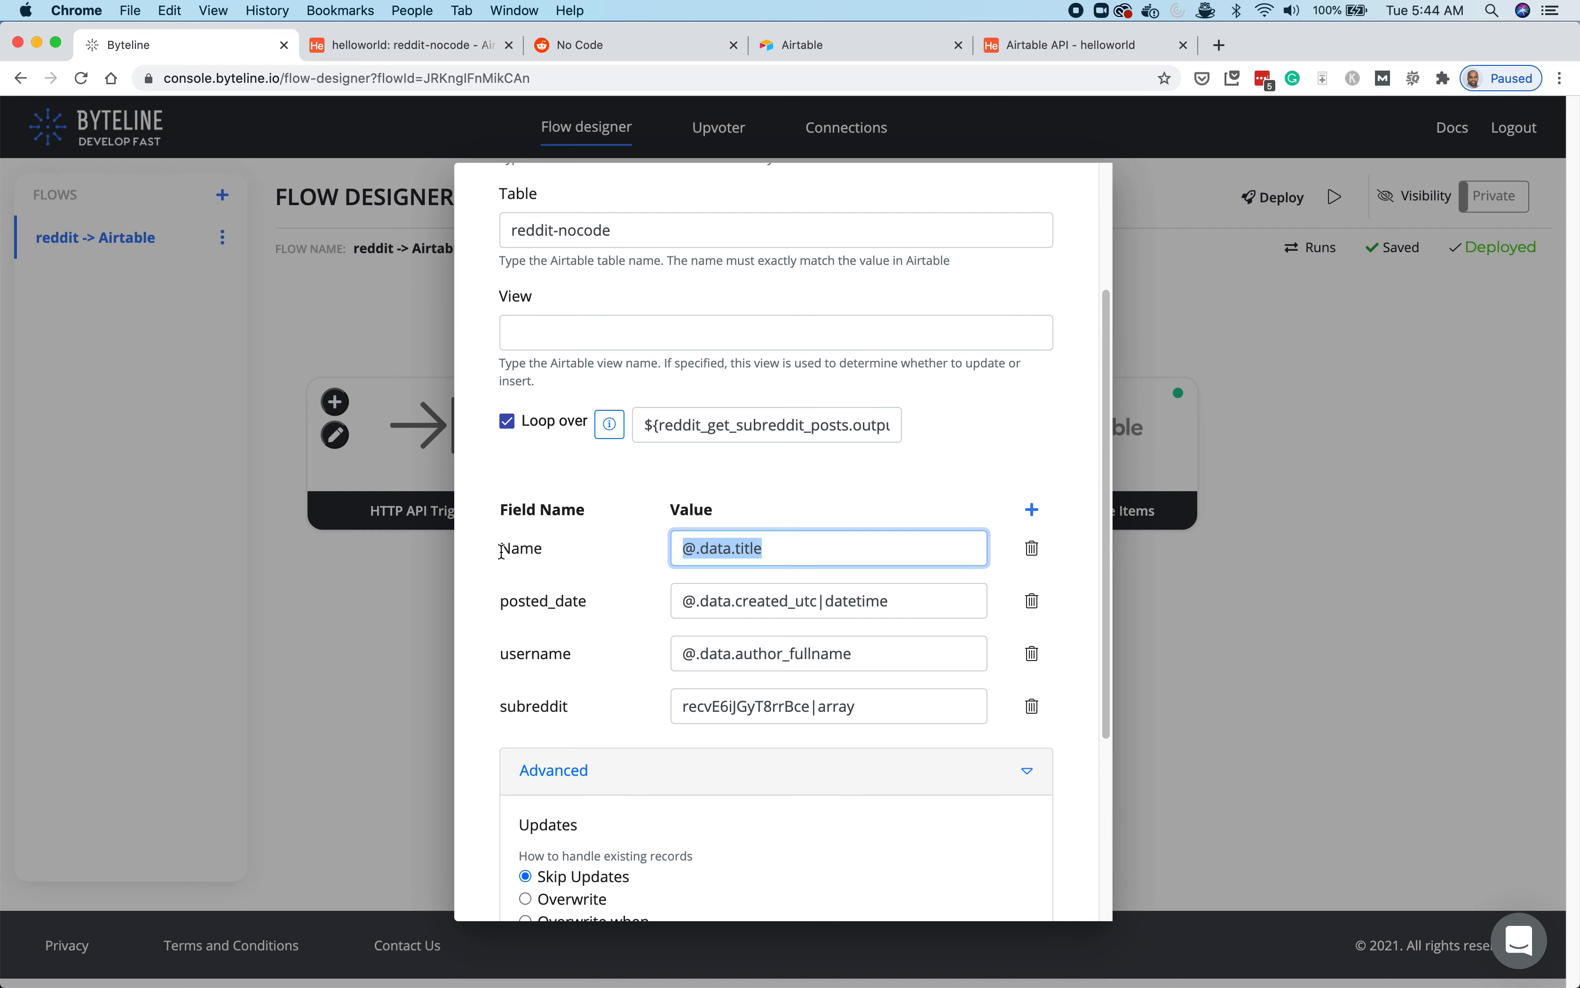
pyautogui.click(401, 43)
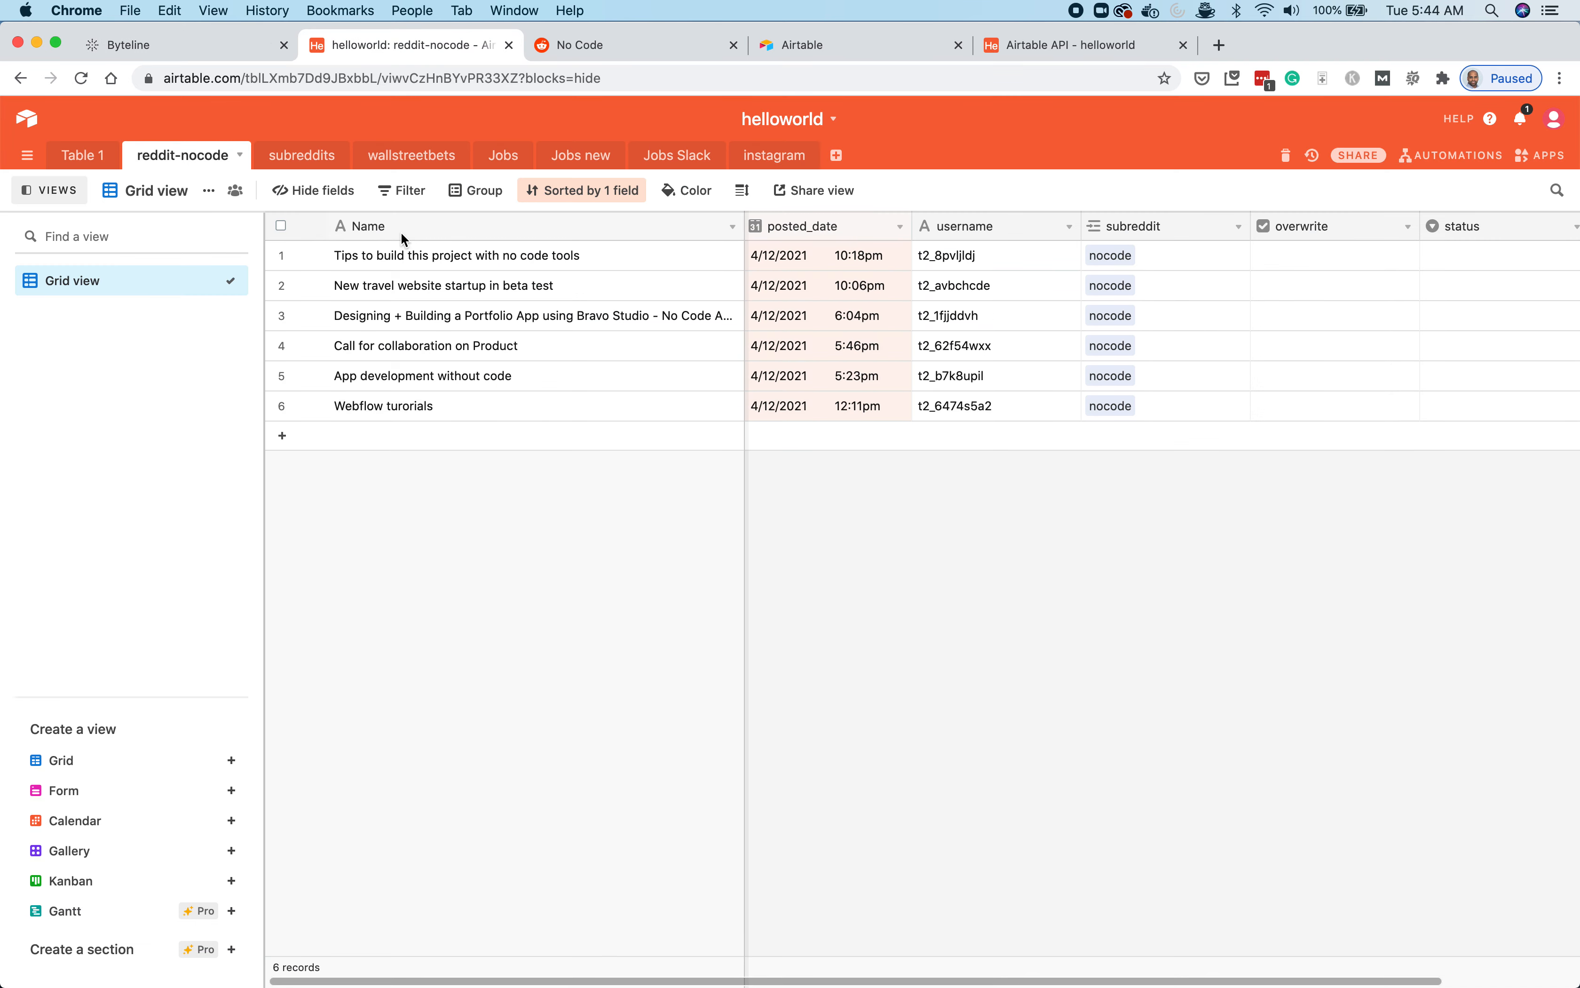
pyautogui.click(431, 227)
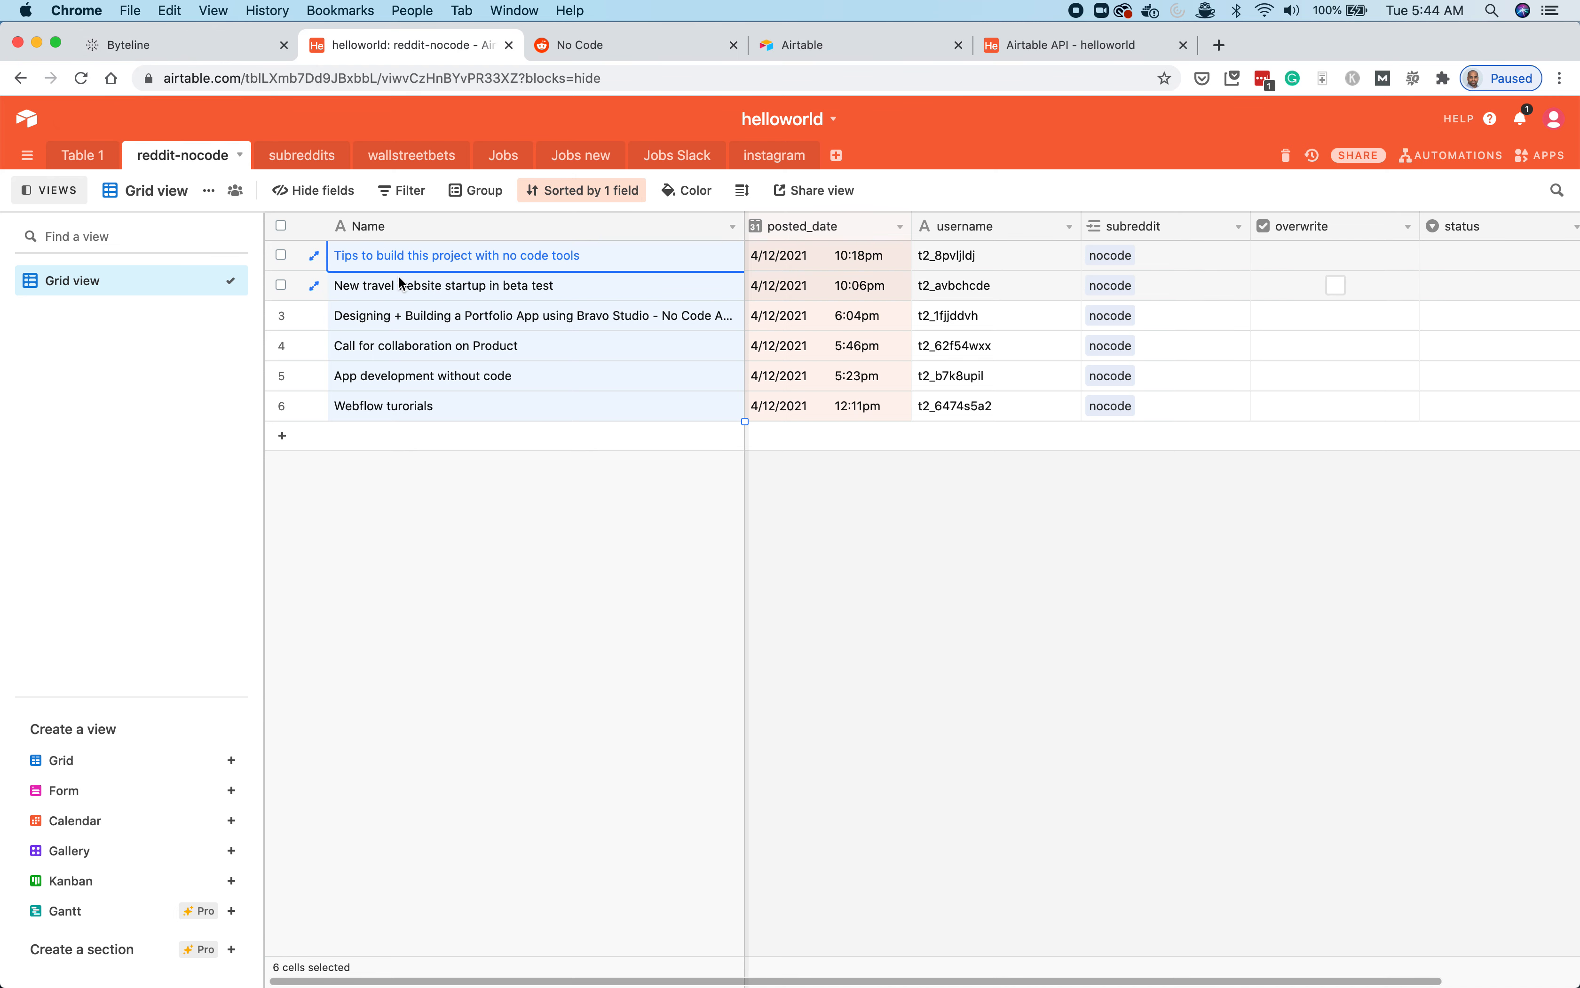
pyautogui.click(185, 46)
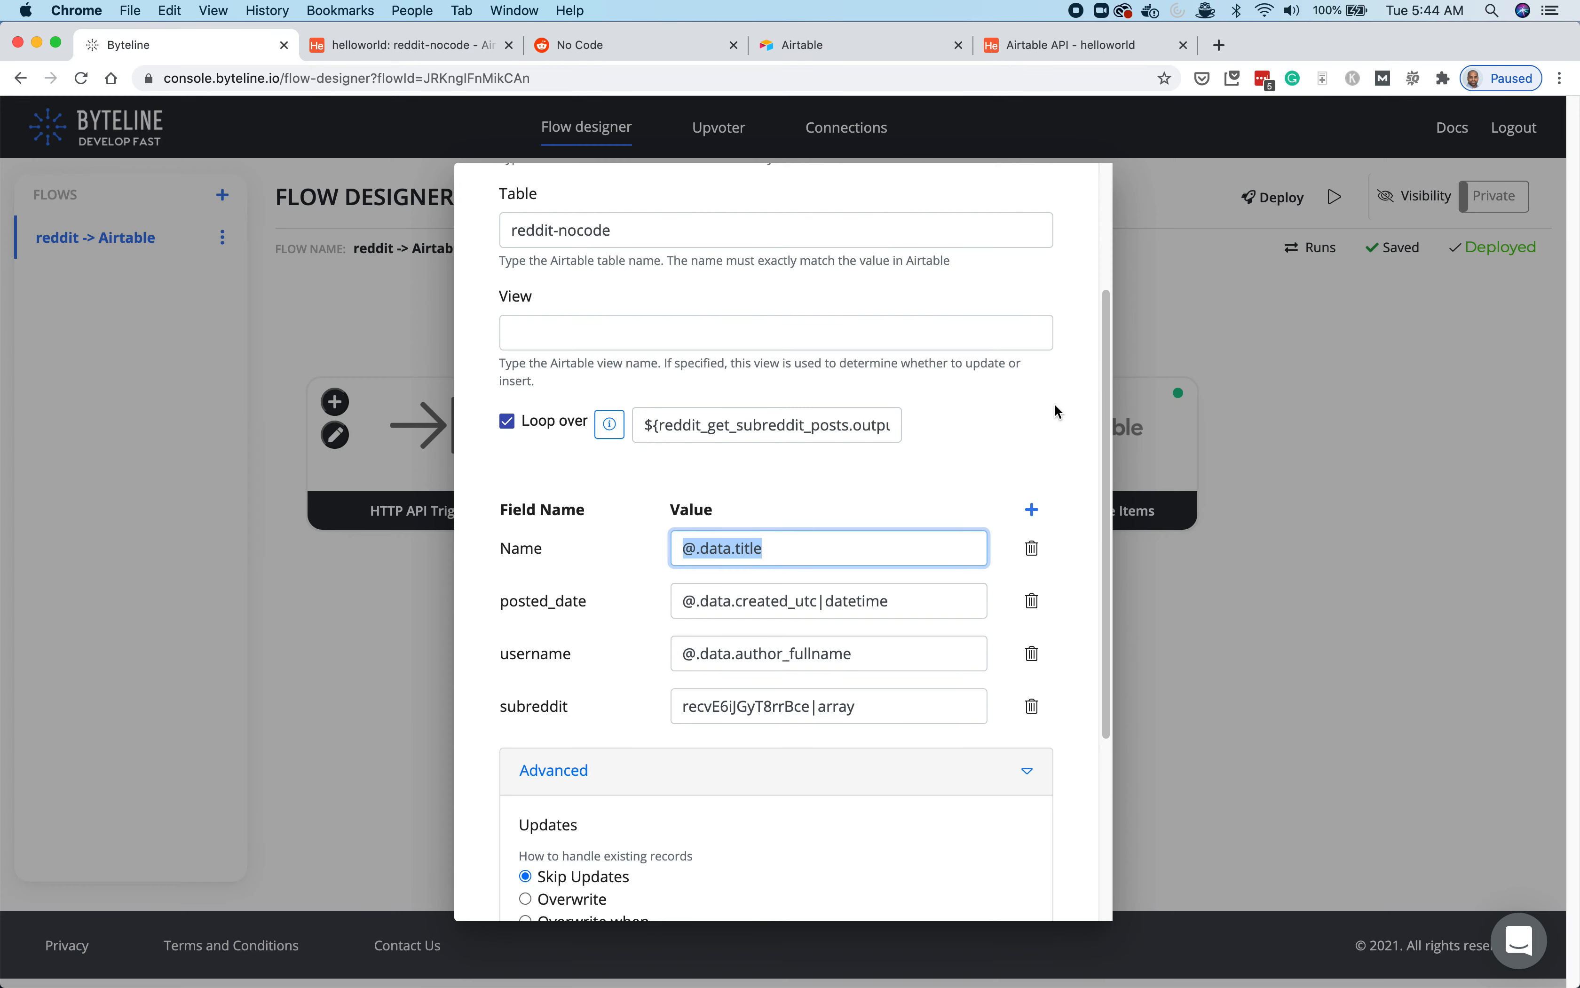
pyautogui.click(966, 415)
pyautogui.scroll(-5, 937, 751)
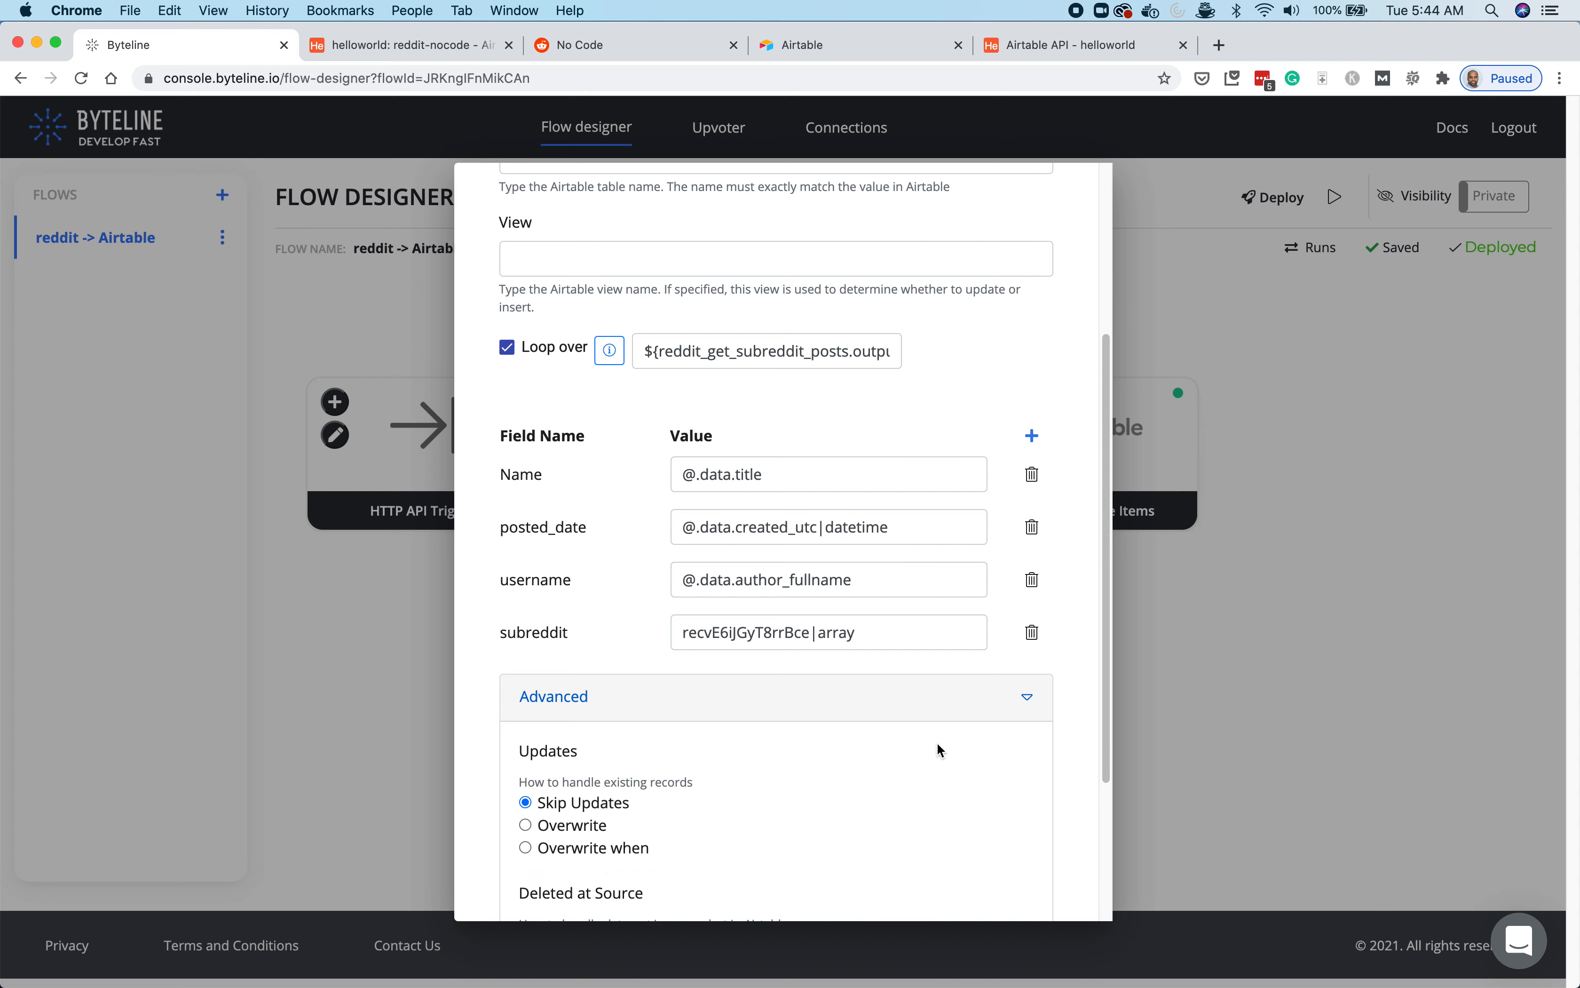
# - Leave the node's settings unchanged, run the reddit -> Airtable flow, and inspect the Airtable - Update Items node's run output
pyautogui.click(816, 872)
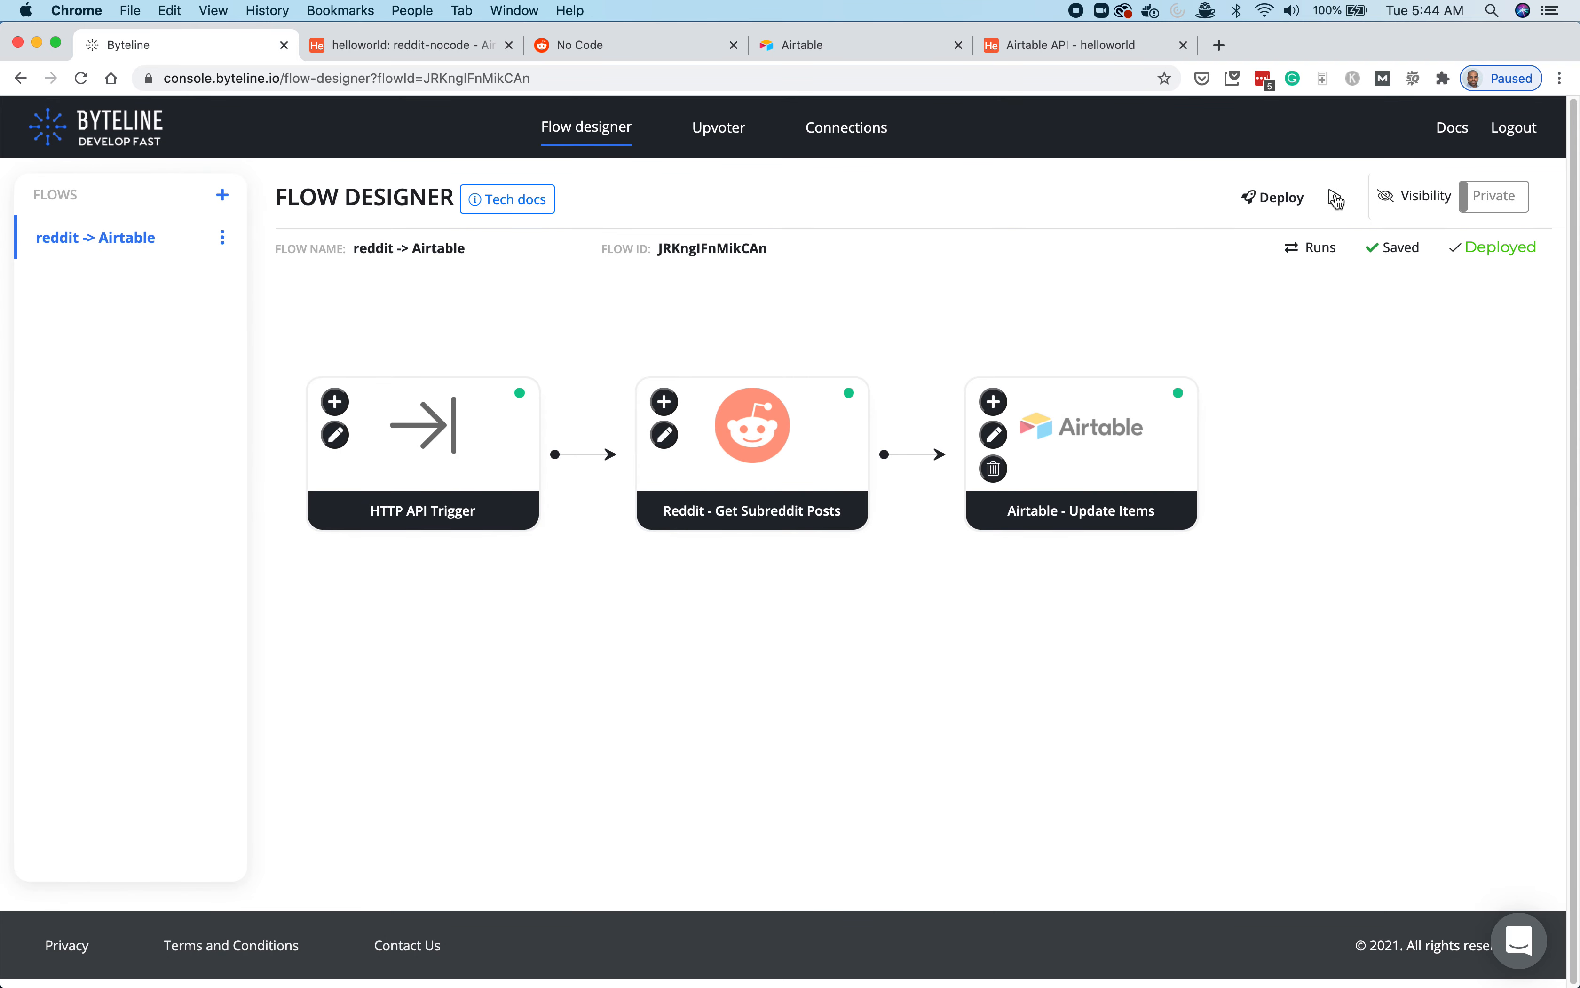
pyautogui.click(1336, 198)
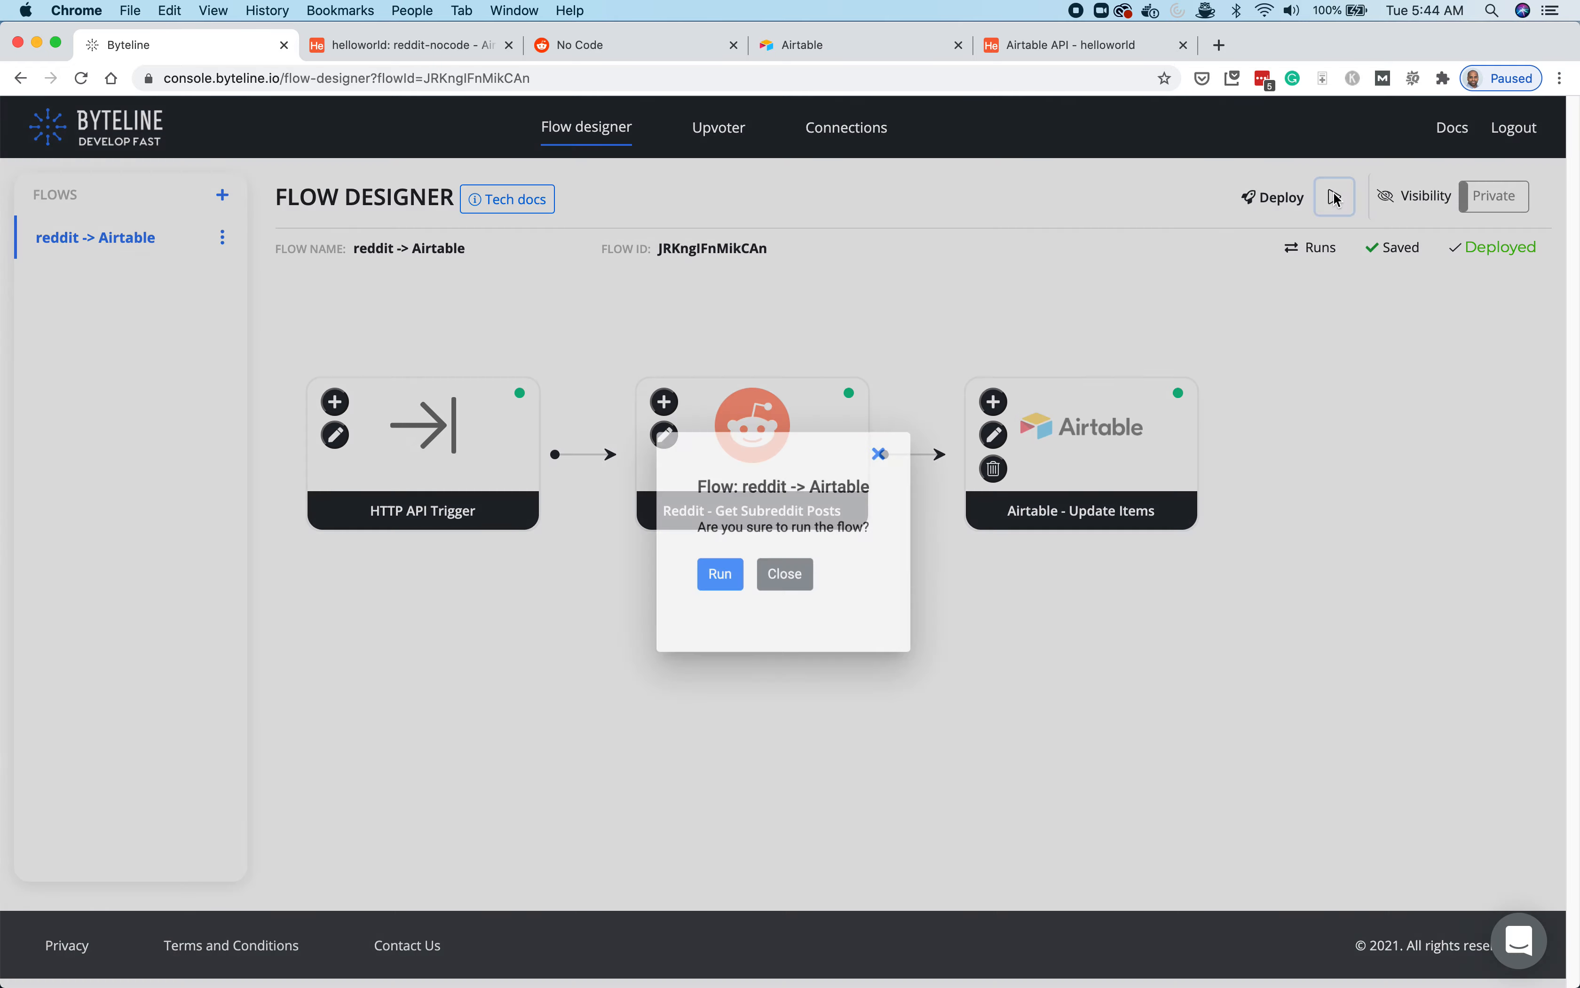
pyautogui.click(725, 583)
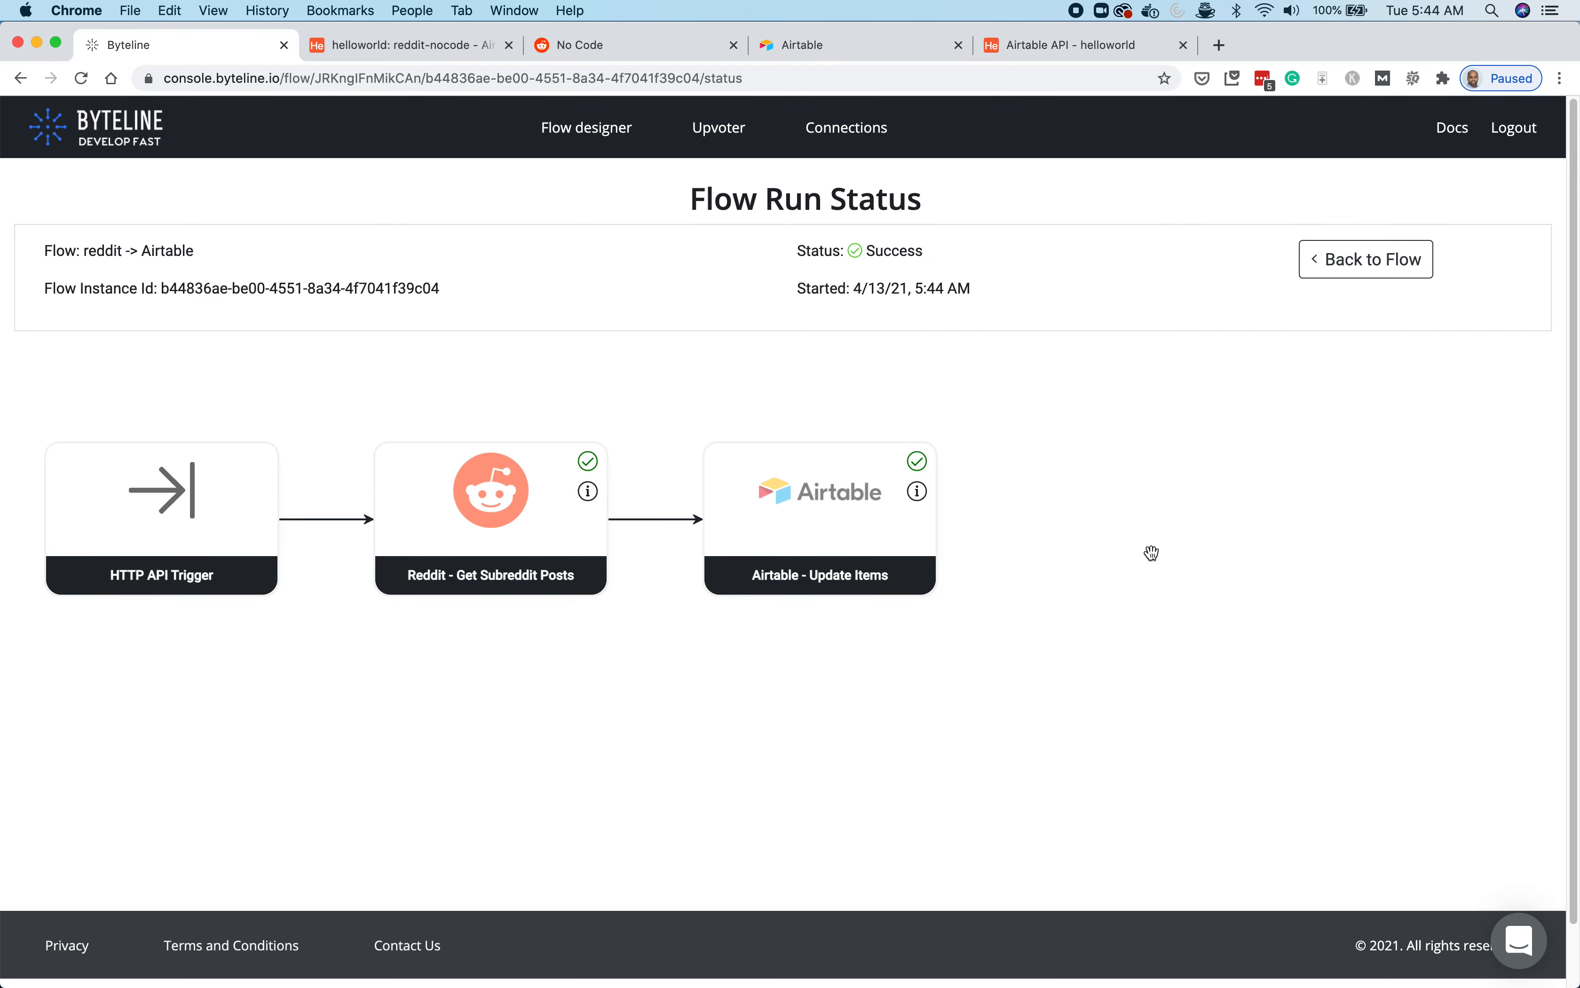
pyautogui.click(918, 491)
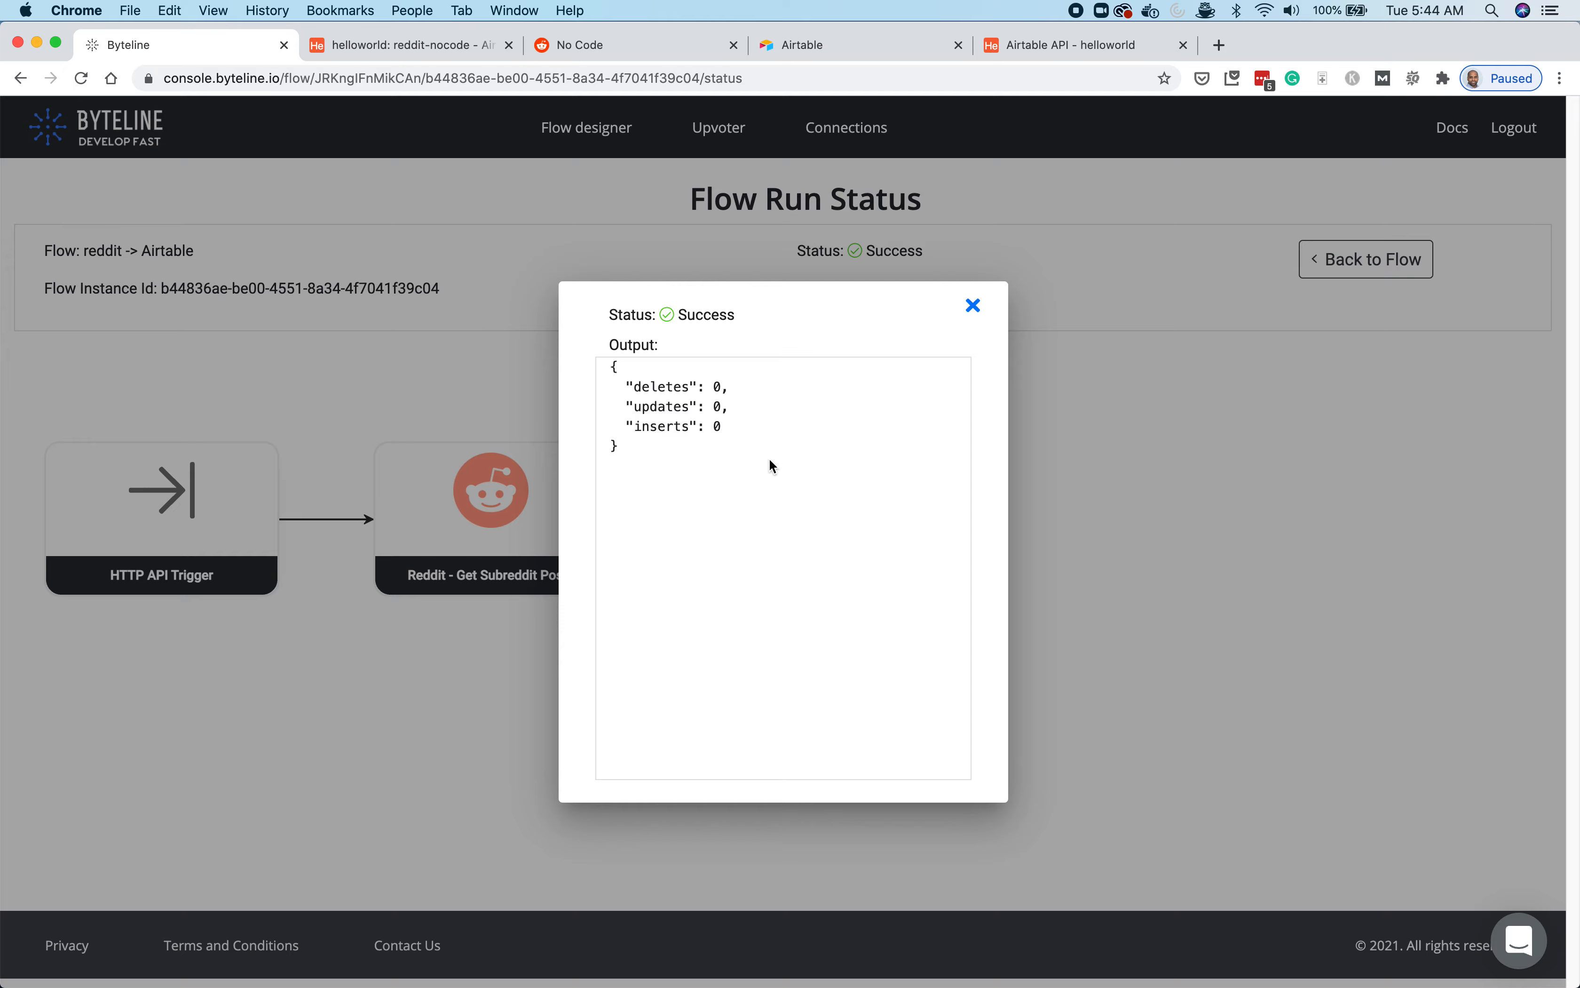
pyautogui.click(971, 307)
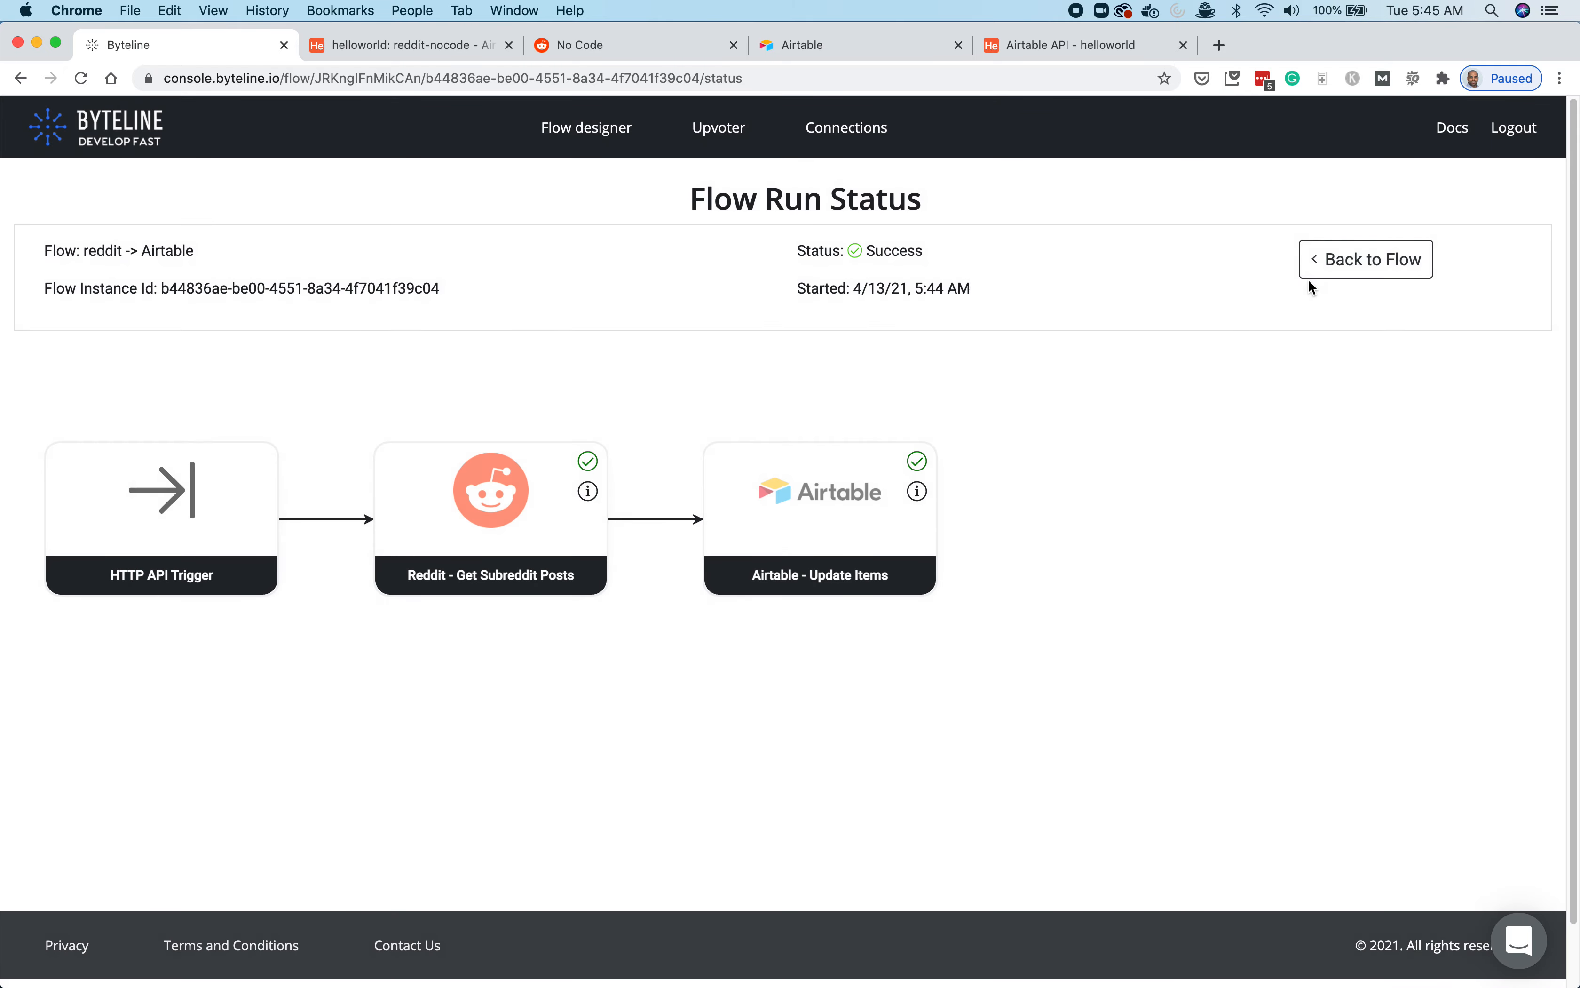
# - Set the Airtable - Update Items node's handling of existing records to Overwrite, save it and redeploy the flow
pyautogui.click(1356, 259)
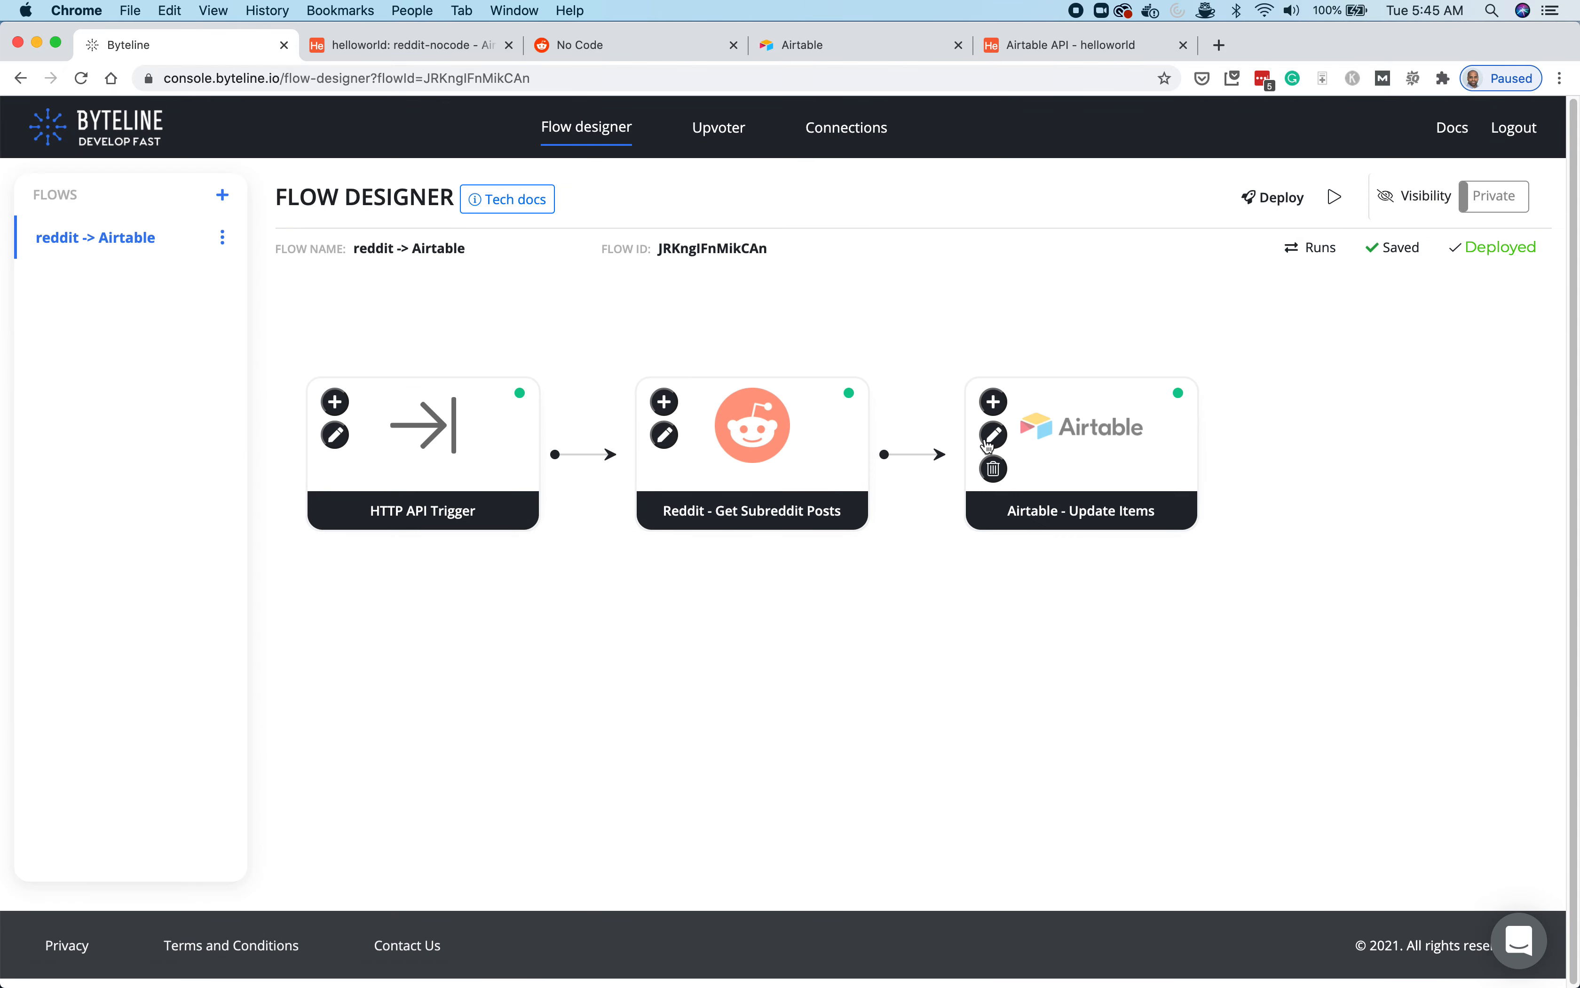
pyautogui.click(993, 435)
pyautogui.scroll(-5, 1015, 453)
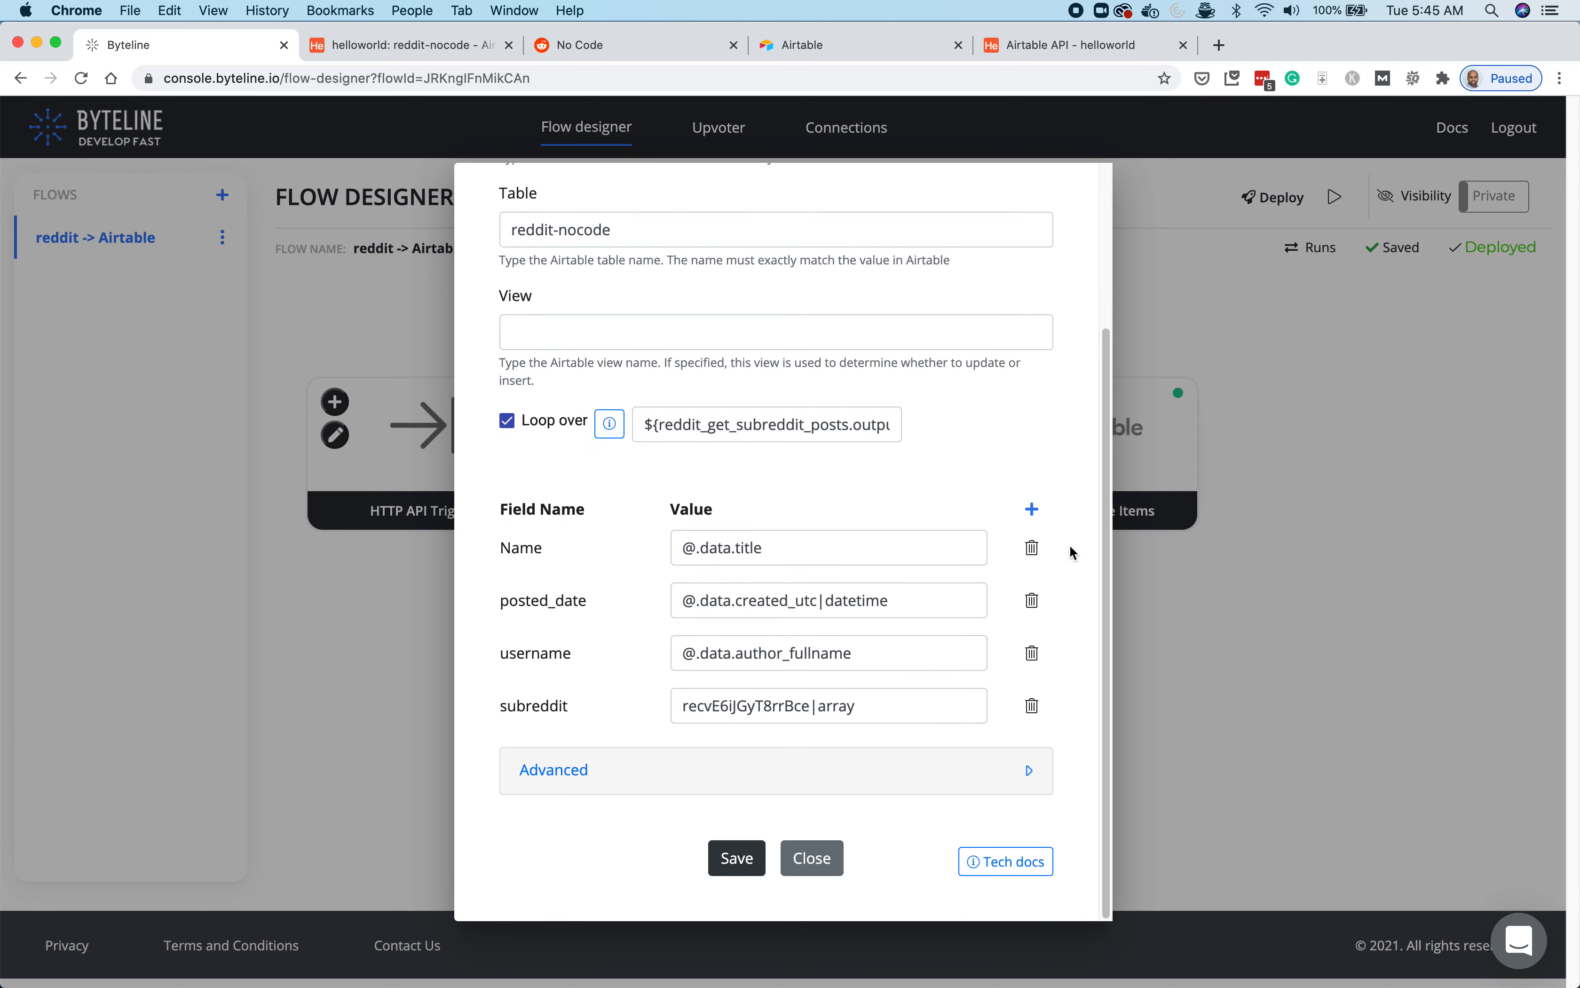
pyautogui.click(773, 759)
pyautogui.scroll(-7, 980, 726)
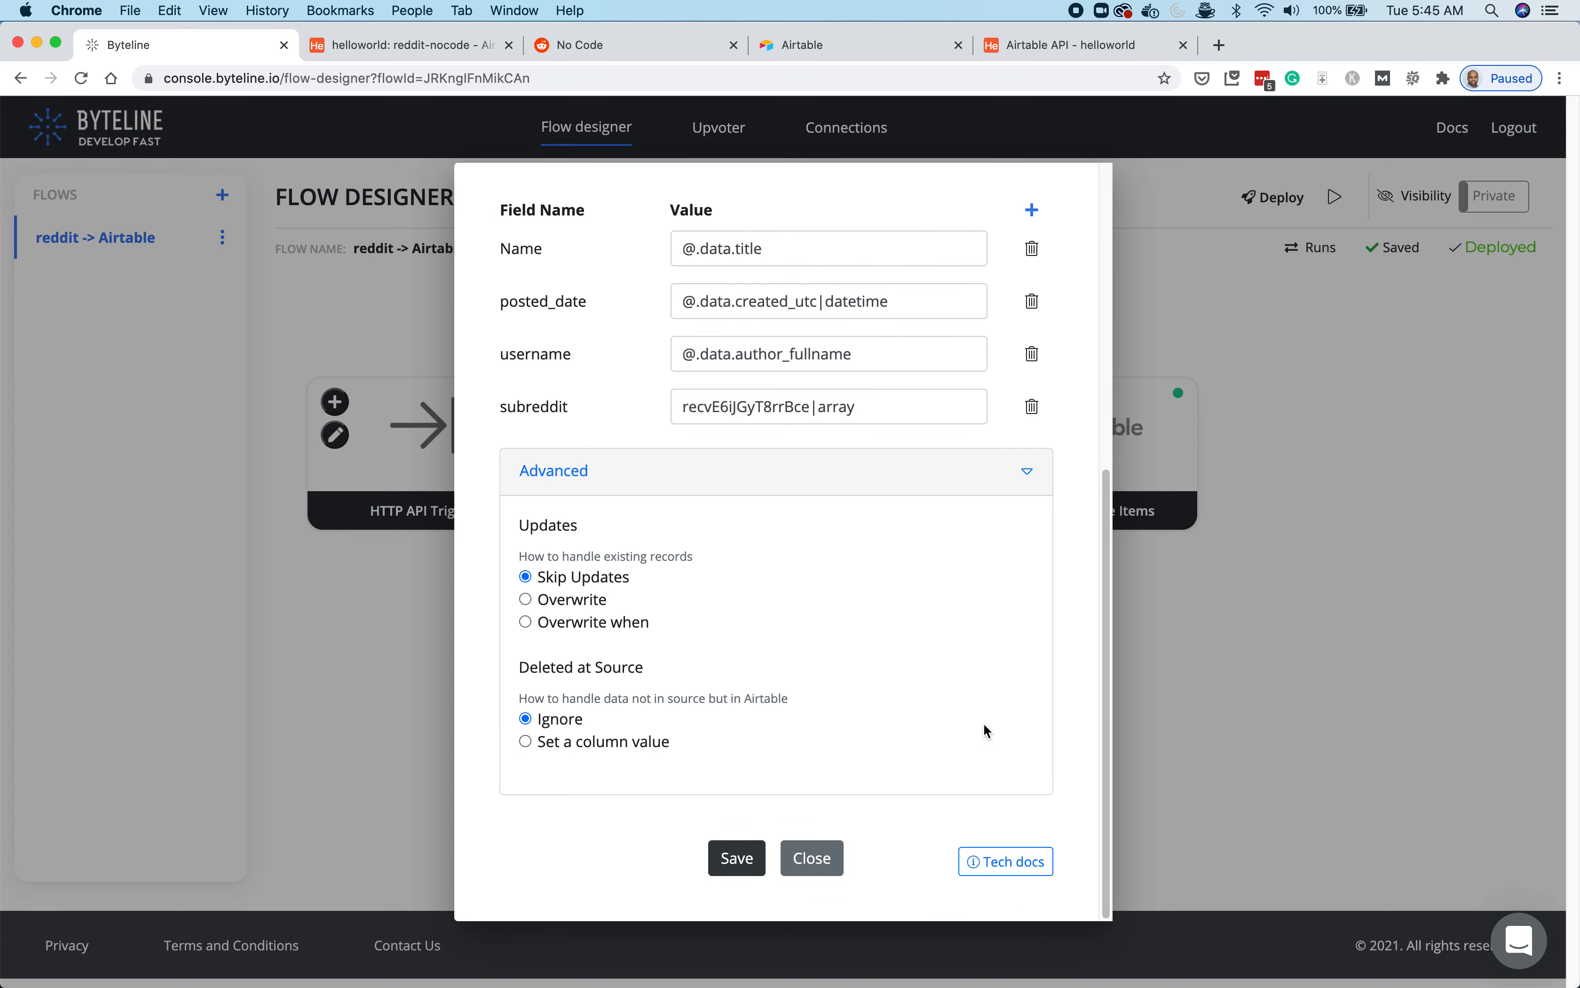
pyautogui.click(525, 596)
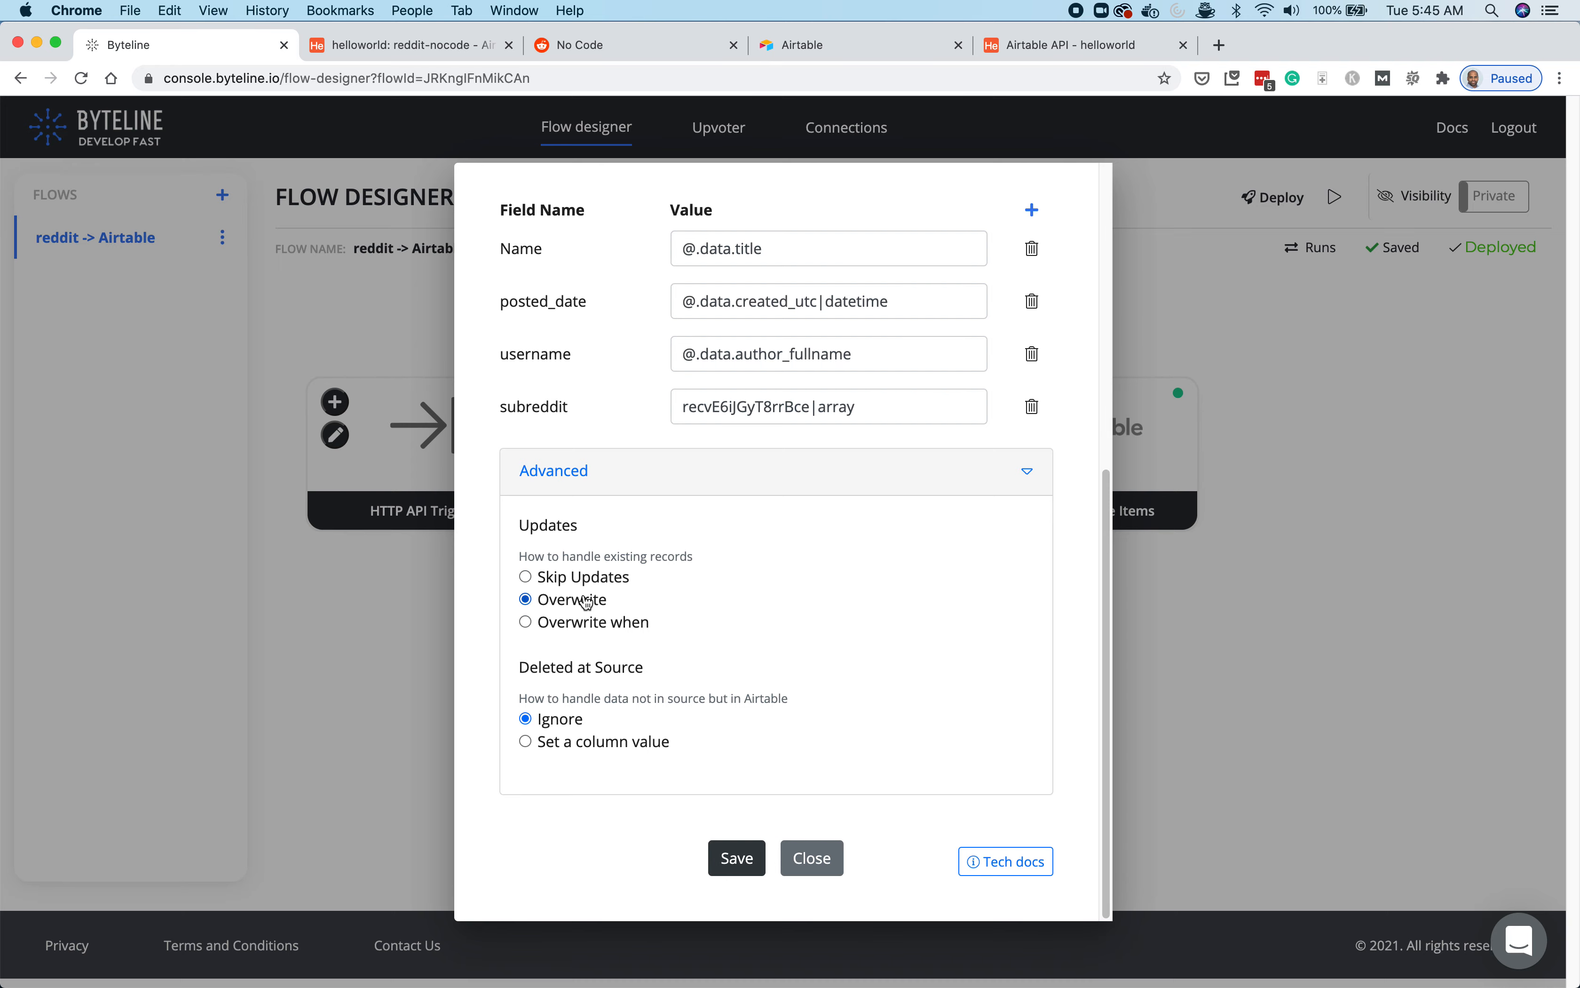
pyautogui.click(735, 855)
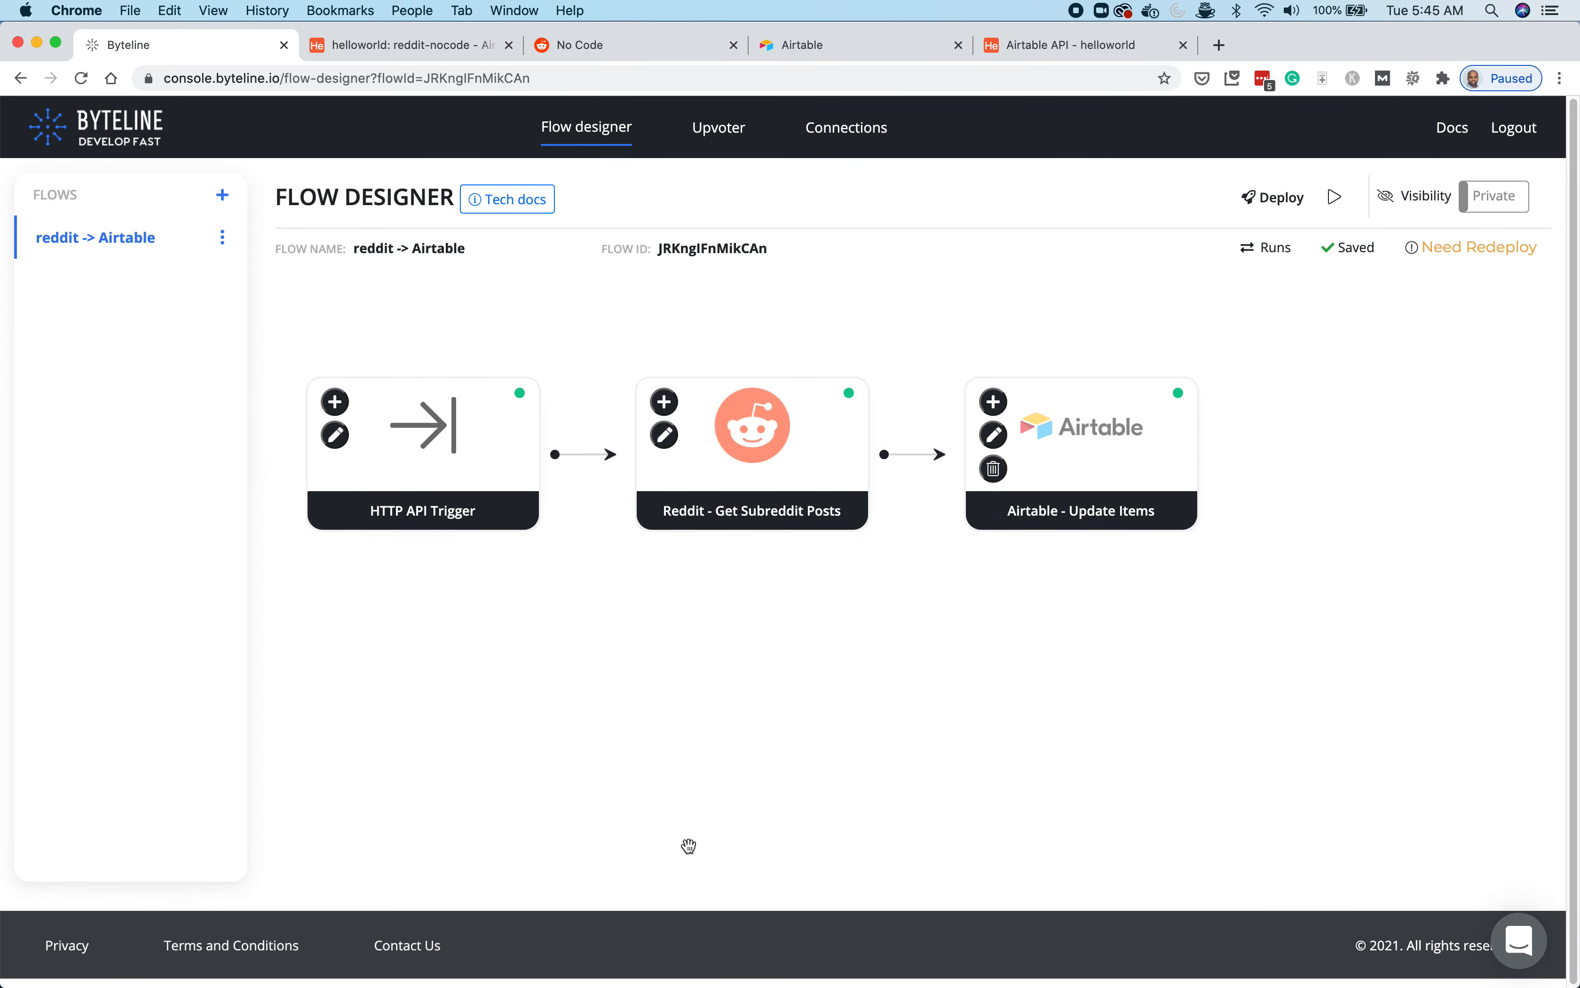
pyautogui.click(1272, 198)
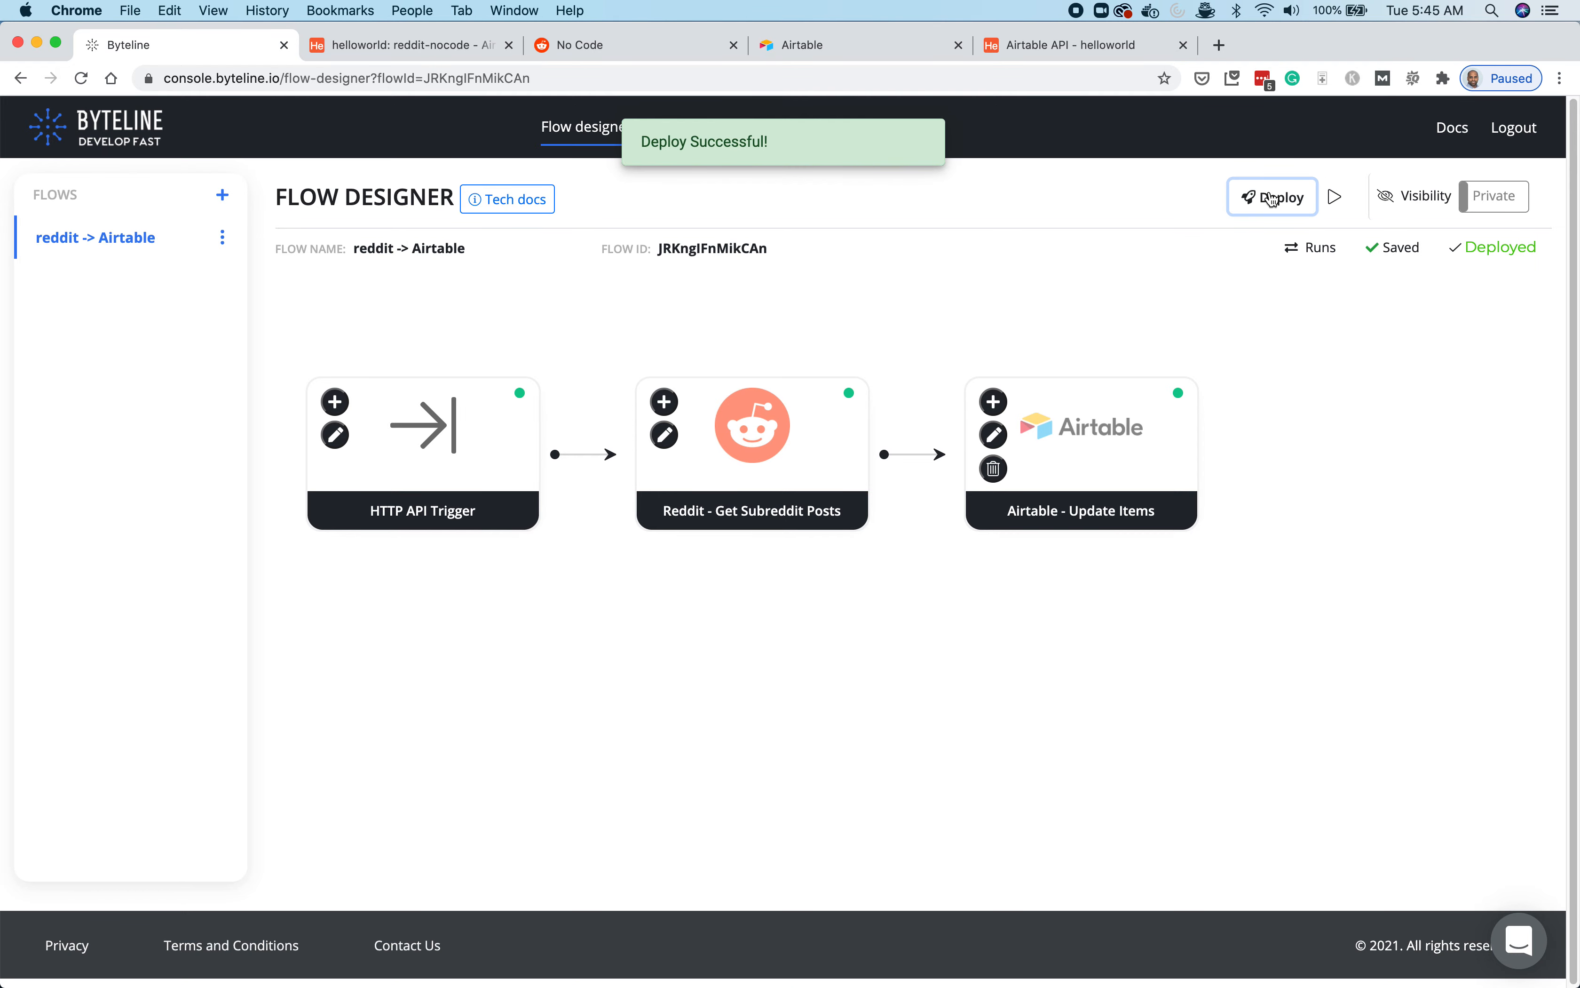
# - Run the redeployed flow and check the update count in the Airtable - Update Items node's output
pyautogui.click(1335, 197)
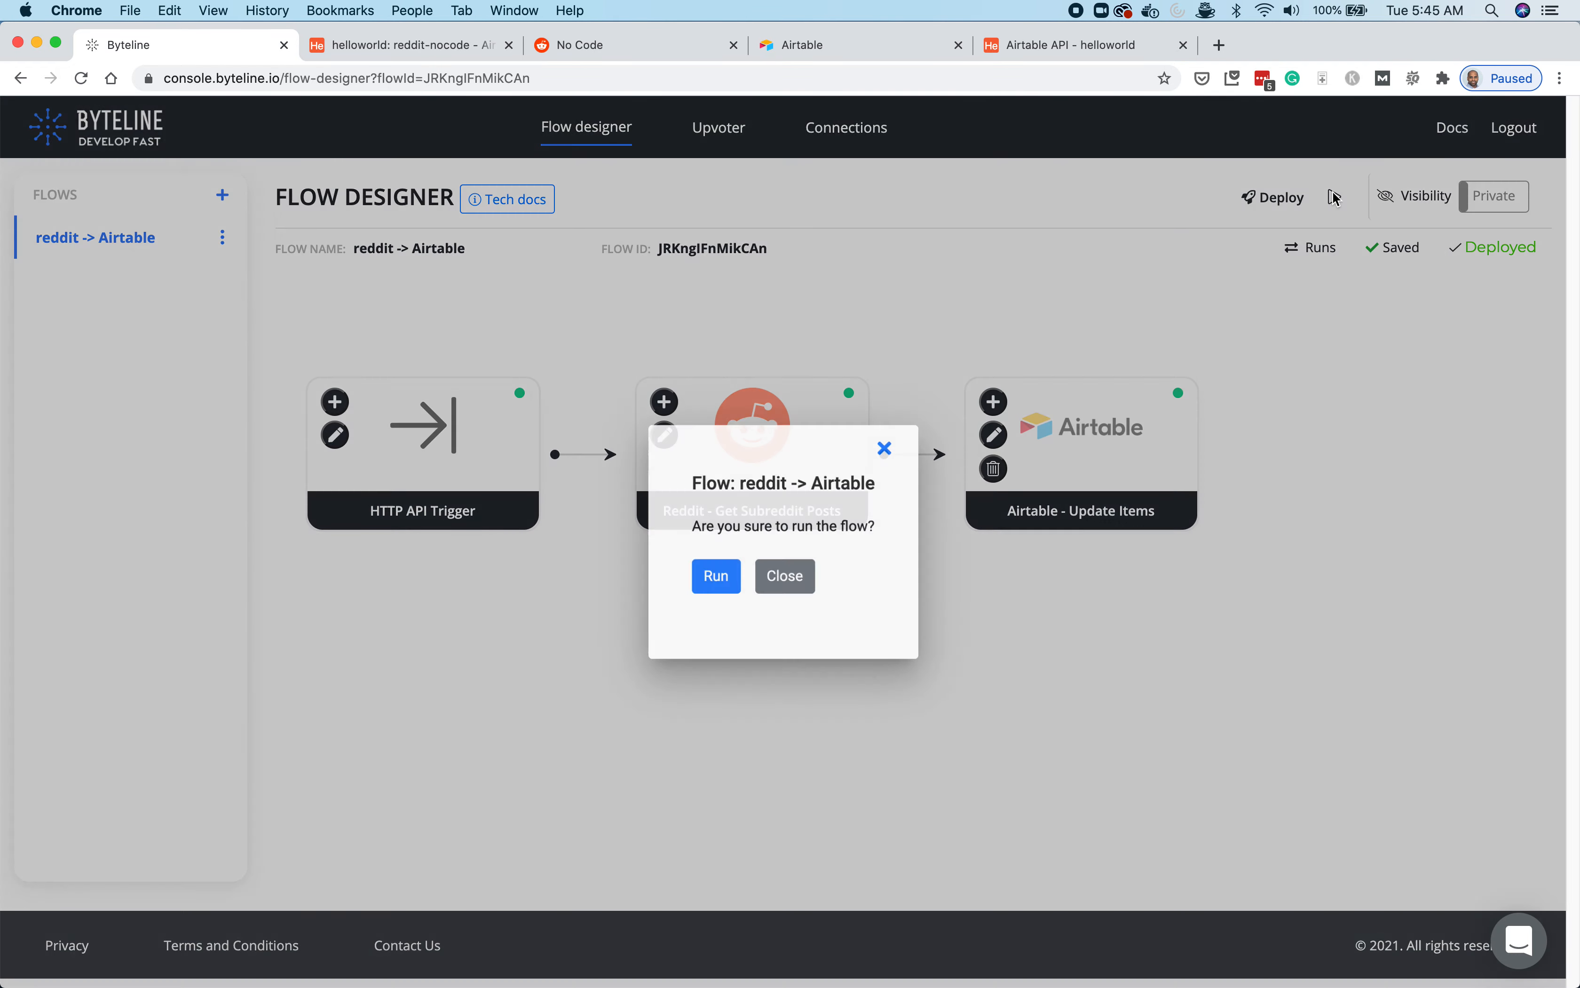
pyautogui.click(715, 577)
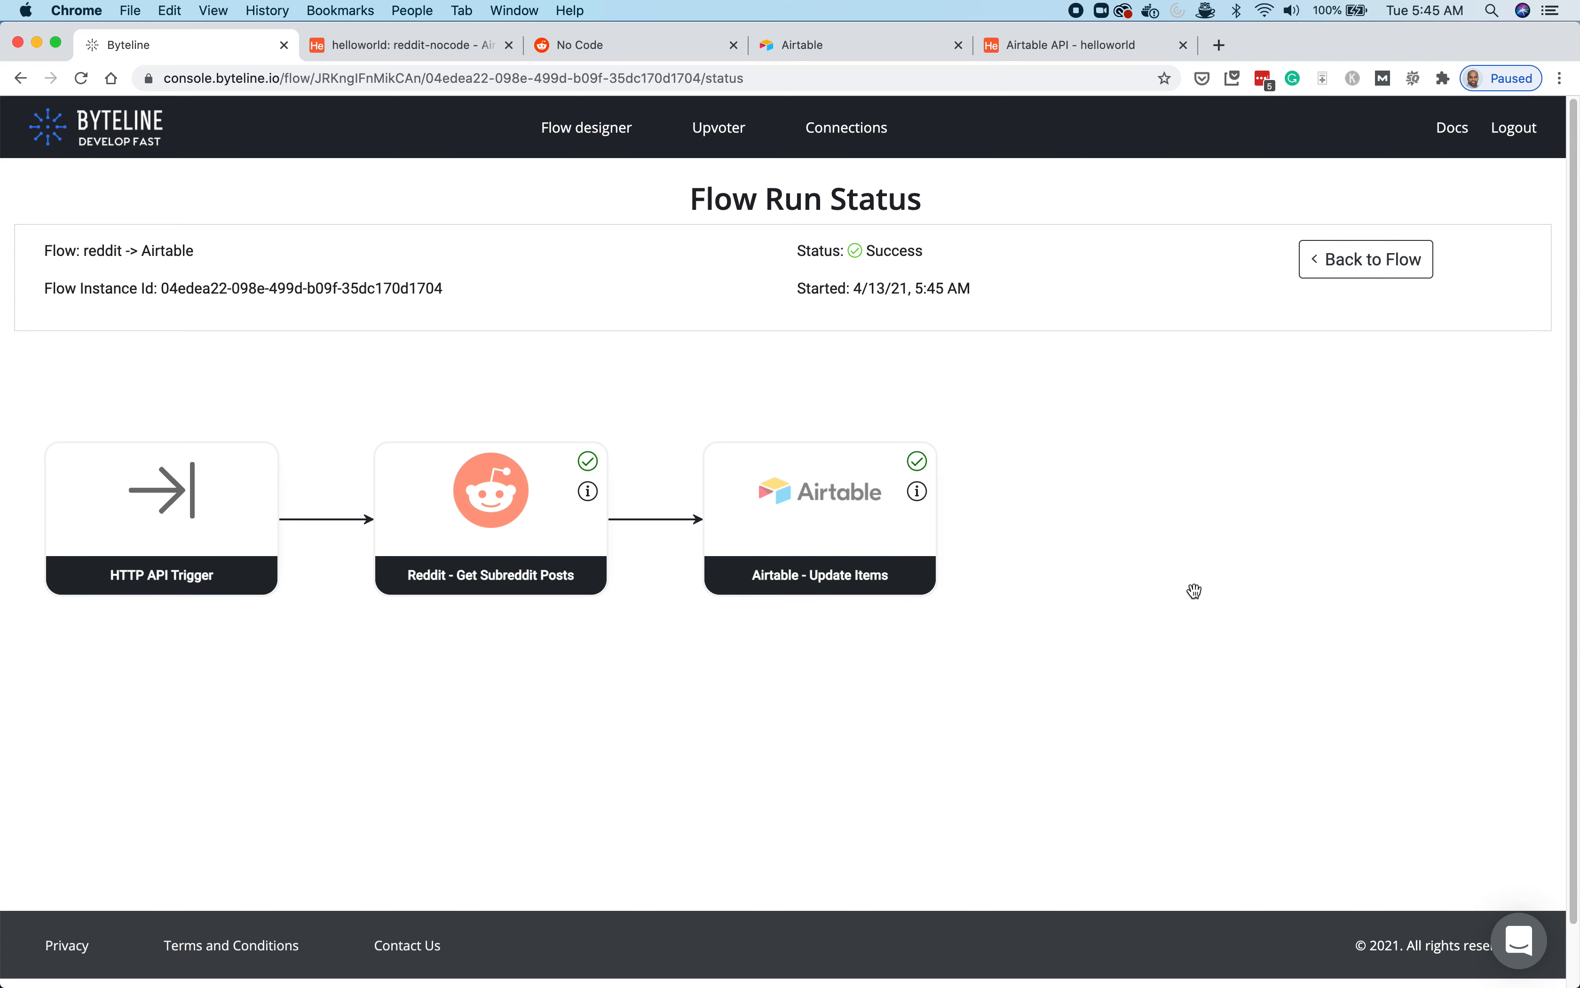
pyautogui.click(916, 491)
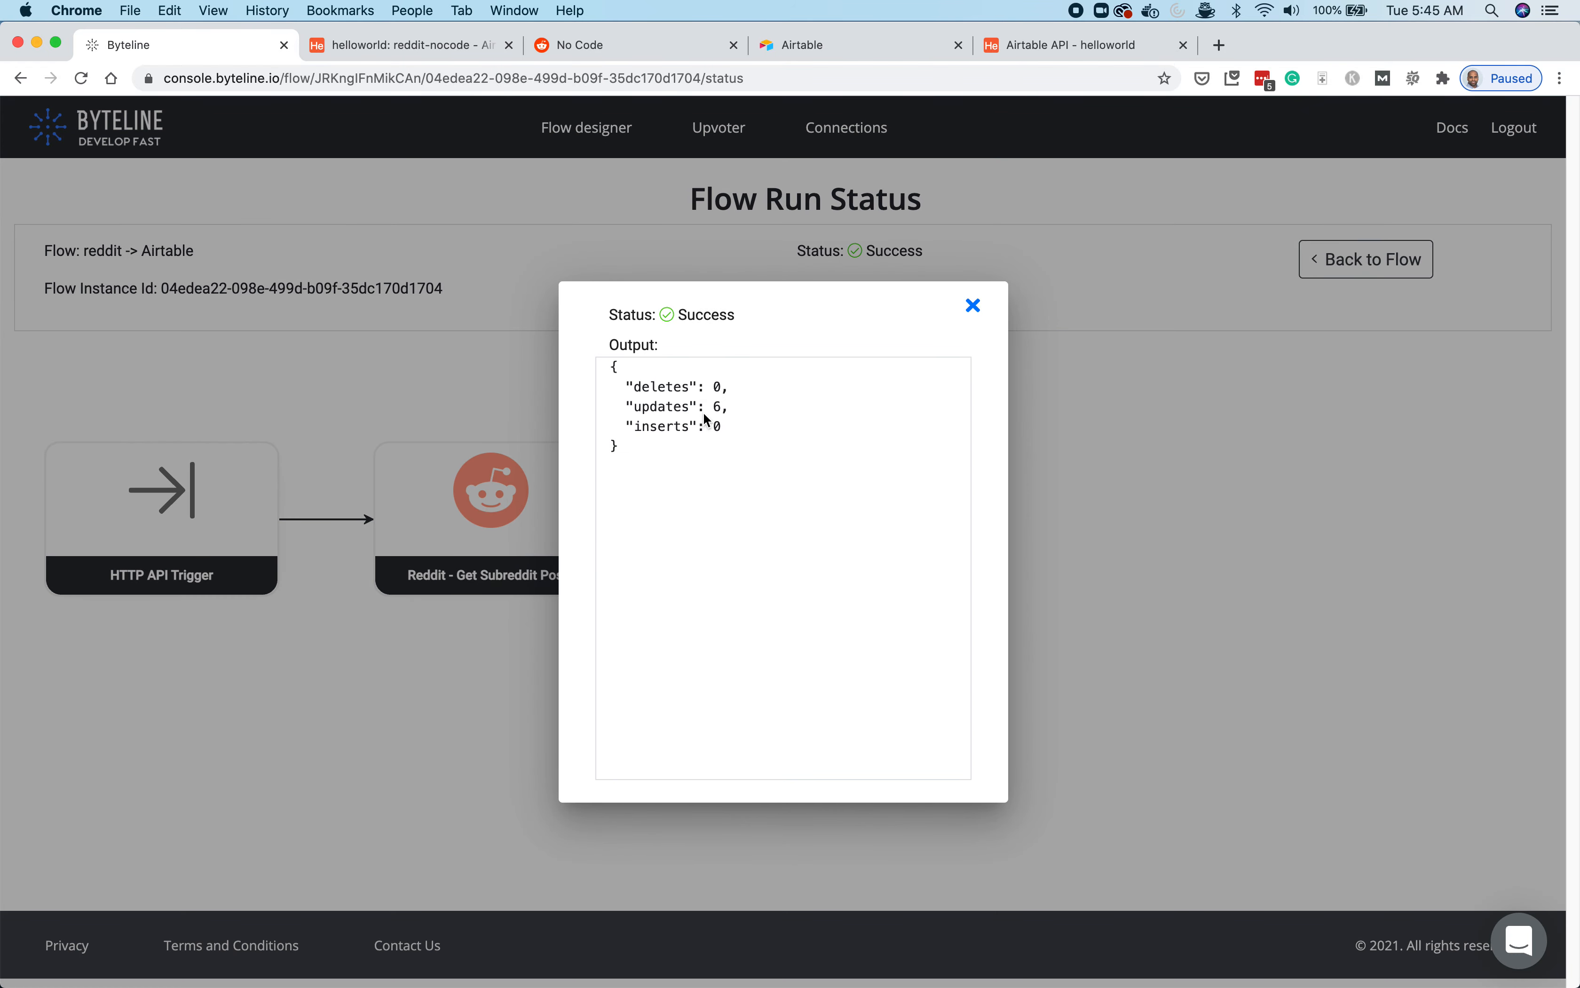
pyautogui.moveTo(712, 406); pyautogui.dragTo(733, 411)
pyautogui.click(975, 309)
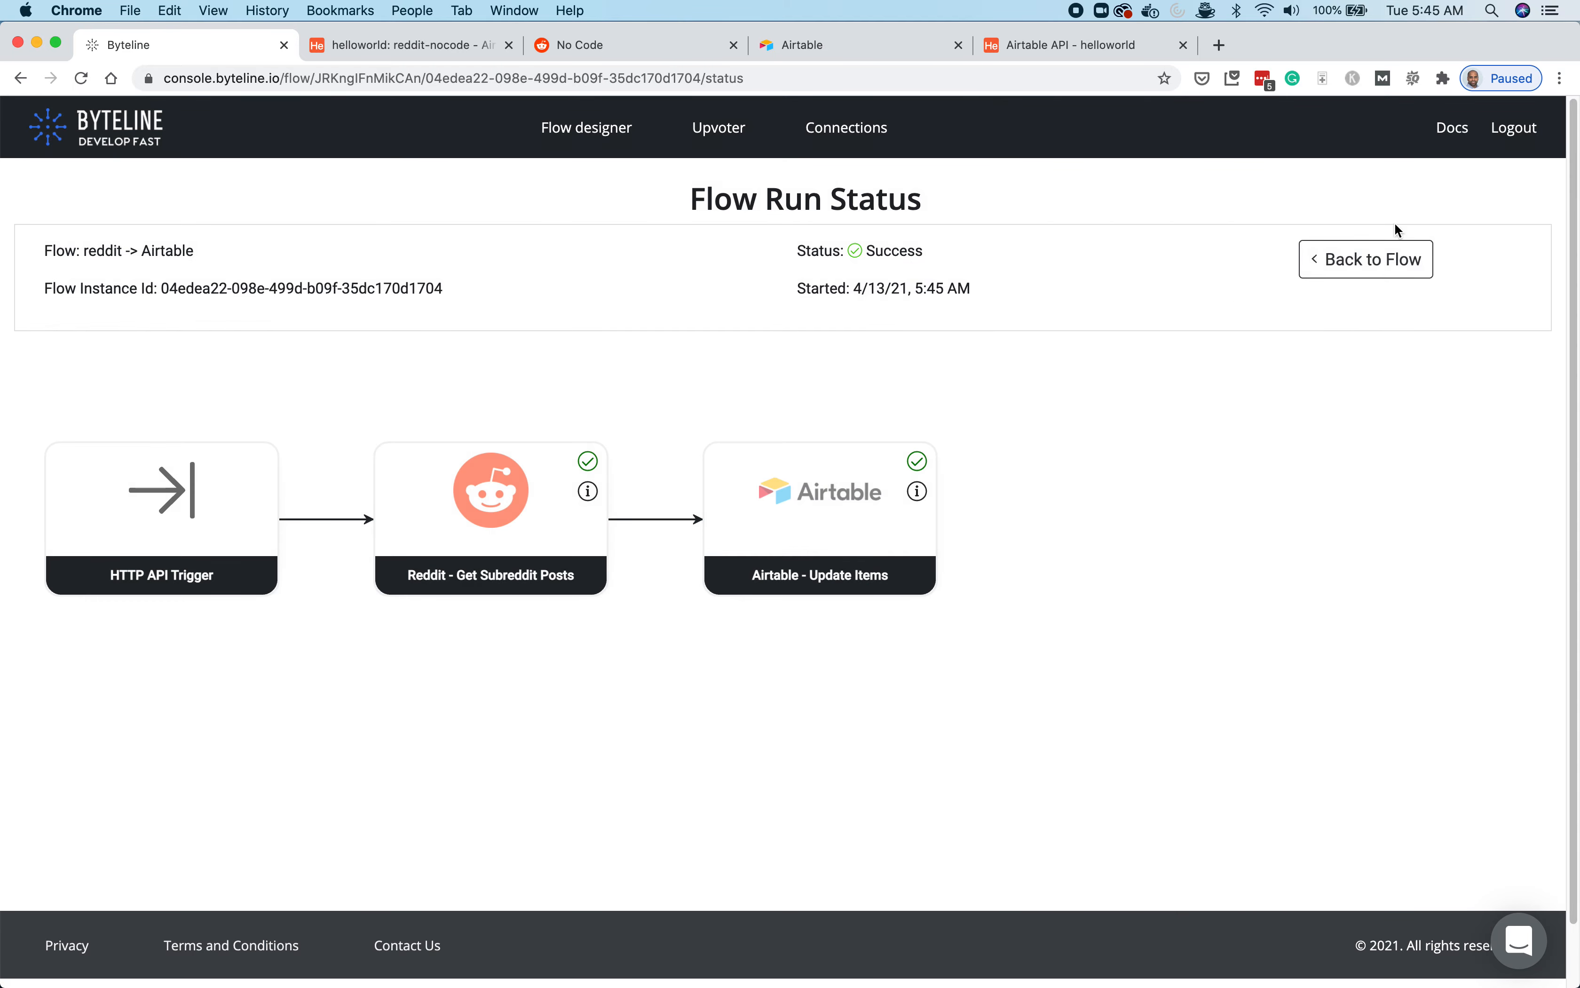
# - Return to the flow and switch the Airtable - Update Items node's handling of existing records to Overwrite when
pyautogui.click(1365, 262)
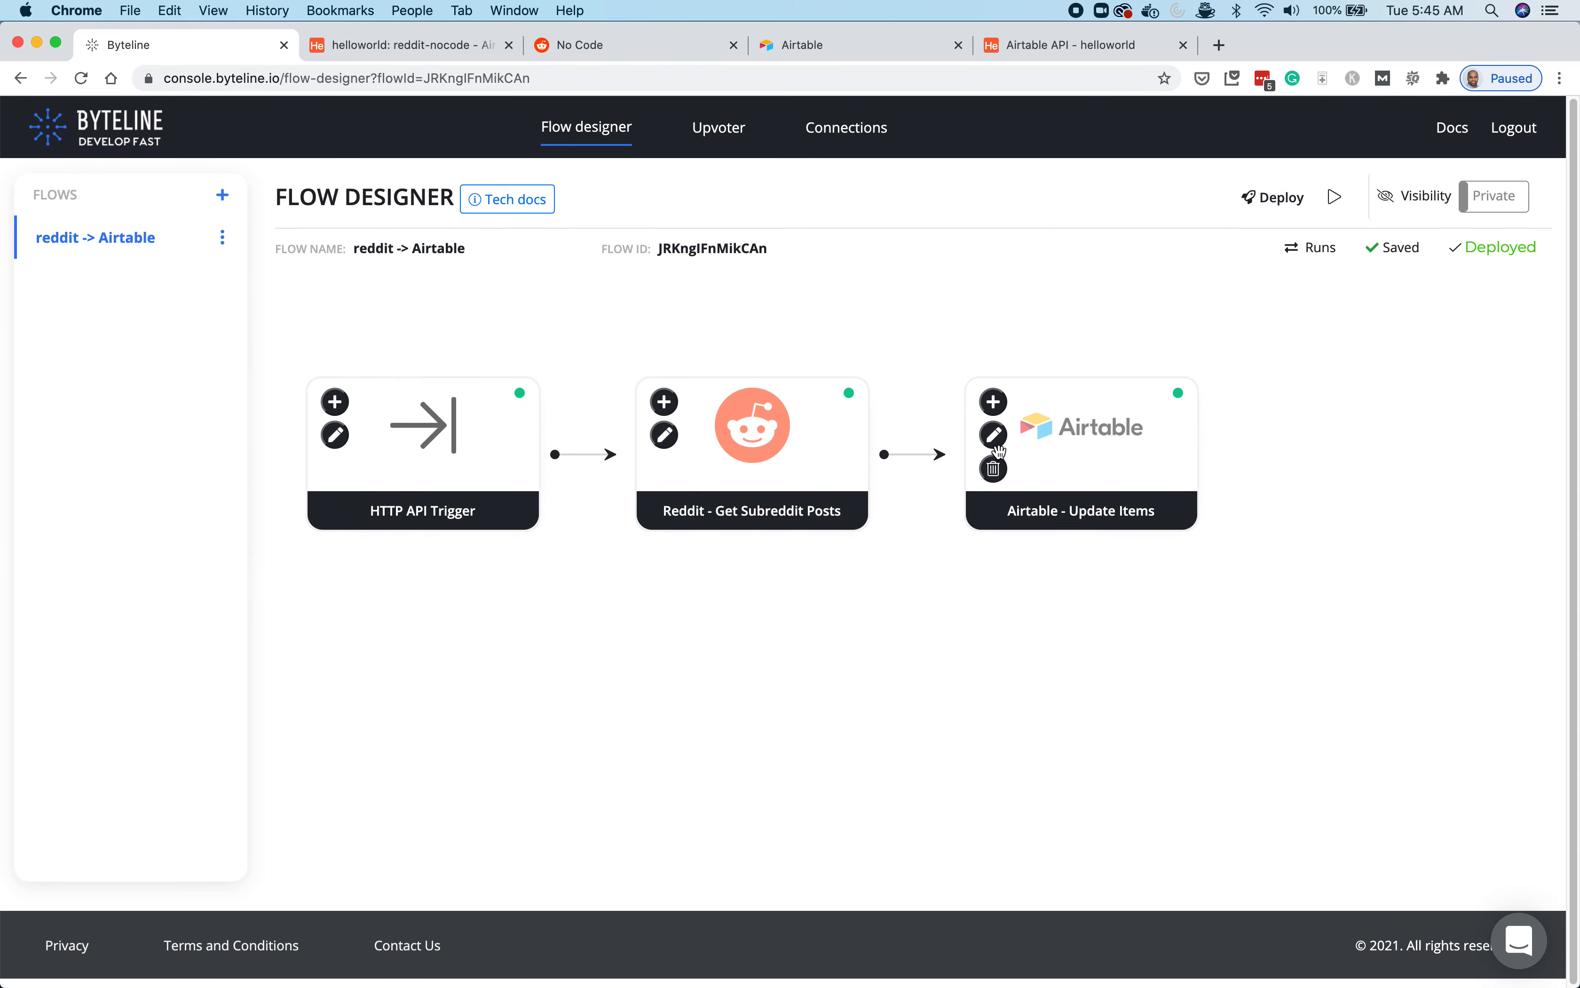
pyautogui.click(993, 435)
pyautogui.scroll(-3, 751, 716)
pyautogui.click(597, 778)
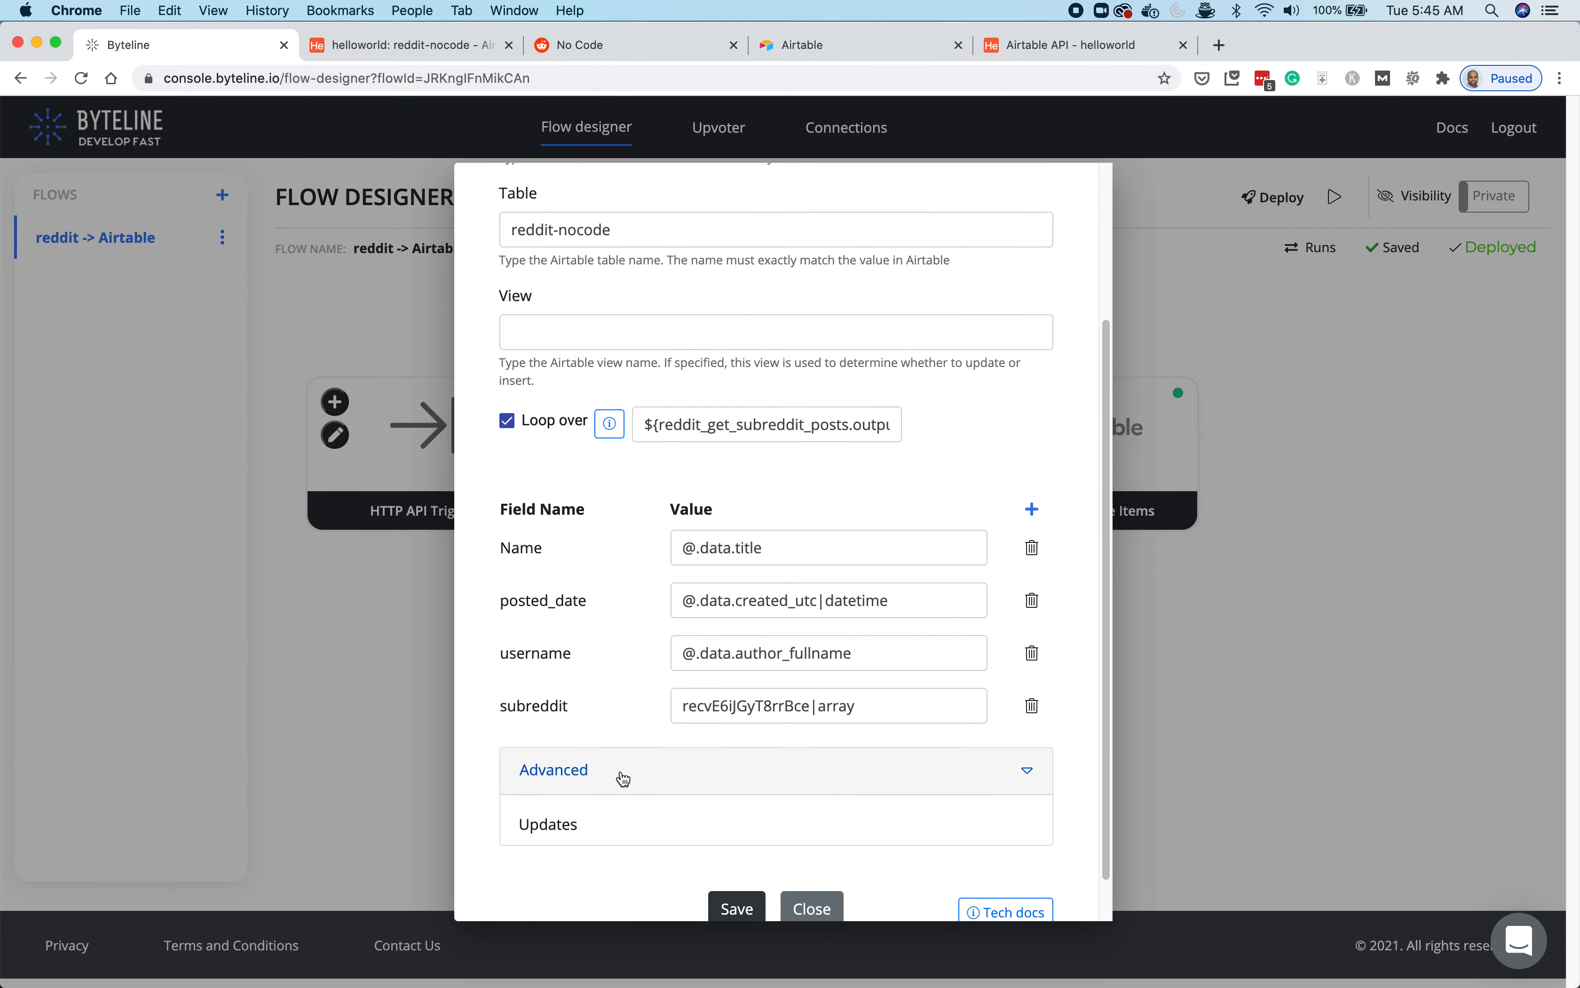
pyautogui.scroll(-5, 773, 758)
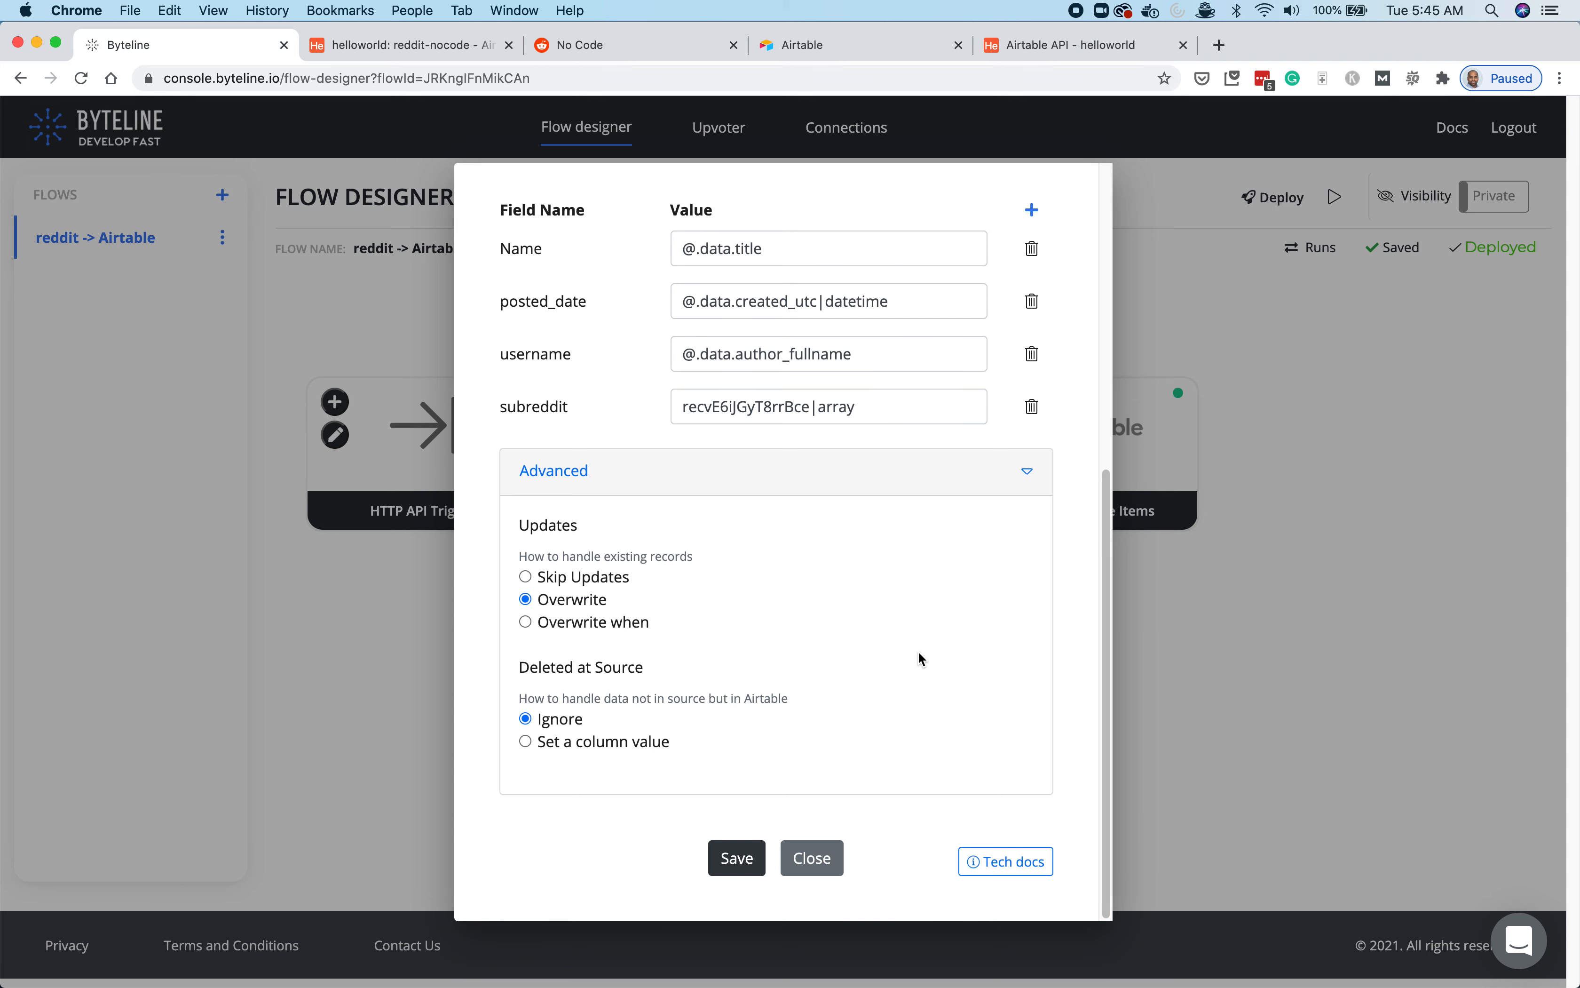
pyautogui.click(526, 621)
pyautogui.scroll(-1, 637, 637)
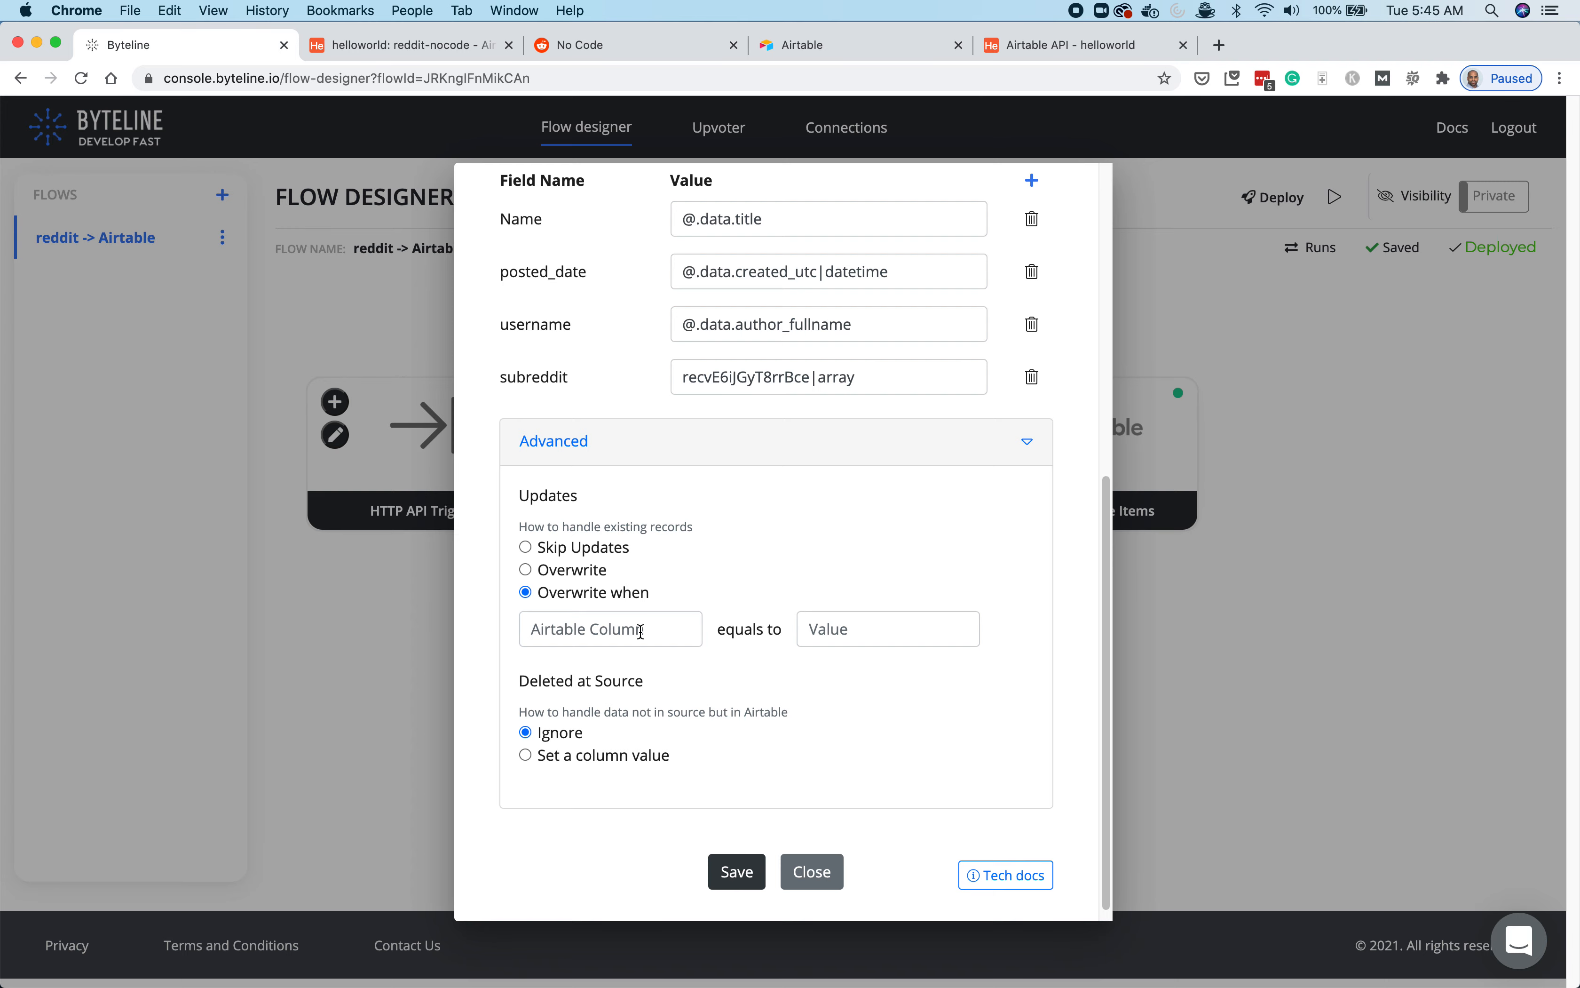
# - In Airtable's reddit-nocode table, enable the overwrite checkbox for the first two records
pyautogui.click(406, 44)
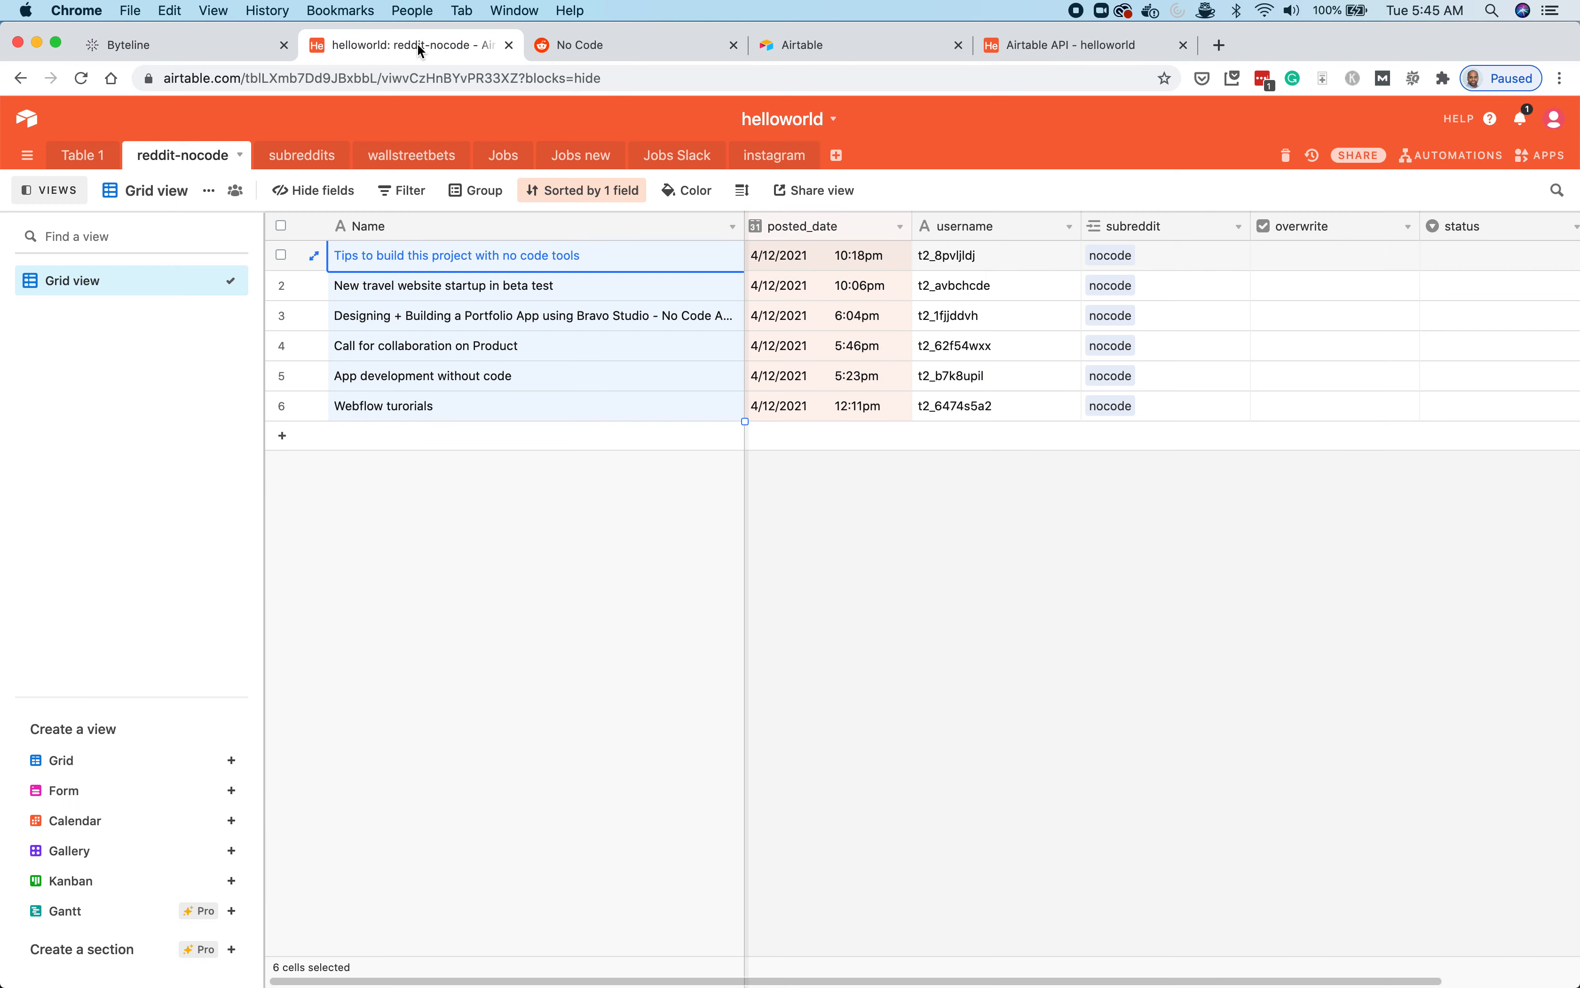
pyautogui.click(1237, 589)
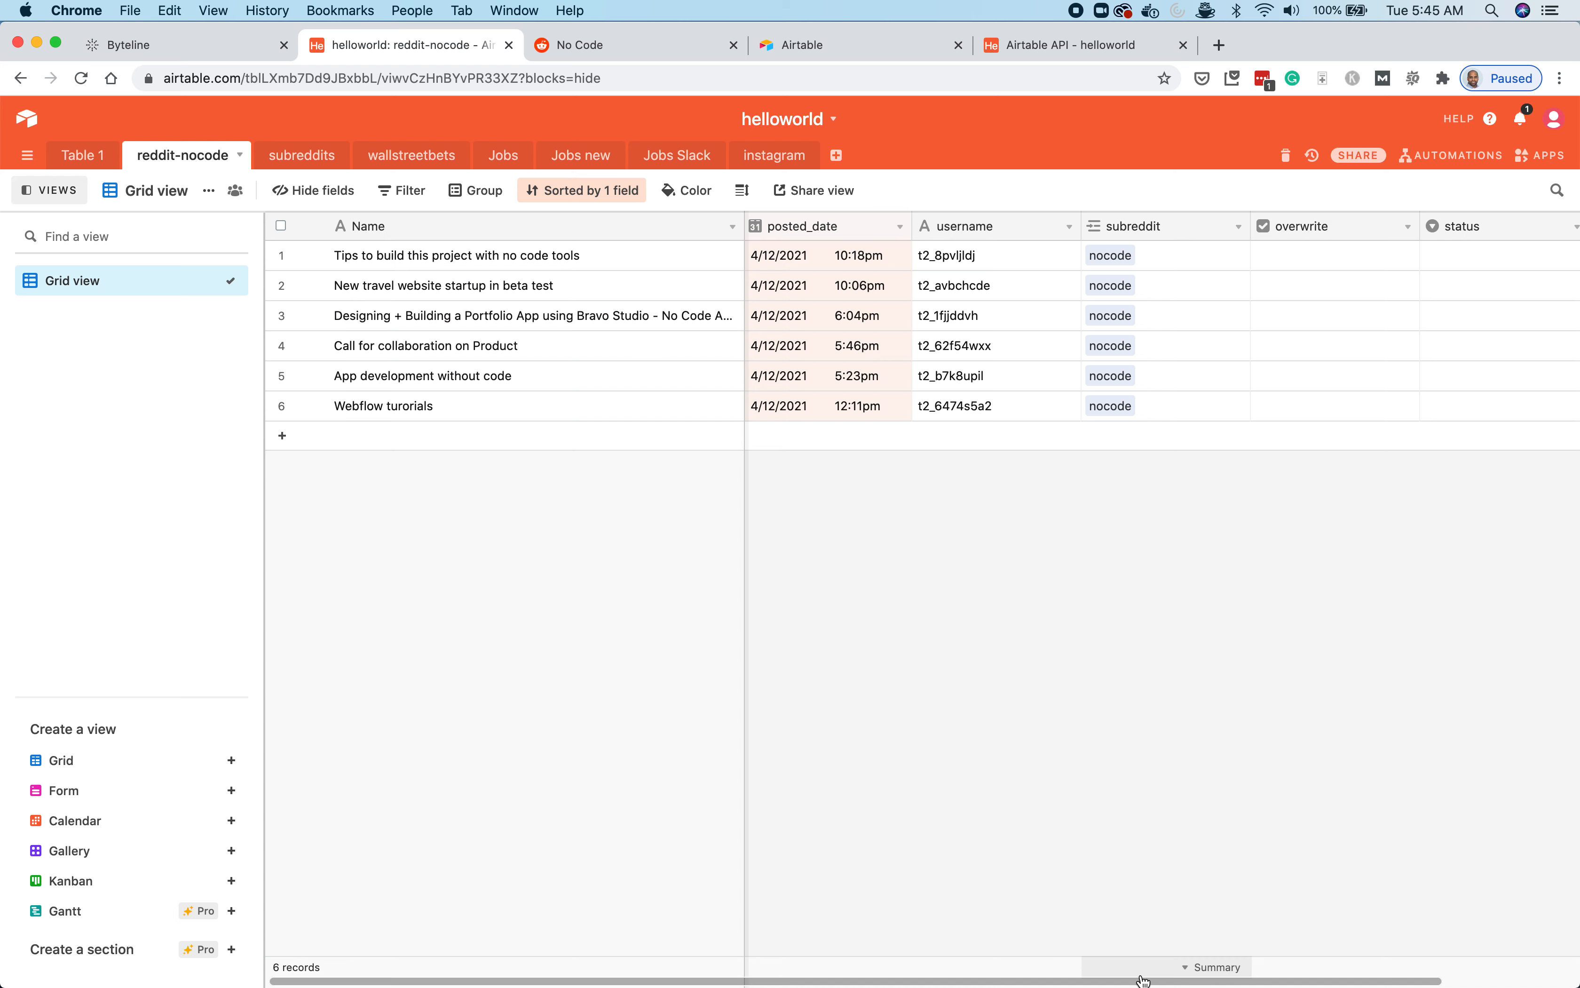
pyautogui.moveTo(1135, 974); pyautogui.dragTo(1237, 975)
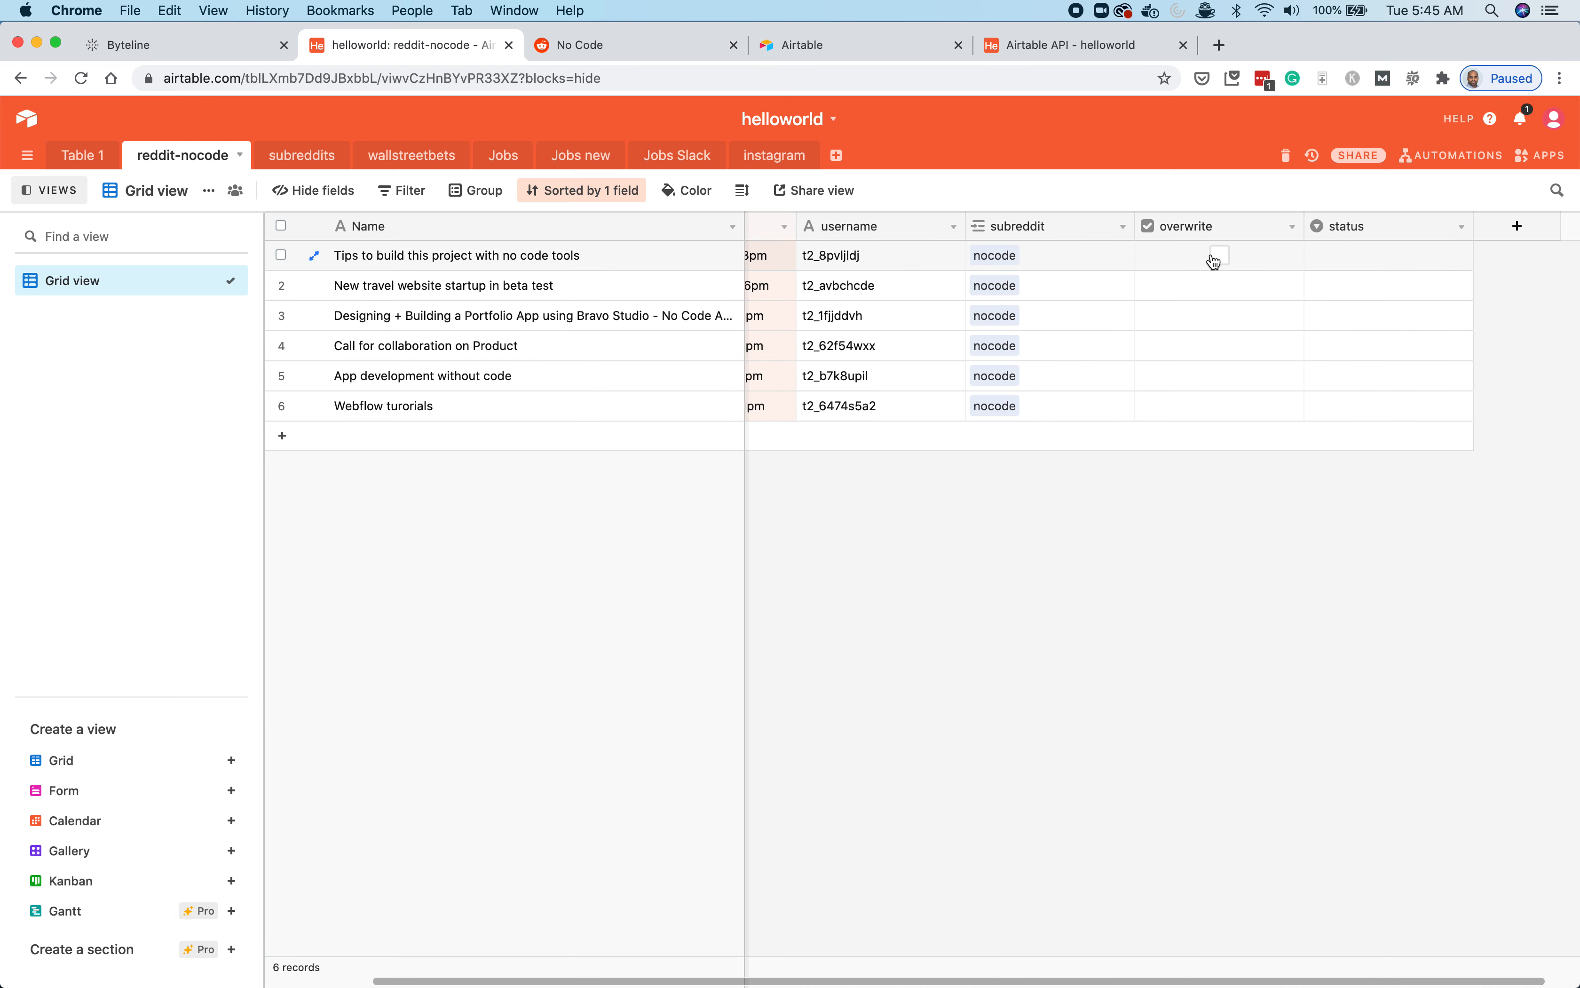
pyautogui.click(1221, 255)
pyautogui.click(1226, 284)
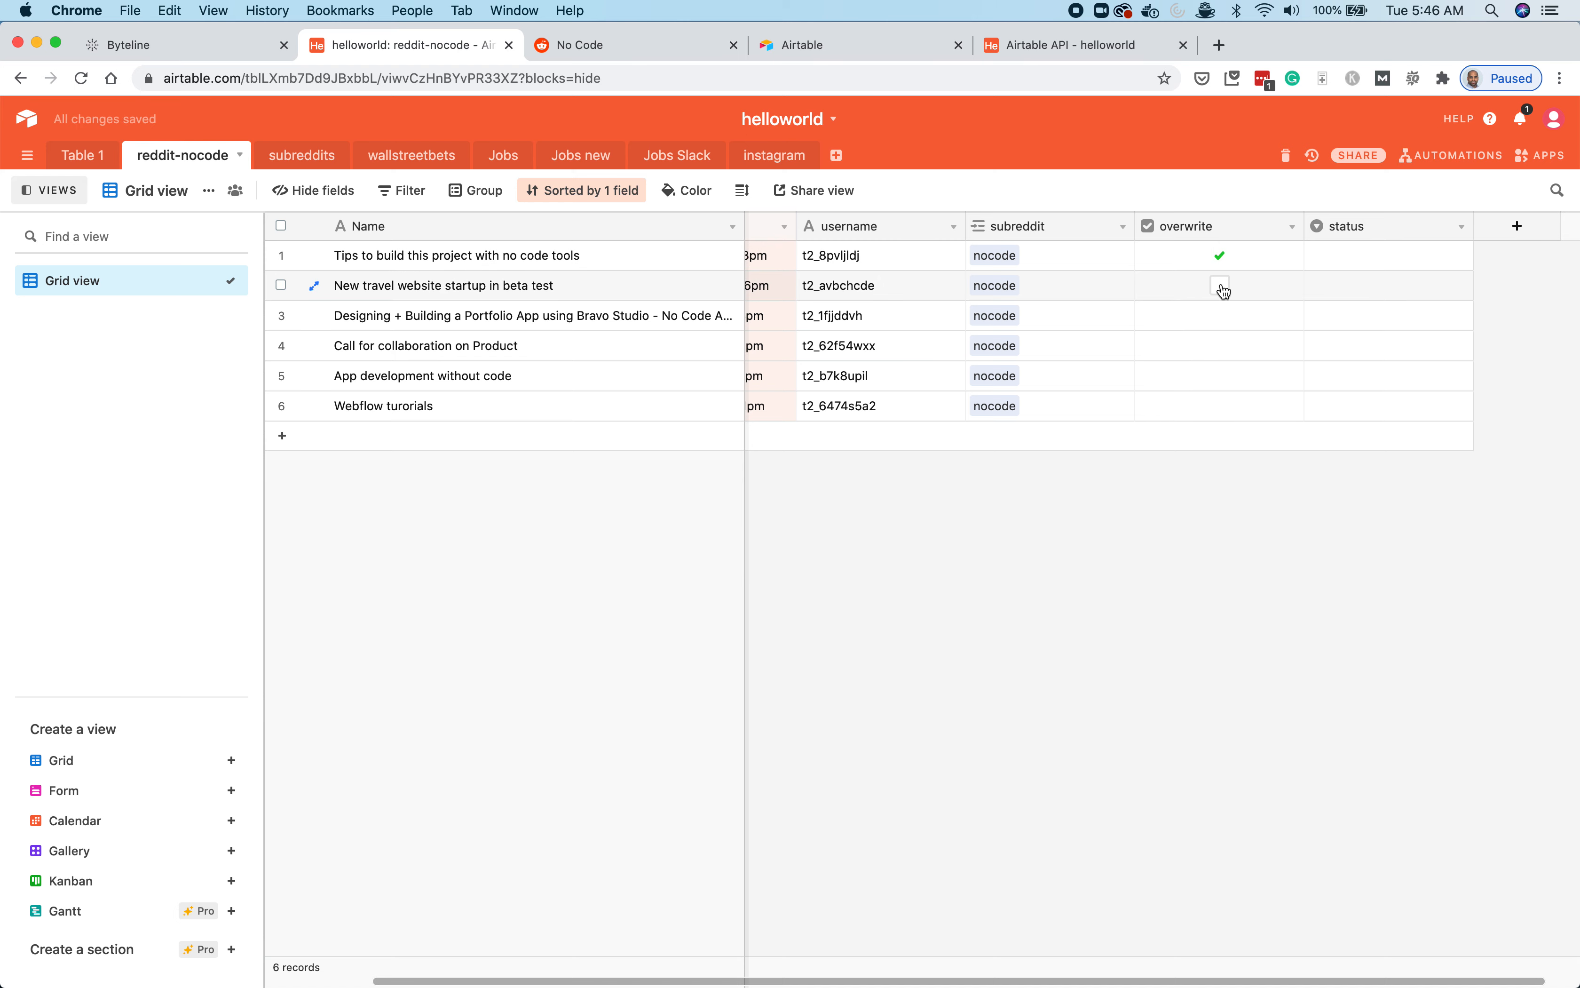
# - Set the username of the first two reddit-nocode records to "removed"
pyautogui.moveTo(1123, 976); pyautogui.dragTo(1096, 976)
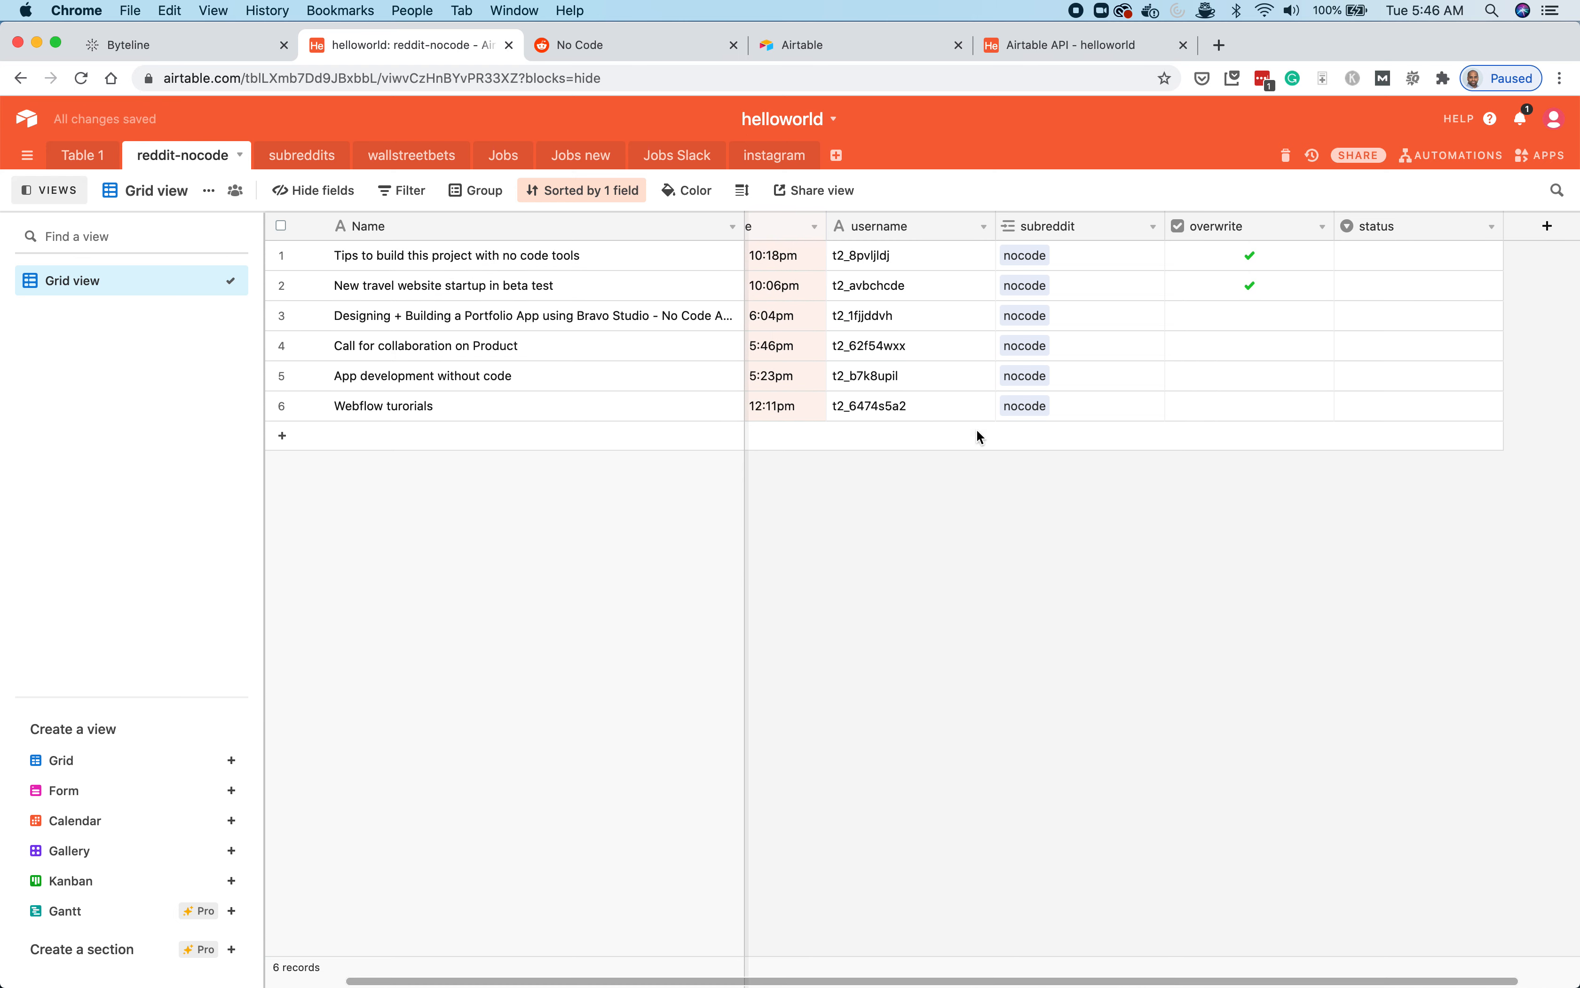
pyautogui.doubleClick(886, 255)
pyautogui.doubleClick(858, 261)
pyautogui.write('removed')
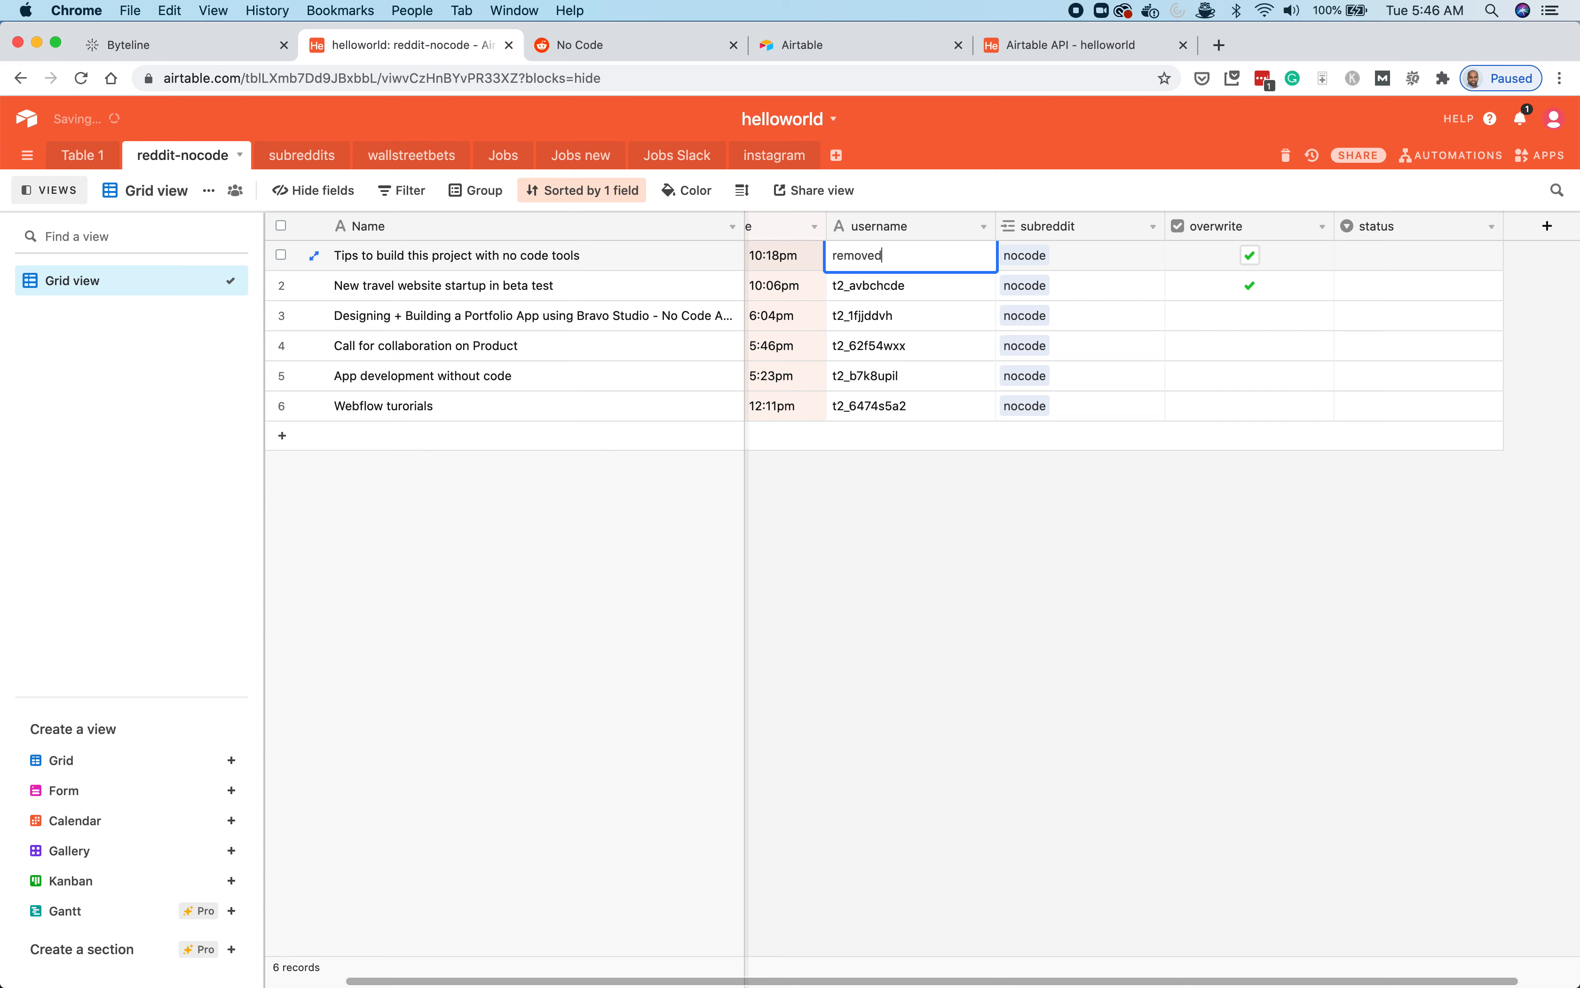
pyautogui.click(857, 285)
pyautogui.doubleClick(865, 289)
pyautogui.write('removed')
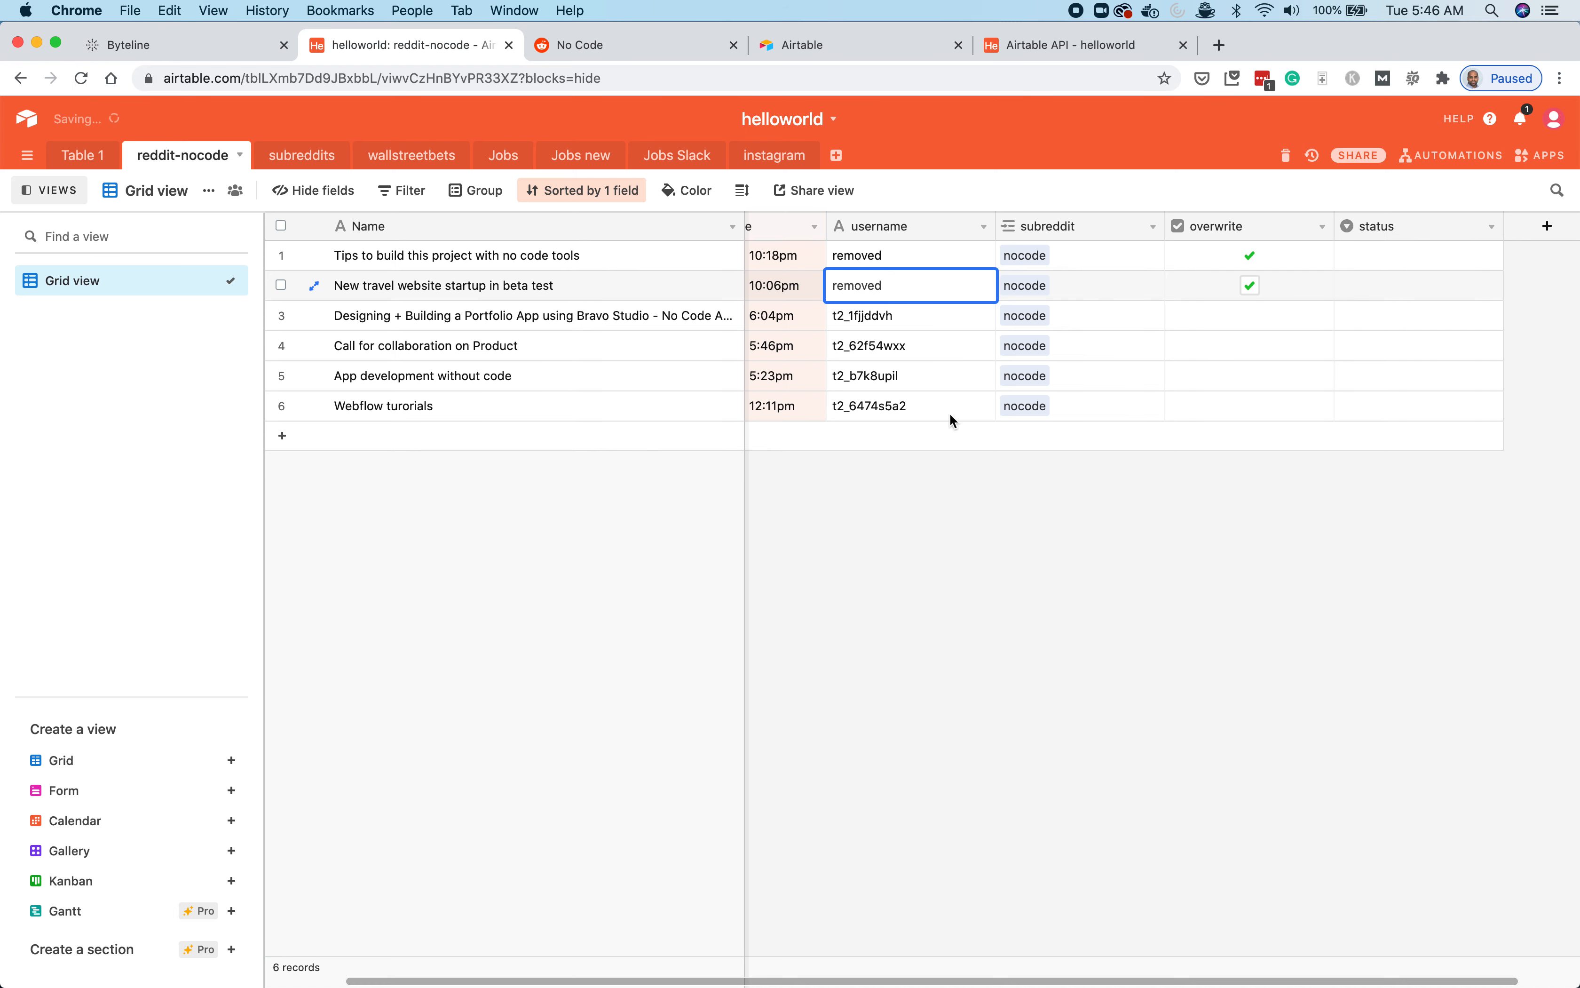
pyautogui.click(965, 542)
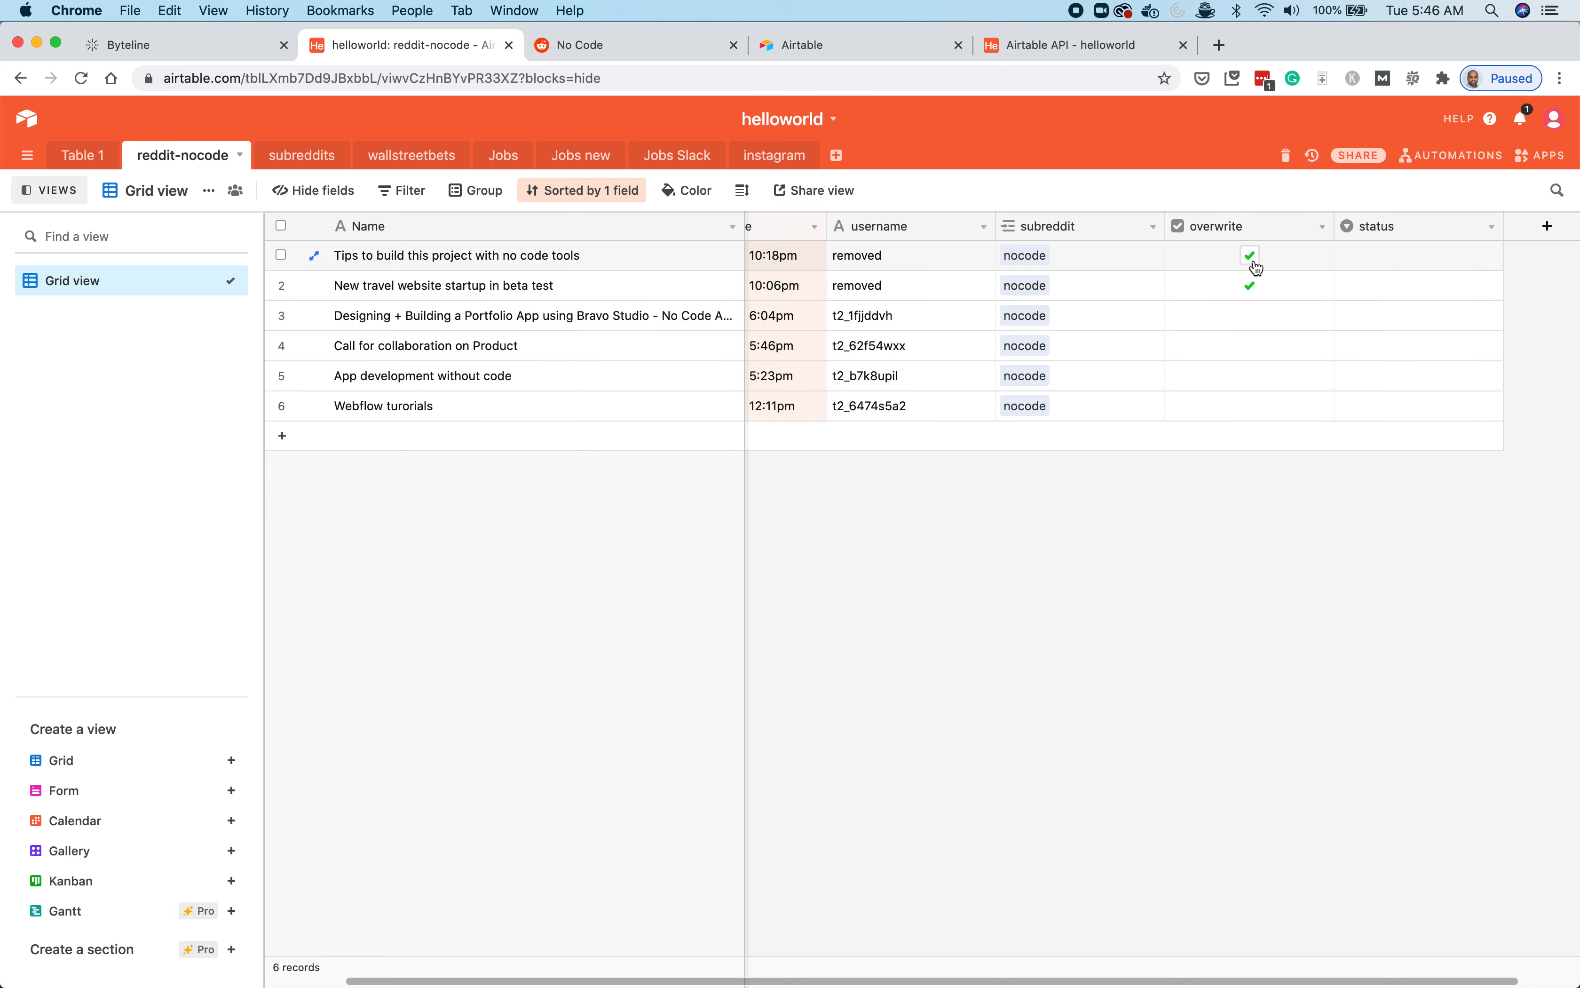
# - Back in Byteline, set the Overwrite when condition to column overwrite equals true, save the node and redeploy the flow
pyautogui.click(163, 44)
pyautogui.click(689, 621)
pyautogui.write('overwri')
pyautogui.write('te')
pyautogui.click(868, 612)
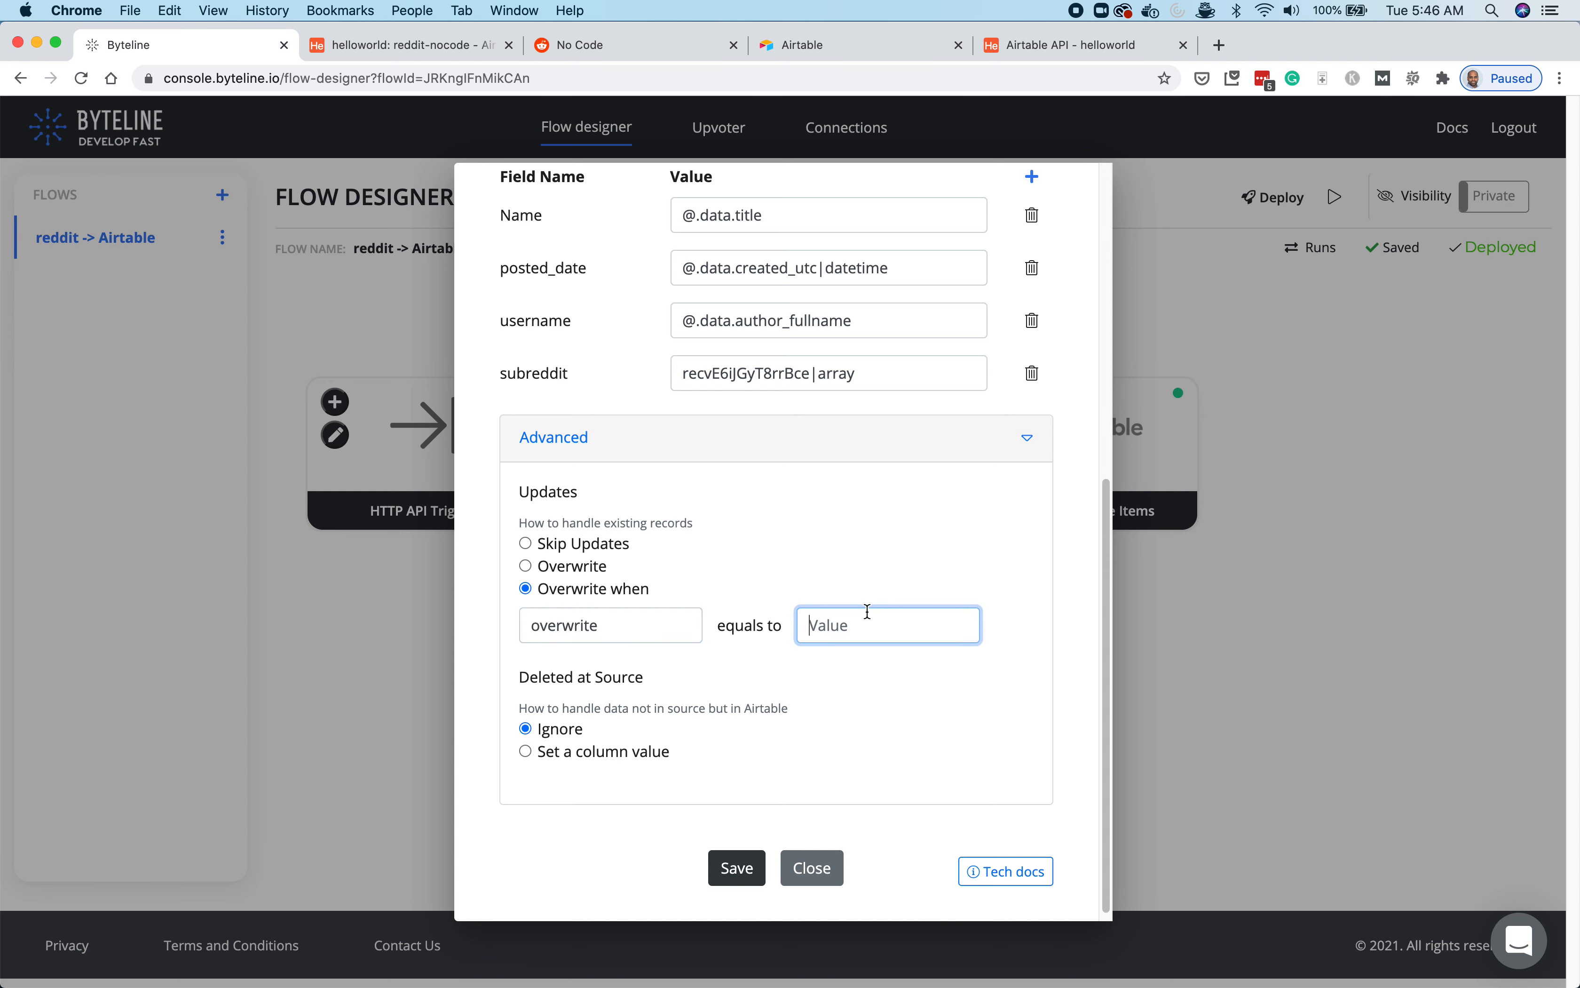
pyautogui.write('true')
pyautogui.click(891, 663)
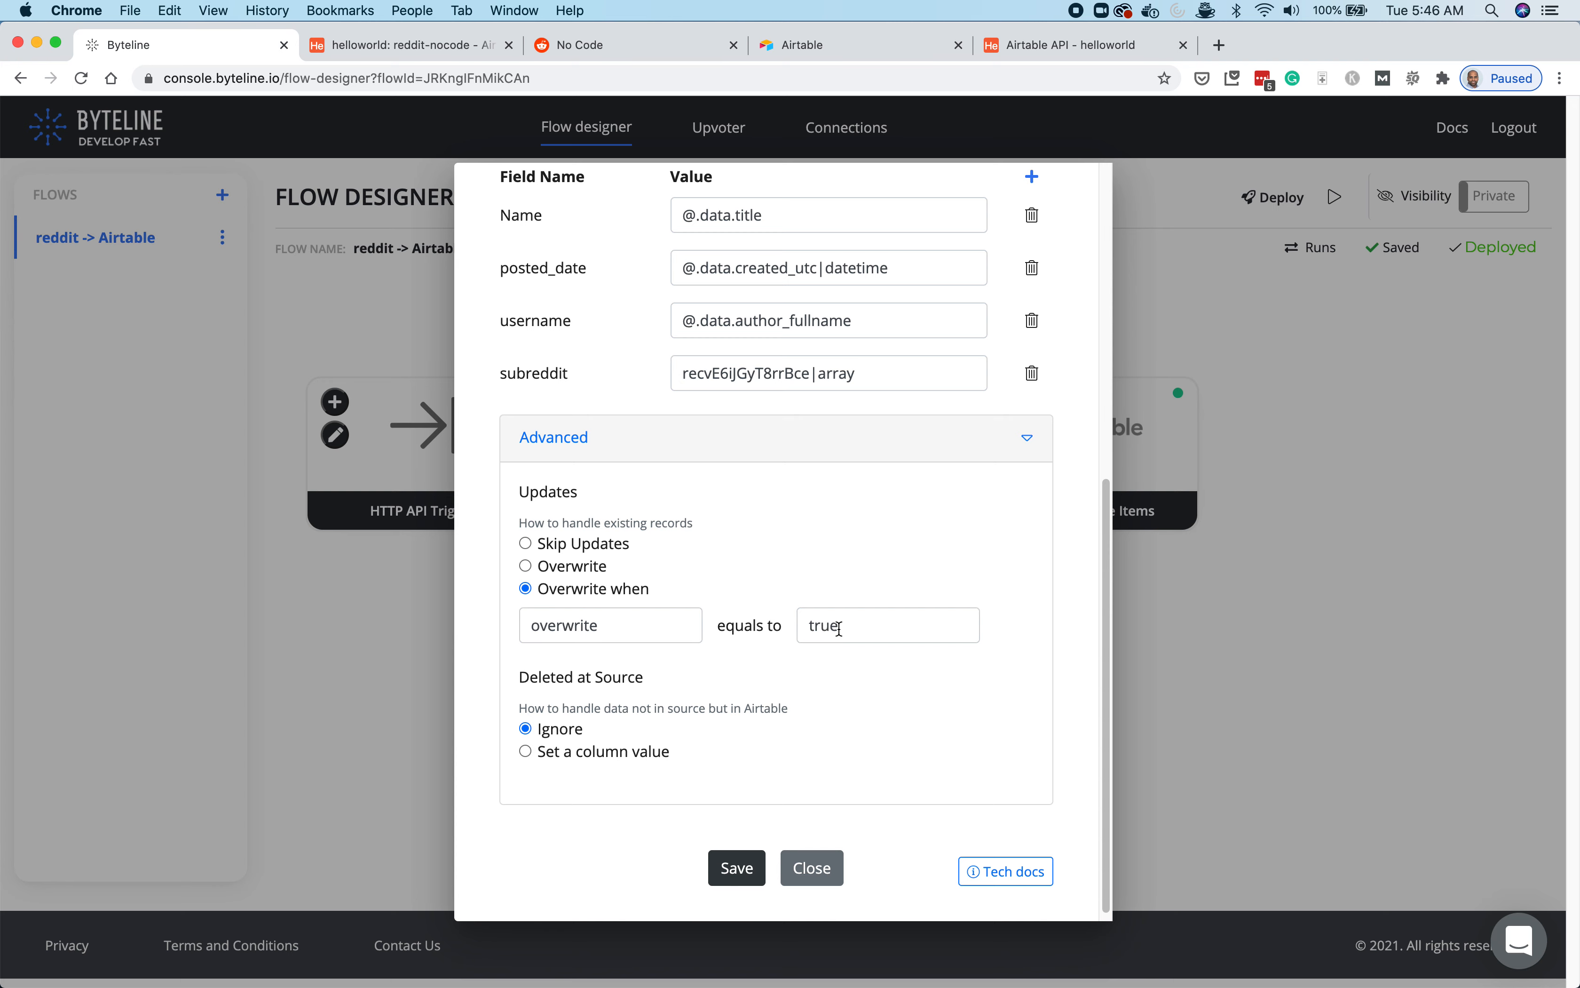
pyautogui.click(738, 870)
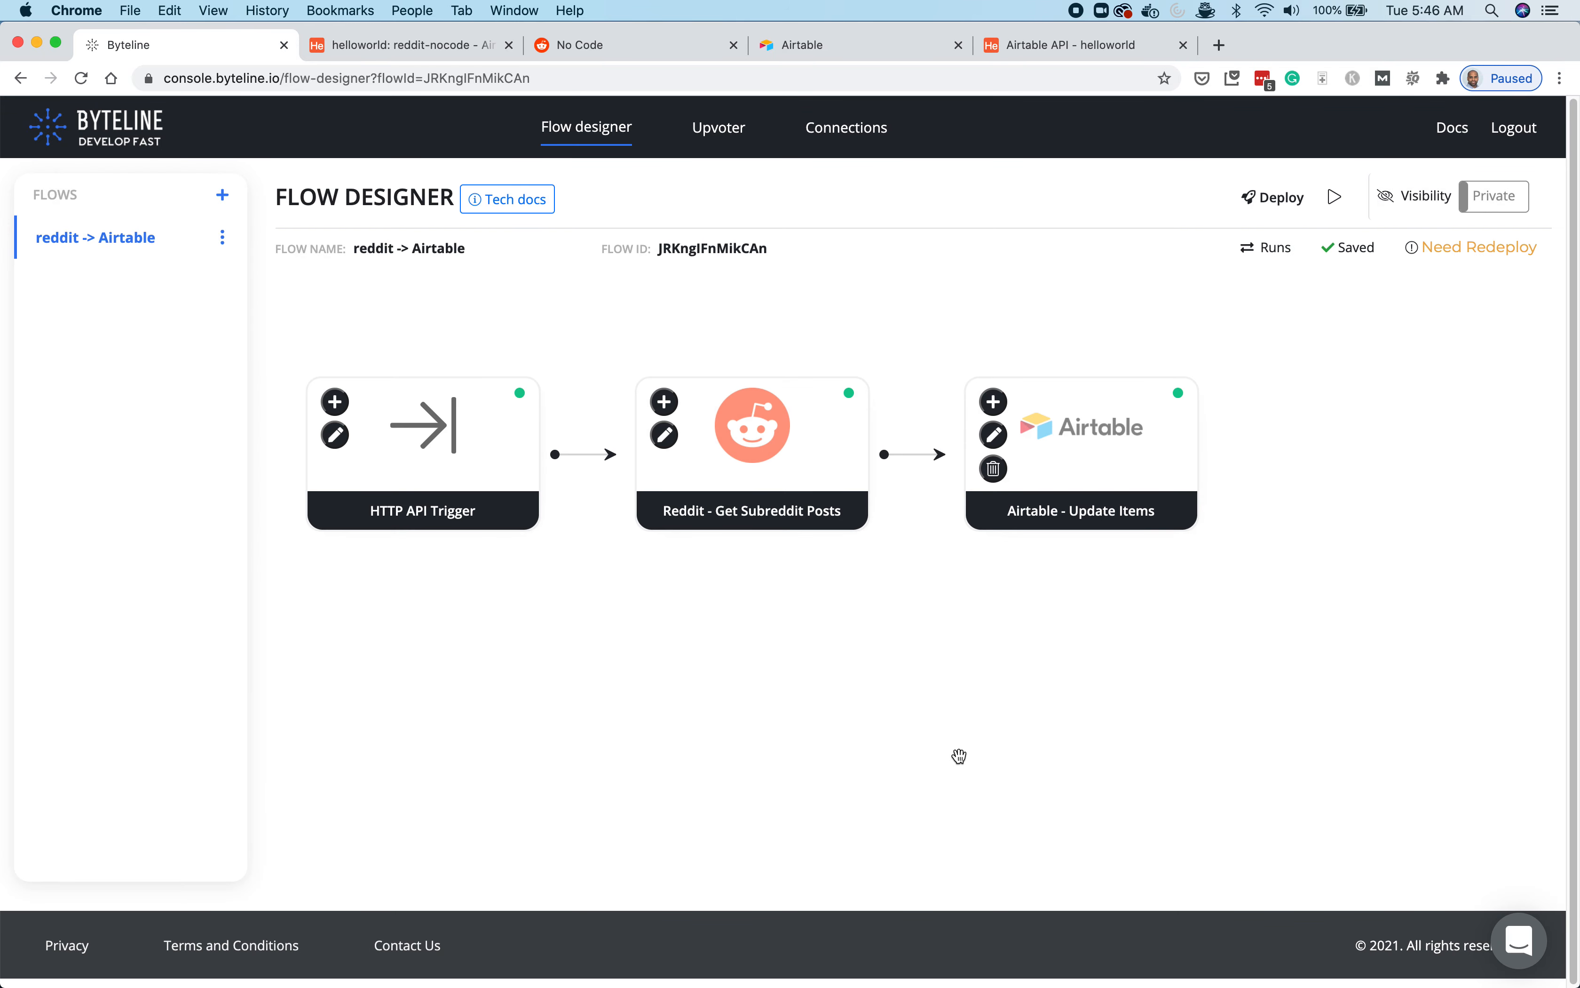
pyautogui.click(1280, 198)
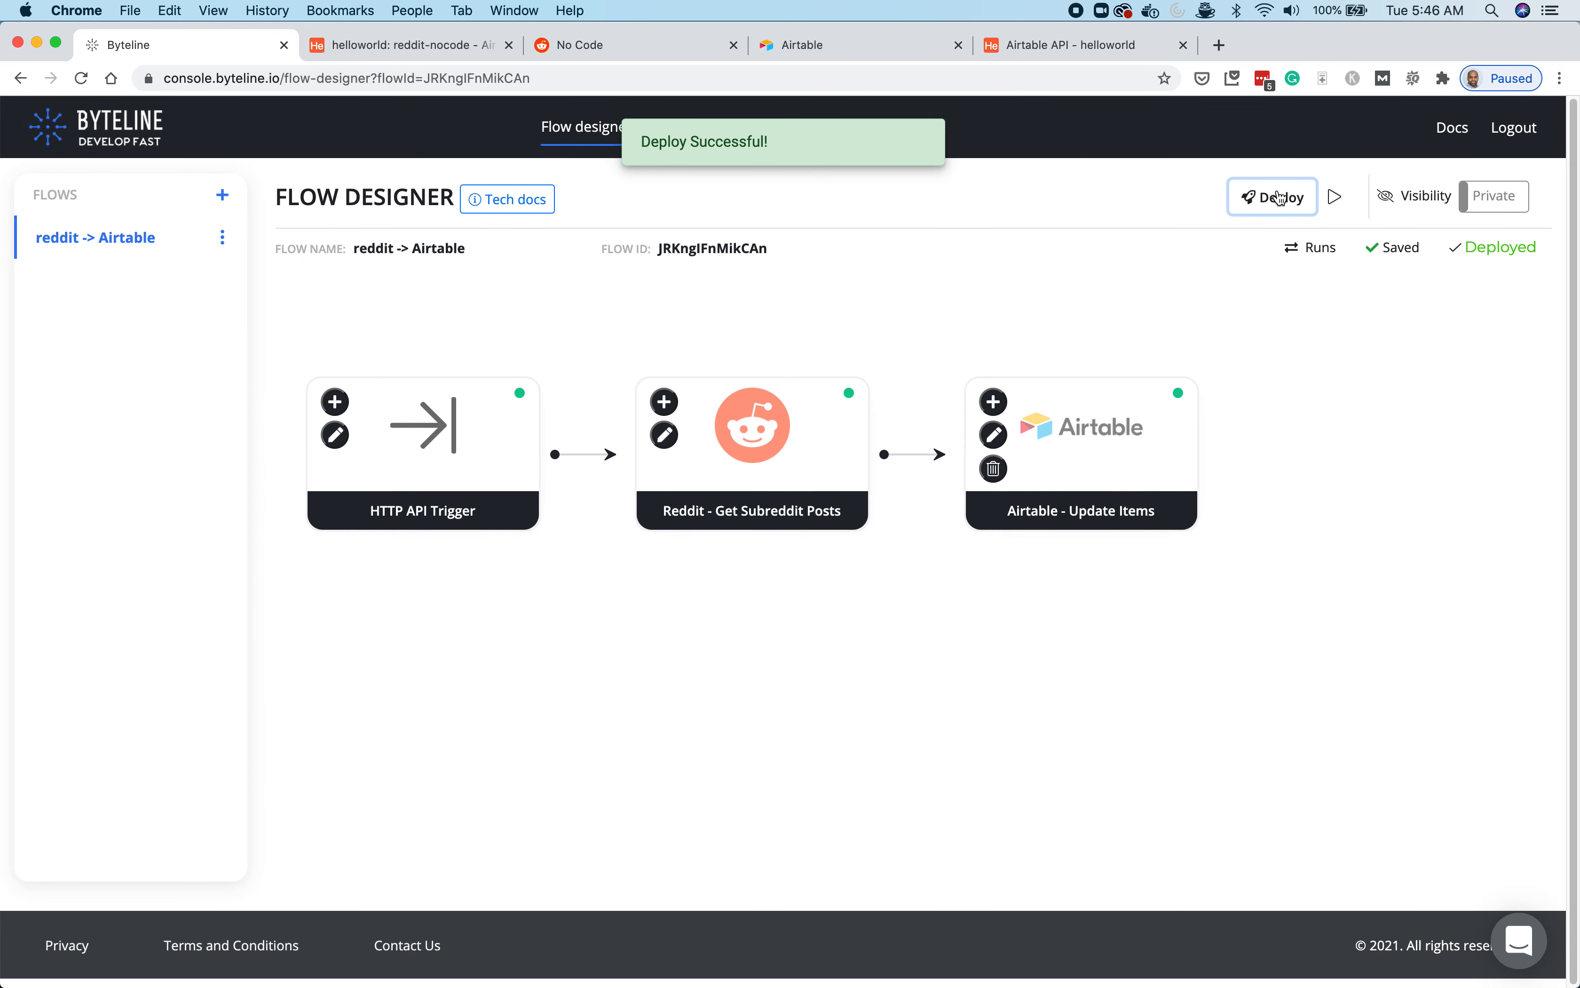
# - In Airtable, set the third record's username to "removed" with its overwrite checkbox left off, and return to the Byteline flow
pyautogui.click(410, 47)
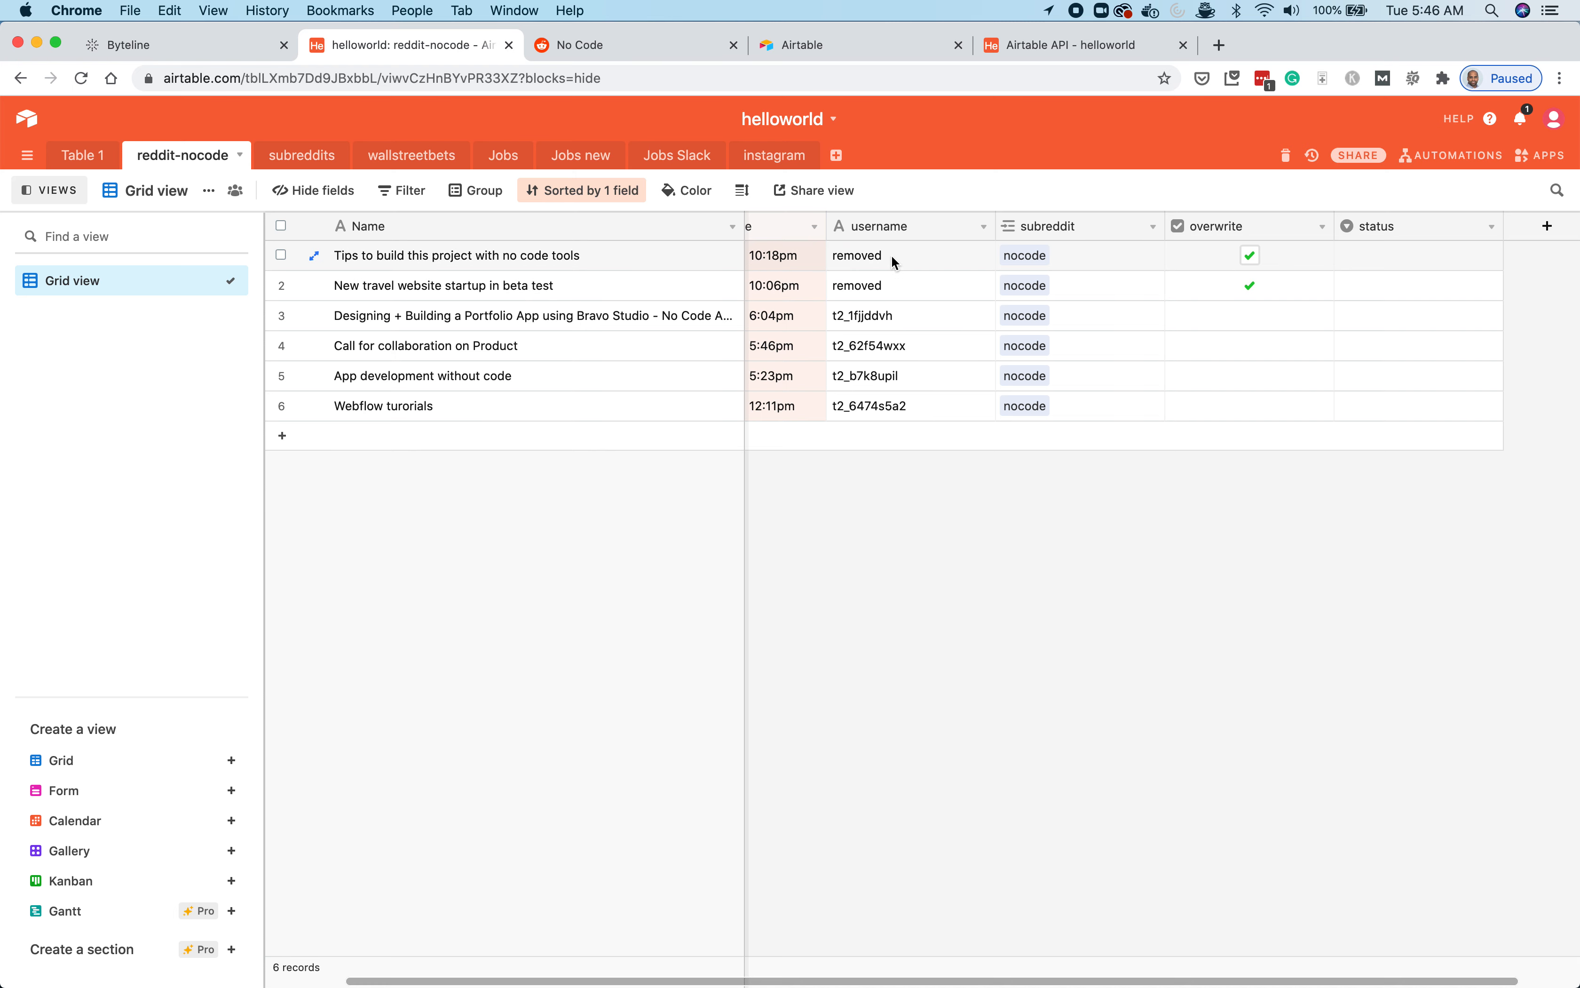
pyautogui.doubleClick(863, 314)
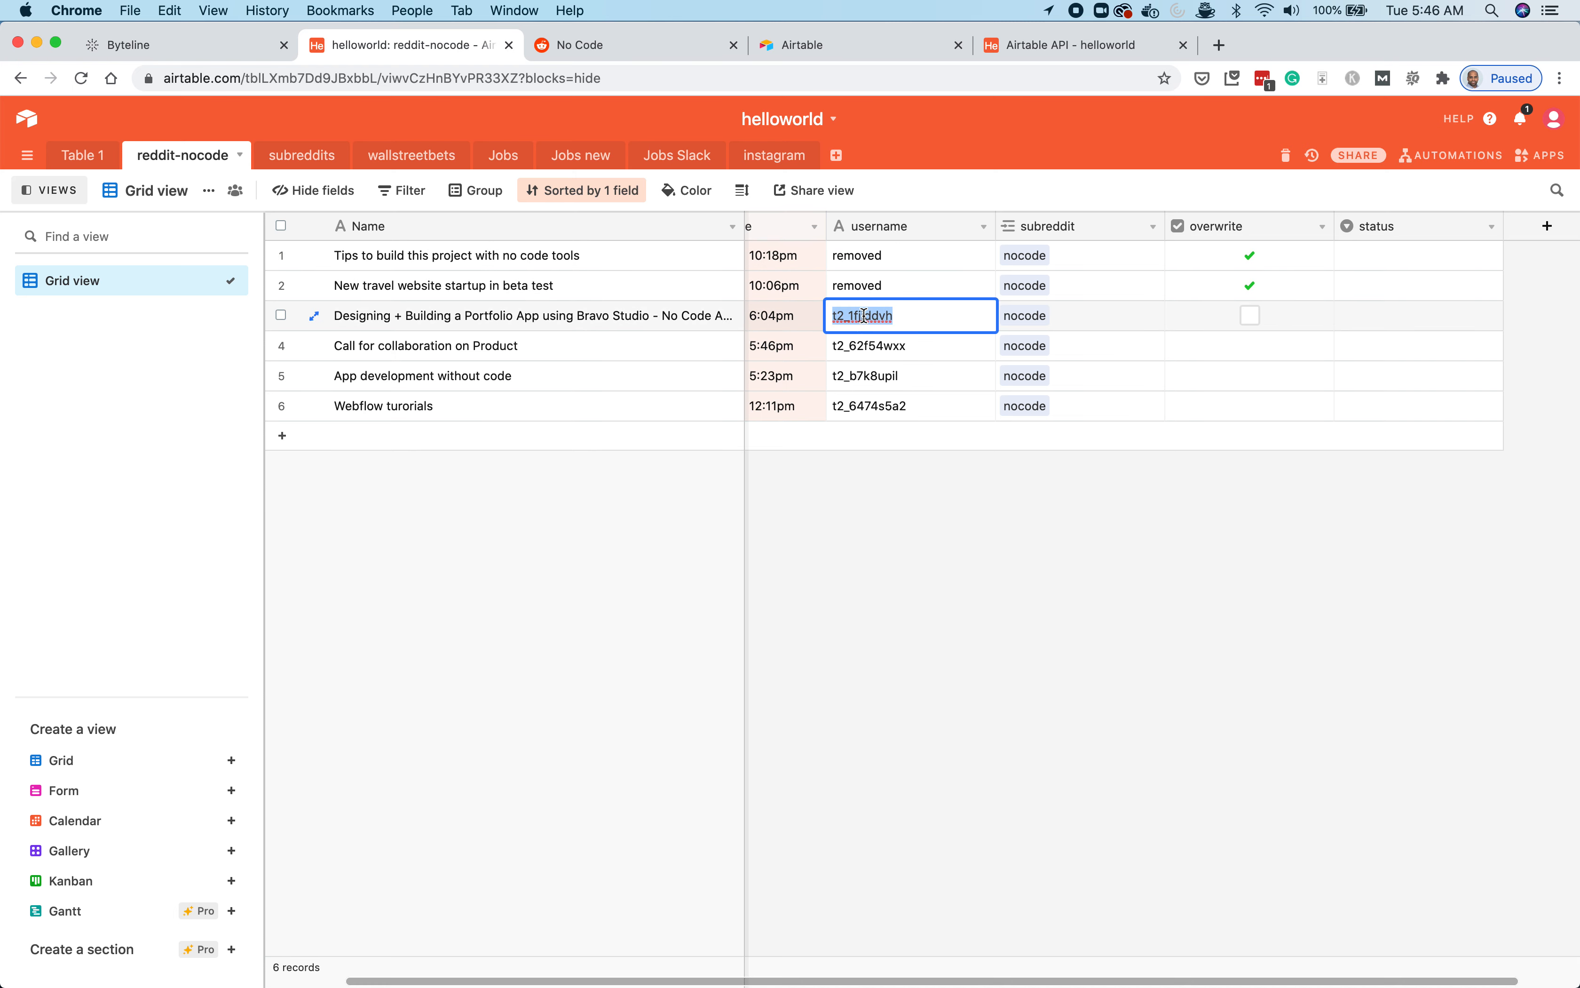
pyautogui.write('removed')
pyautogui.click(896, 494)
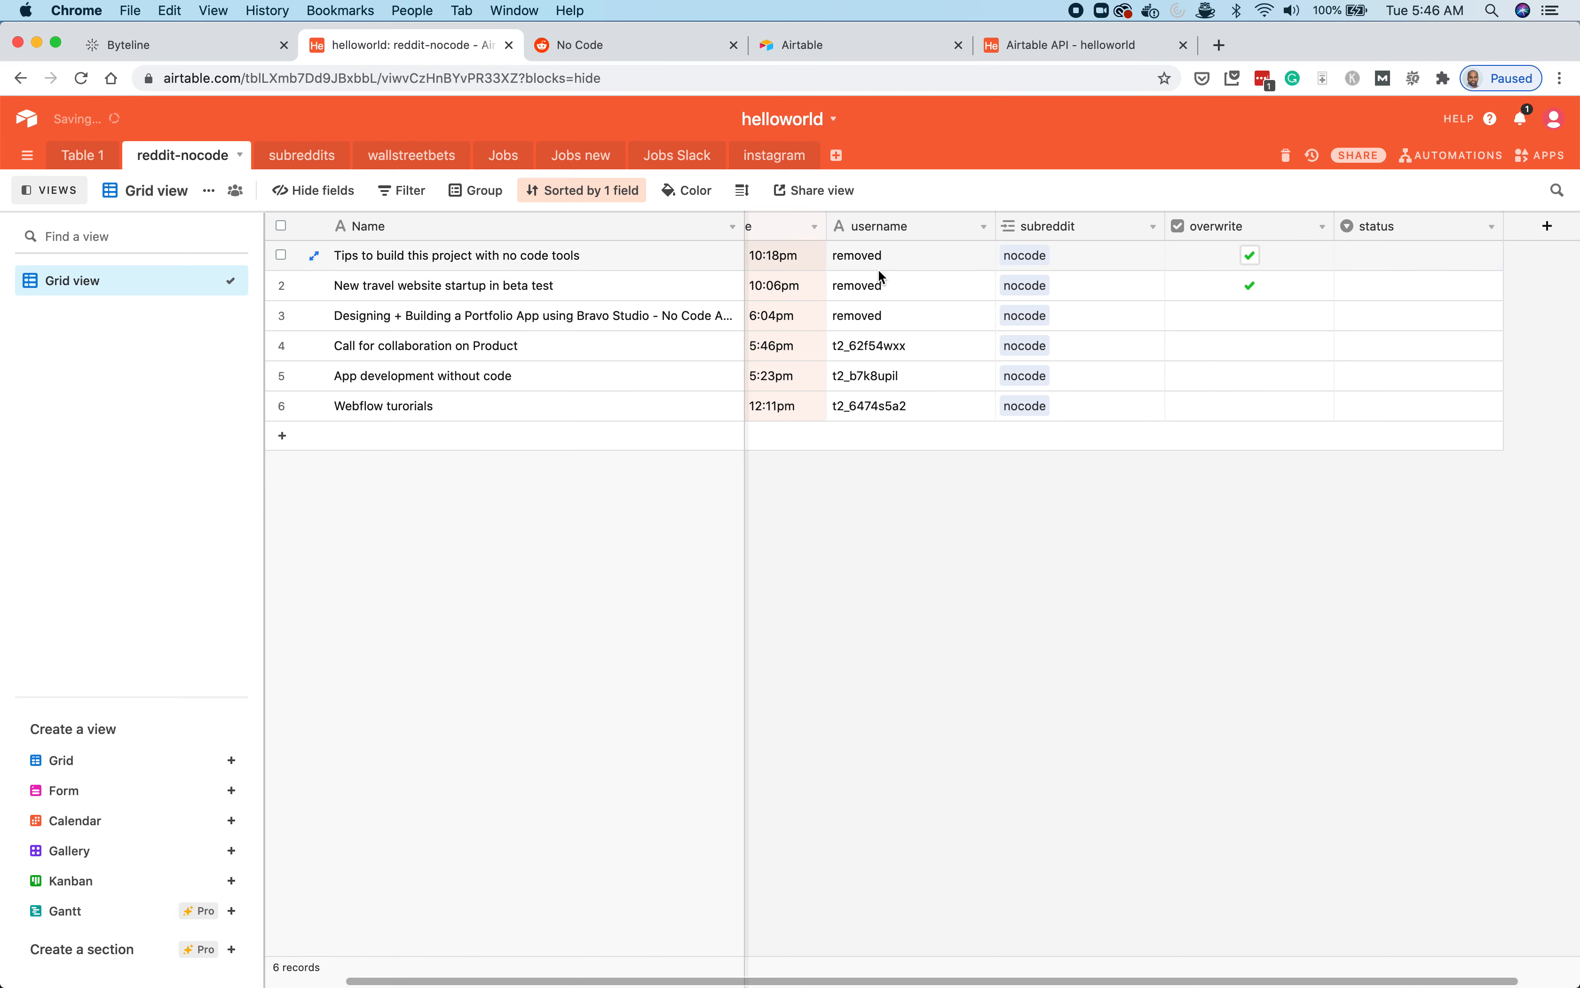
pyautogui.click(160, 48)
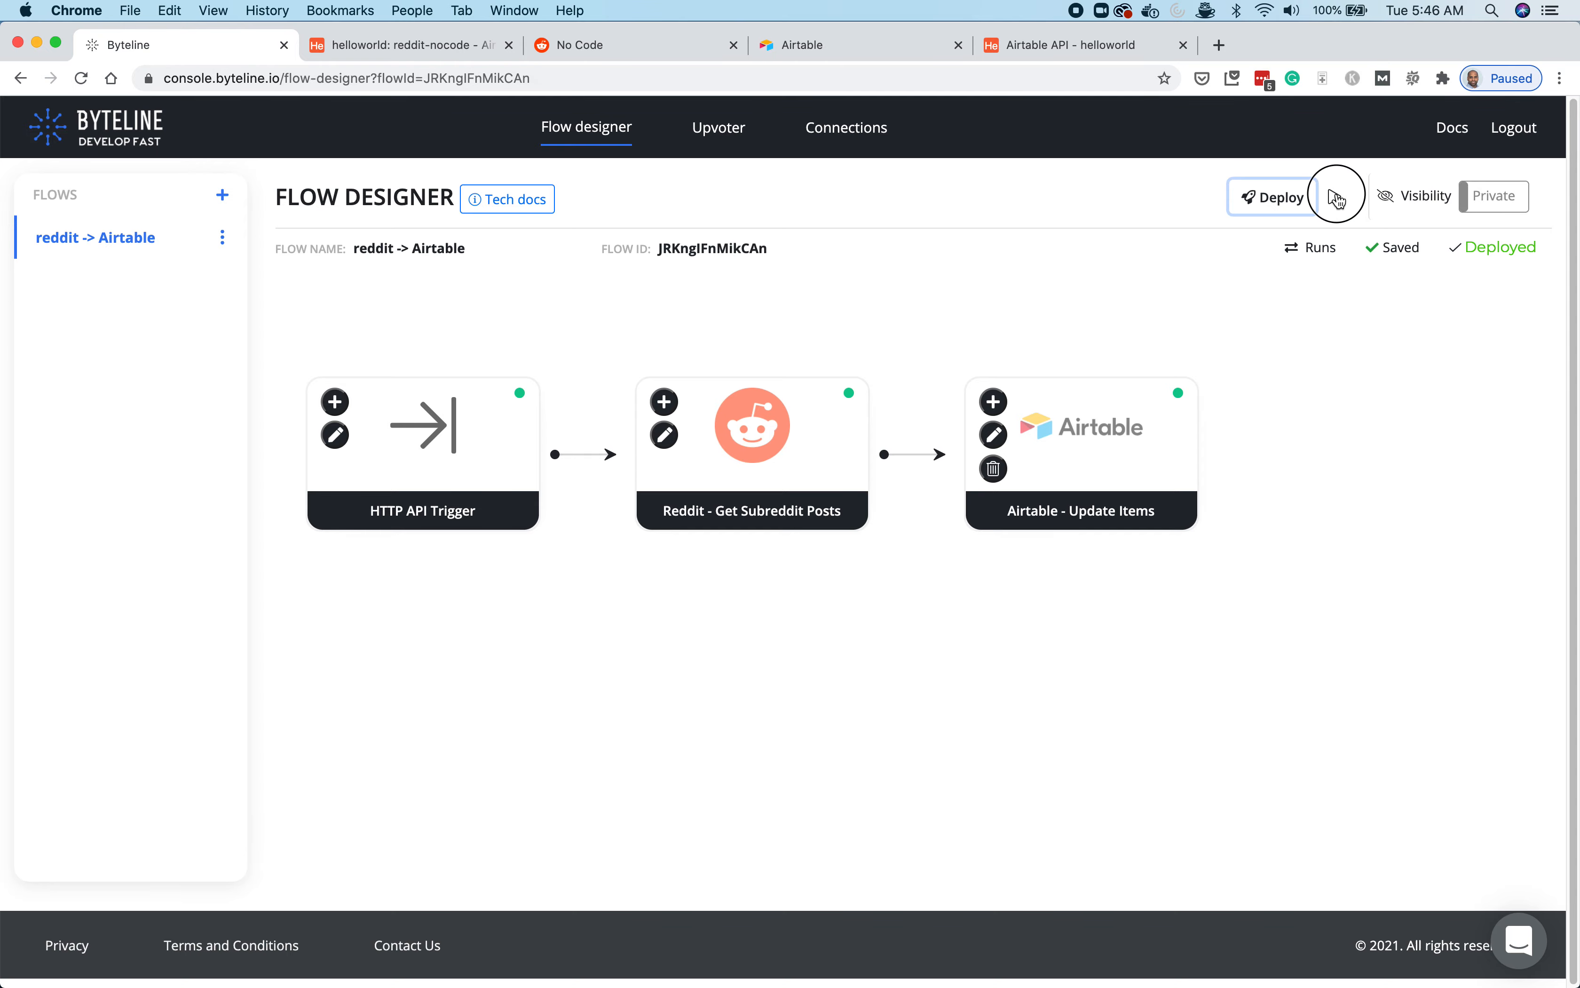
# - Run the reddit -> Airtable flow and inspect the output of its Airtable update node
pyautogui.click(1335, 198)
pyautogui.click(719, 576)
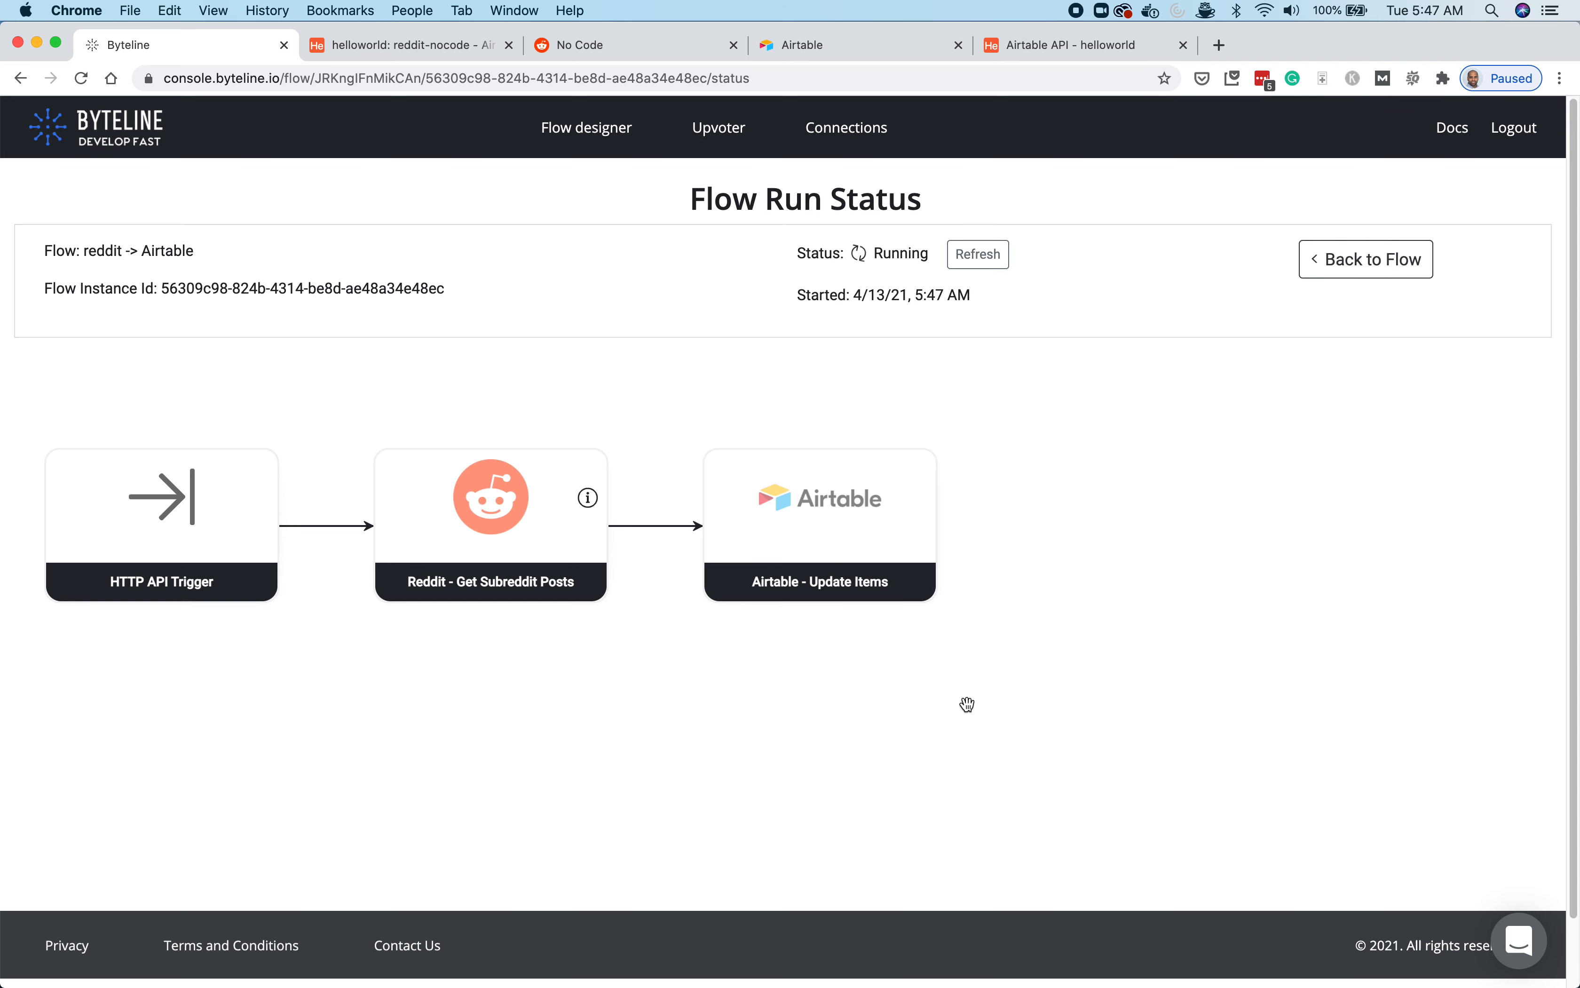
pyautogui.click(917, 491)
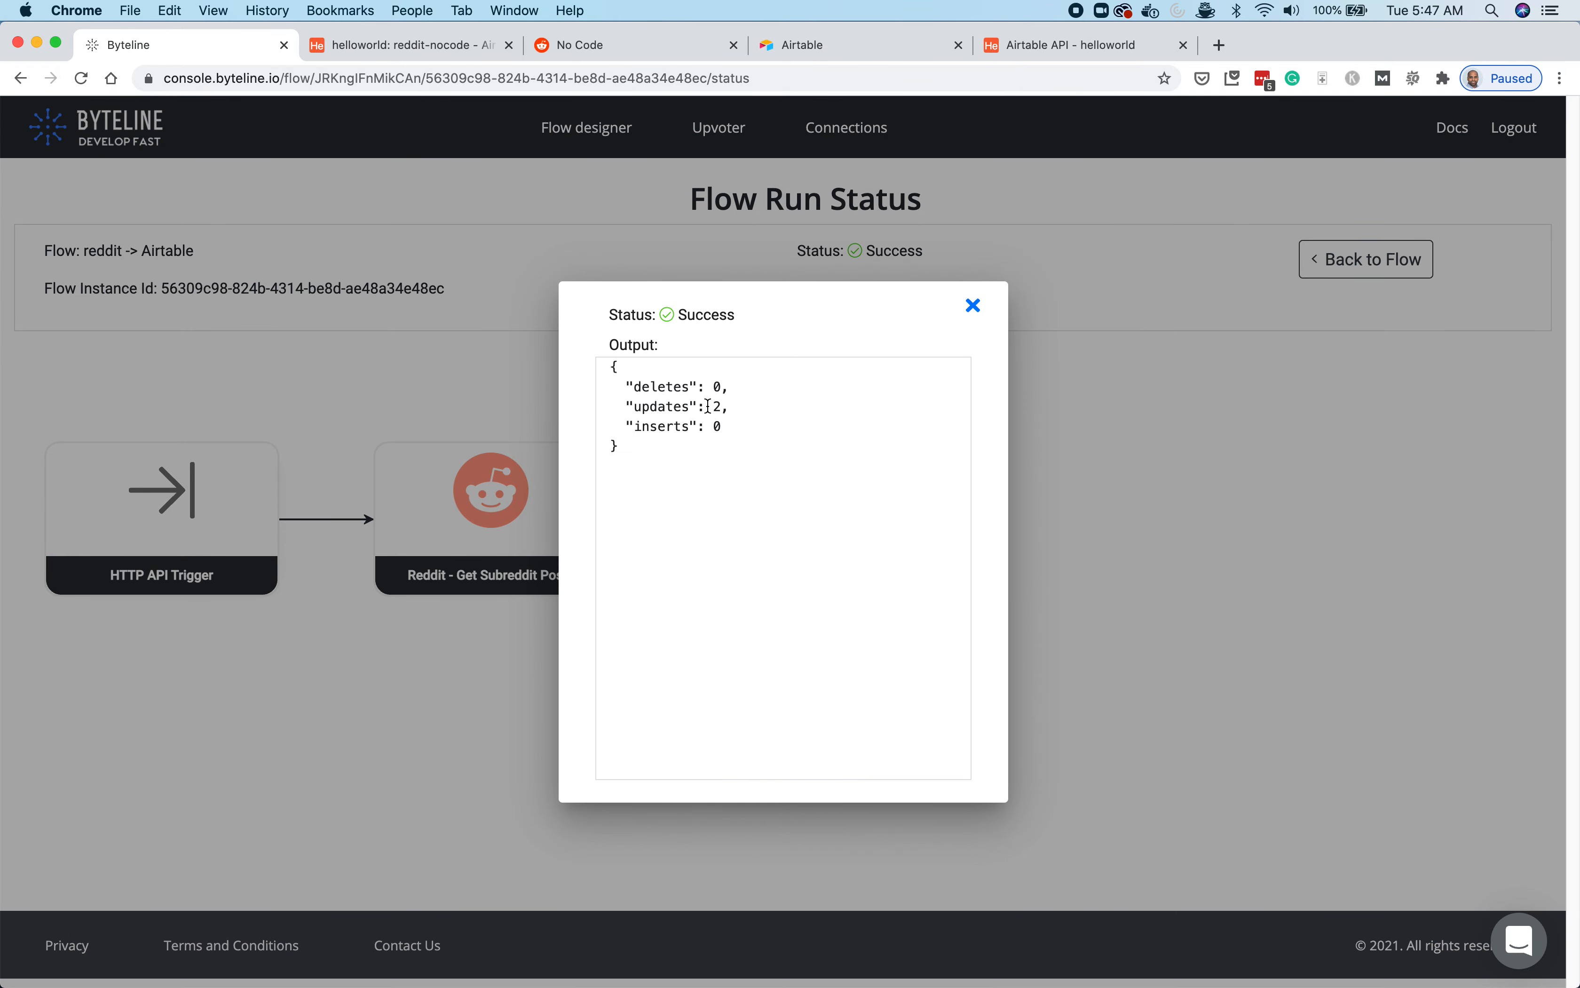
pyautogui.click(972, 306)
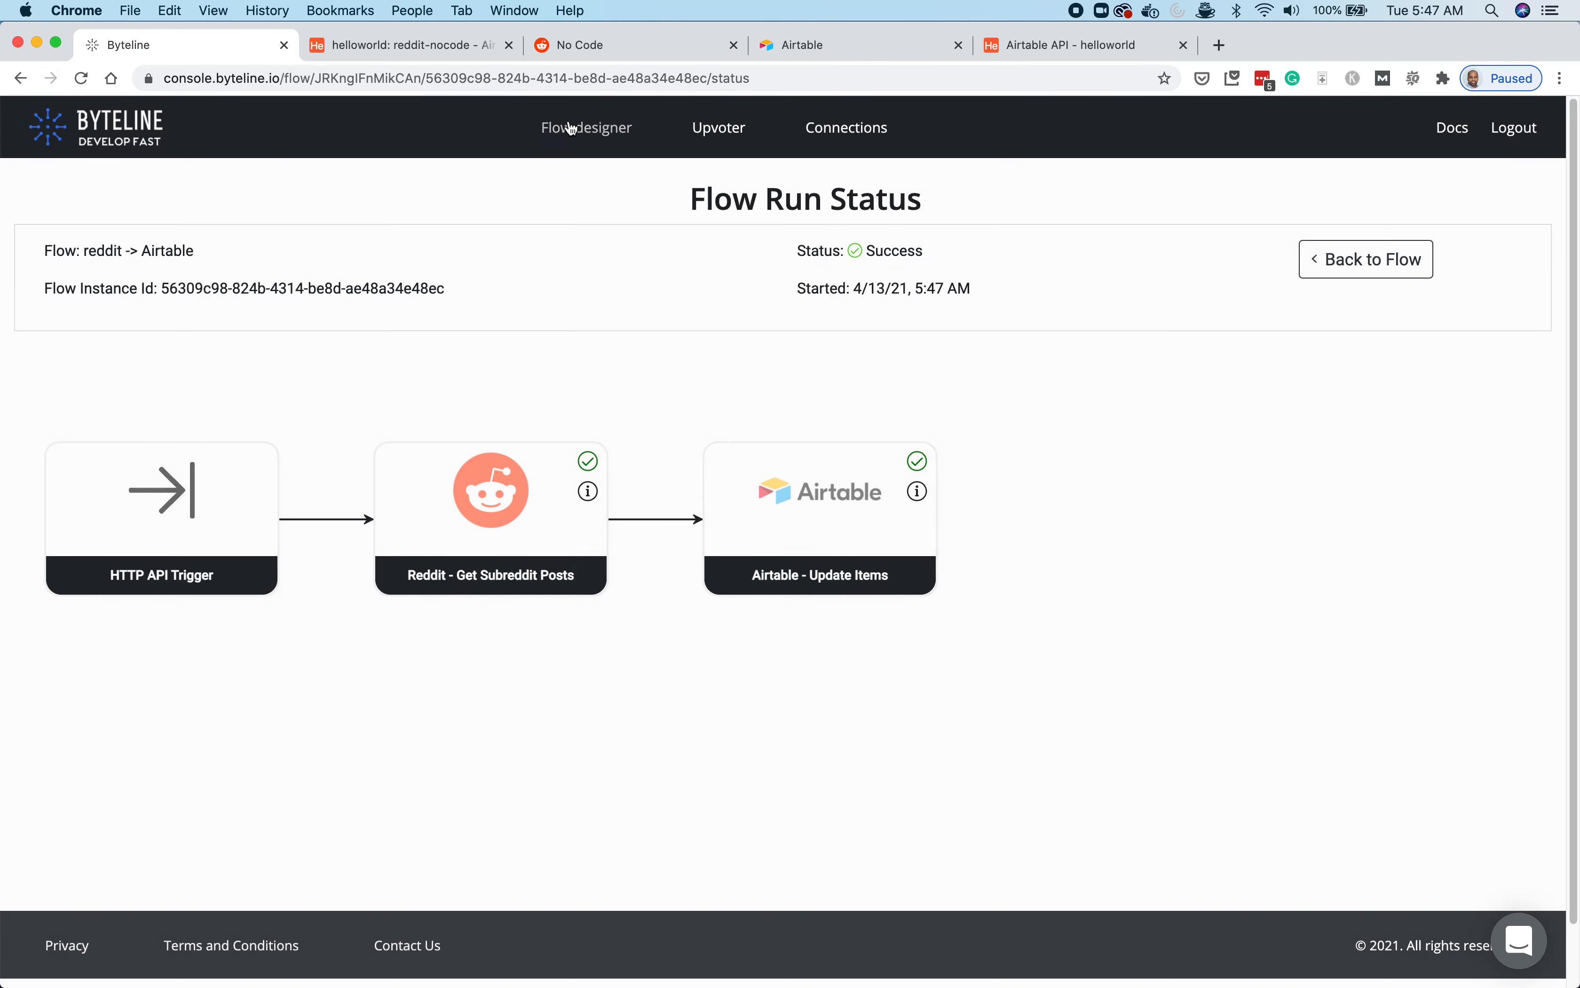
# - In Airtable's reddit-nocode table, compare the usernames of the records with overwrite checked against the unchecked third record
pyautogui.click(401, 48)
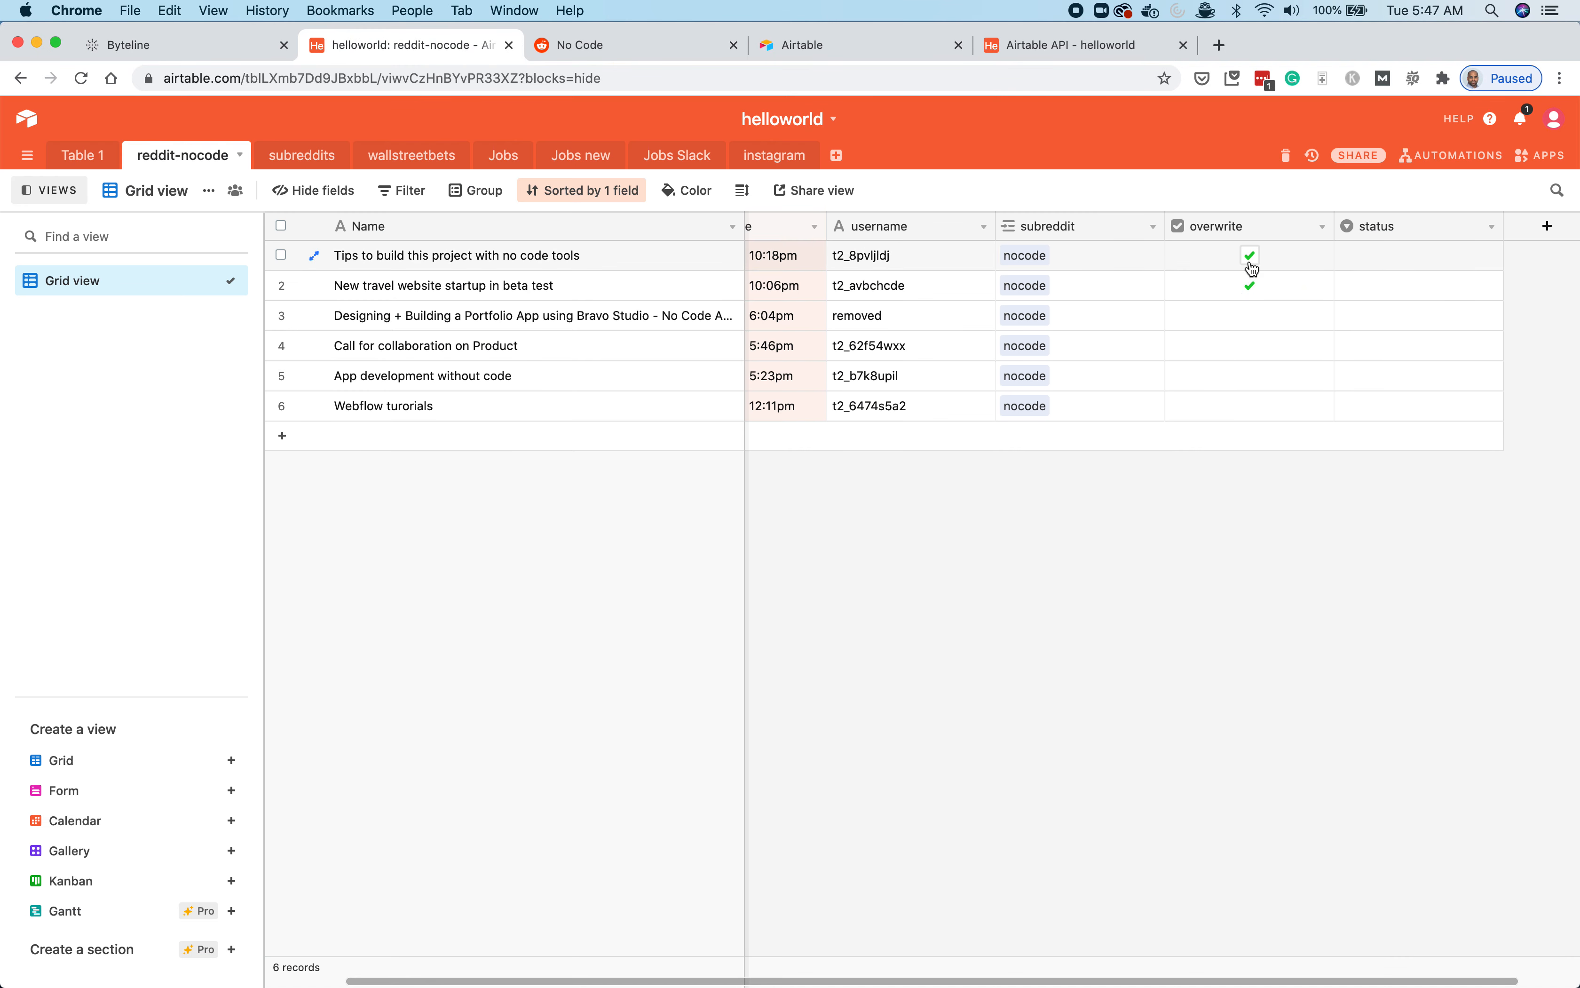
pyautogui.click(1251, 285)
pyautogui.click(1251, 286)
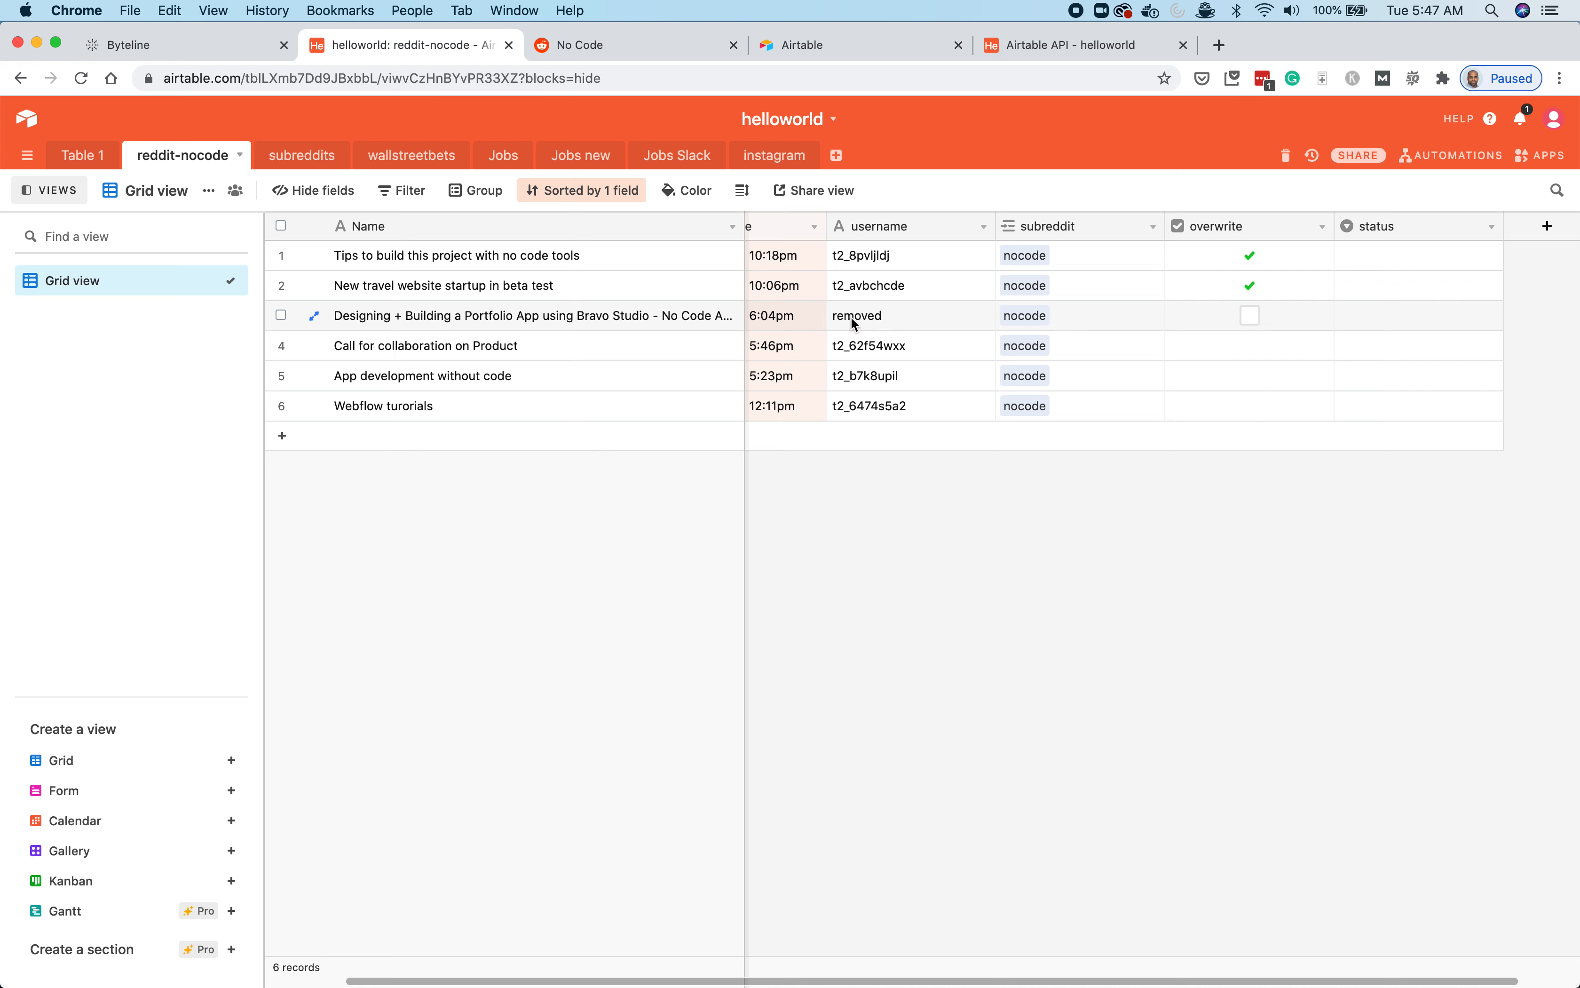
# - Back in Byteline, configure the Airtable node's Deleted at Source handling to set the column status to expired
pyautogui.click(165, 54)
pyautogui.click(1344, 273)
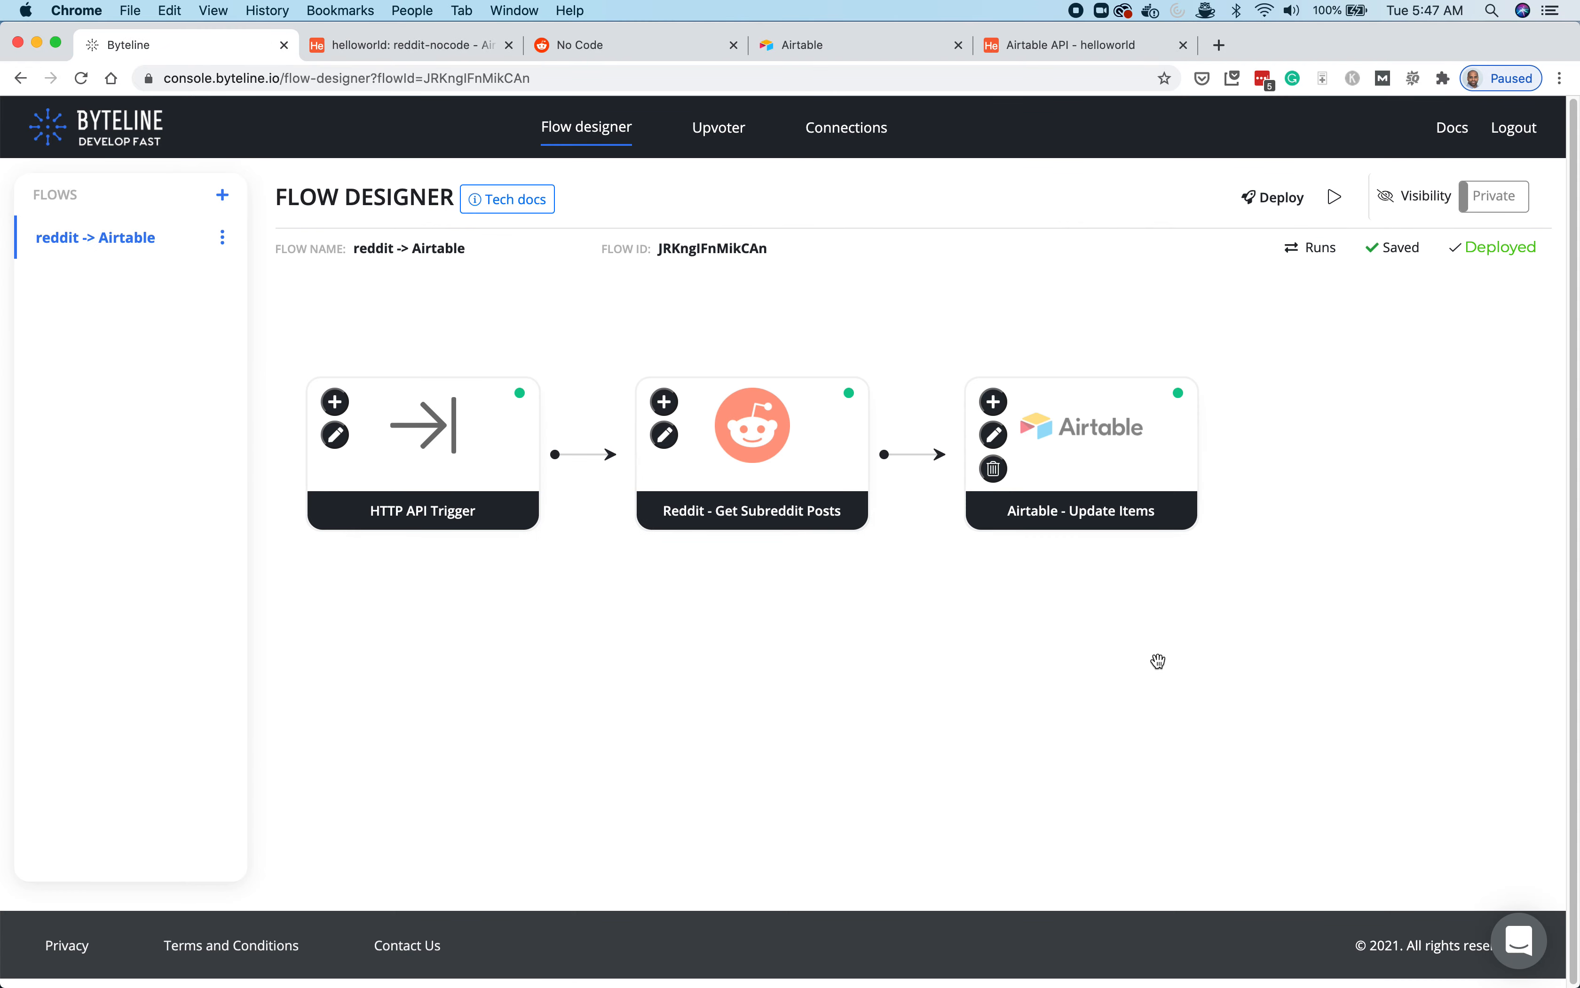
pyautogui.click(994, 434)
pyautogui.scroll(-3, 1035, 734)
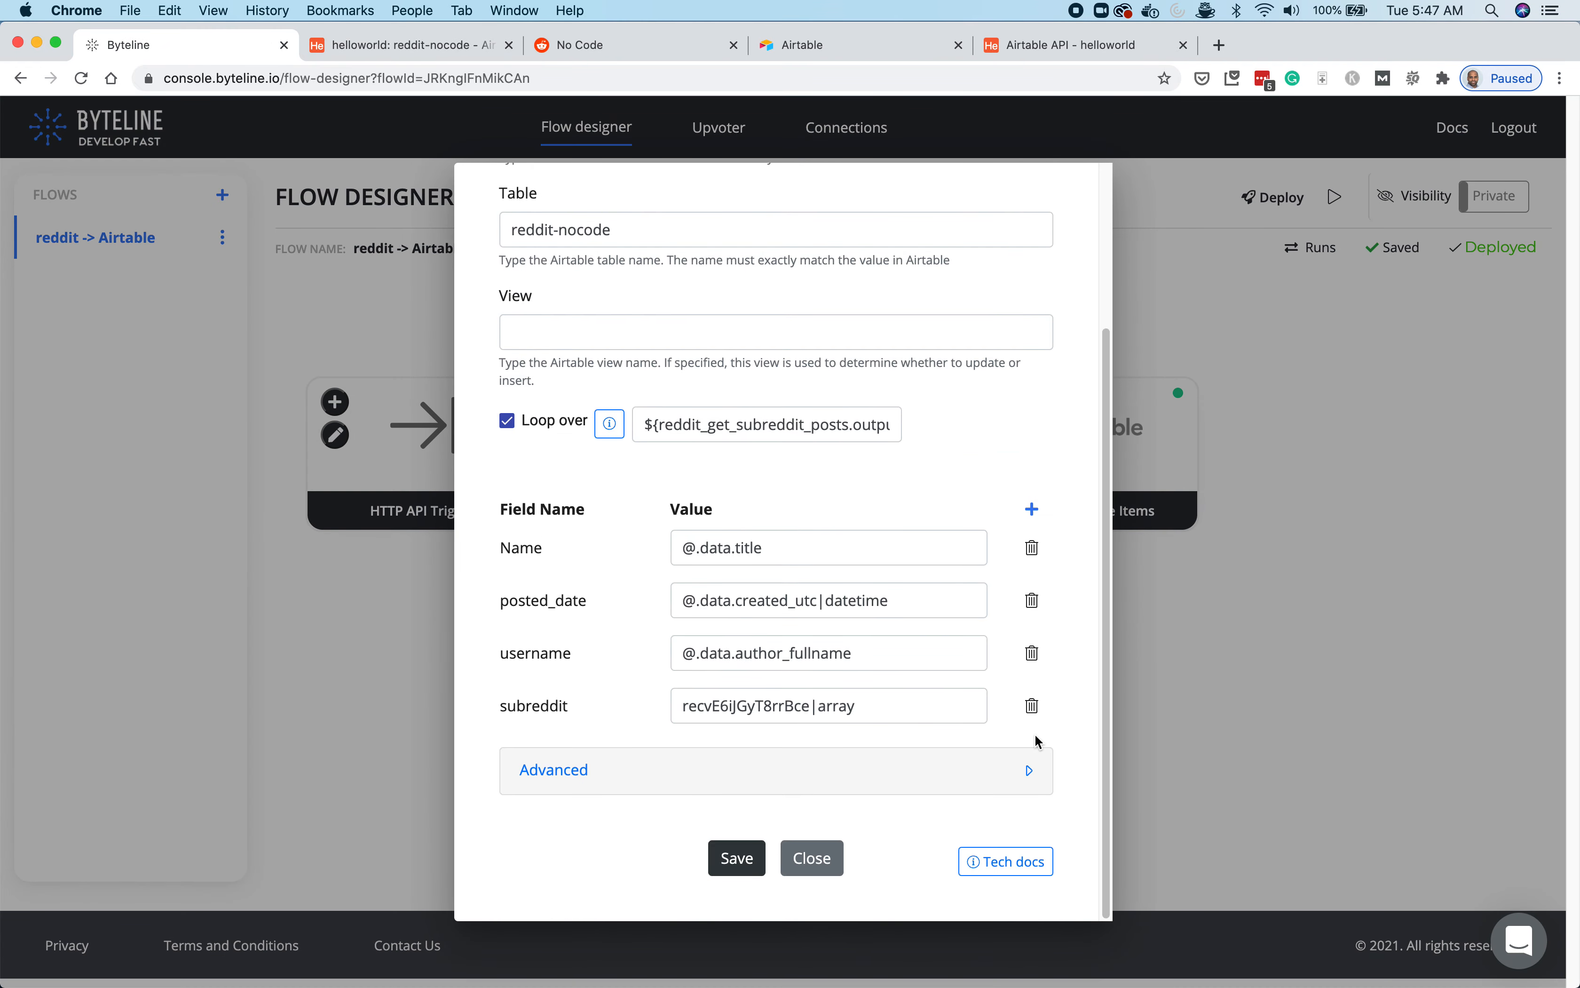
pyautogui.click(963, 769)
pyautogui.scroll(-5, 966, 771)
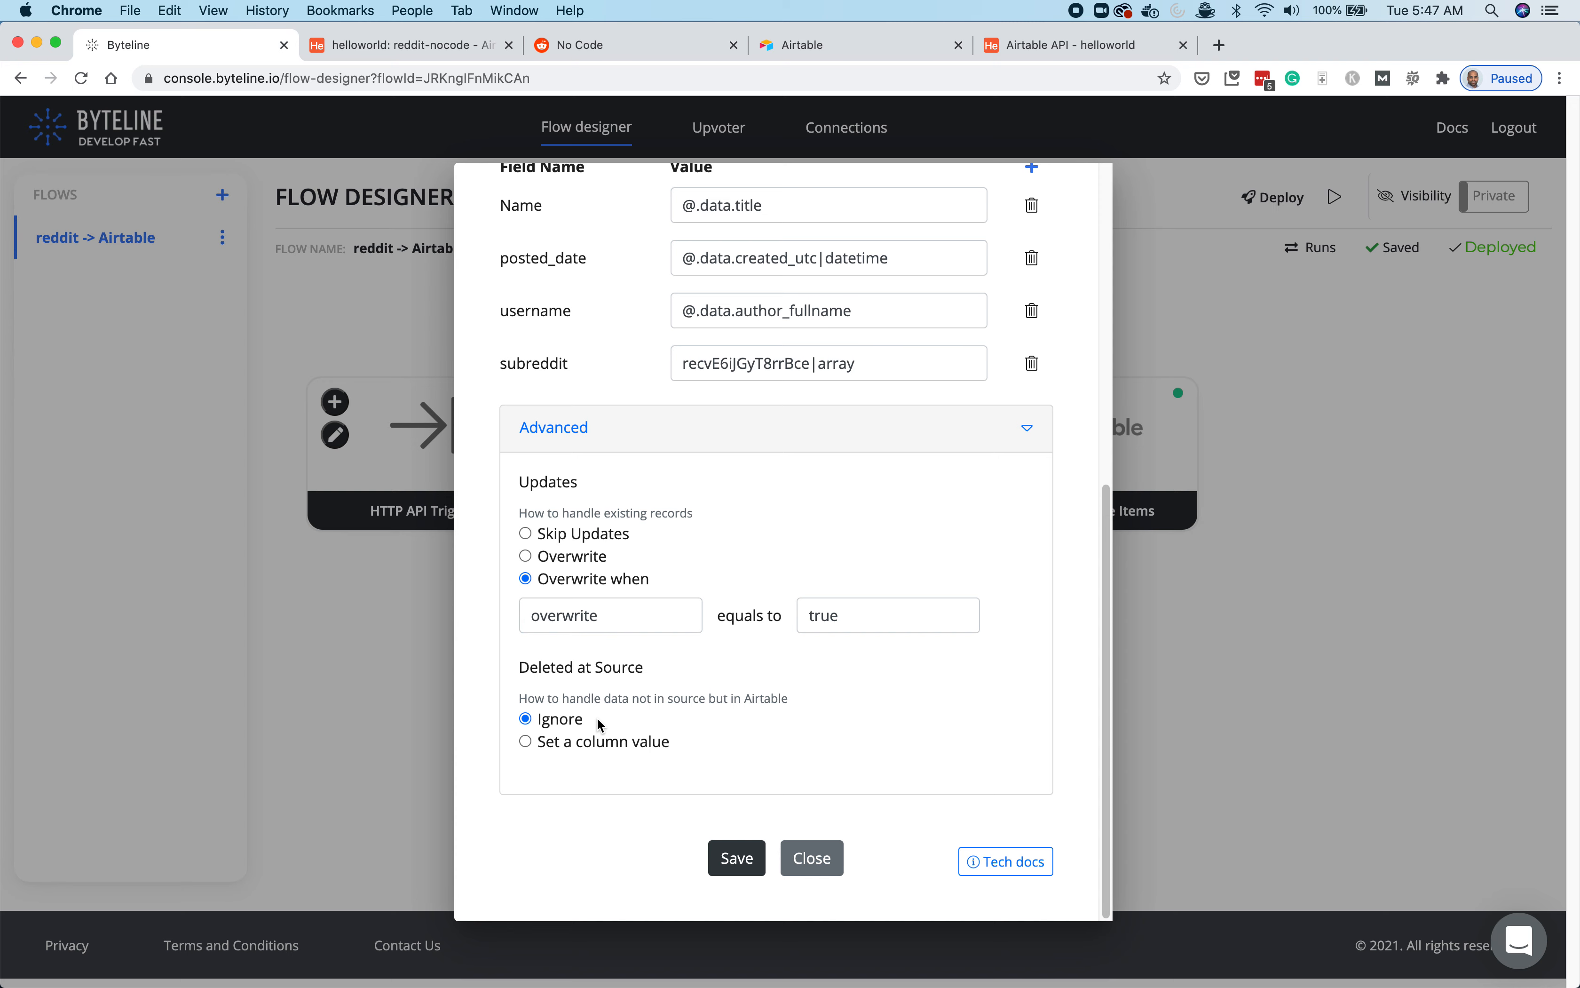
pyautogui.click(527, 742)
pyautogui.click(589, 779)
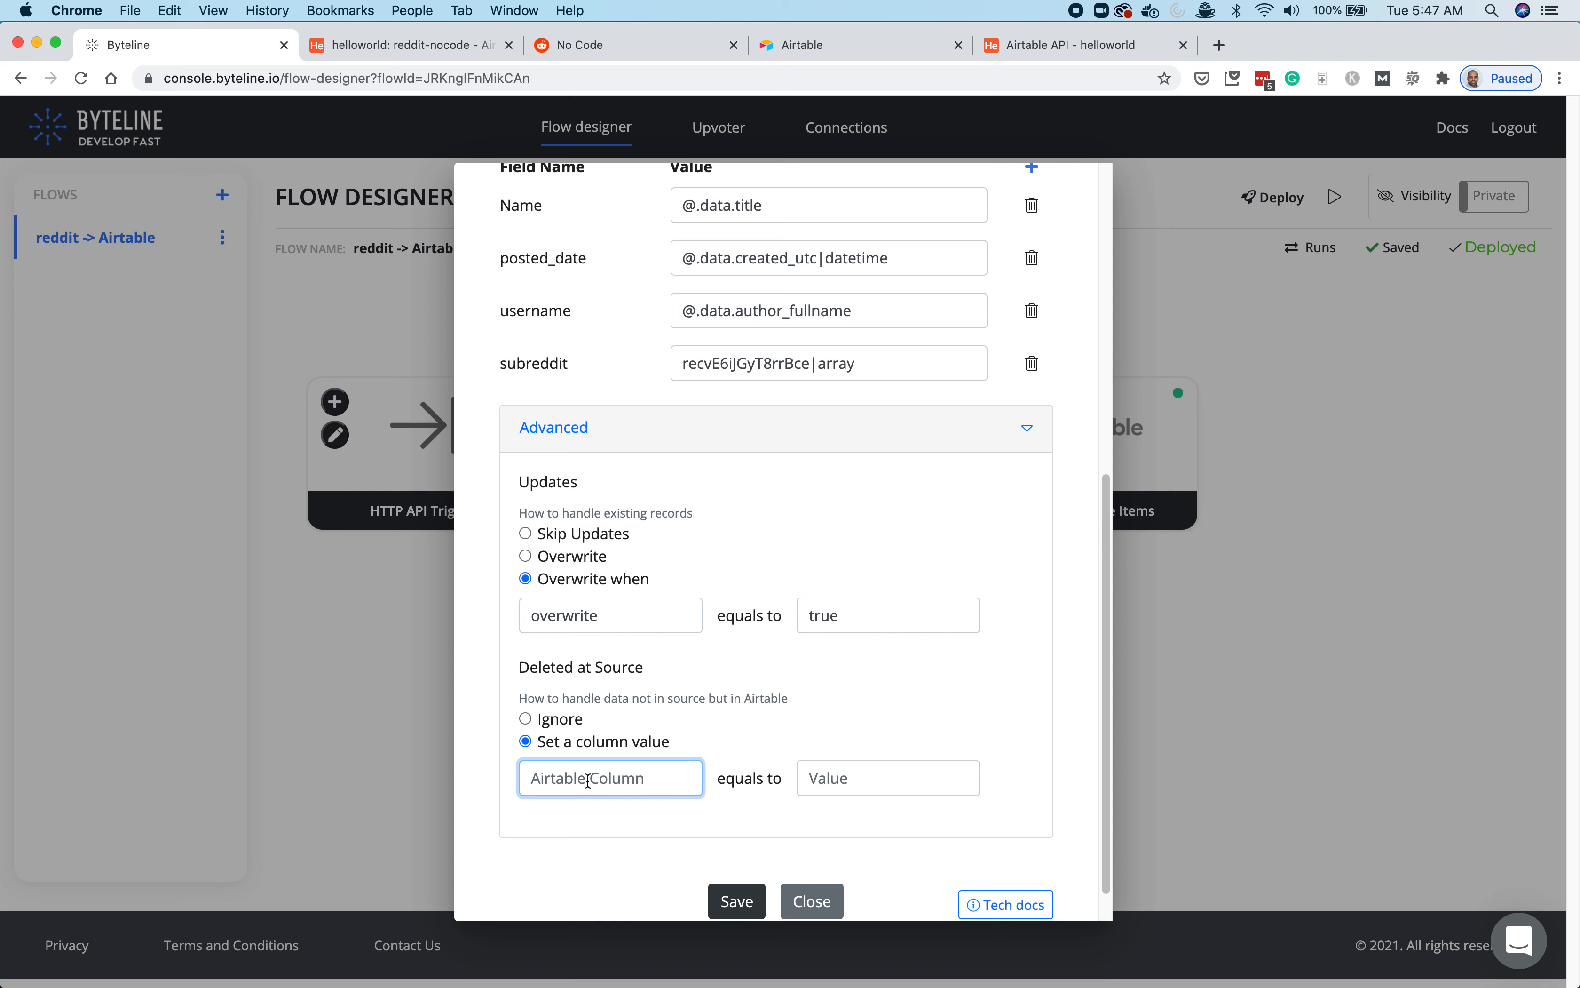
pyautogui.write('status')
pyautogui.press('Tab')
pyautogui.write('expired')
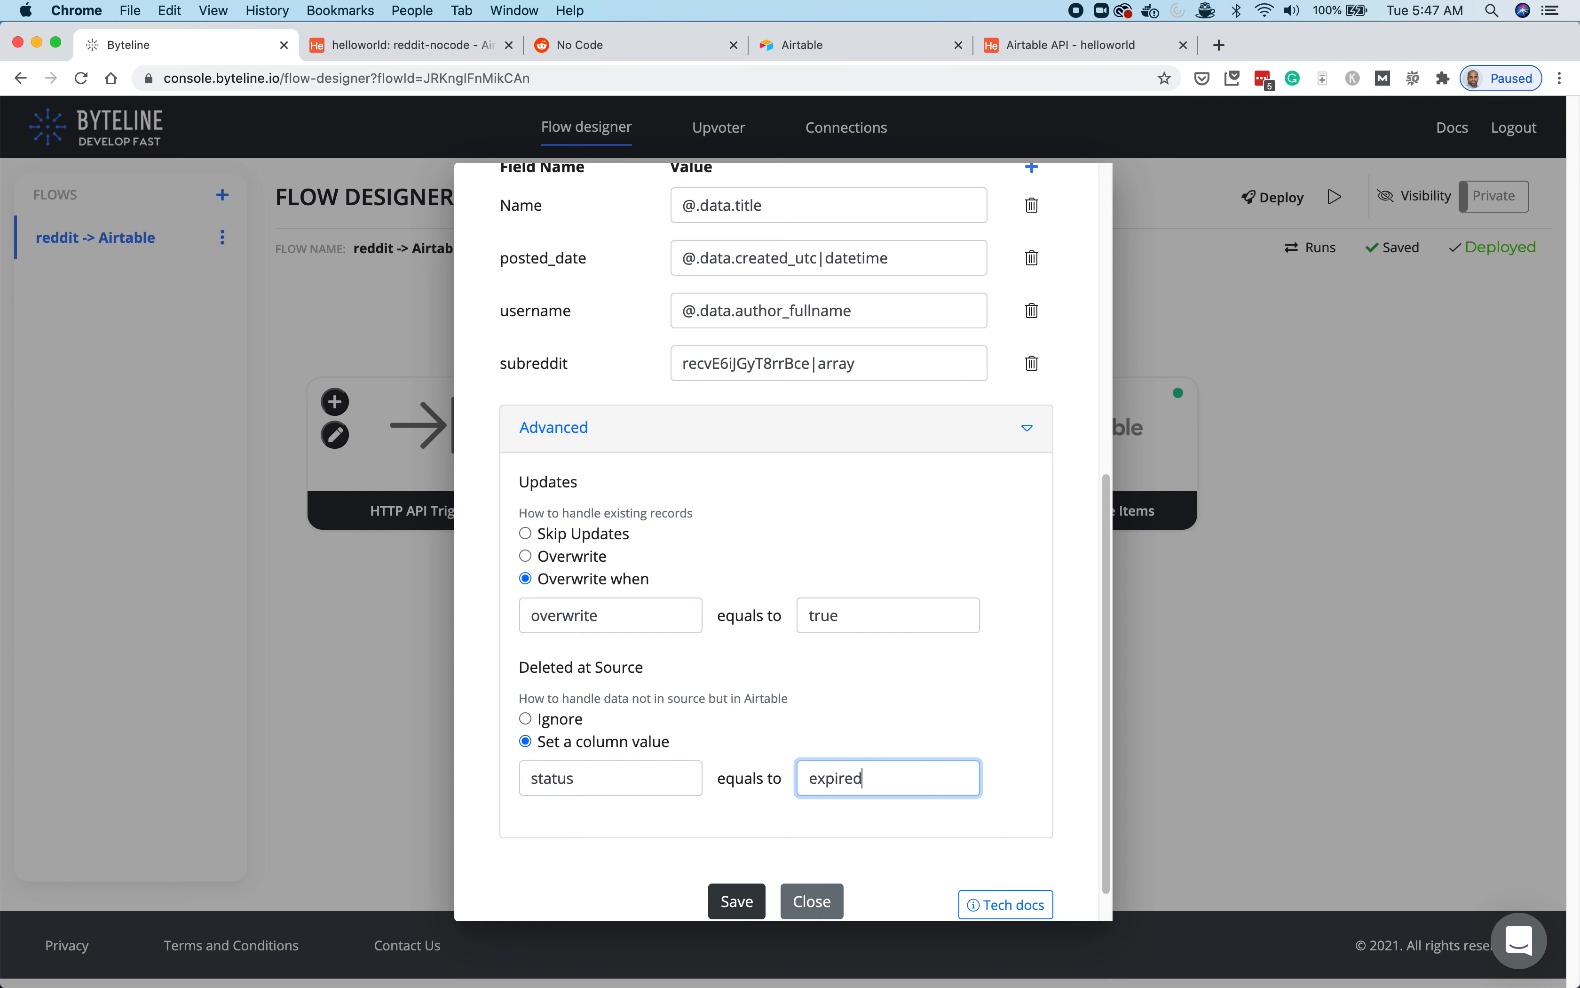
# - In Airtable's reddit-nocode table, add a record named "Random title - should be deleted"
pyautogui.click(392, 44)
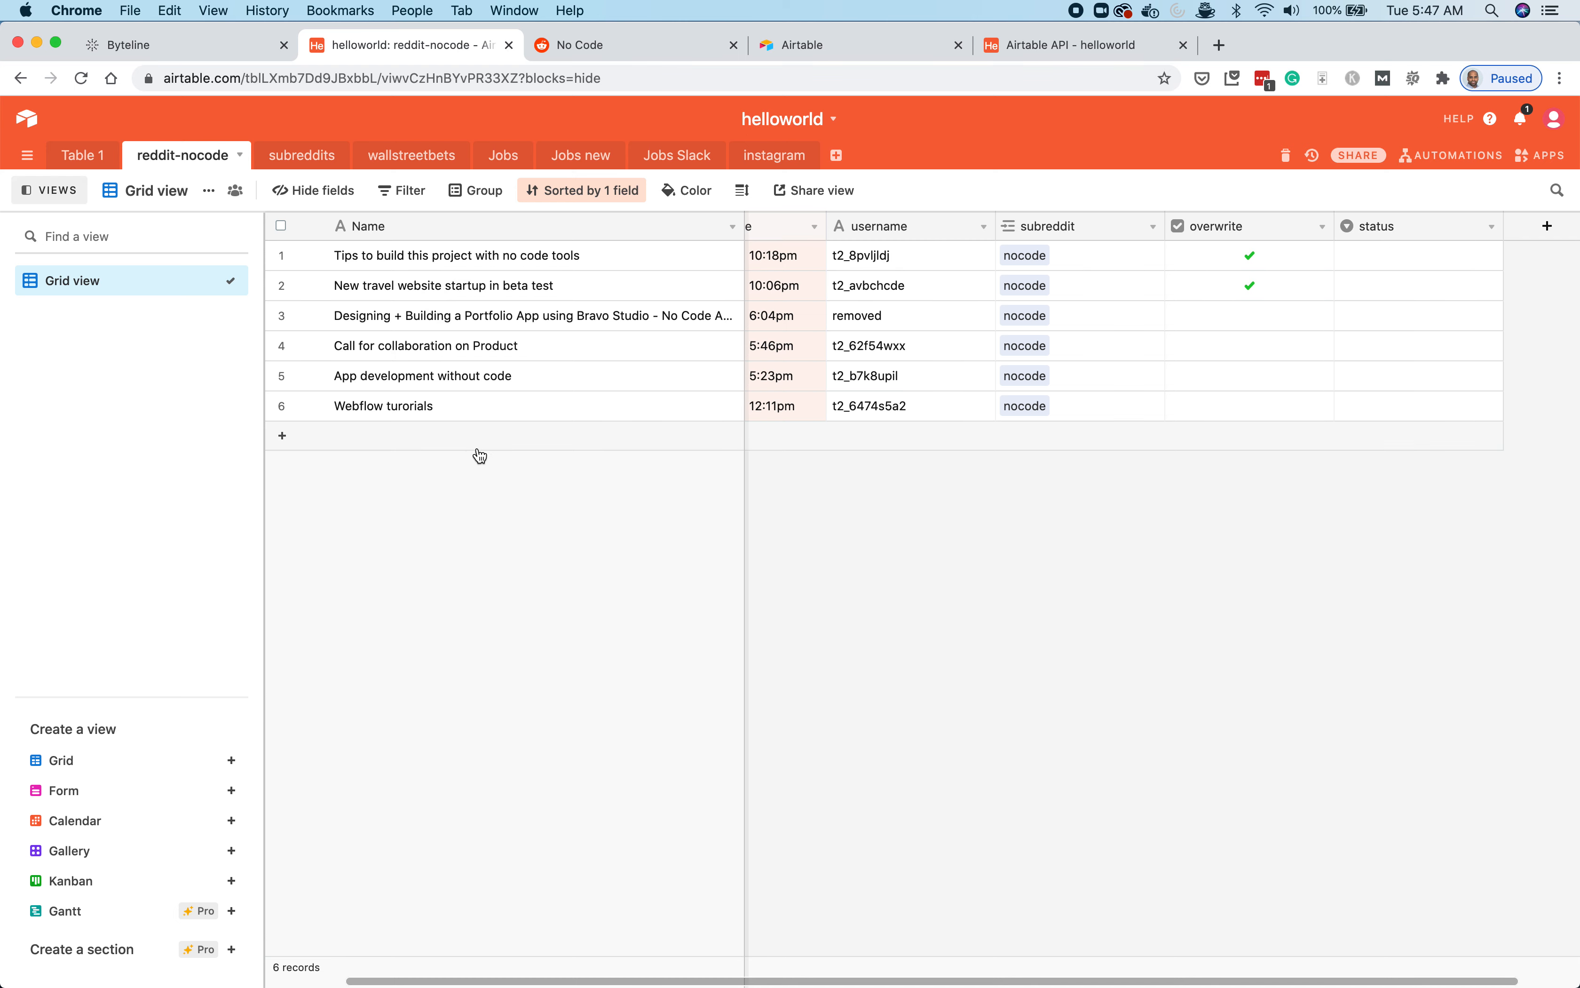
pyautogui.click(467, 437)
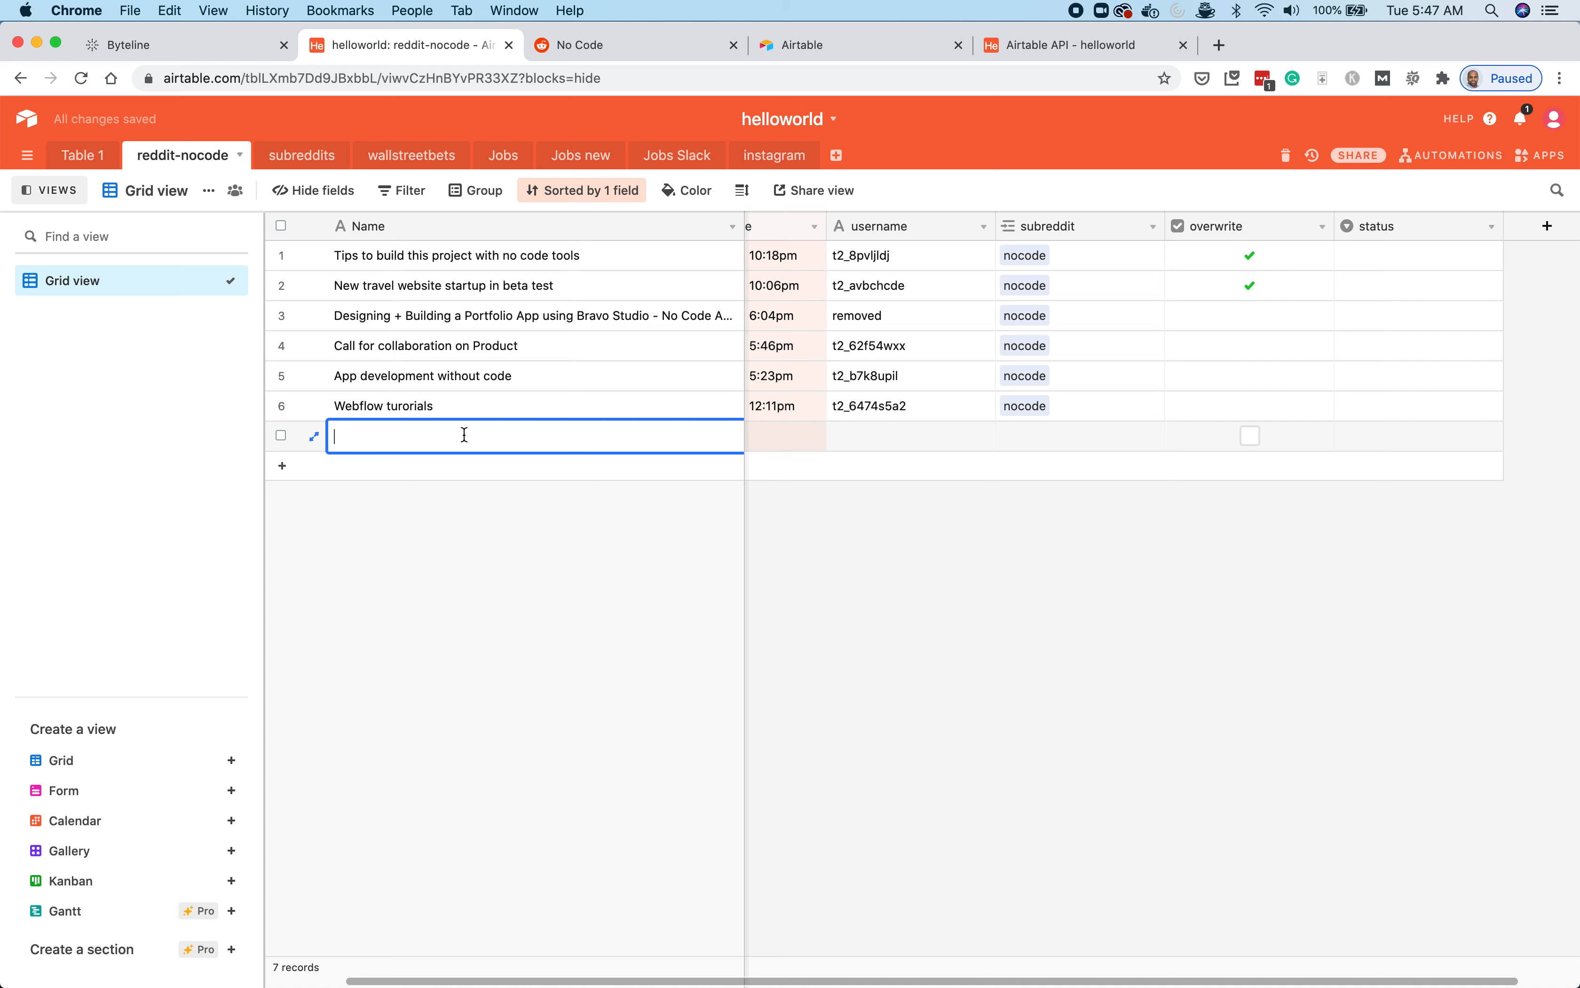
pyautogui.write('Random title should be d')
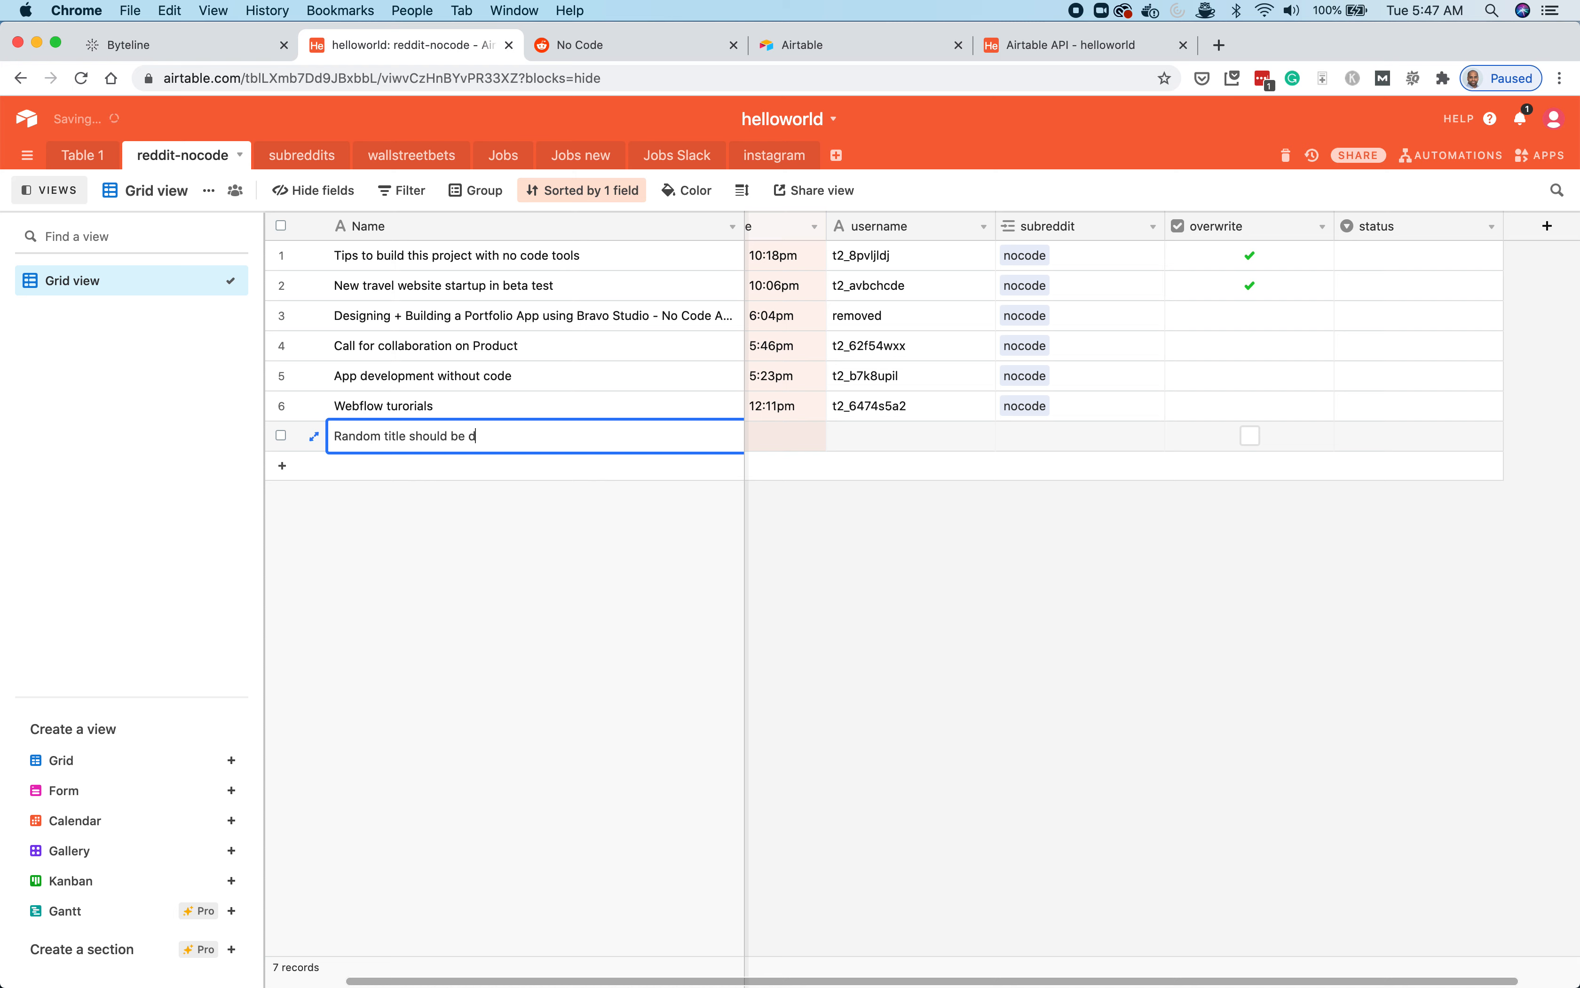
pyautogui.write('elete')
pyautogui.write('-')
pyautogui.click(881, 562)
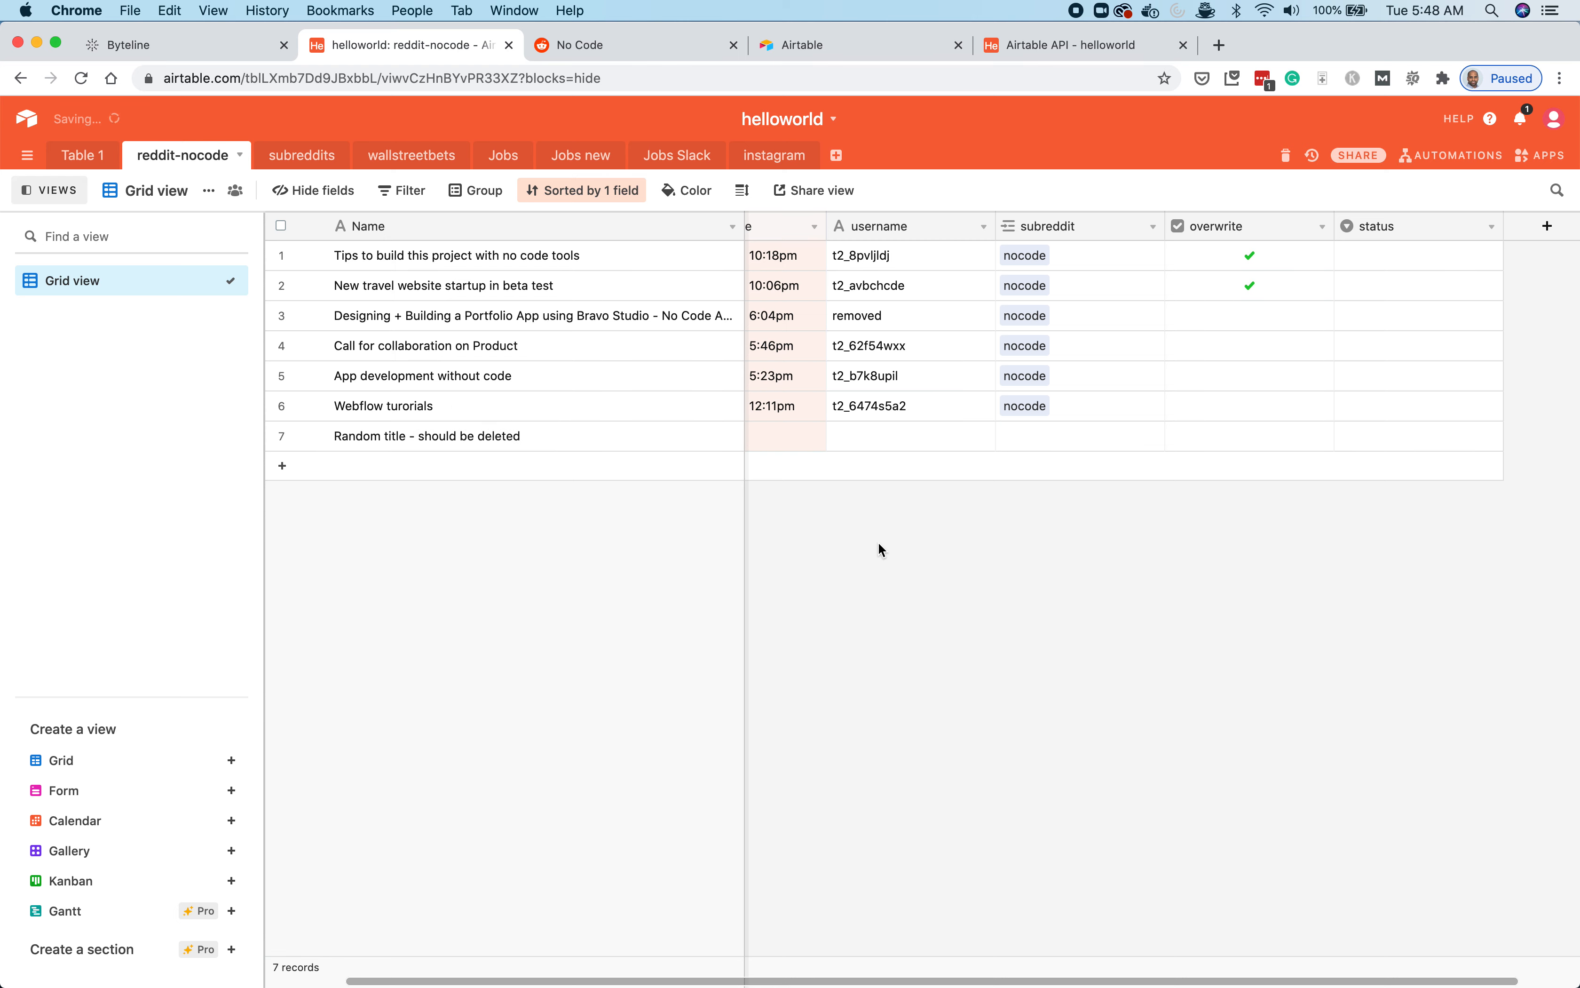
# - Set the new record's posted_date to 4/14/2021 and its username to "nouser"
pyautogui.doubleClick(780, 423)
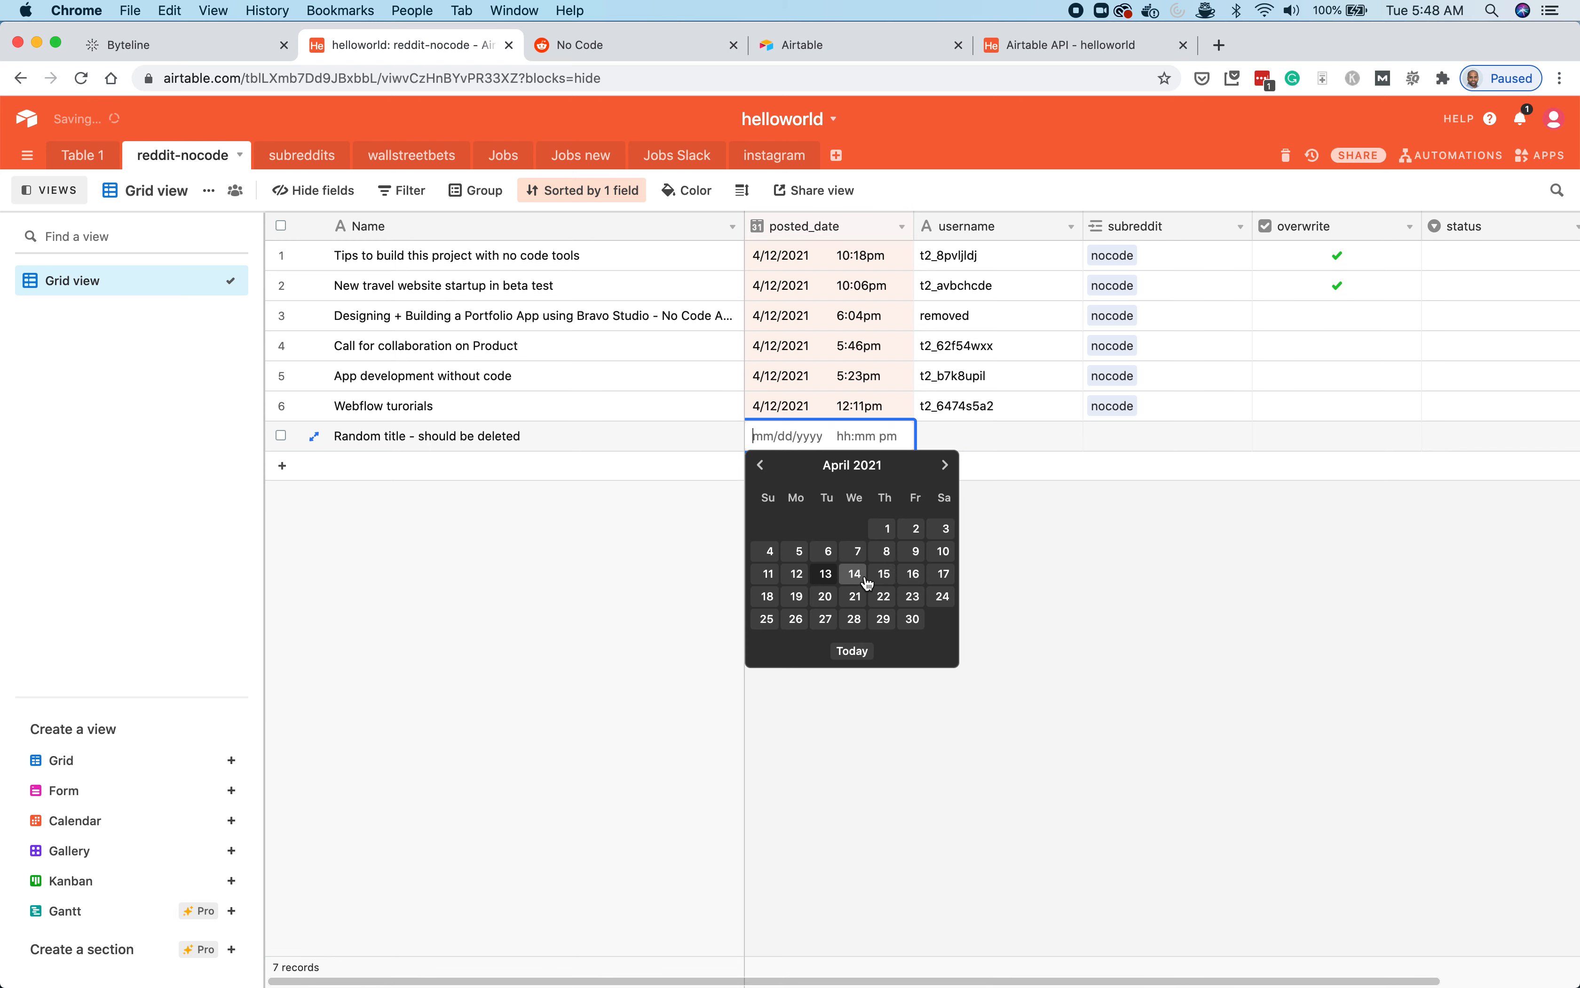
pyautogui.click(856, 573)
pyautogui.doubleClick(980, 437)
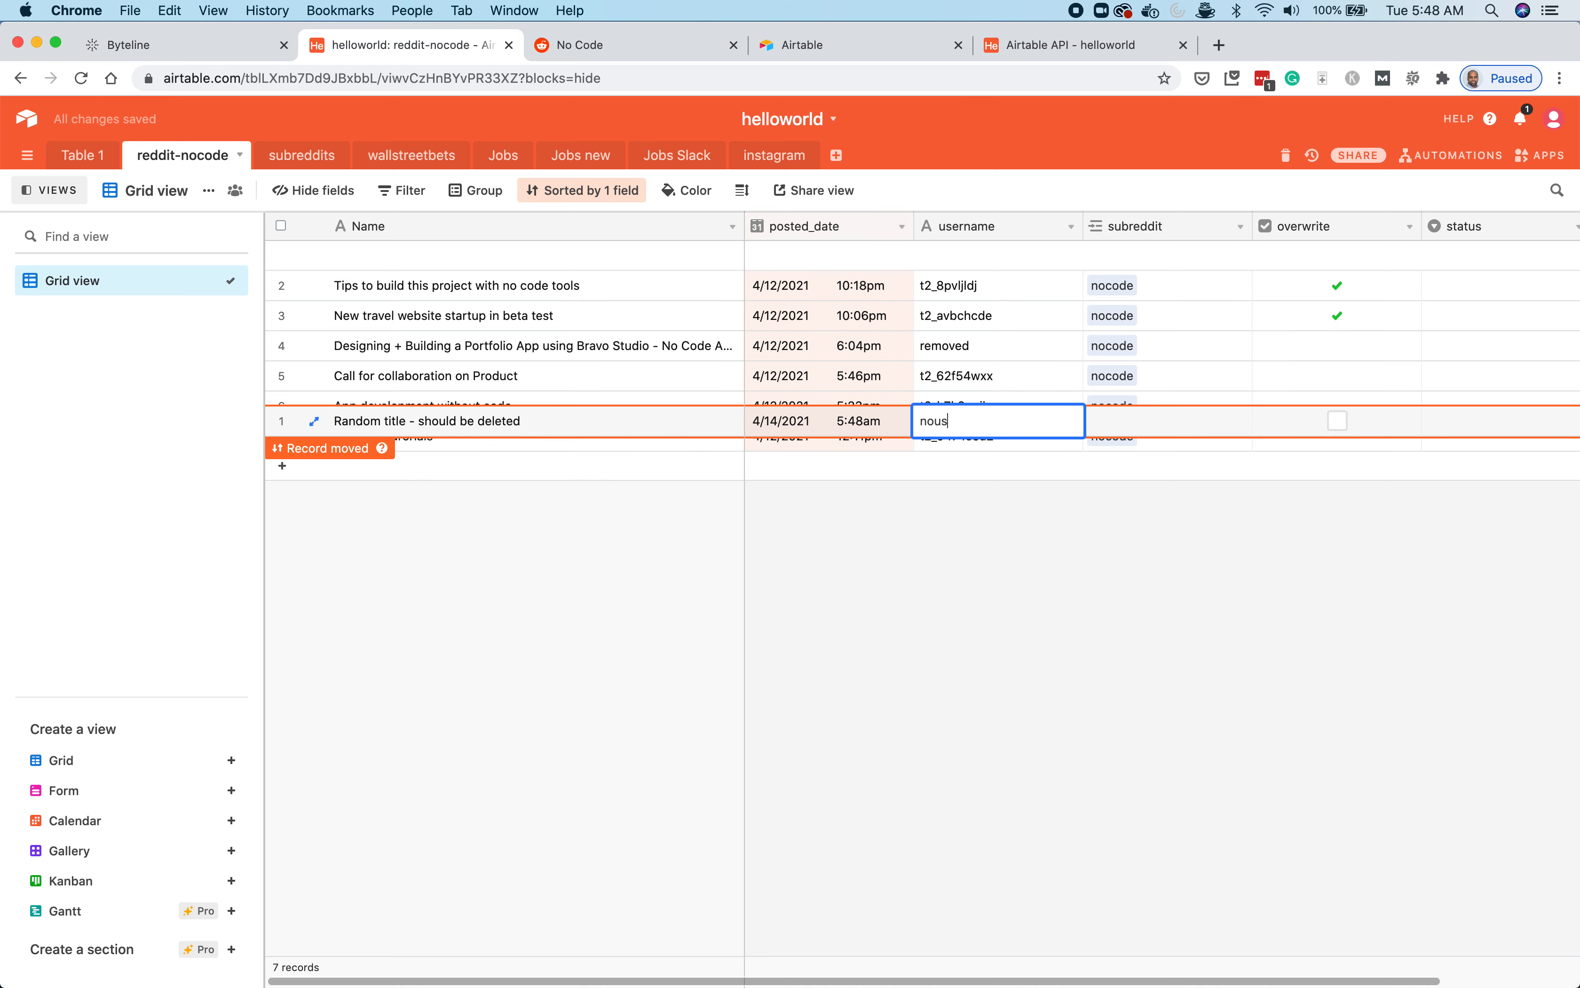
pyautogui.press('Return')
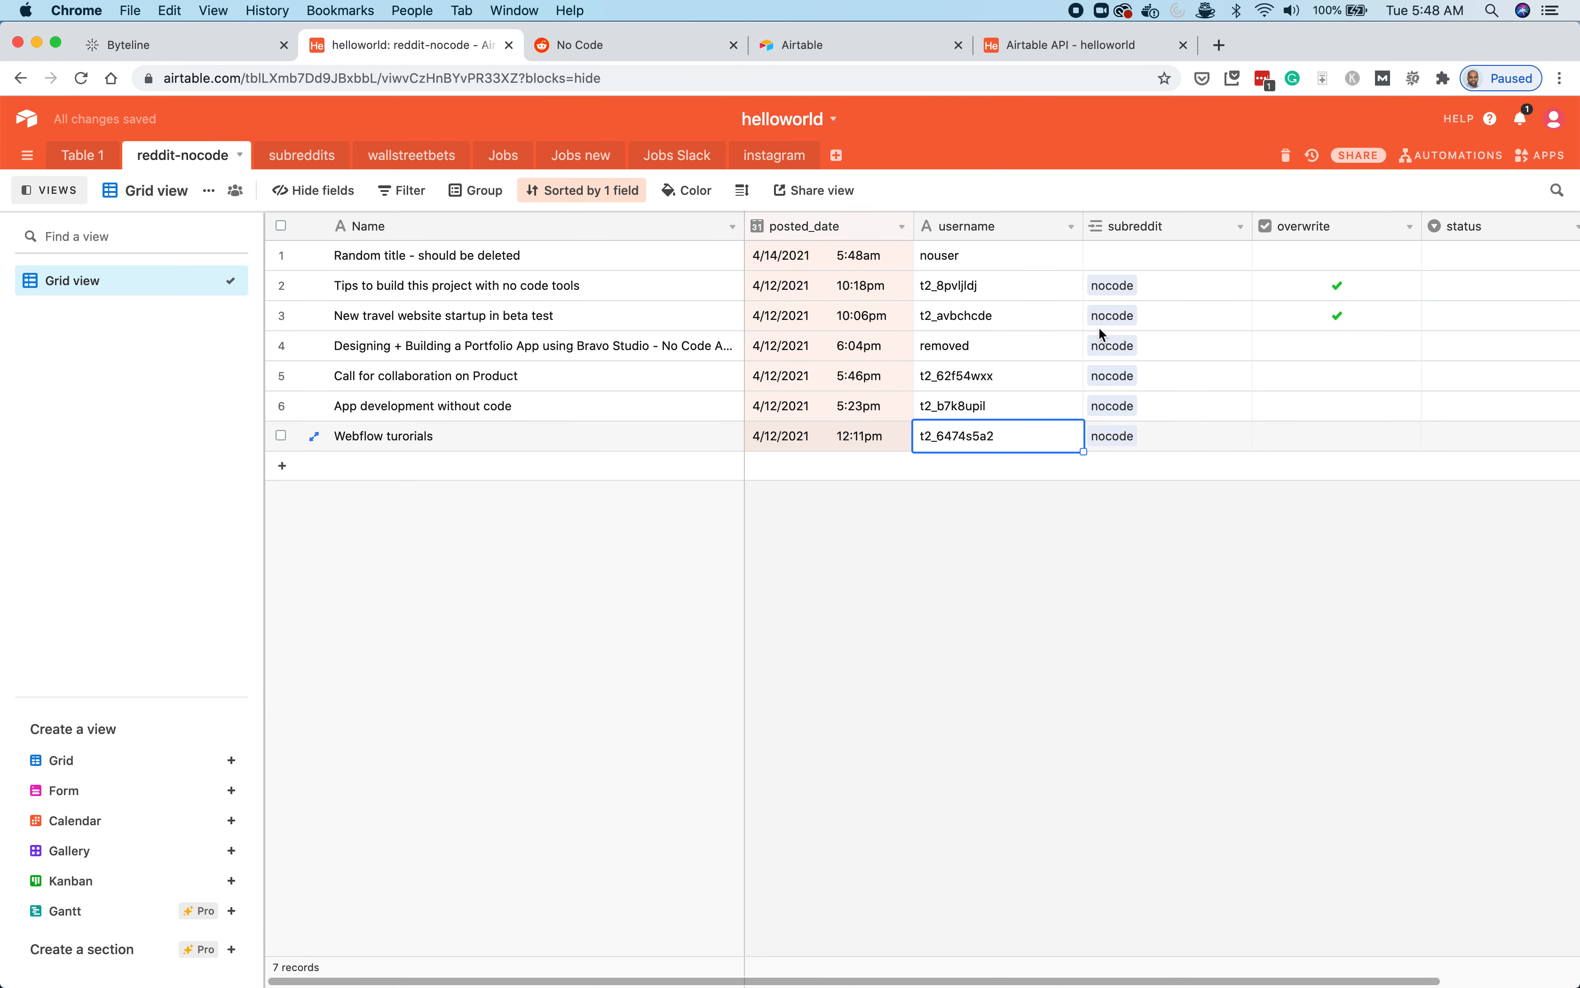
# - Link the "Random title - should be deleted" record to the nocode record from the subreddits table
pyautogui.click(1145, 254)
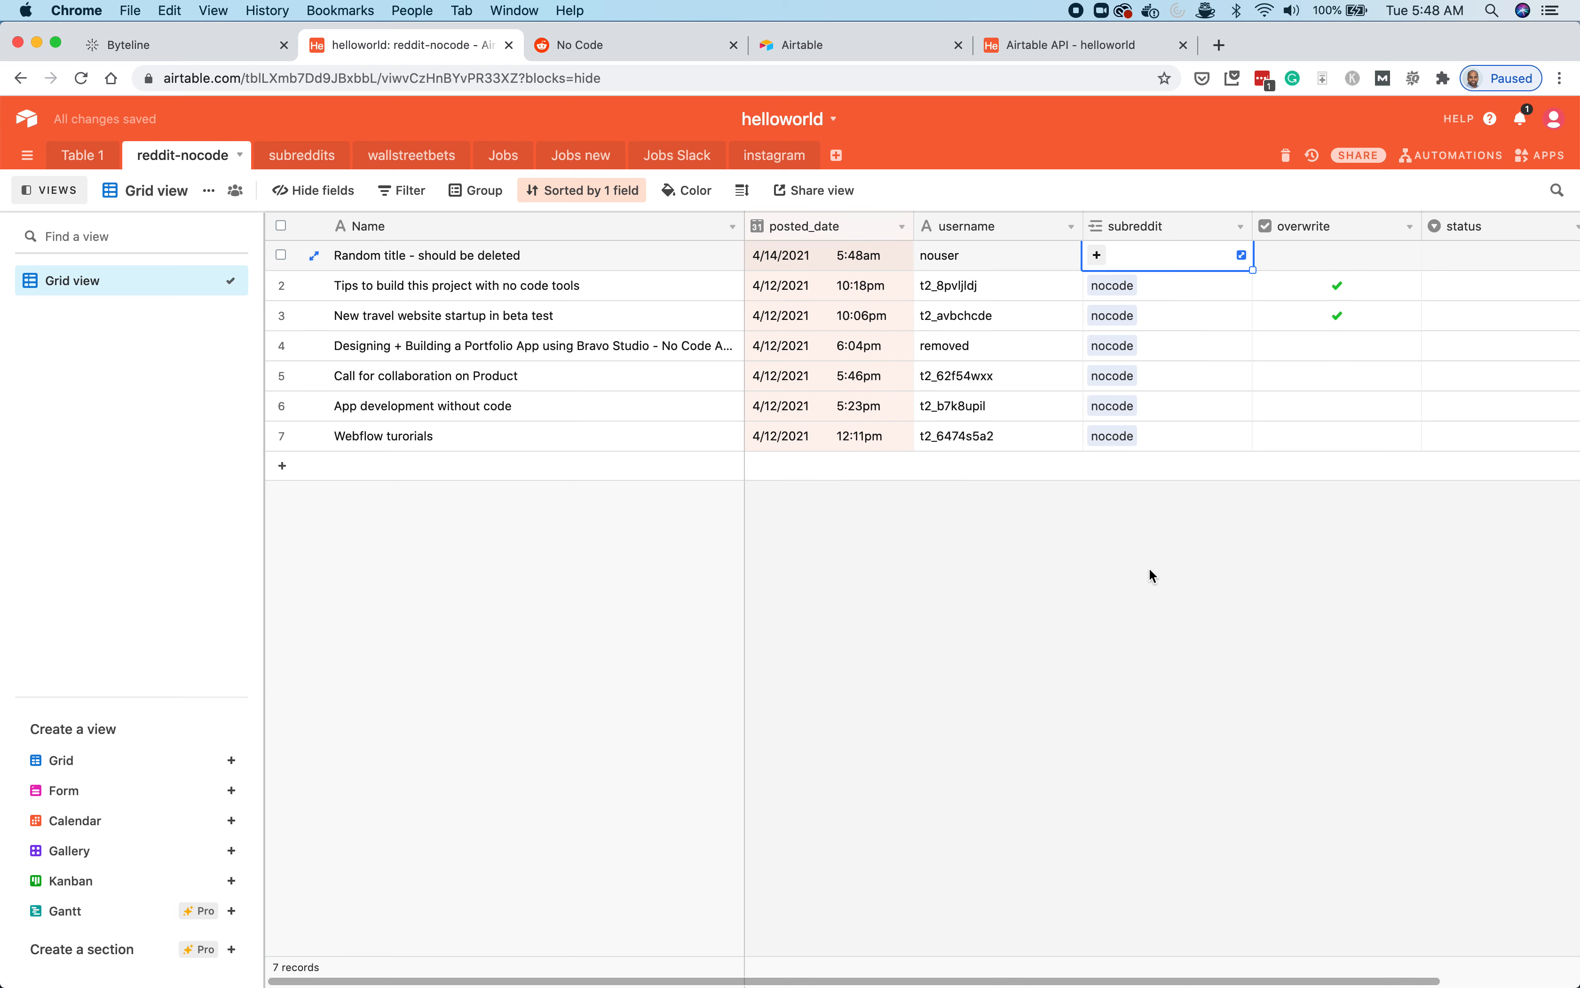
pyautogui.click(1243, 255)
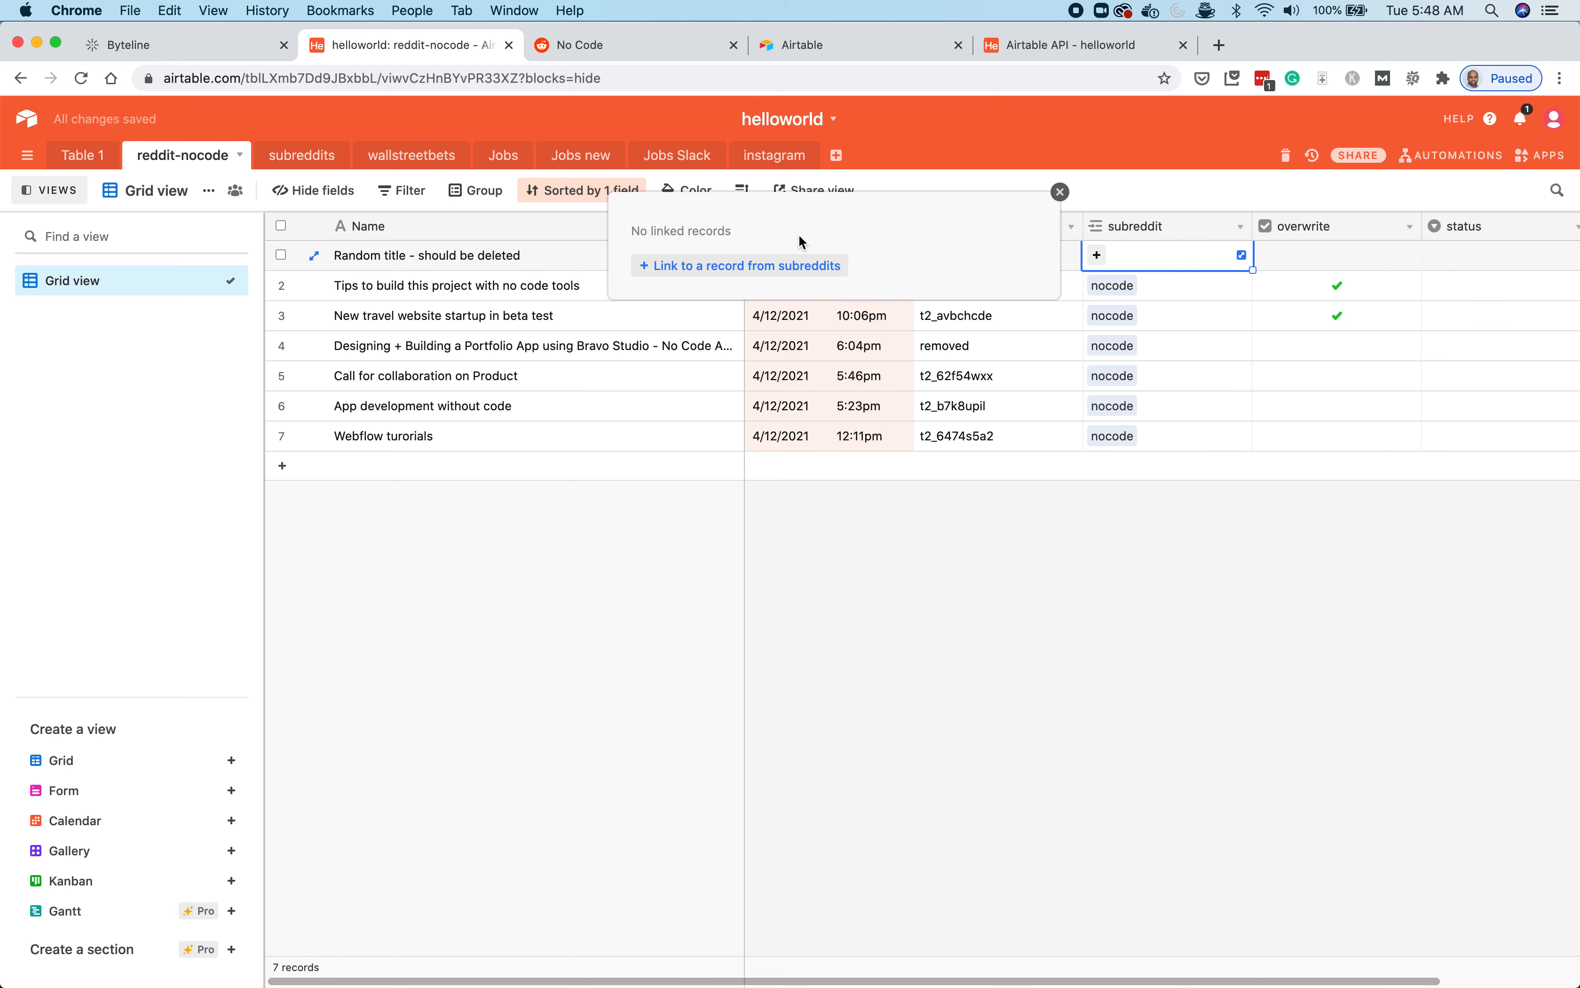
pyautogui.click(731, 267)
pyautogui.click(735, 228)
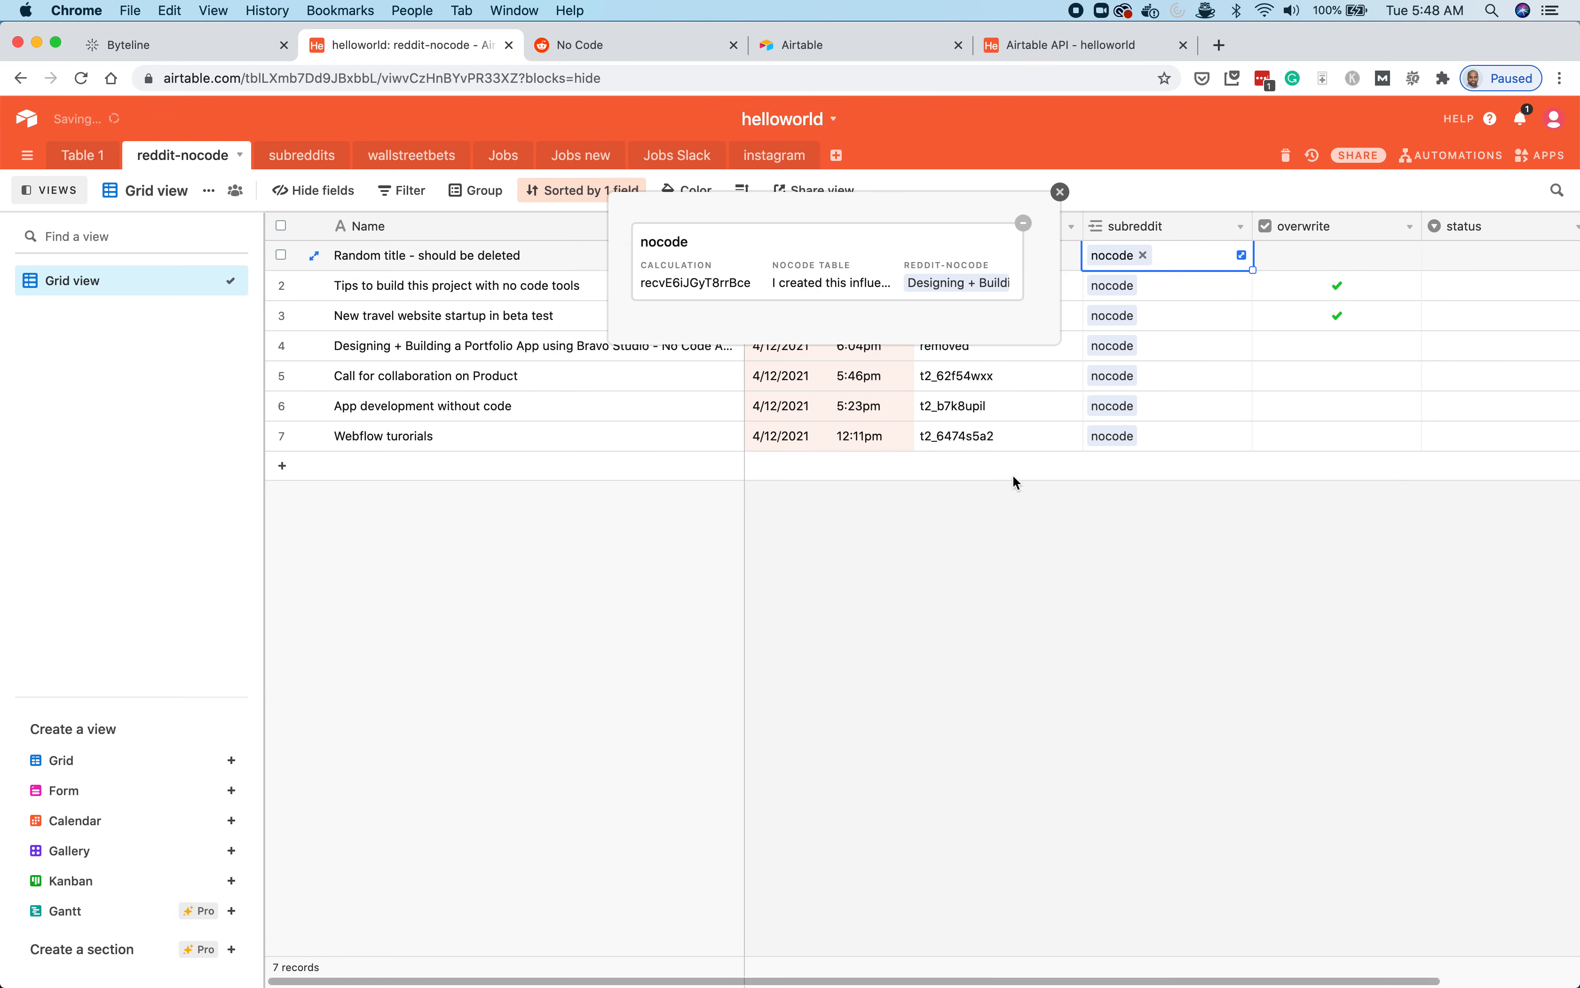
pyautogui.click(1254, 555)
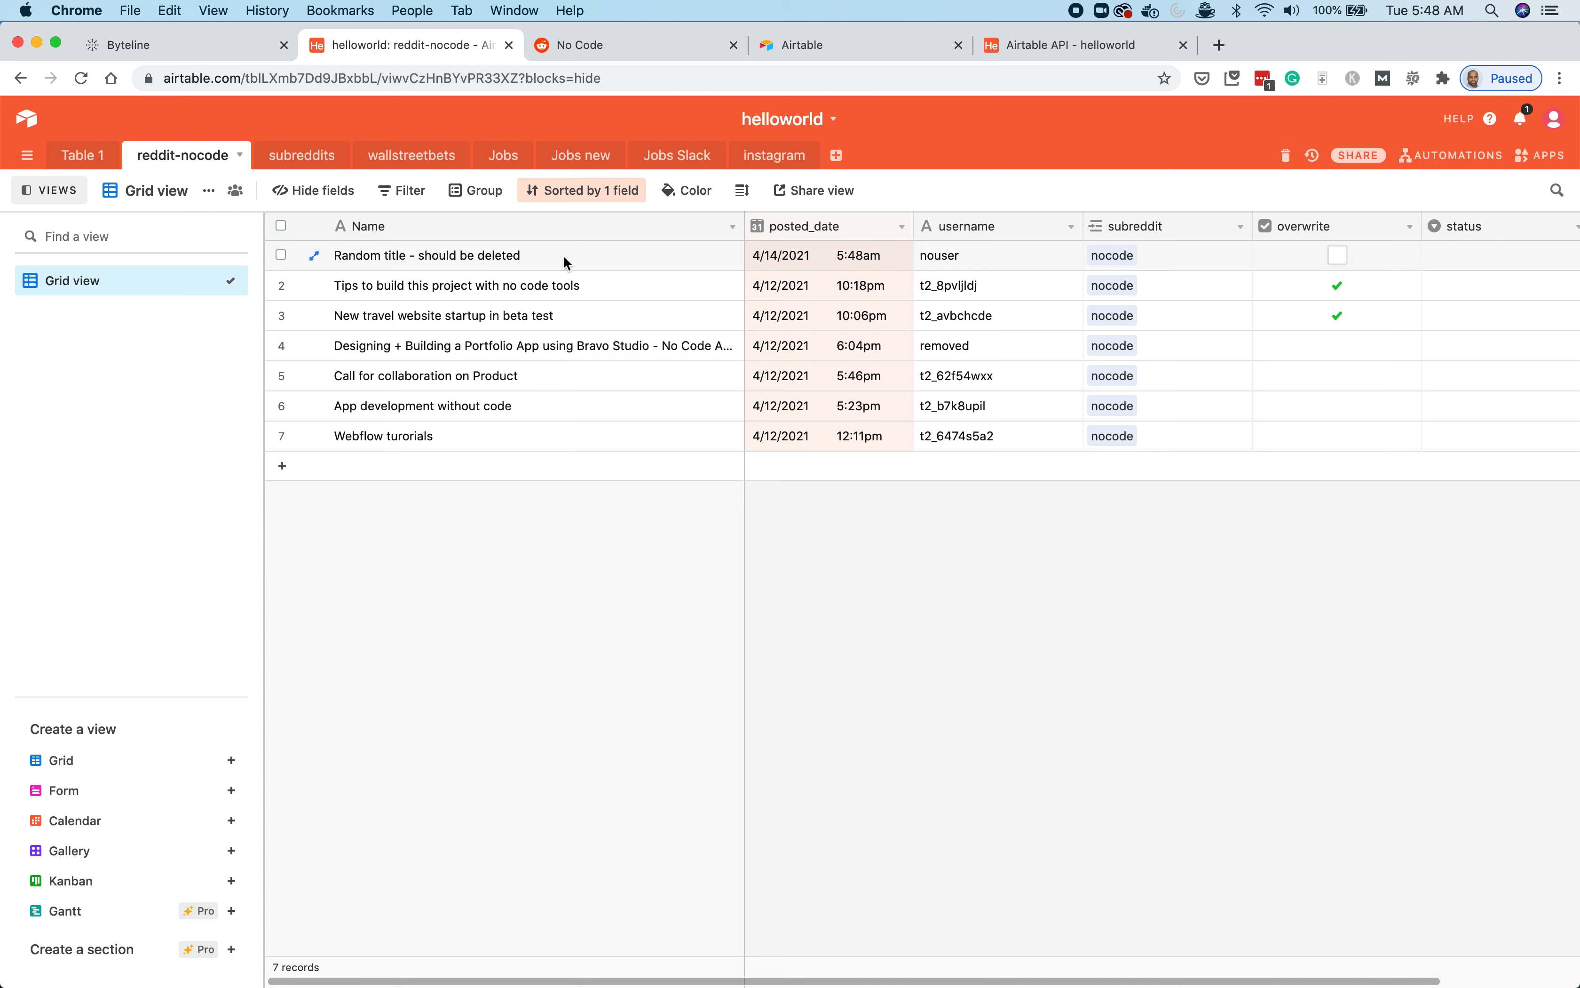
# - Back in Byteline, save the Airtable node's settings, and redeploy and run the flow
pyautogui.click(194, 44)
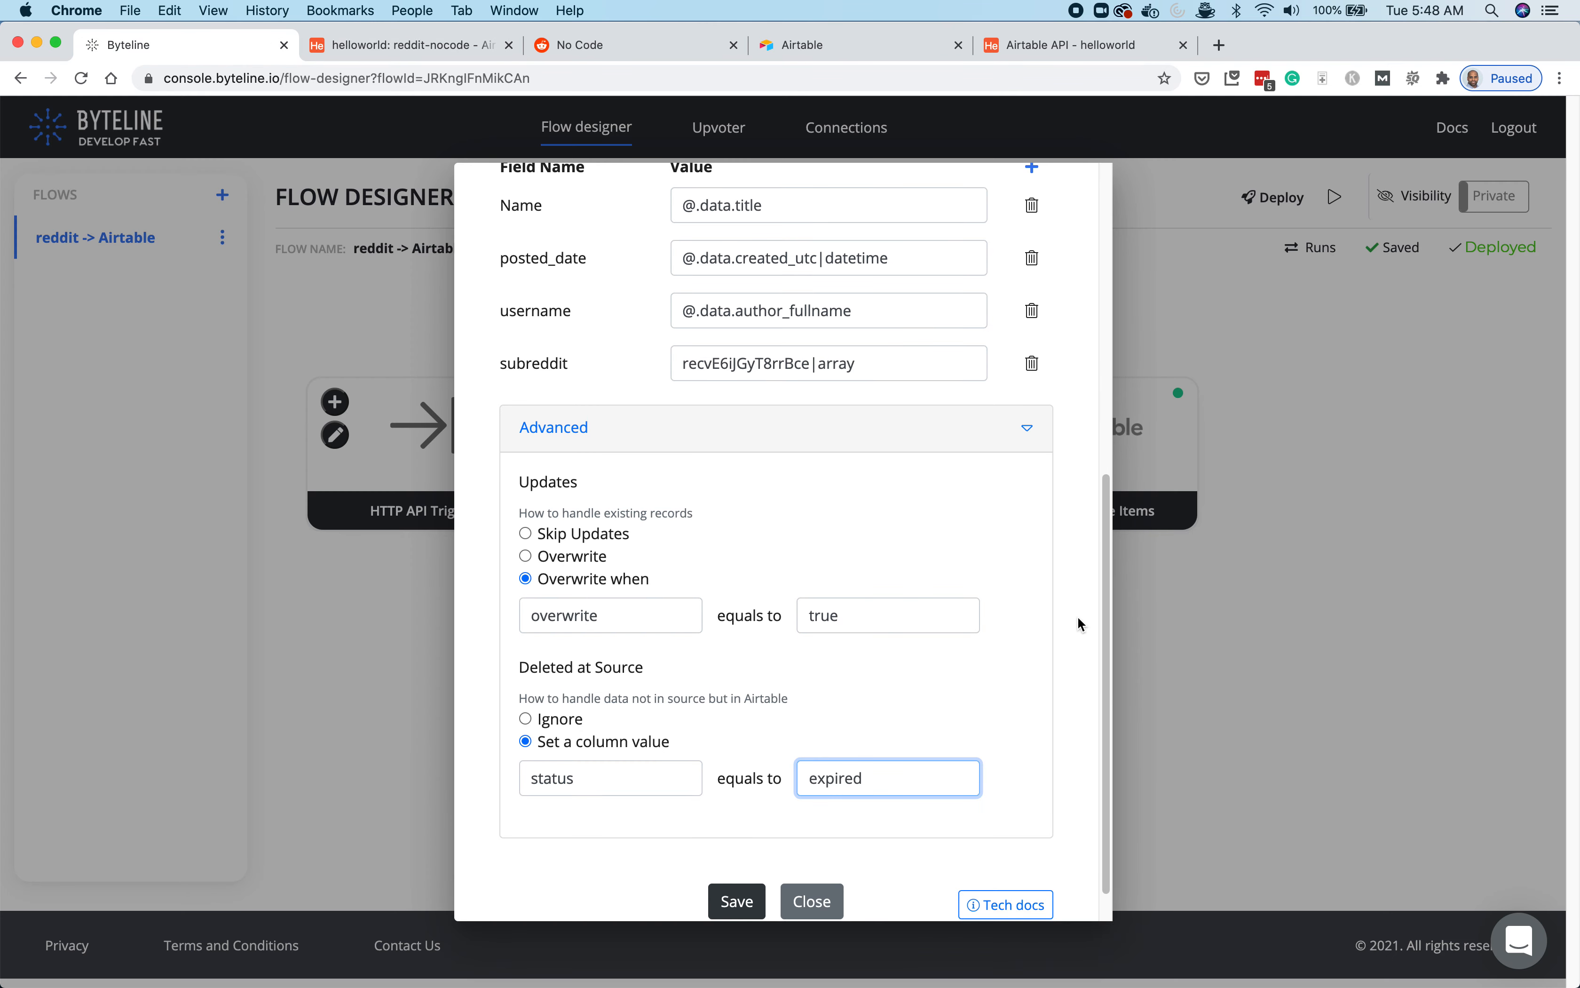
pyautogui.click(734, 904)
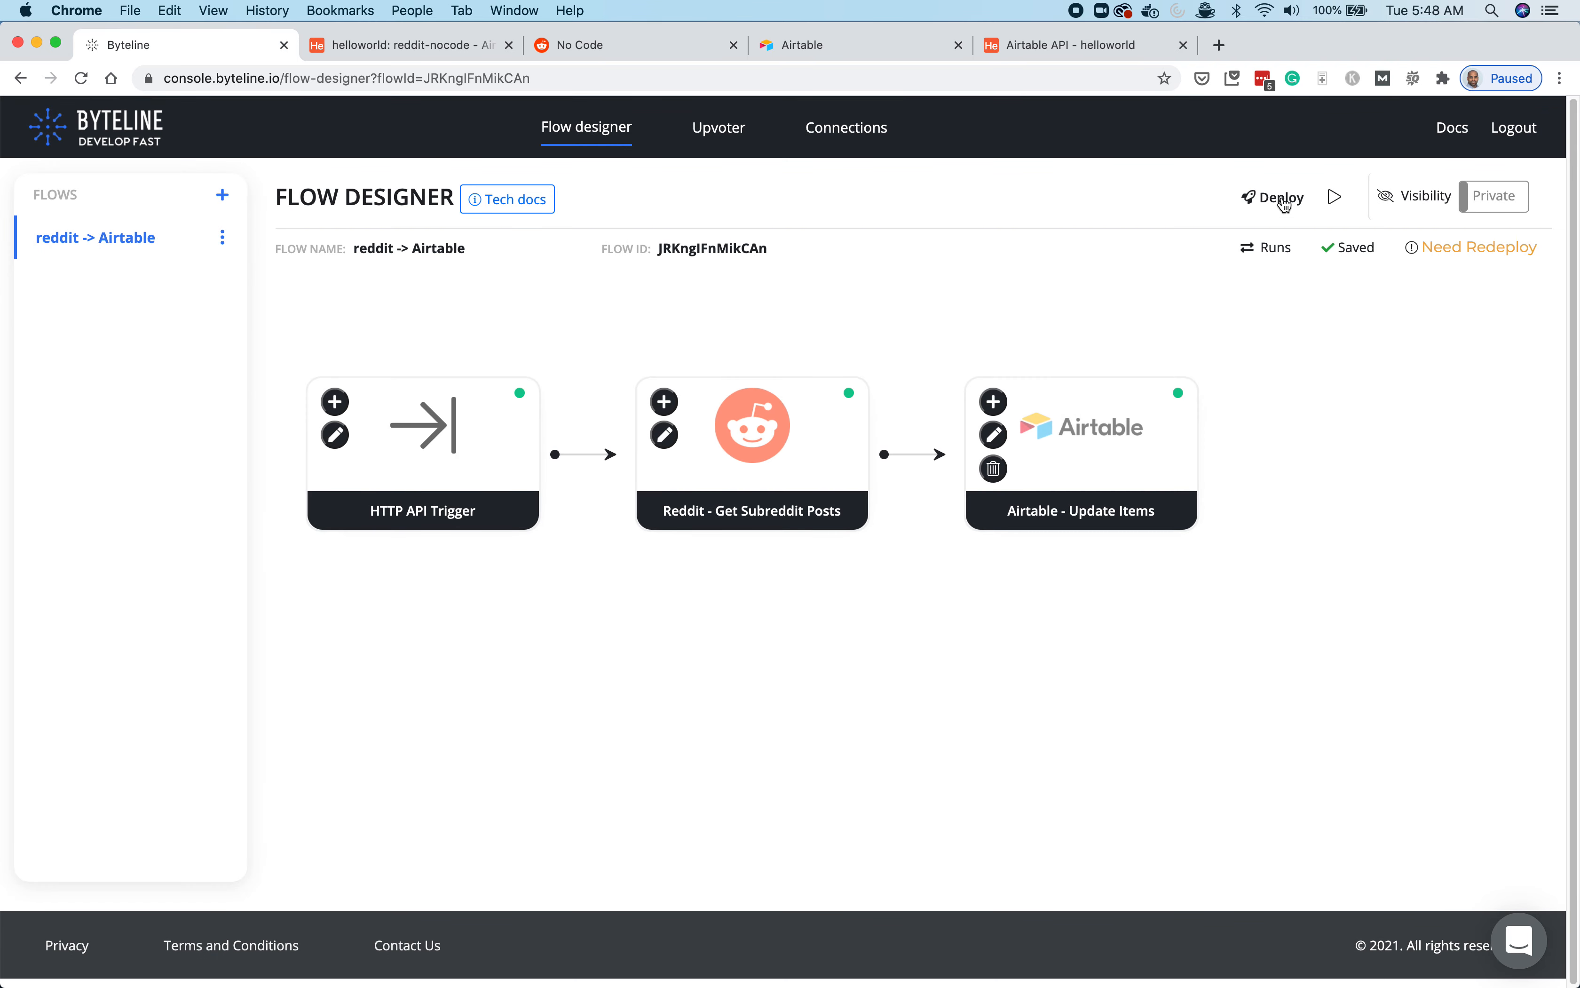
pyautogui.click(1284, 202)
pyautogui.click(1335, 197)
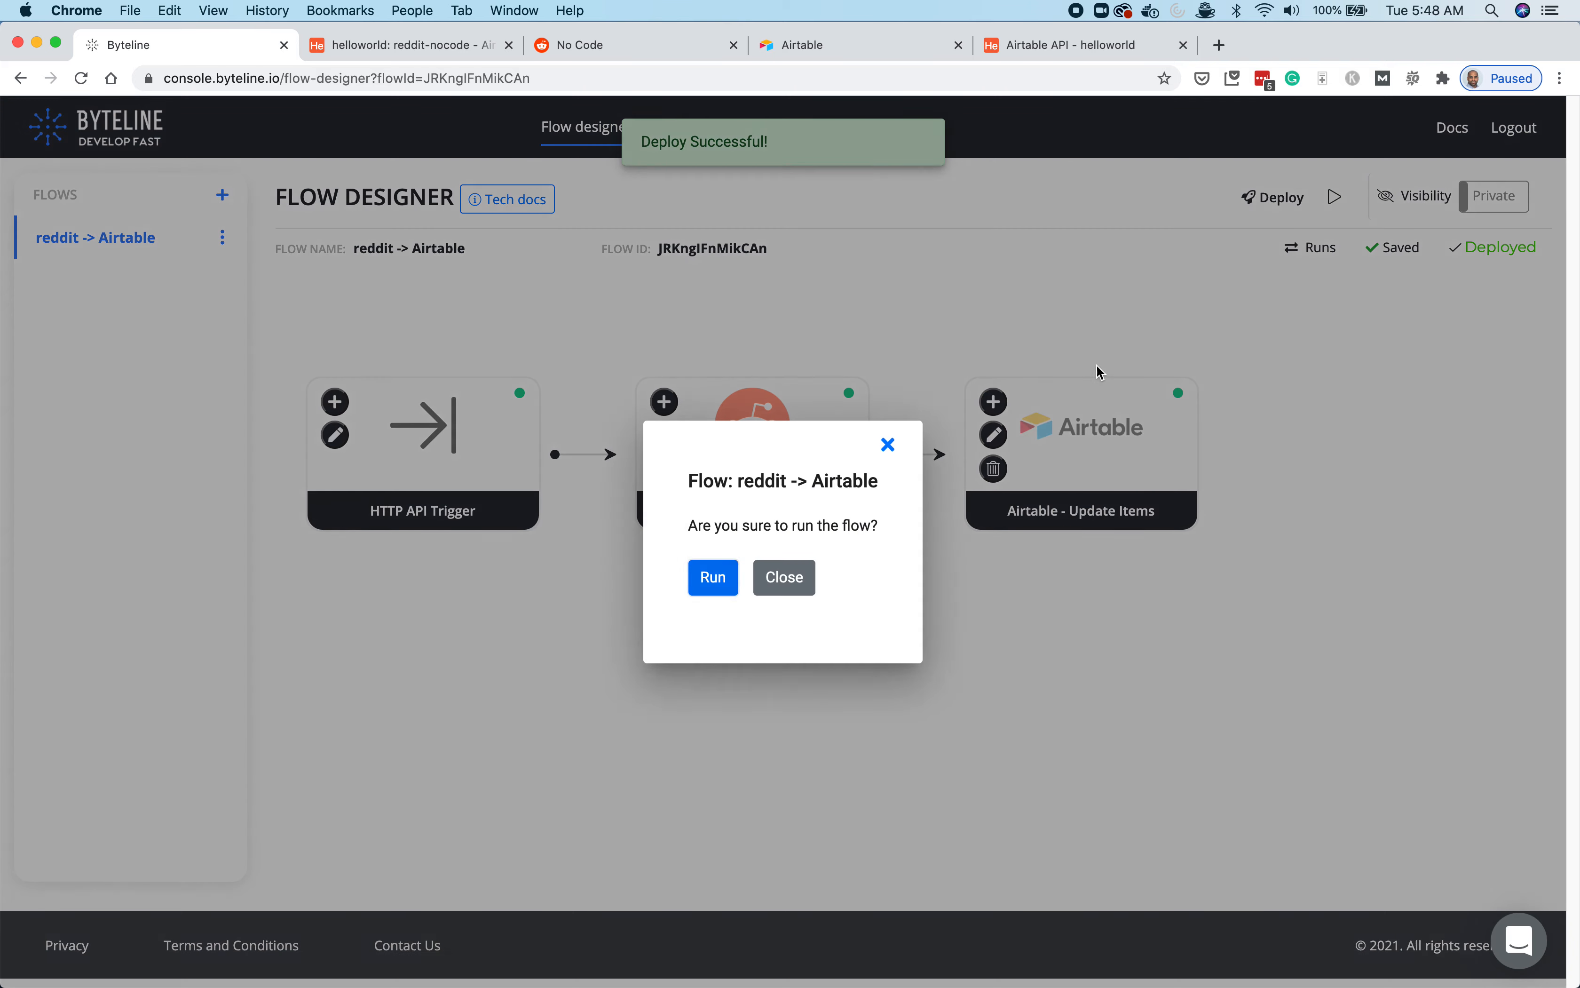
pyautogui.click(708, 578)
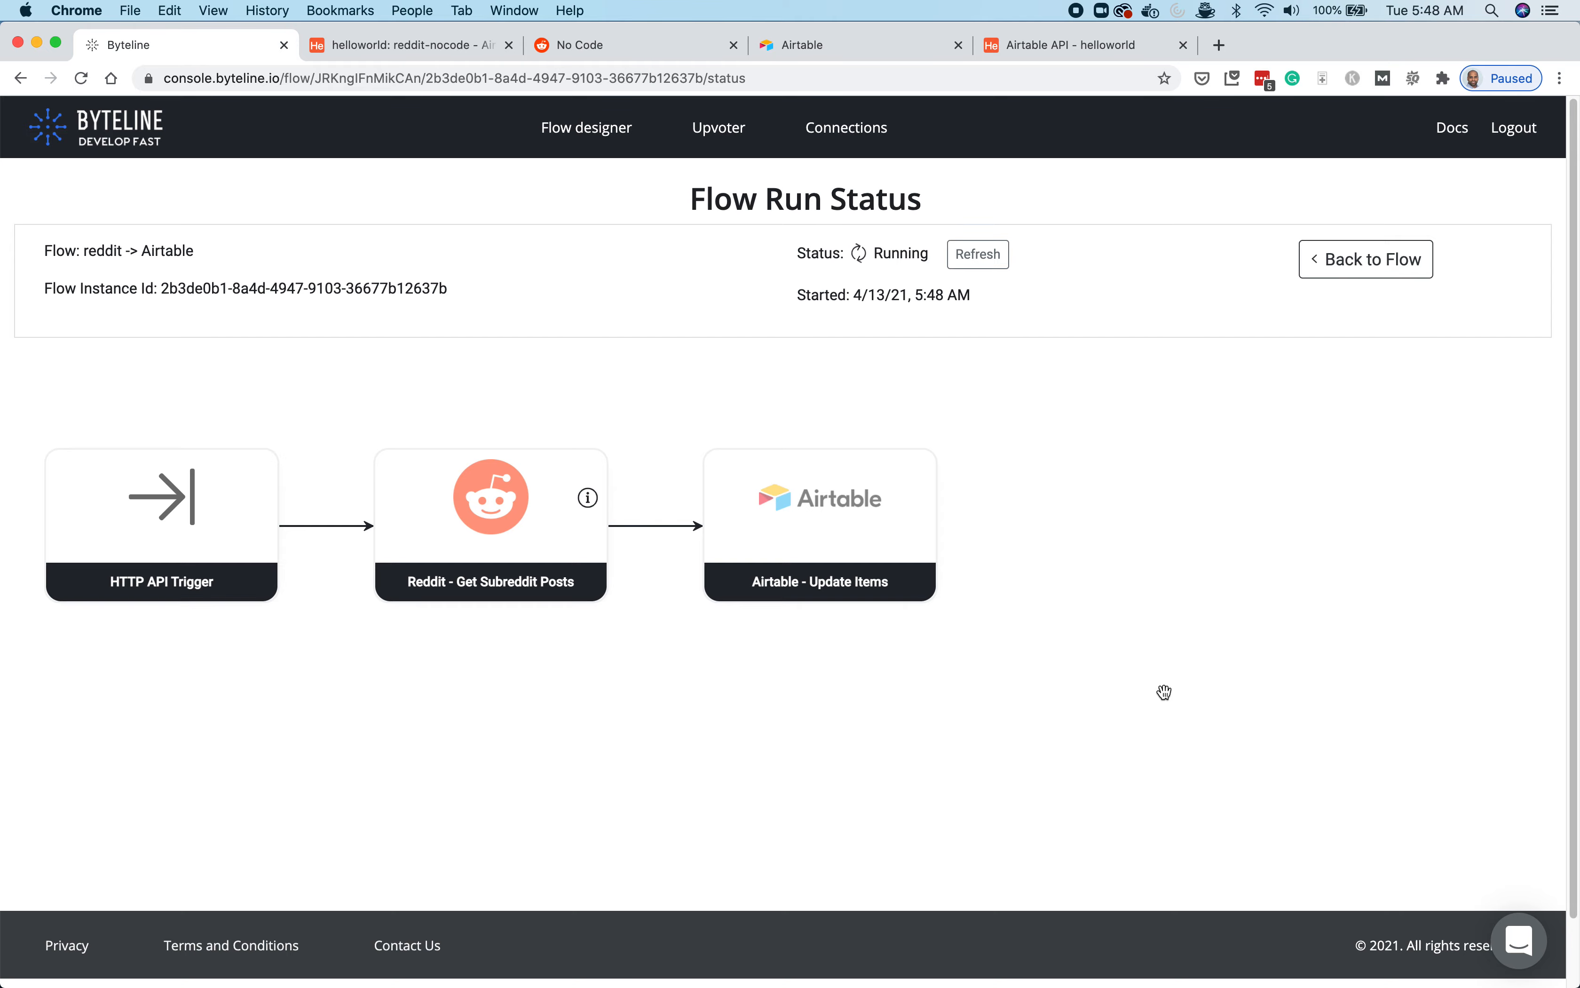
# - Inspect the Airtable node's run output, check the added record's status in the reddit-nocode table, and return to Byteline
pyautogui.click(916, 496)
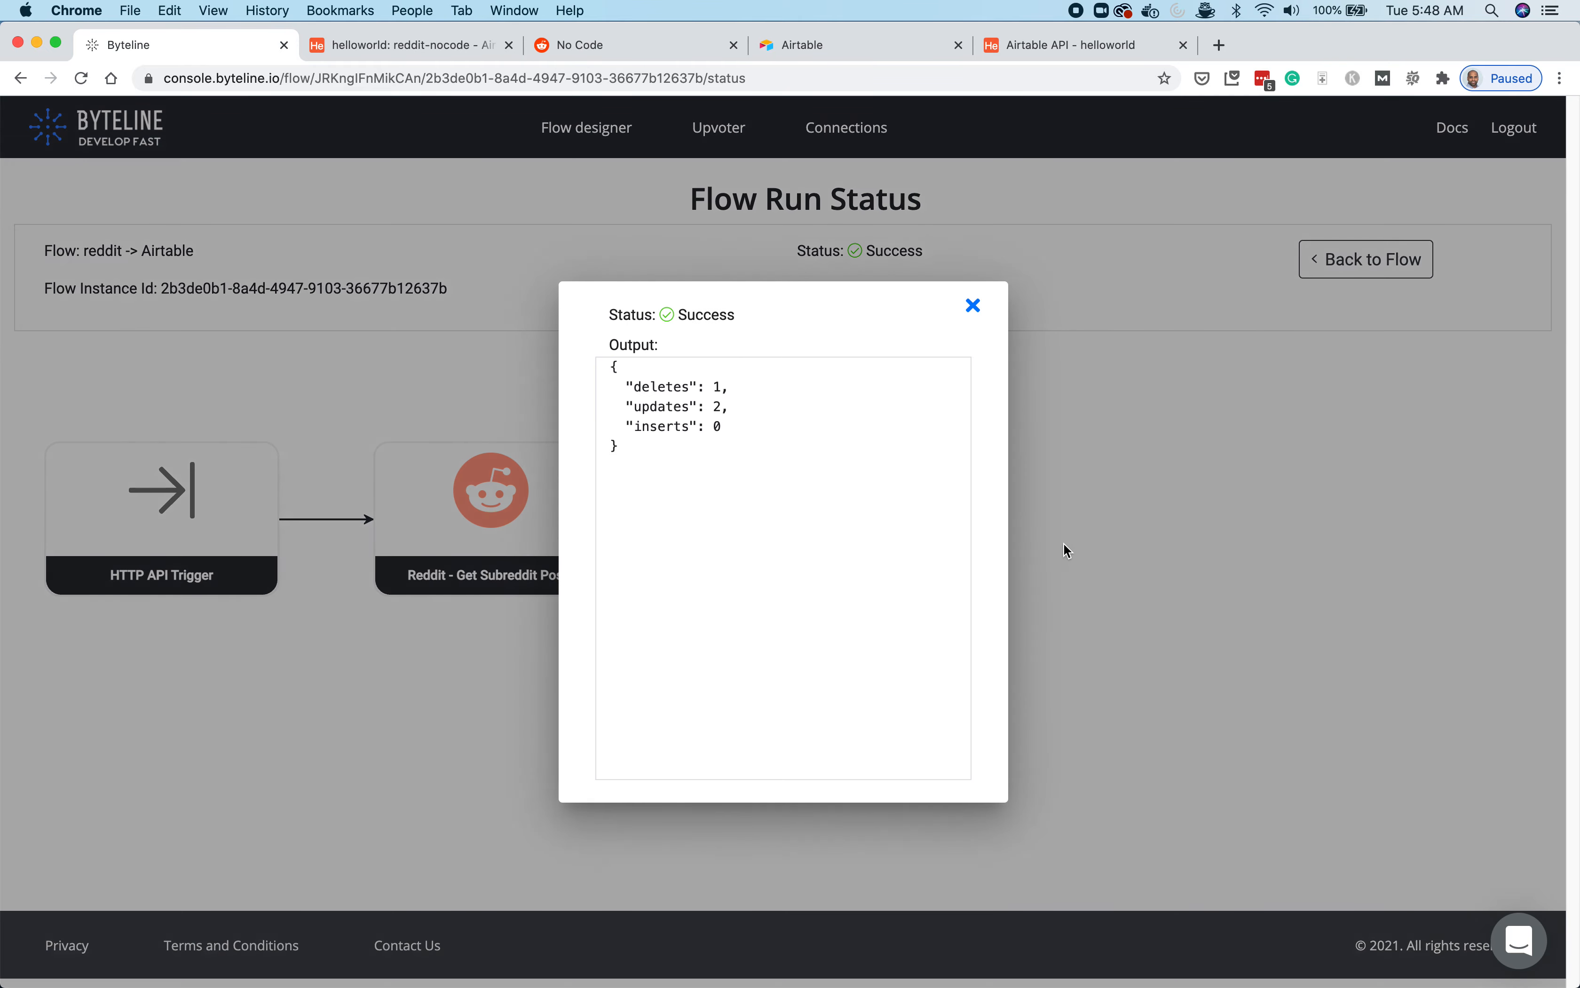
pyautogui.doubleClick(718, 386)
pyautogui.click(714, 406)
pyautogui.click(973, 306)
pyautogui.click(385, 46)
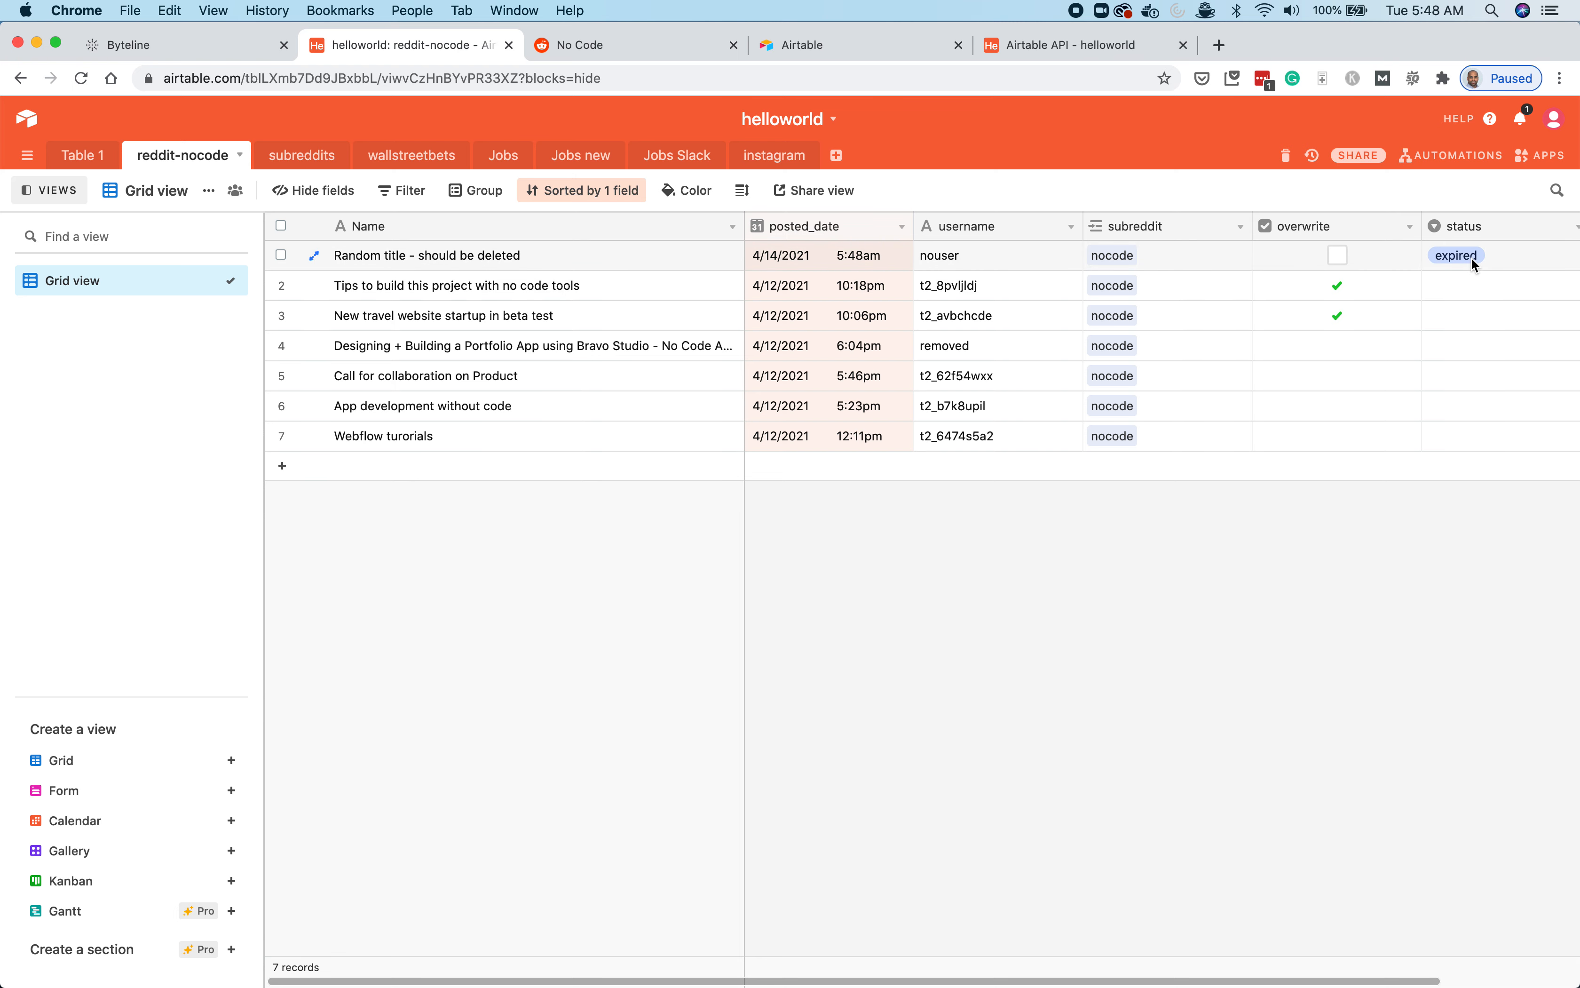
pyautogui.click(131, 51)
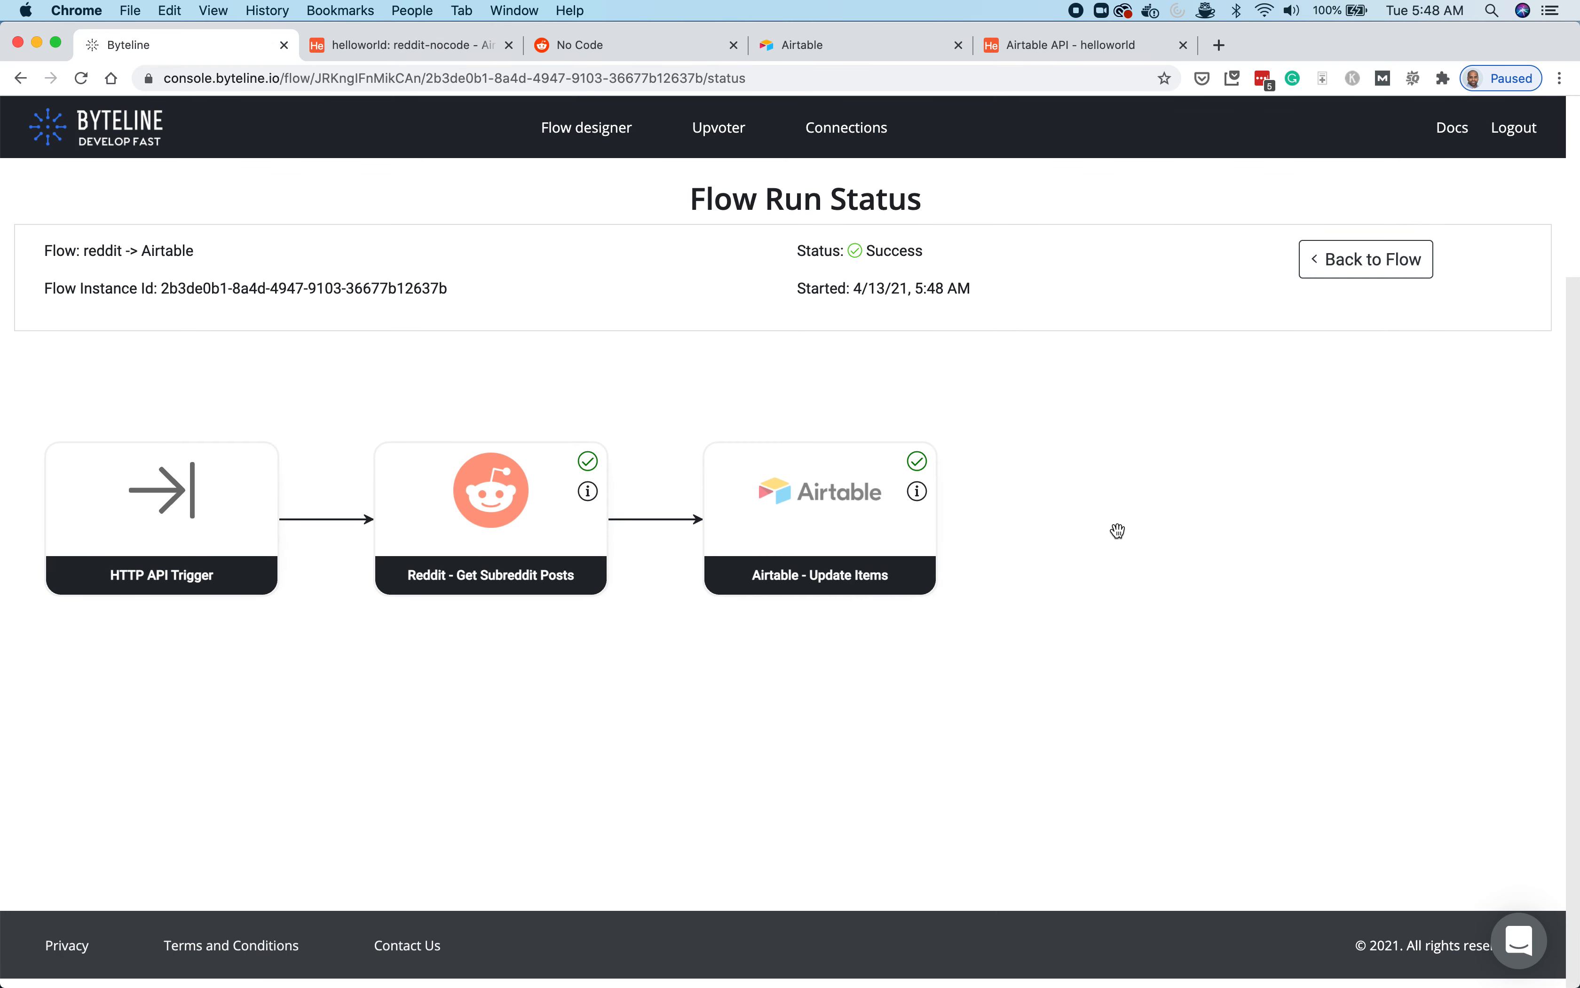